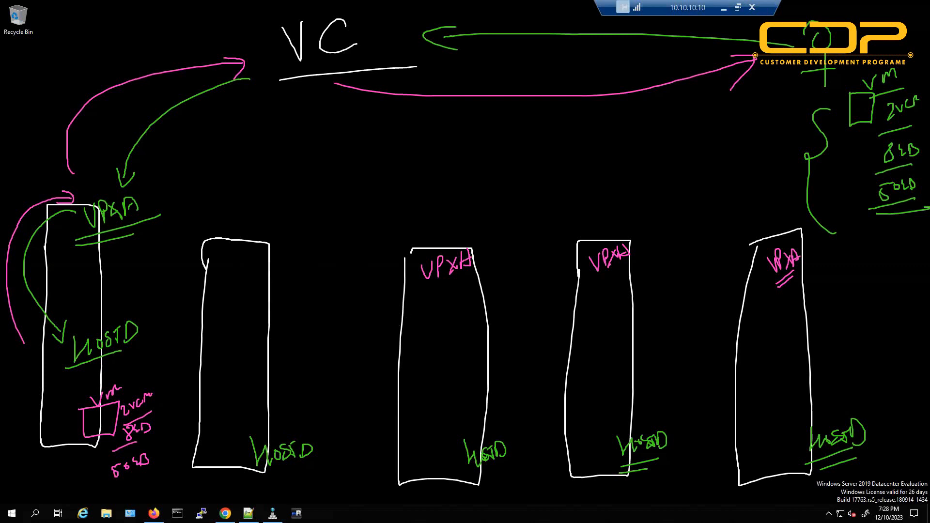
Clear the old ink and write an underlined 'VMware' heading at the top right.
key(e)
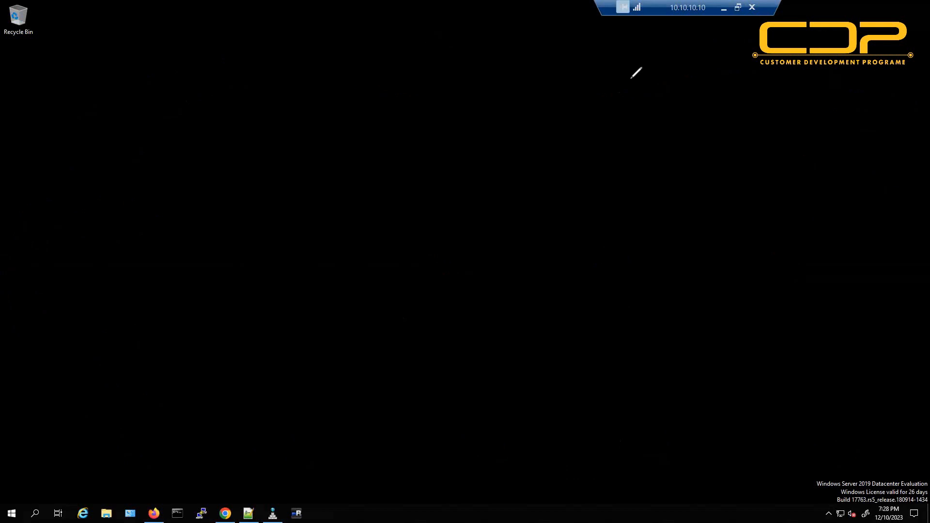
mouse_move(672, 67)
mouse_down()
mouse_move(726, 78)
mouse_move(747, 61)
mouse_move(763, 73)
mouse_move(774, 58)
mouse_move(799, 58)
mouse_move(797, 43)
mouse_up()
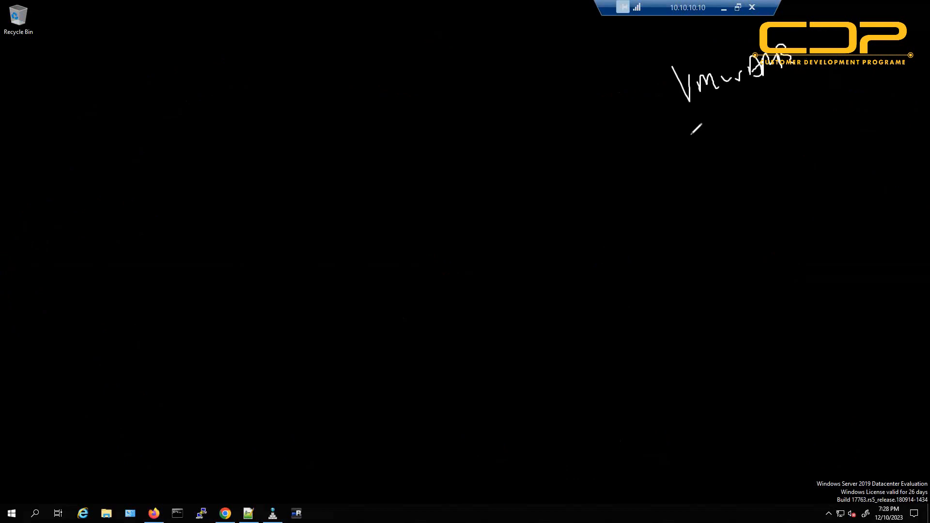
drag(684, 137, 832, 76)
Draw a tall host rectangle and label it 'ESXi' with a double underline.
mouse_move(759, 200)
mouse_down()
mouse_move(853, 438)
mouse_move(815, 160)
mouse_move(759, 176)
mouse_move(757, 213)
mouse_up()
mouse_move(837, 154)
mouse_down()
mouse_move(845, 184)
mouse_move(865, 160)
mouse_move(879, 175)
mouse_move(872, 180)
mouse_up()
drag(888, 165, 890, 177)
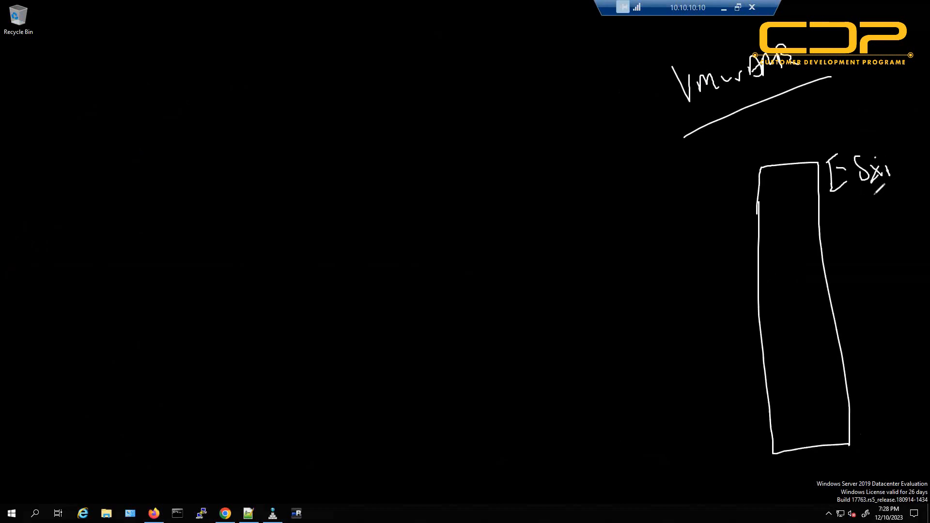
drag(831, 216, 889, 180)
drag(838, 222, 880, 193)
Clear the ink and draw a tall server box labelled 'HP' with CPUs C1 and C2.
key(e)
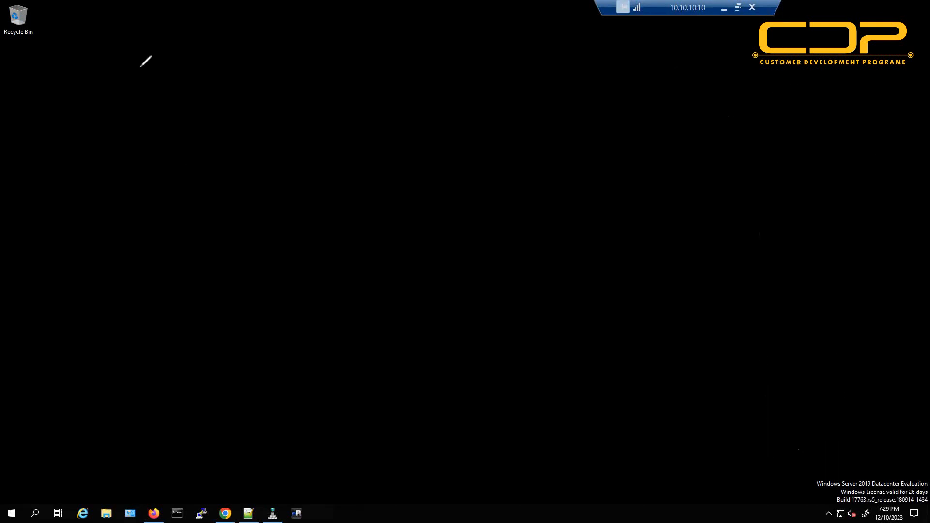
drag(140, 67, 147, 460)
mouse_move(259, 462)
mouse_down()
mouse_move(260, 165)
mouse_move(191, 16)
mouse_move(138, 48)
mouse_move(134, 63)
mouse_up()
mouse_move(315, 31)
mouse_down()
mouse_move(350, 39)
mouse_move(333, 69)
mouse_move(344, 75)
mouse_up()
mouse_move(179, 141)
mouse_down()
mouse_move(166, 160)
mouse_move(177, 178)
mouse_up()
drag(190, 165, 189, 182)
mouse_move(189, 347)
mouse_down()
mouse_move(196, 385)
mouse_move(225, 393)
mouse_up()
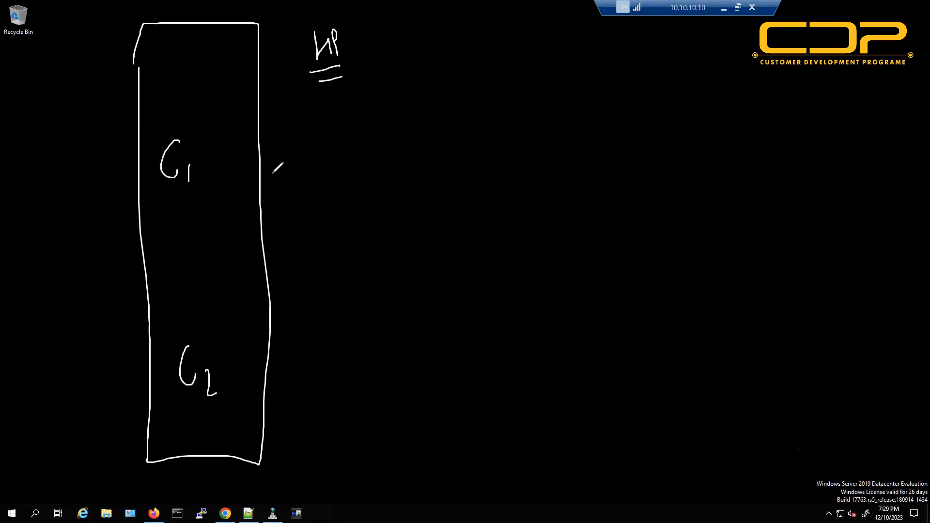
Draw an arrow from C1 to two stacked four-pane core grids.
mouse_move(239, 151)
mouse_down()
mouse_move(266, 146)
mouse_move(260, 160)
mouse_up()
mouse_move(359, 126)
mouse_down()
mouse_move(362, 221)
mouse_move(484, 86)
mouse_move(361, 114)
mouse_up()
drag(421, 98, 428, 212)
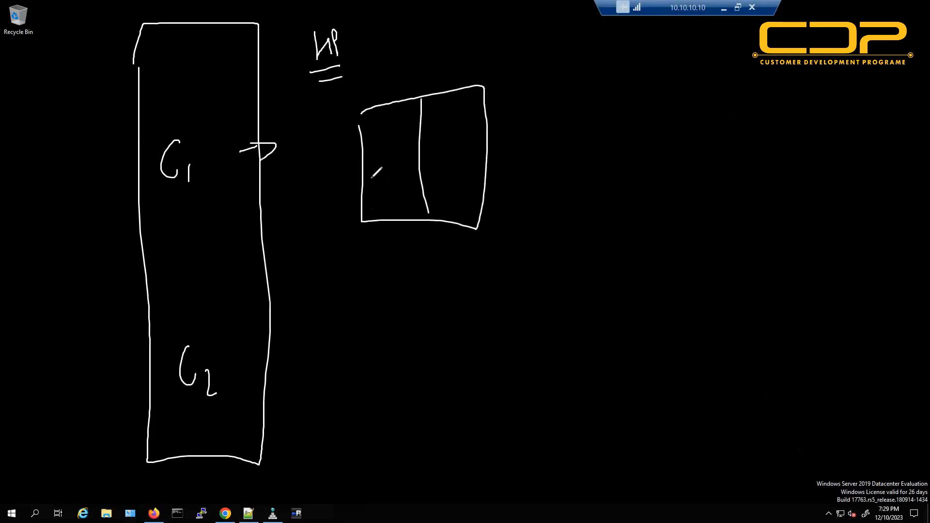
drag(369, 174, 458, 161)
drag(374, 343, 506, 435)
drag(485, 334, 506, 434)
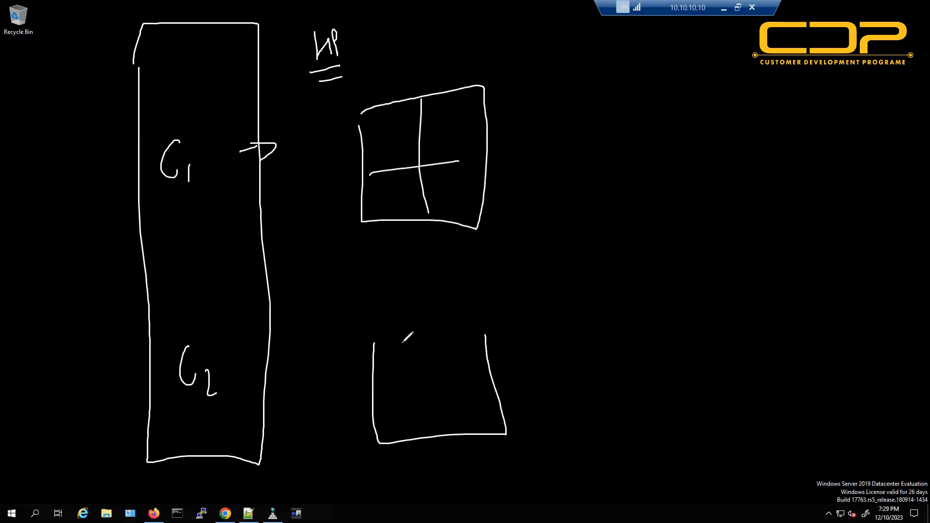
drag(404, 342, 376, 349)
drag(418, 343, 432, 433)
drag(369, 399, 483, 383)
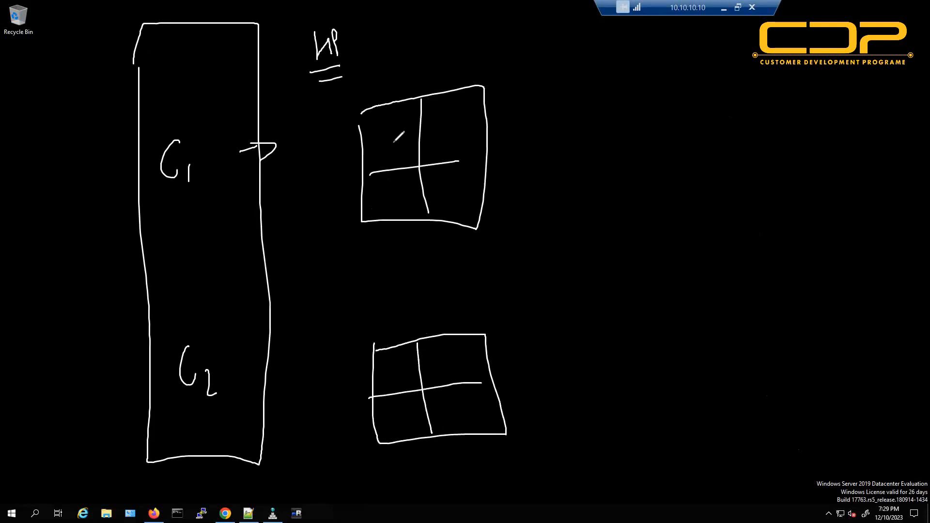
Number each grid's panes 1–4 and write 4 beside each grid.
drag(390, 137, 391, 150)
drag(443, 136, 452, 152)
mouse_move(391, 189)
mouse_down()
mouse_move(400, 205)
mouse_move(451, 207)
mouse_up()
drag(392, 369, 393, 377)
drag(449, 361, 459, 372)
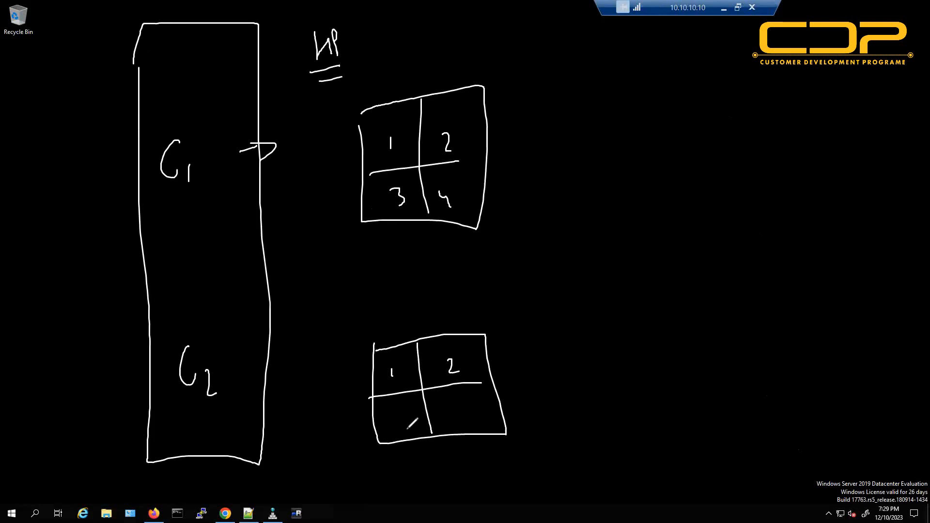
drag(399, 416, 400, 431)
drag(446, 413, 459, 429)
mouse_move(553, 131)
mouse_down()
mouse_move(552, 153)
mouse_move(574, 148)
mouse_up()
drag(576, 135, 584, 180)
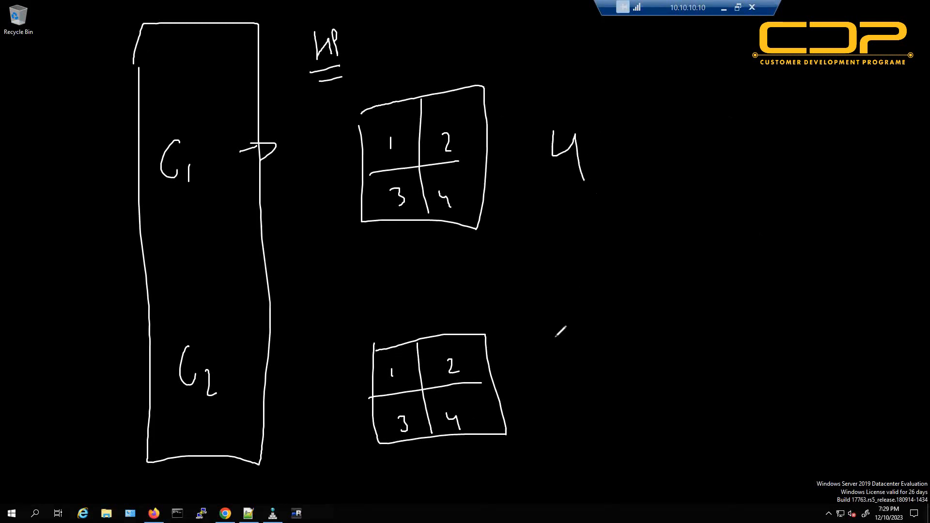
mouse_move(545, 354)
mouse_down()
mouse_move(546, 381)
mouse_move(565, 378)
mouse_up()
drag(565, 366, 569, 400)
Write the underlined totals '8 Cores' and '16 LP' on the right.
mouse_move(697, 238)
mouse_down()
mouse_move(741, 240)
mouse_move(761, 259)
mouse_move(773, 253)
mouse_up()
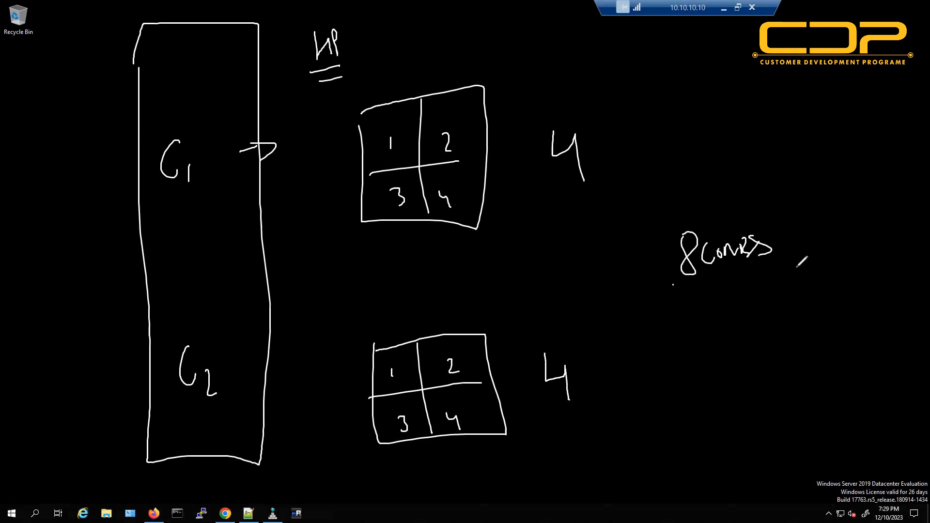
drag(673, 285, 814, 259)
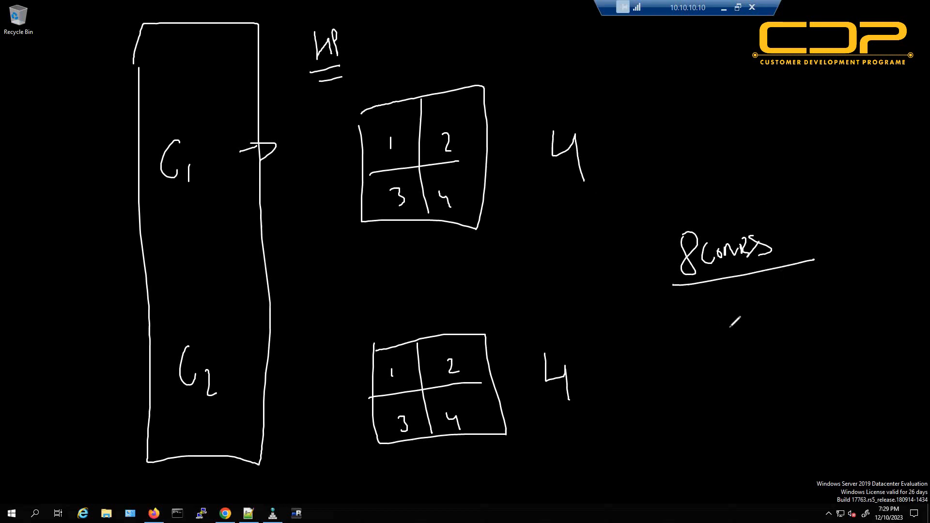
mouse_move(728, 296)
mouse_down()
mouse_move(753, 315)
mouse_move(770, 292)
mouse_up()
drag(689, 367, 857, 324)
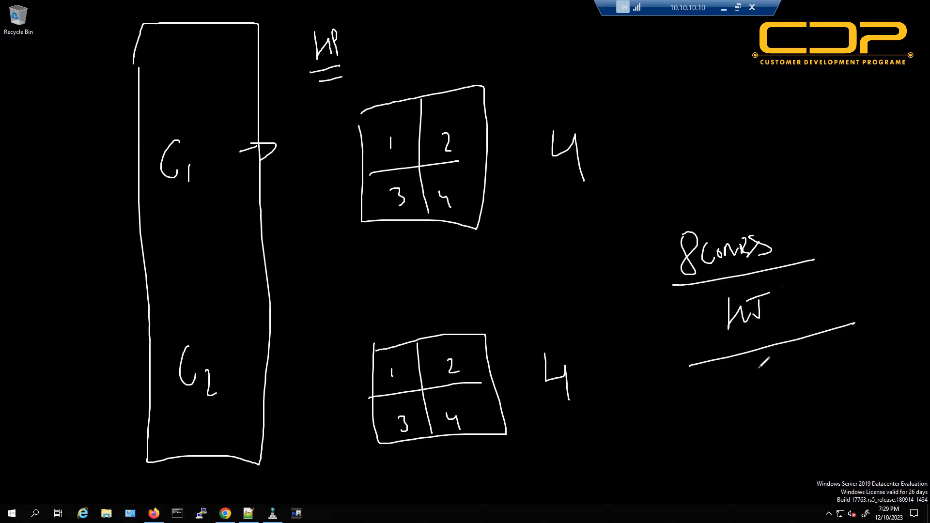
drag(756, 362, 771, 420)
drag(792, 369, 794, 399)
drag(828, 368, 841, 399)
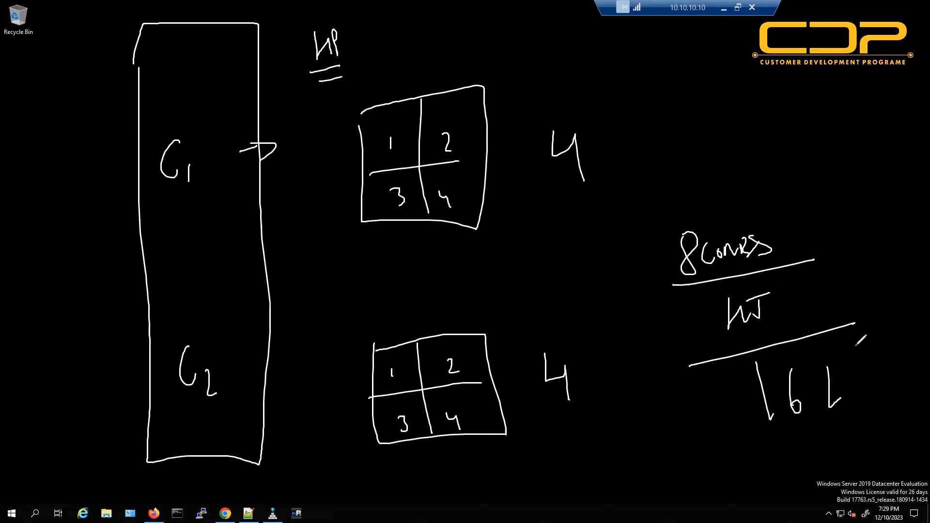
drag(855, 348, 858, 362)
drag(742, 466, 897, 398)
drag(741, 487, 850, 445)
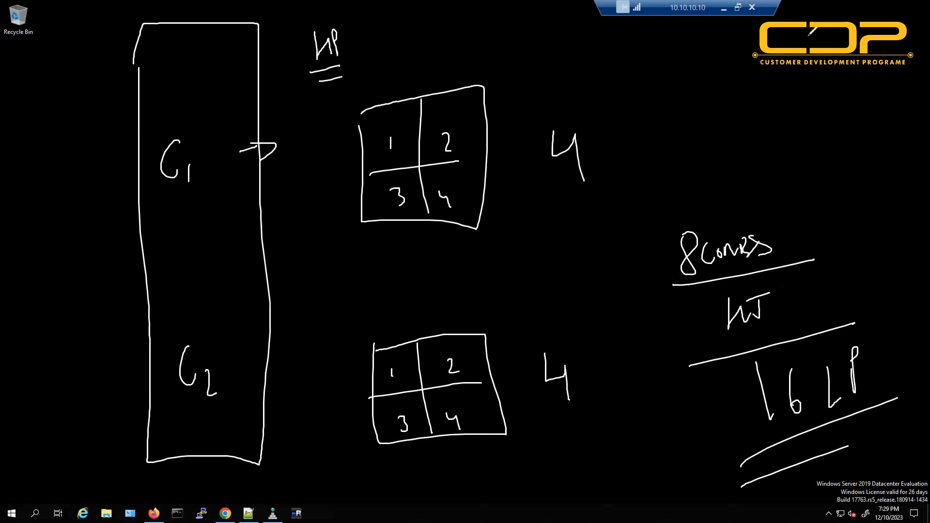
Add a small labelled box at the top right with a curved arrow down to 16 LP.
drag(804, 43, 833, 79)
drag(807, 38, 833, 80)
mouse_move(831, 27)
mouse_down()
mouse_move(857, 24)
mouse_move(877, 36)
mouse_move(859, 78)
mouse_move(867, 67)
mouse_move(894, 64)
mouse_move(891, 54)
mouse_up()
drag(902, 49, 901, 59)
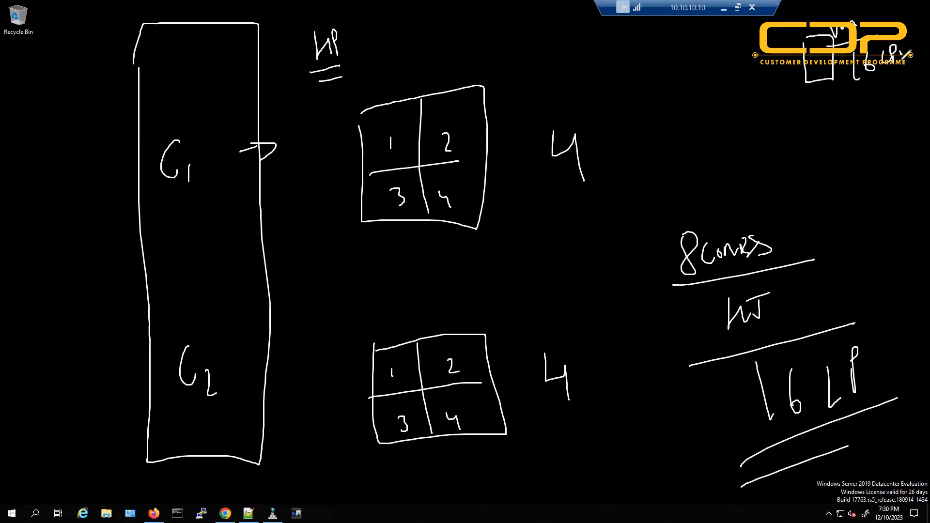
drag(848, 87, 907, 64)
mouse_move(850, 97)
mouse_down()
mouse_move(914, 74)
mouse_move(929, 252)
mouse_move(902, 343)
mouse_up()
mouse_move(894, 332)
mouse_down()
mouse_move(920, 334)
mouse_move(913, 340)
mouse_up()
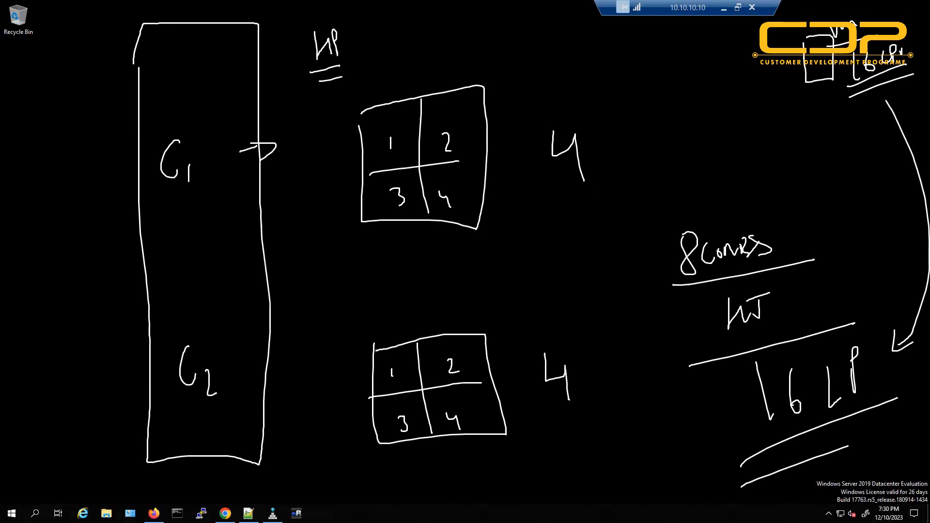
key(Escape)
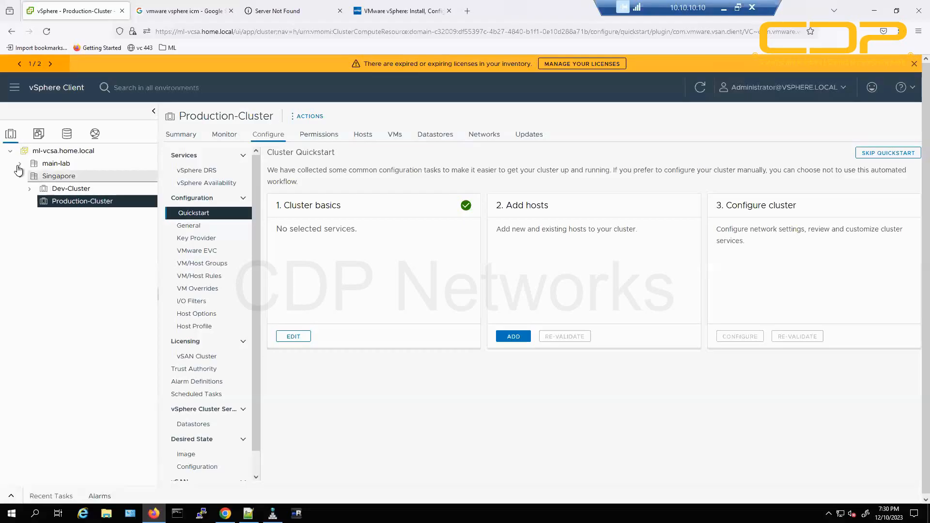
click(18, 165)
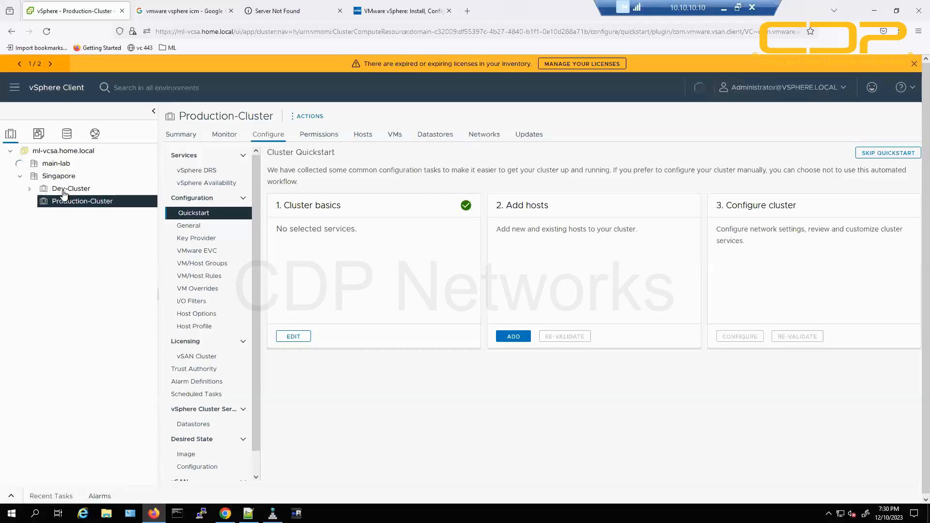
click(30, 189)
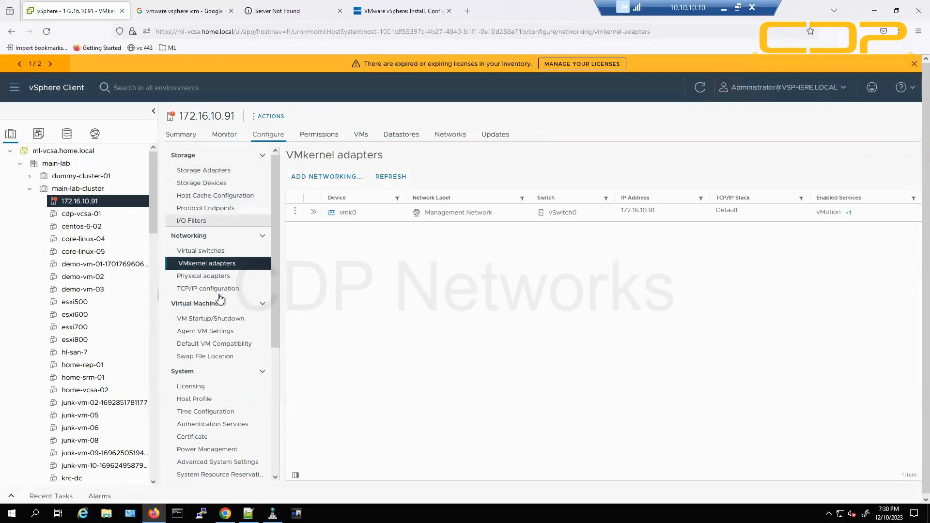
scroll(218, 320, down, 4)
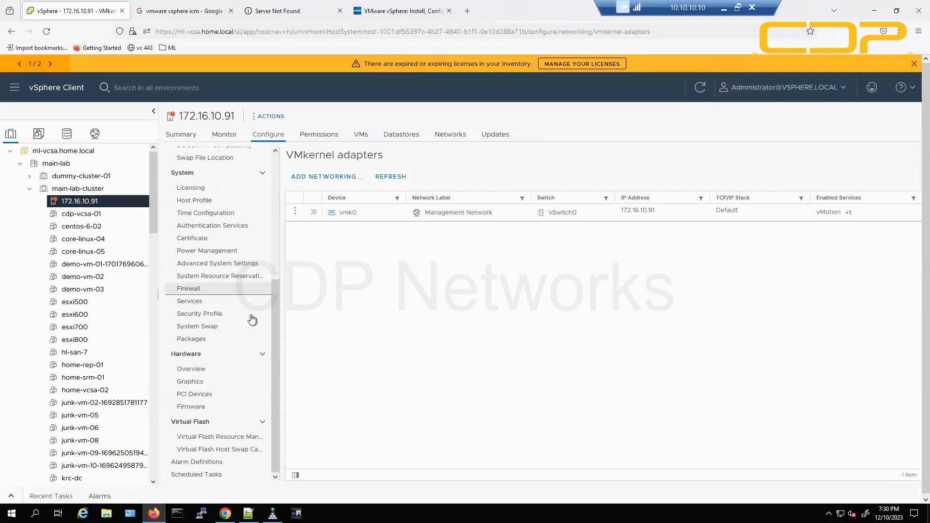
click(201, 372)
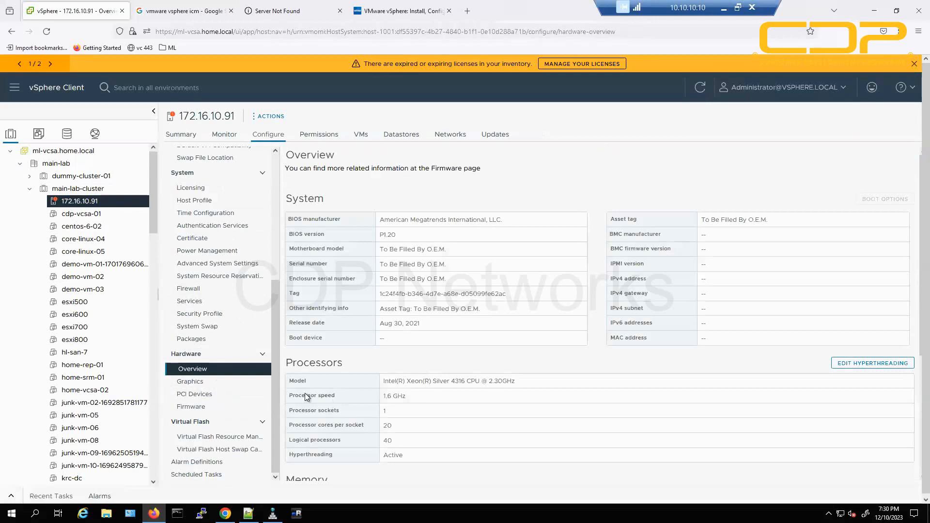
drag(383, 382, 517, 386)
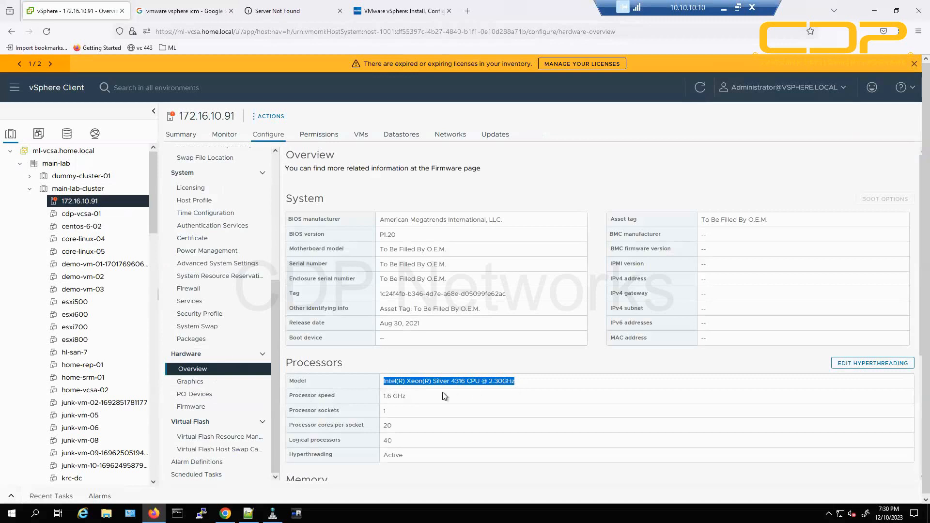
click(408, 406)
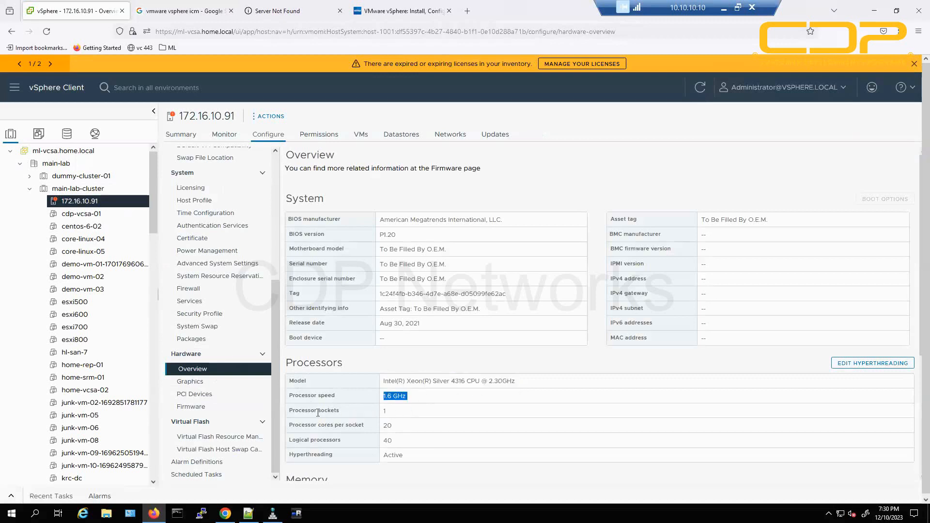
drag(295, 410, 408, 413)
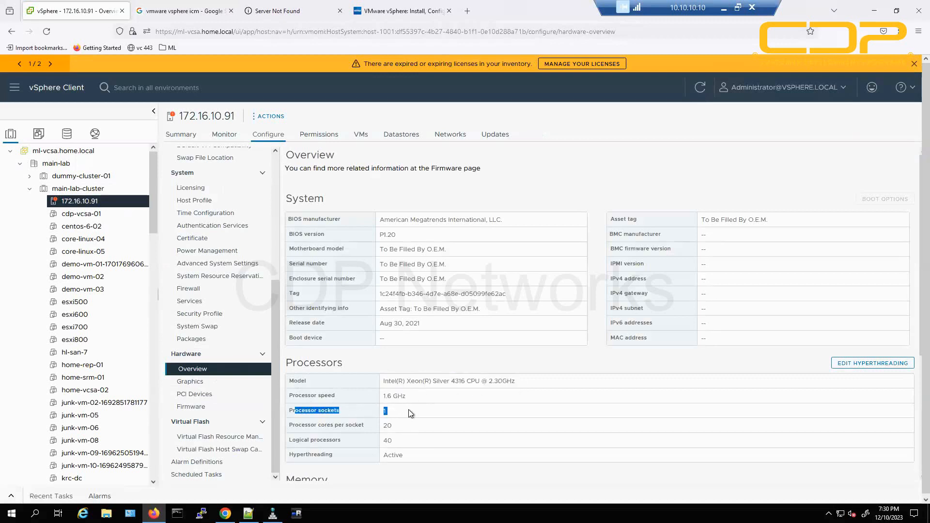
click(412, 411)
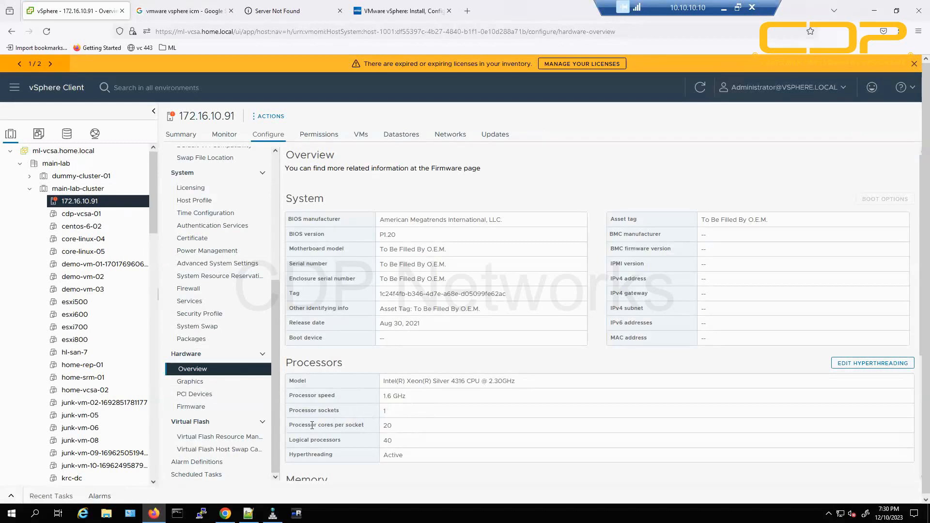
mouse_move(303, 427)
mouse_down()
mouse_move(373, 427)
mouse_move(318, 427)
mouse_up()
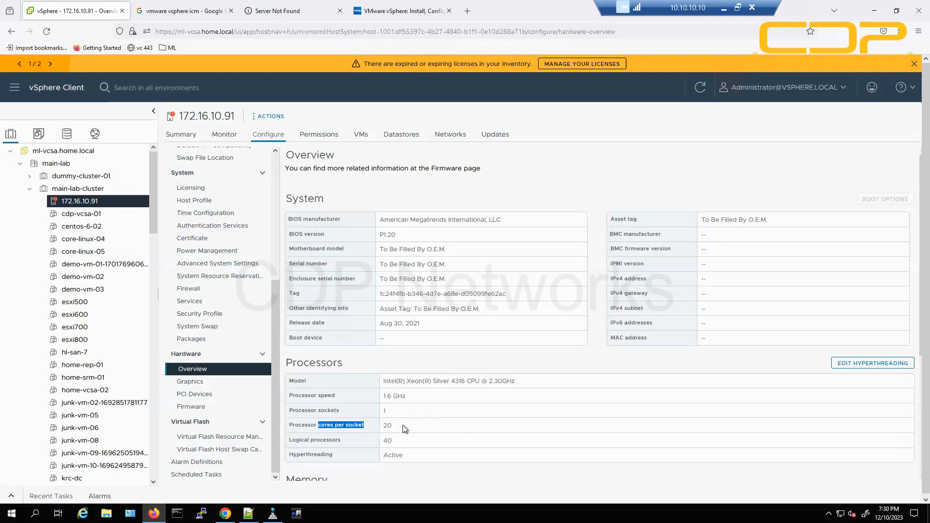
click(405, 430)
drag(405, 429, 373, 445)
click(403, 431)
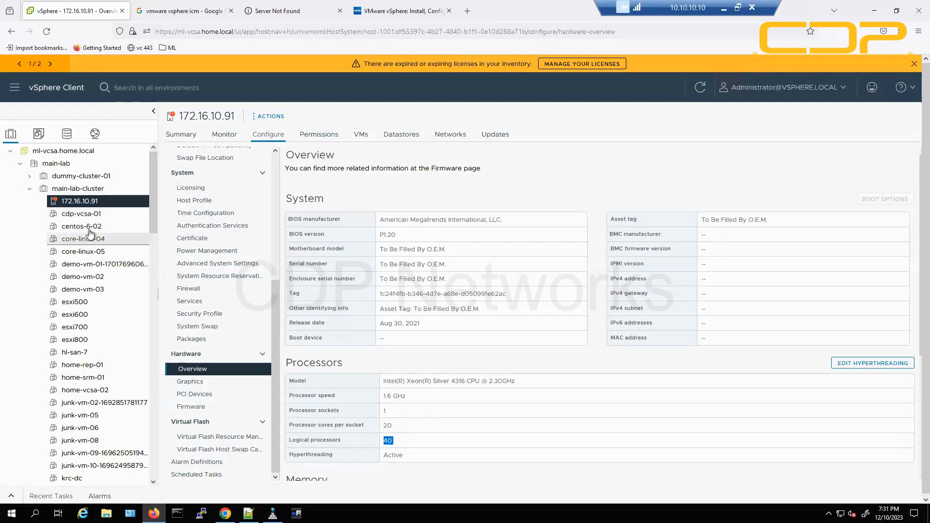
Start a New Virtual Machine on host 172.16.10.91, accepting default type, name and compute resource.
right_click(86, 202)
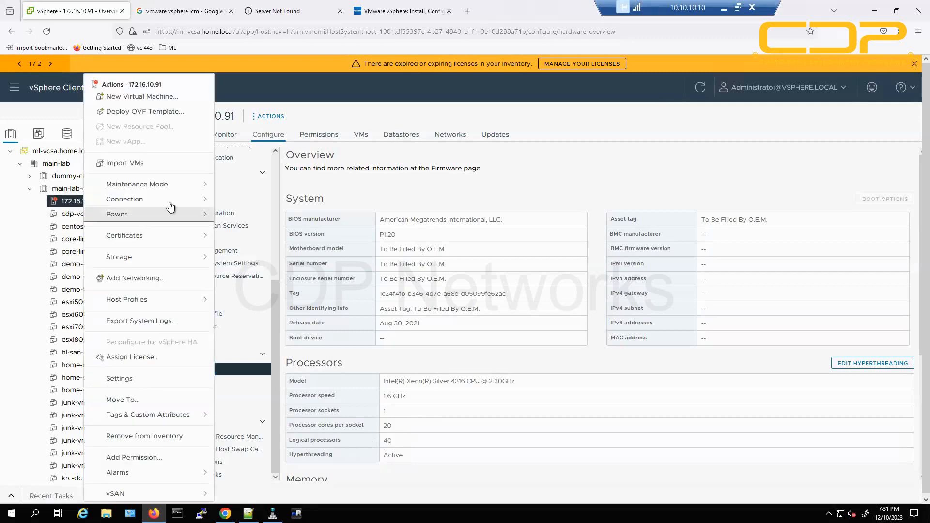
click(162, 97)
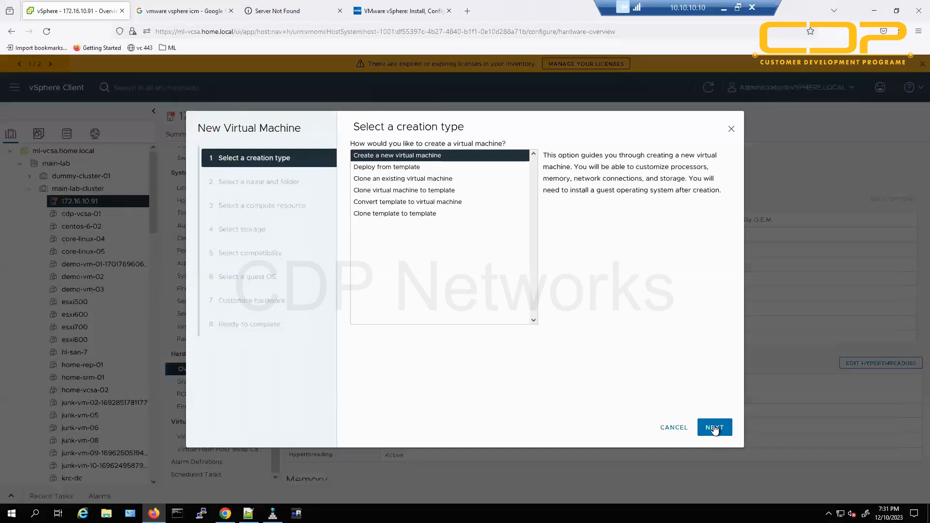
click(714, 429)
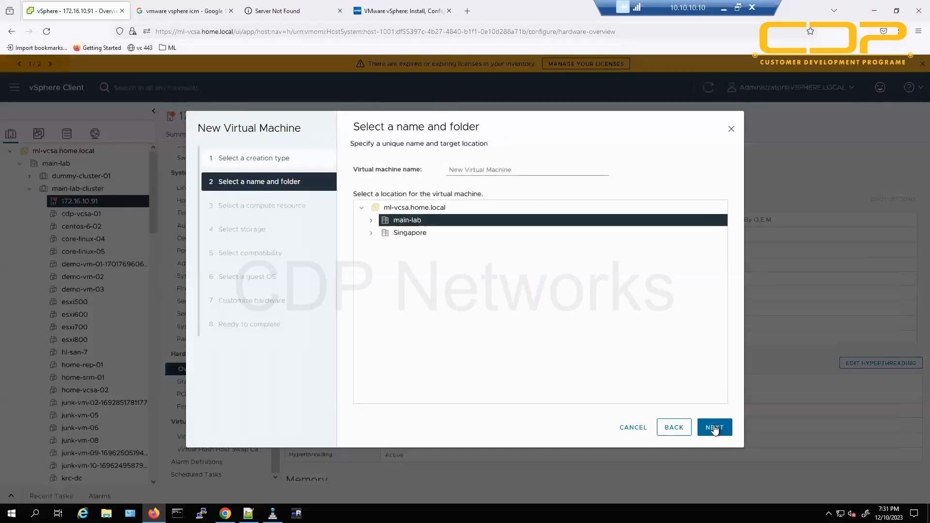
click(715, 428)
click(714, 427)
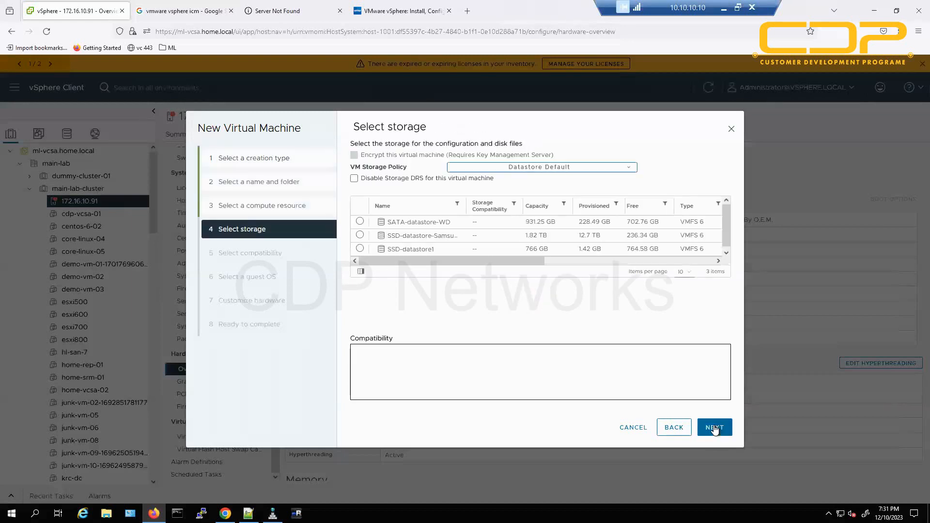
Pick the Samsung SSD datastore, default compatibility, and Windows Server 2019 as guest OS.
click(361, 235)
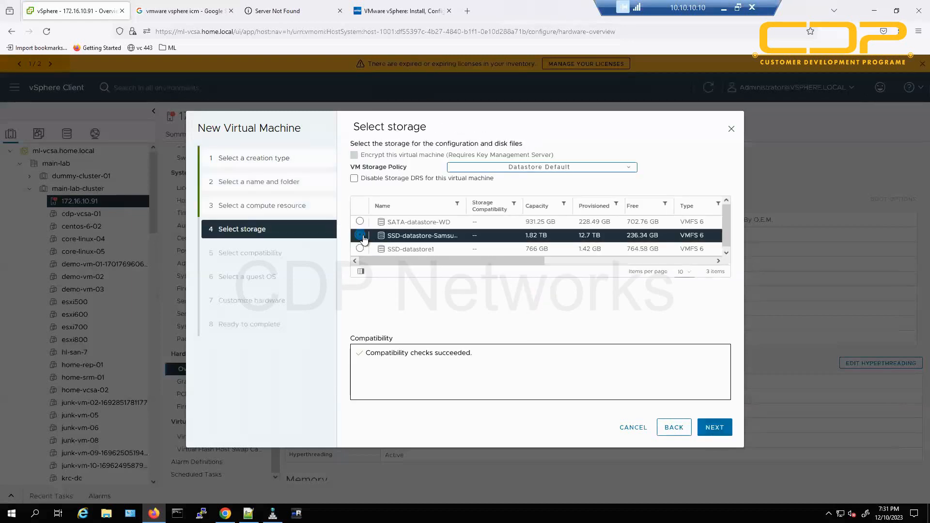
click(724, 428)
click(724, 429)
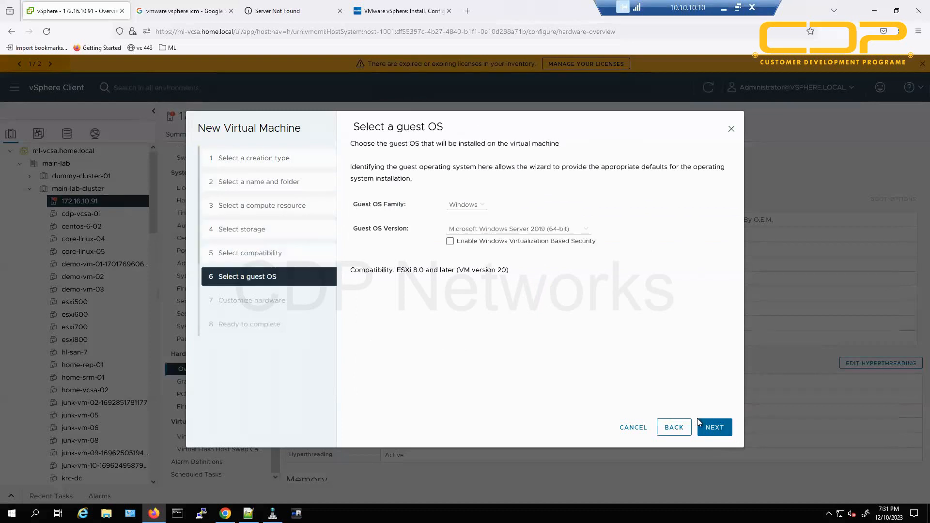
click(711, 429)
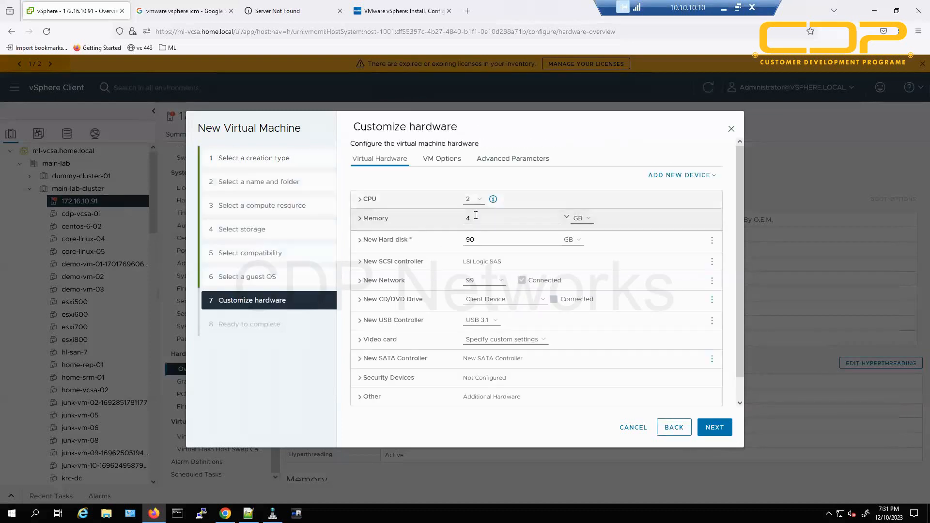
Check the CPU count list leaving 2, then cancel the wizard and minimize Firefox.
click(473, 199)
drag(485, 297, 486, 416)
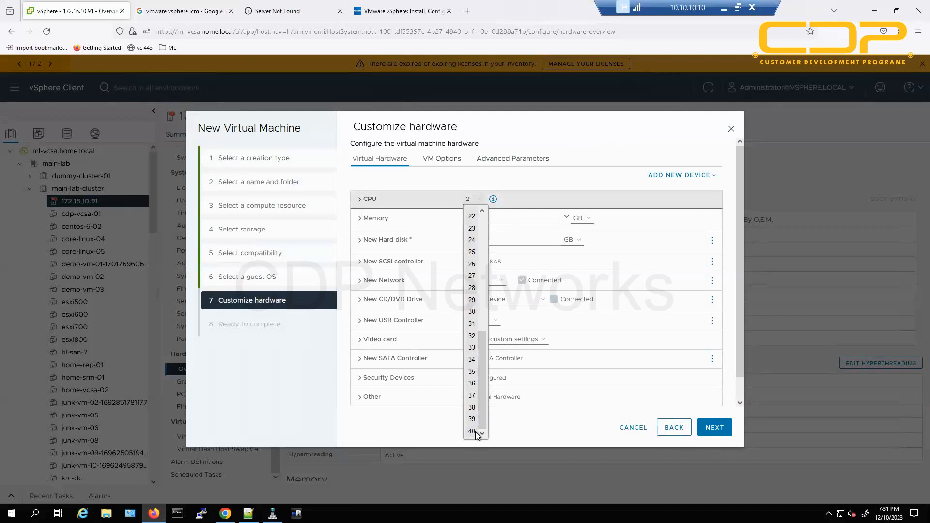
click(599, 443)
click(629, 430)
click(874, 10)
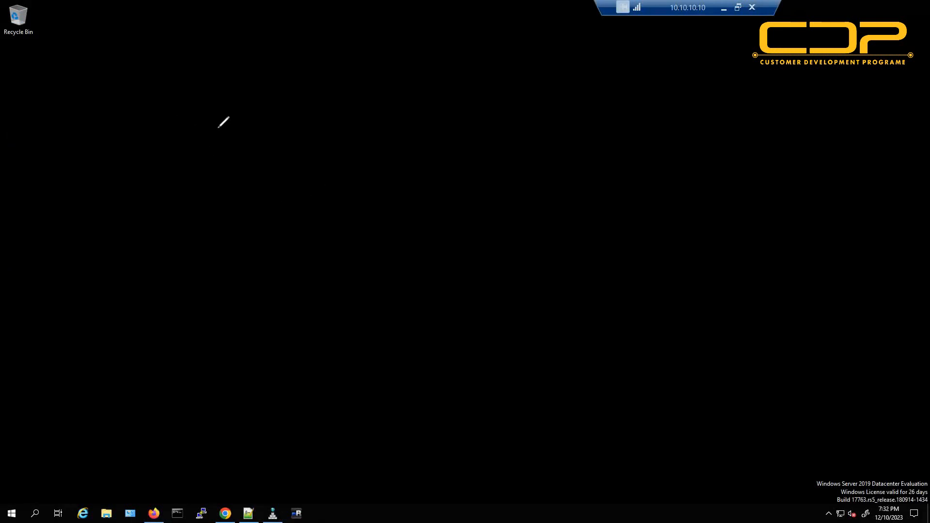
Write underlined 'VM', a right arrow, and a double-underlined 'FILES'.
mouse_move(164, 94)
mouse_down()
mouse_move(232, 119)
mouse_move(147, 155)
mouse_move(244, 132)
mouse_move(233, 146)
mouse_up()
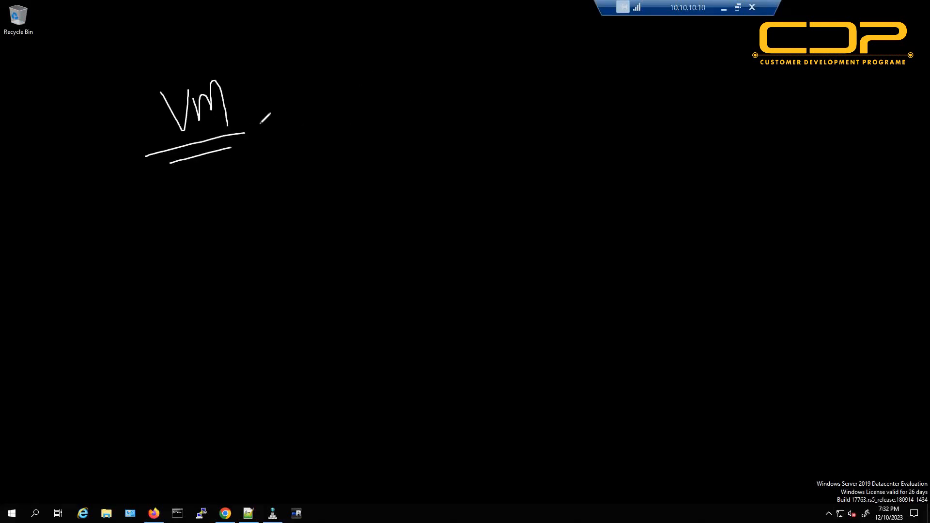
drag(307, 101, 333, 100)
mouse_move(317, 113)
mouse_down()
mouse_move(334, 111)
mouse_move(336, 121)
mouse_up()
mouse_move(465, 90)
mouse_down()
mouse_move(481, 89)
mouse_move(482, 102)
mouse_up()
mouse_move(495, 94)
mouse_down()
mouse_move(498, 115)
mouse_move(531, 117)
mouse_up()
drag(537, 103, 547, 109)
drag(553, 97, 560, 118)
drag(449, 155, 596, 138)
drag(465, 173, 602, 160)
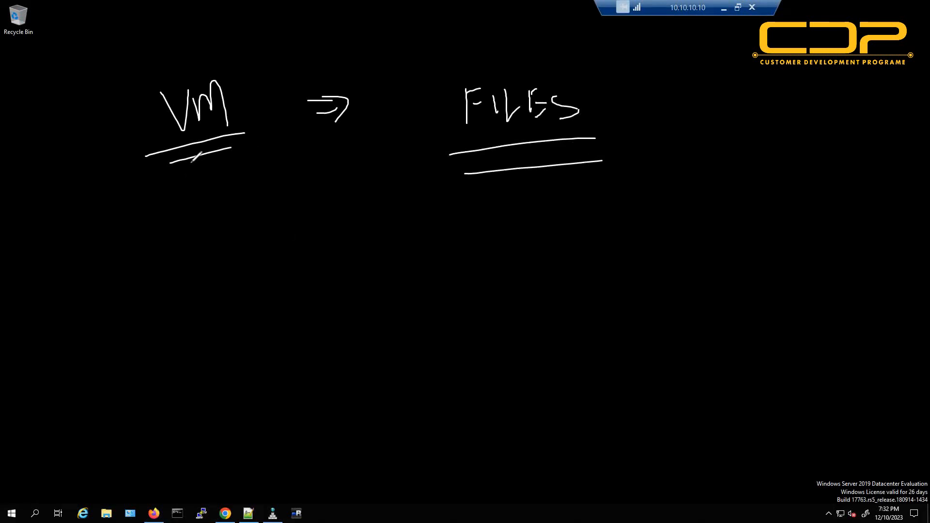
Draw an arrow from VM down to underlined 'P SERVER' and a curved arrow from VM to FILES.
drag(190, 165, 268, 307)
mouse_move(236, 290)
mouse_down()
mouse_move(267, 308)
mouse_move(314, 364)
mouse_move(314, 314)
mouse_move(357, 348)
mouse_up()
drag(386, 320, 386, 345)
drag(395, 331, 412, 341)
mouse_move(426, 311)
mouse_down()
mouse_move(420, 351)
mouse_move(471, 298)
mouse_move(487, 316)
mouse_move(505, 294)
mouse_move(522, 313)
mouse_up()
drag(319, 384, 543, 348)
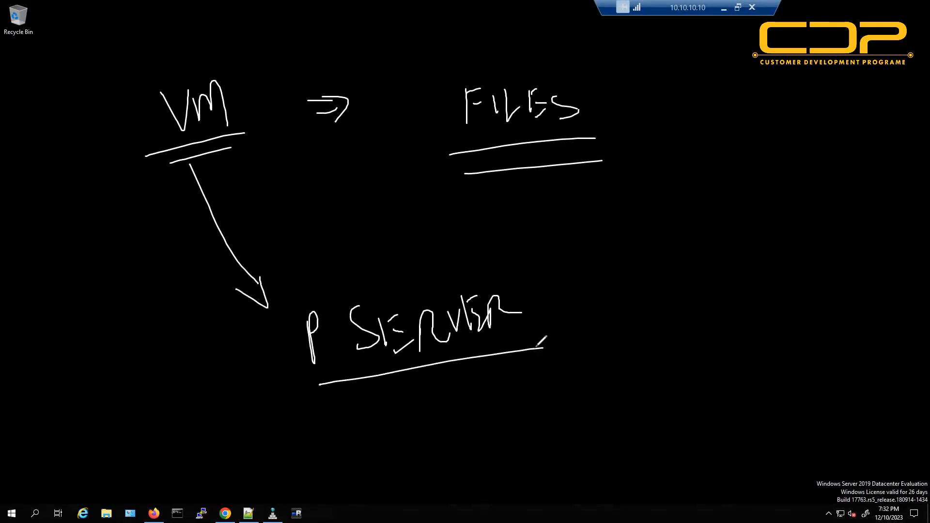
mouse_move(249, 65)
mouse_down()
mouse_move(457, 27)
mouse_move(546, 63)
mouse_up()
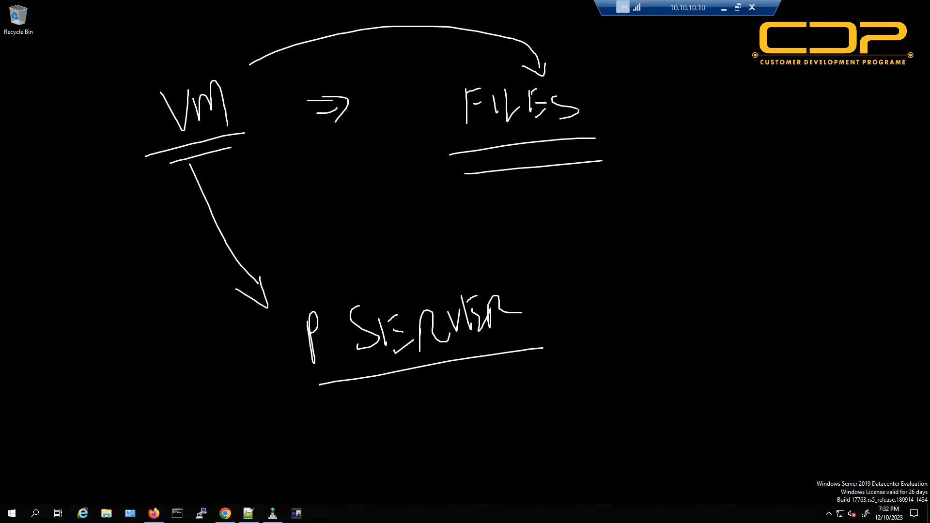
Erase the board and write an underlined 'ESXi' at the top left.
key(e)
mouse_move(161, 66)
mouse_down()
mouse_move(161, 115)
mouse_move(161, 66)
mouse_up()
mouse_move(160, 91)
mouse_down()
mouse_move(178, 88)
mouse_move(191, 104)
mouse_up()
mouse_move(214, 61)
mouse_down()
mouse_move(236, 90)
mouse_move(215, 93)
mouse_up()
drag(241, 72, 266, 95)
drag(253, 77, 238, 108)
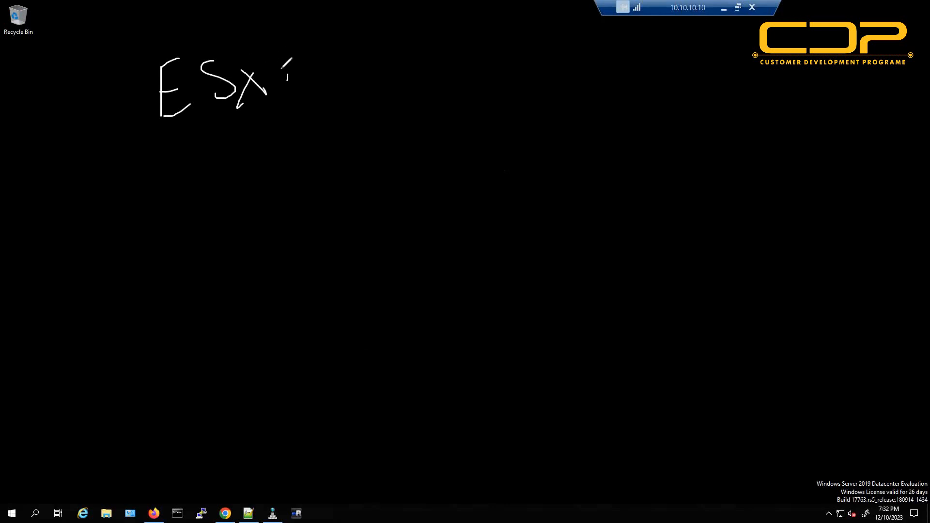
drag(283, 50, 291, 83)
click(277, 37)
drag(146, 165, 300, 122)
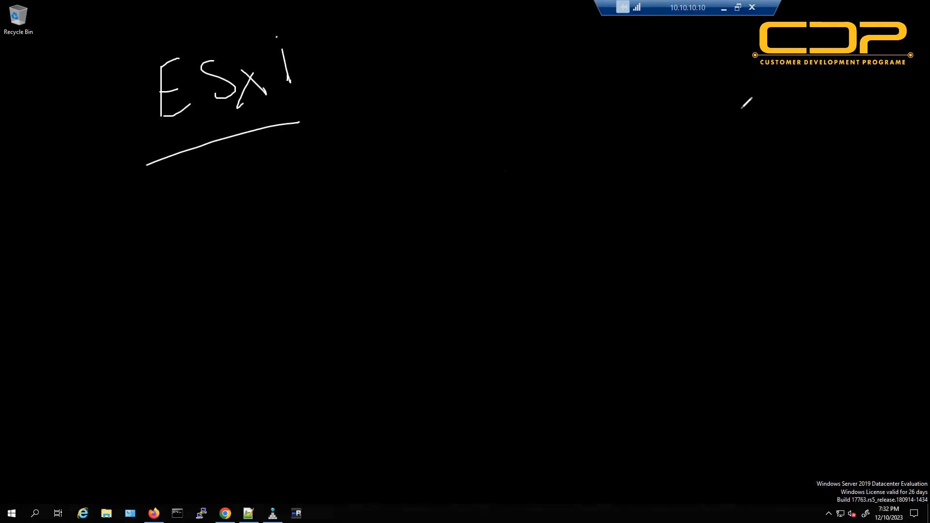
Write underlined 'VC' at the top right with an arrow down to underlined 'Cm'.
mouse_move(741, 81)
mouse_down()
mouse_move(766, 115)
mouse_move(765, 81)
mouse_up()
mouse_move(797, 71)
mouse_down()
mouse_move(799, 109)
mouse_move(812, 96)
mouse_up()
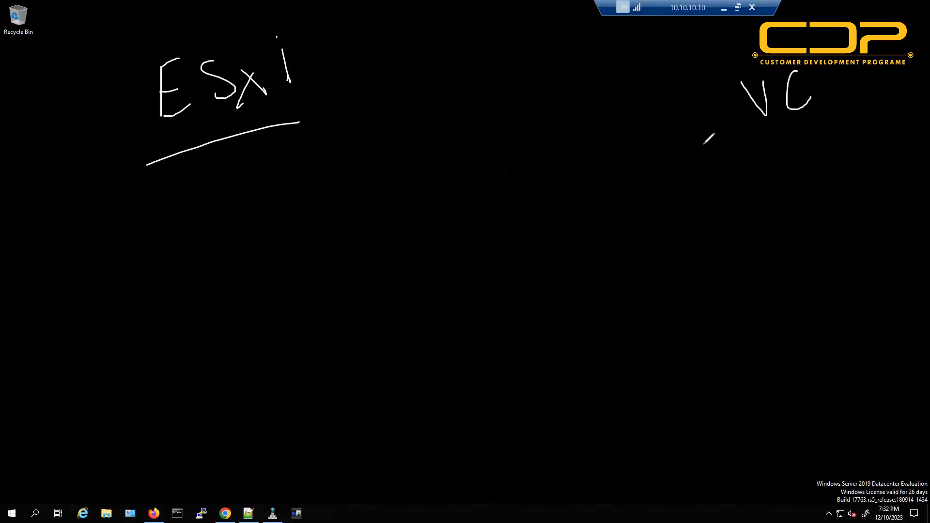
drag(660, 139, 896, 116)
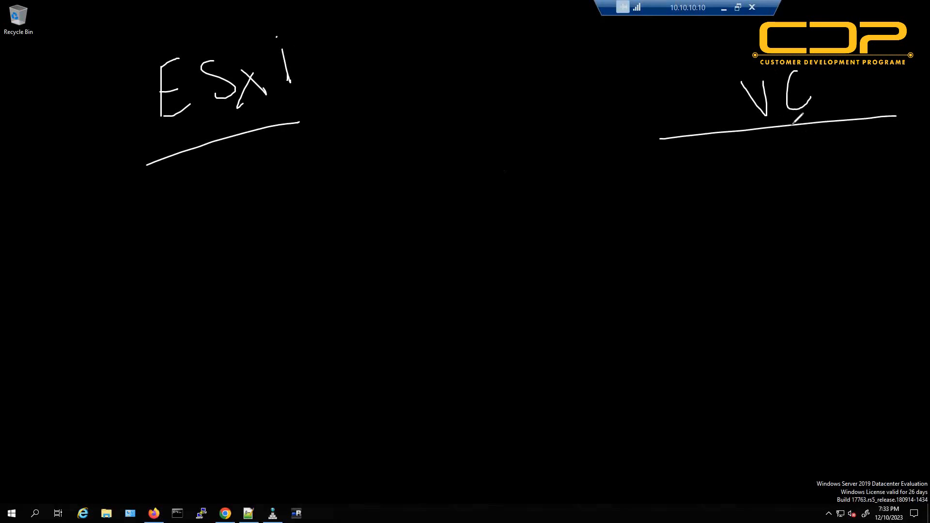
mouse_move(791, 125)
mouse_down()
mouse_move(771, 187)
mouse_move(790, 168)
mouse_up()
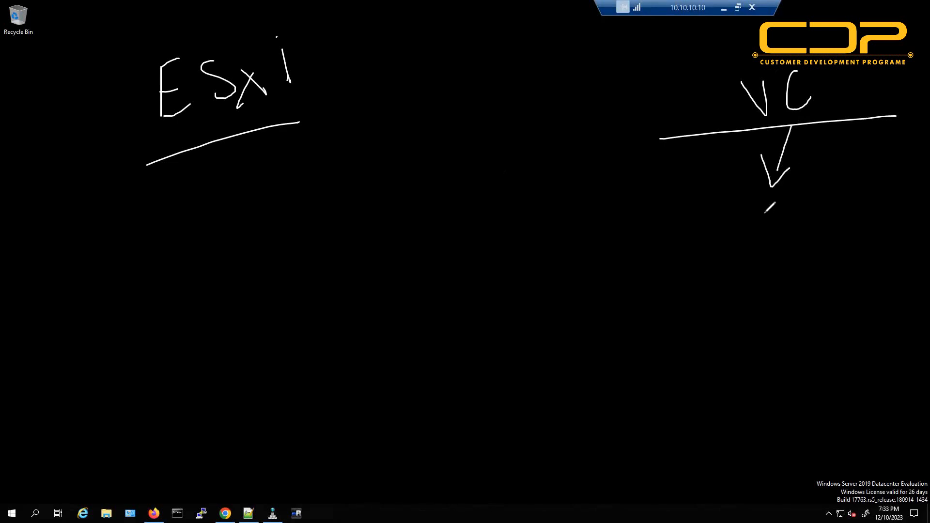
drag(747, 222, 743, 260)
mouse_move(756, 262)
mouse_down()
mouse_move(759, 237)
mouse_move(779, 253)
mouse_up()
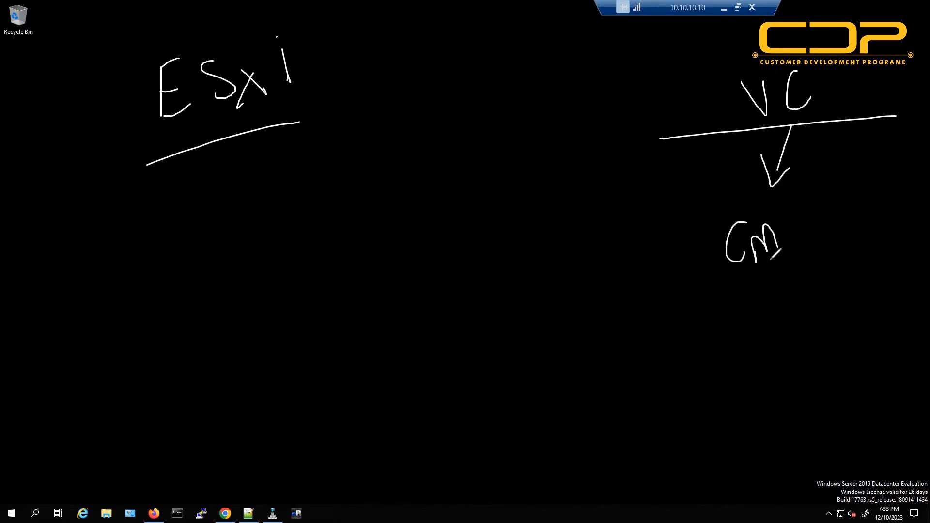
drag(701, 281, 790, 267)
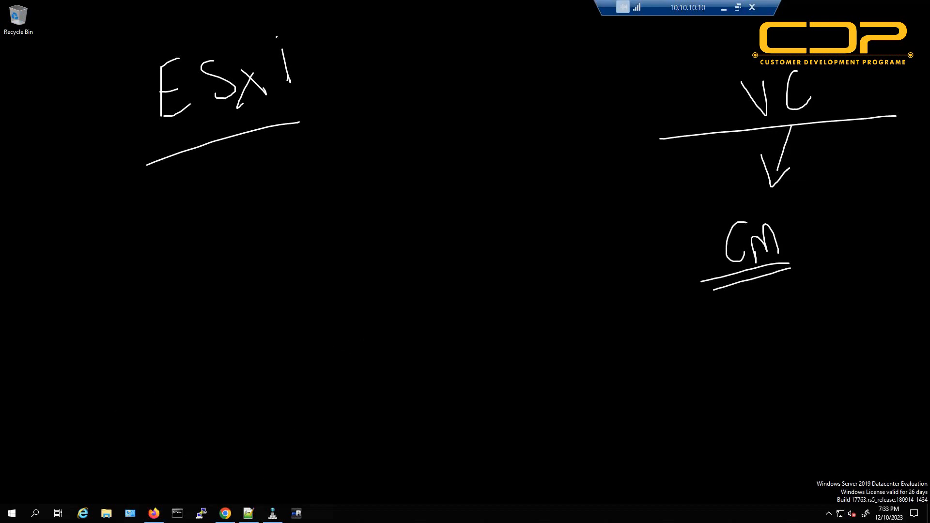
Hide the whiteboard to bring the vSphere Client page back into view.
key(k)
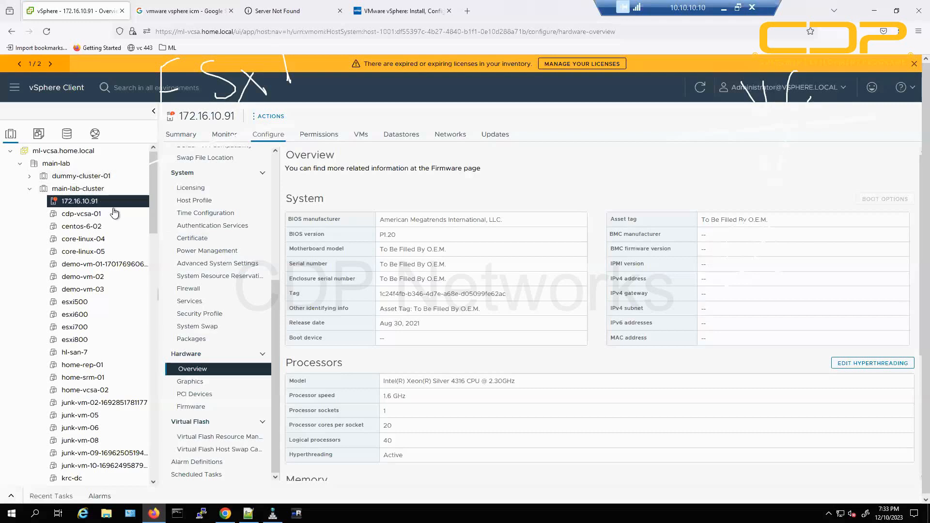
drag(233, 31, 156, 31)
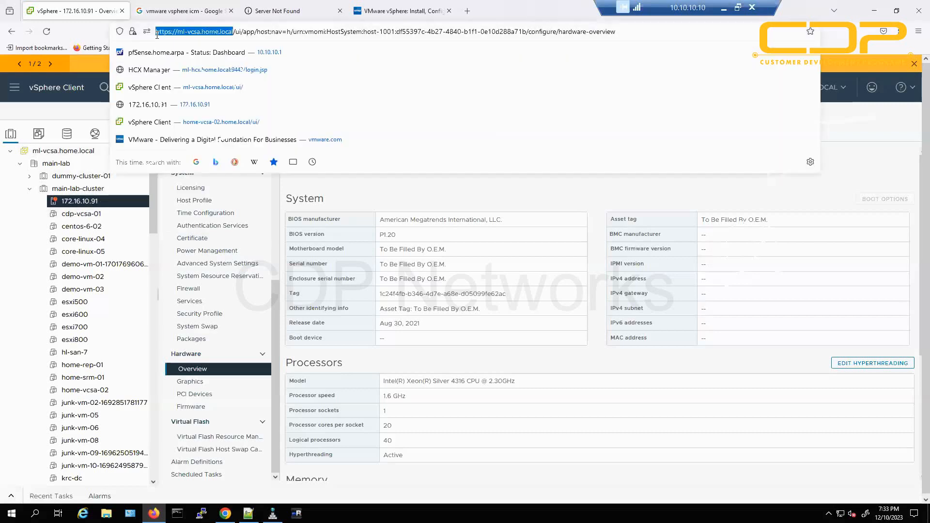
click(405, 346)
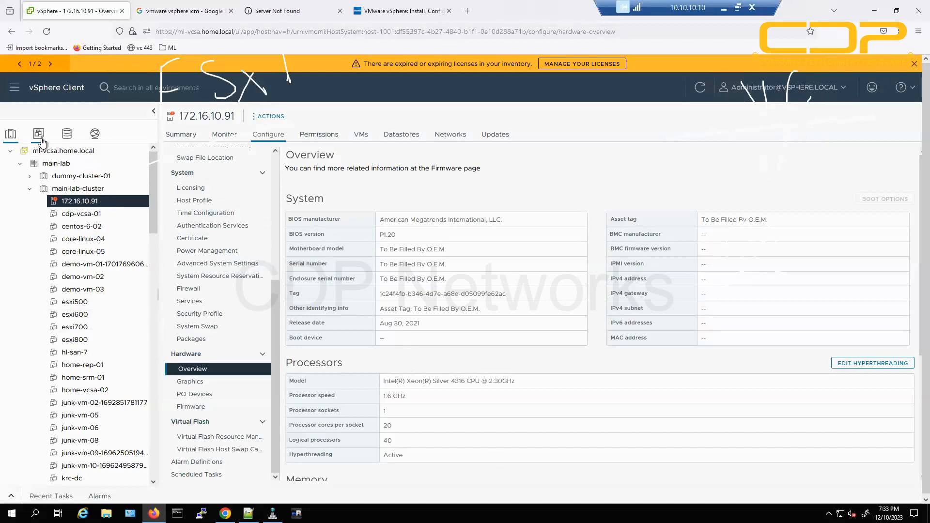
Cycle through the Storage, Networking and Hosts and Clusters views, then show the Shortcuts page.
click(67, 135)
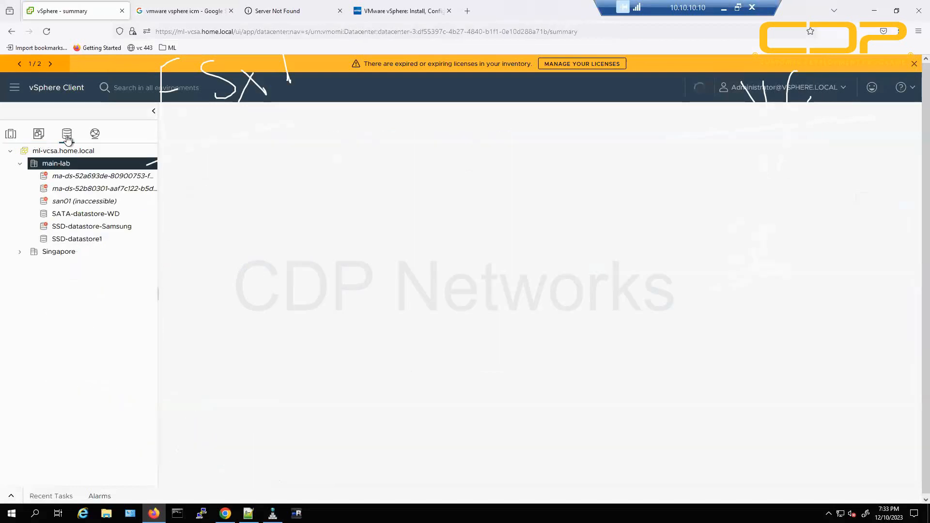
click(95, 135)
click(11, 135)
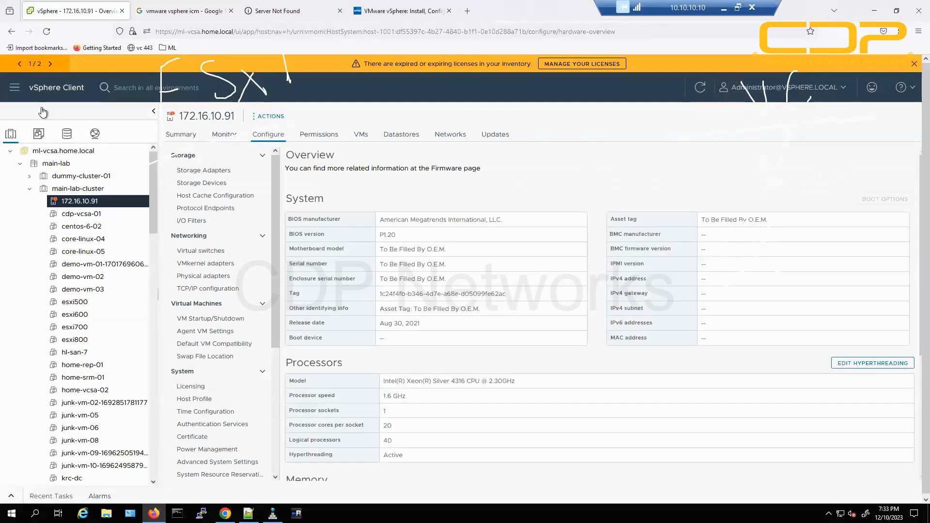
click(63, 92)
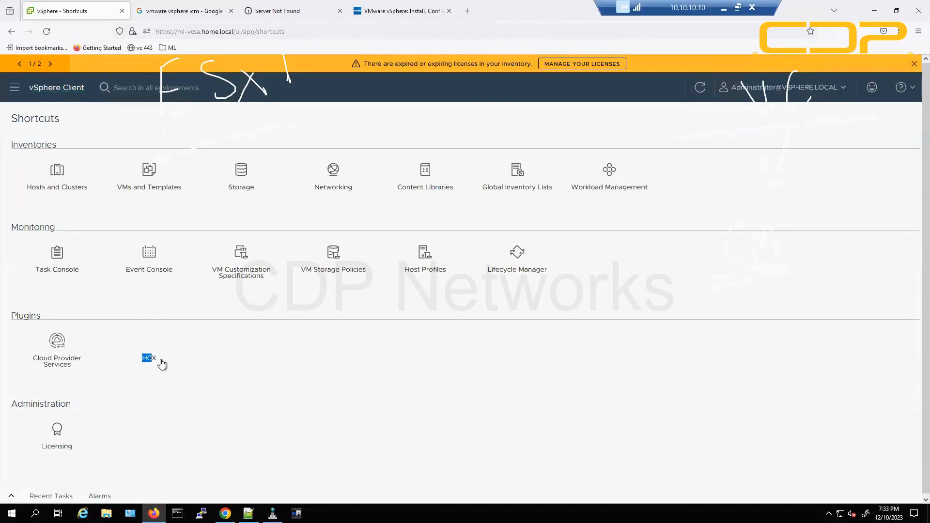
drag(162, 365, 233, 441)
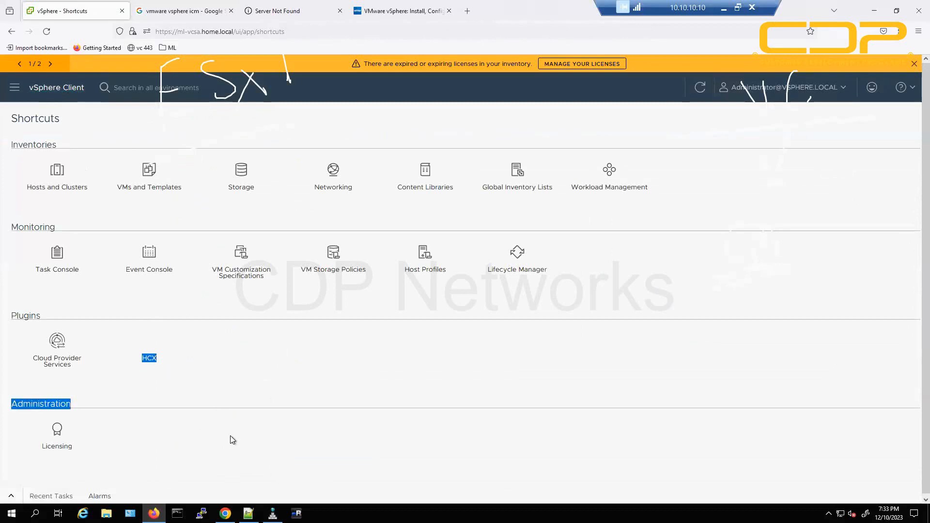
click(200, 368)
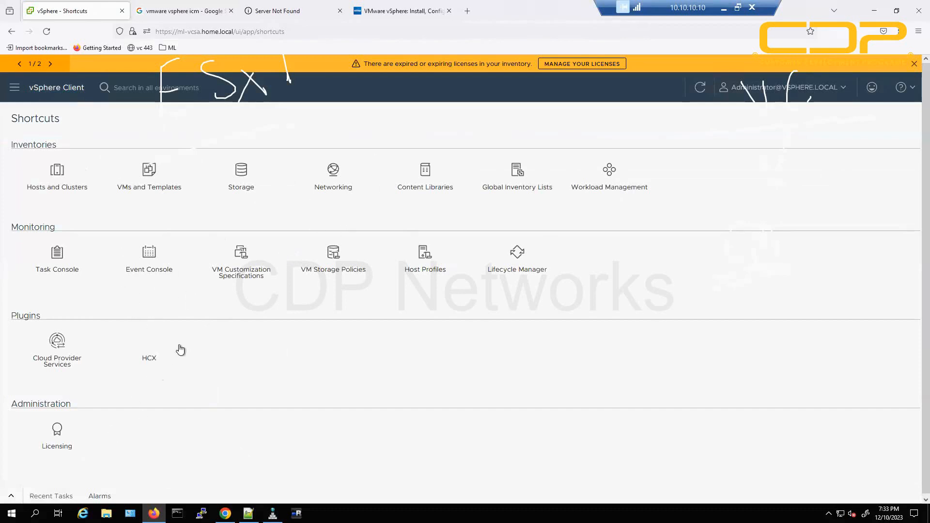
click(150, 358)
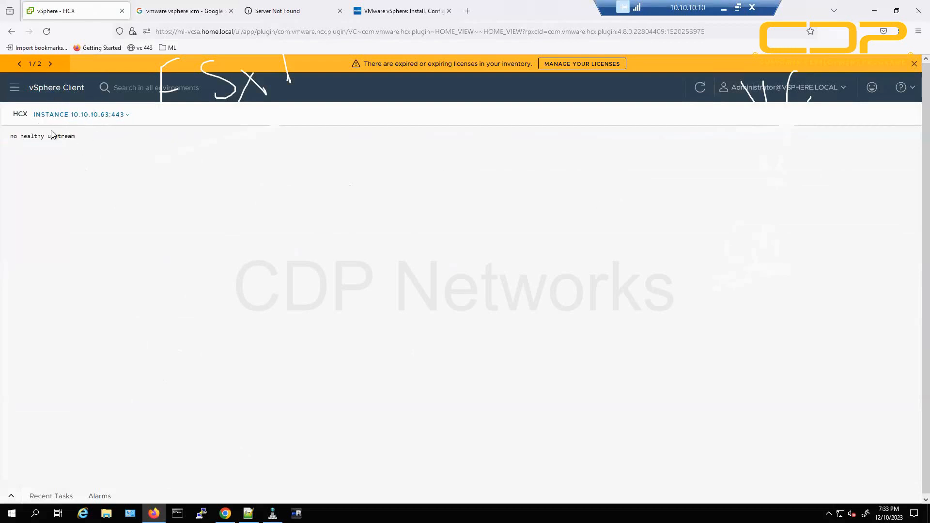
drag(14, 137, 133, 141)
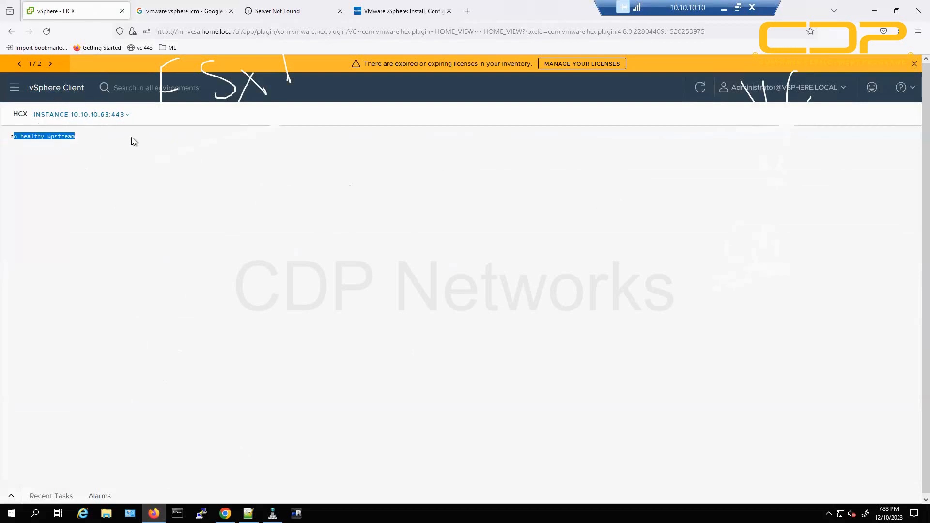
click(56, 136)
drag(17, 136, 70, 135)
click(60, 88)
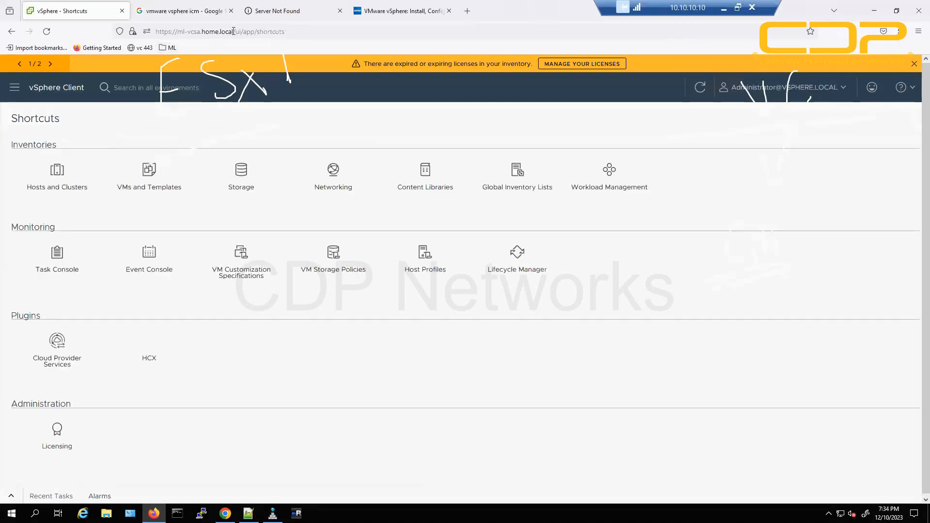
drag(233, 32, 155, 33)
click(244, 436)
Back on the whiteboard, curve arrows from VC to Cm and to a new underlined 'AF'.
click(154, 514)
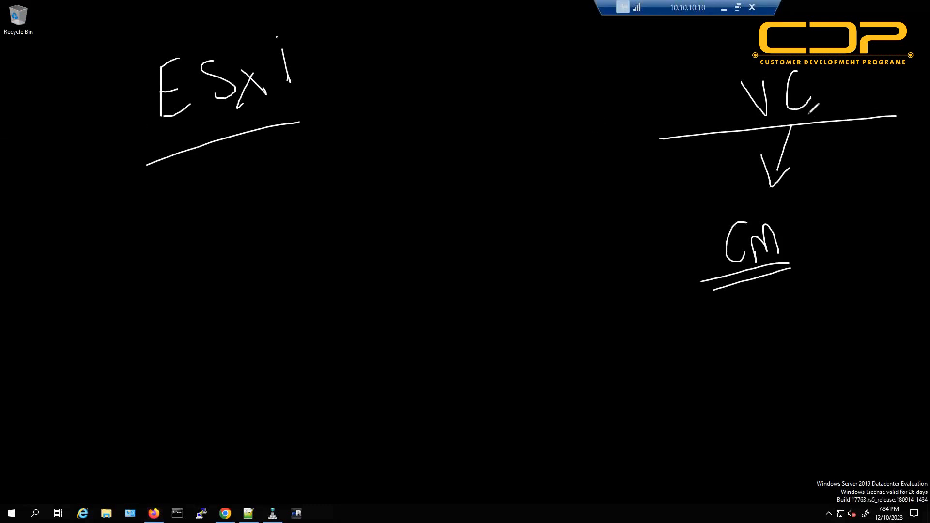
mouse_move(811, 106)
mouse_down()
mouse_move(812, 247)
mouse_move(829, 253)
mouse_up()
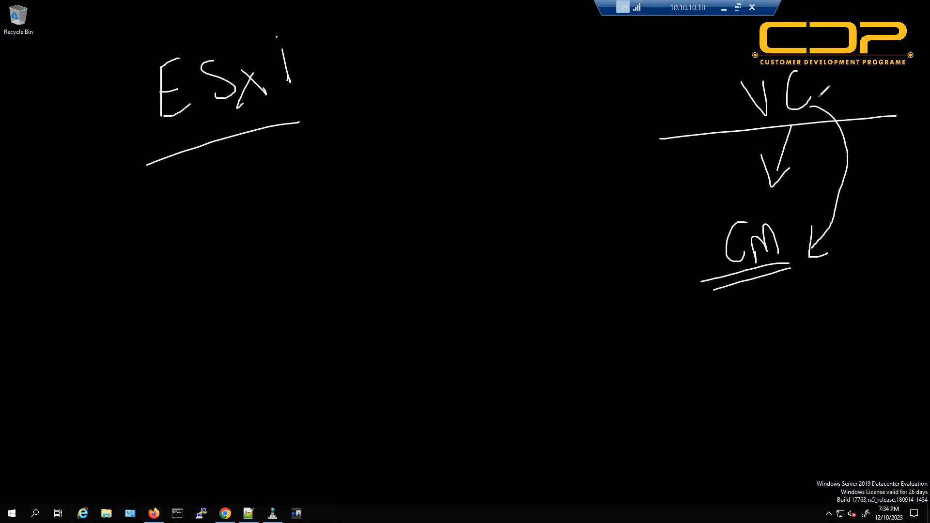
mouse_move(804, 93)
mouse_down()
mouse_move(846, 328)
mouse_move(810, 373)
mouse_move(824, 378)
mouse_up()
mouse_move(732, 380)
mouse_down()
mouse_move(726, 431)
mouse_move(749, 421)
mouse_up()
drag(733, 415, 743, 405)
mouse_move(765, 388)
mouse_down()
mouse_move(764, 422)
mouse_move(776, 378)
mouse_move(789, 392)
mouse_up()
mouse_move(713, 450)
mouse_down()
mouse_move(802, 419)
mouse_move(802, 429)
mouse_up()
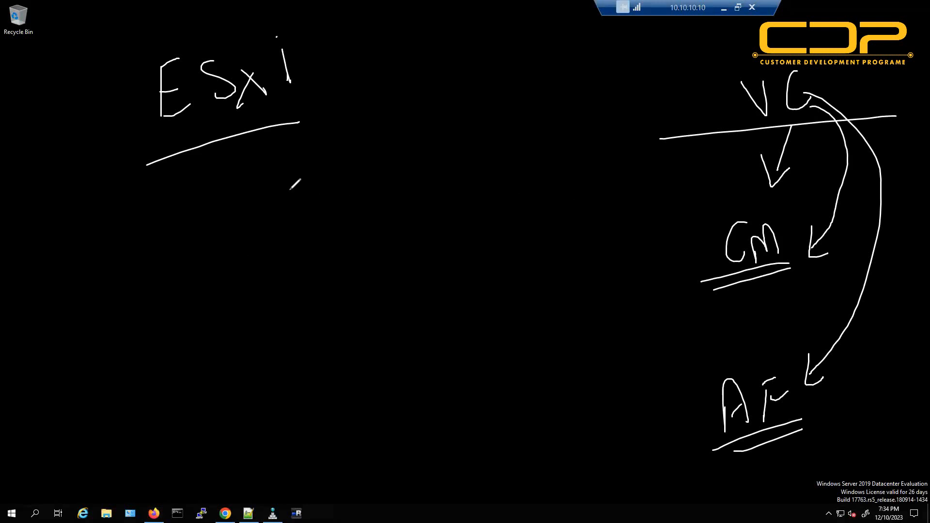
Write underlined 'VM' with arrows pointing to ESXi and to the VC line.
mouse_move(417, 61)
mouse_down()
mouse_move(439, 58)
mouse_move(472, 80)
mouse_move(408, 110)
mouse_up()
drag(392, 77, 298, 137)
drag(328, 96, 330, 126)
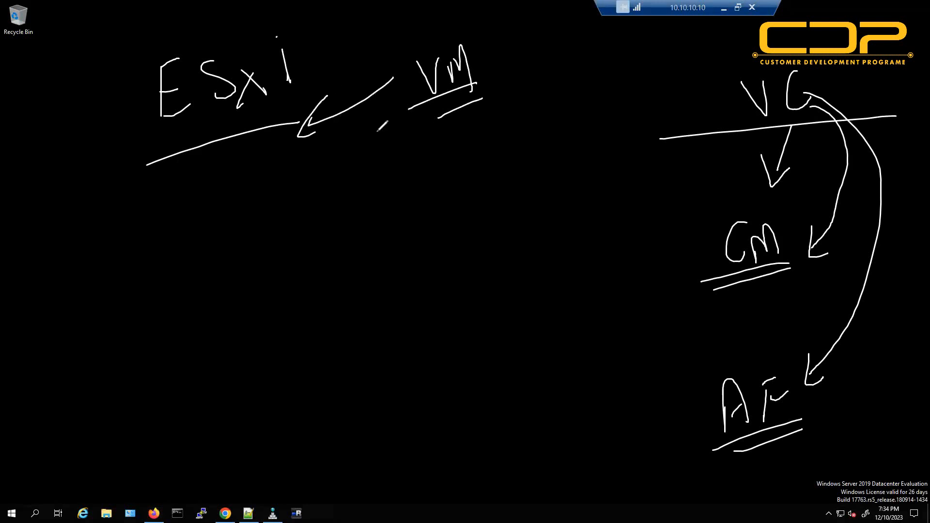
drag(487, 63, 648, 124)
drag(593, 130, 672, 139)
drag(647, 118, 671, 139)
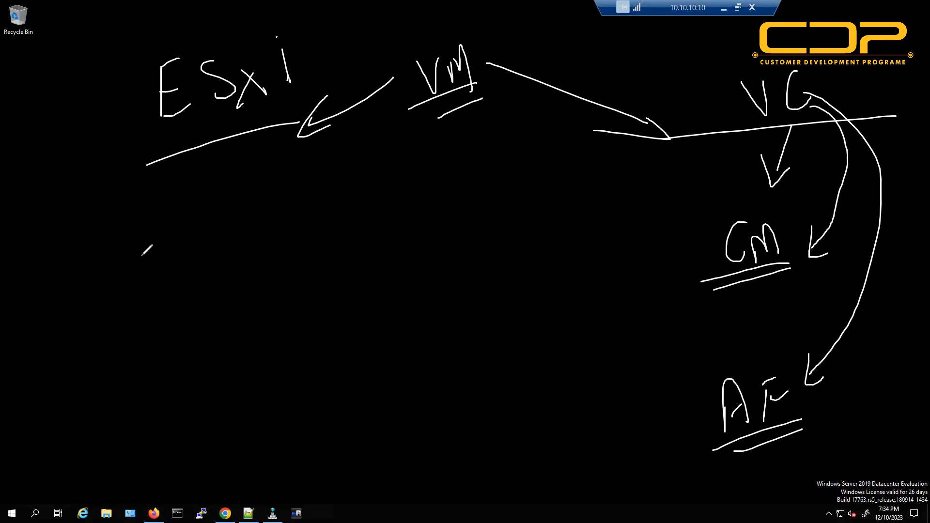
Write an underlined '2500' on the left side.
mouse_move(78, 263)
mouse_down()
mouse_move(87, 308)
mouse_move(103, 302)
mouse_up()
drag(122, 272, 117, 292)
drag(119, 276, 135, 270)
mouse_move(141, 270)
mouse_down()
mouse_move(144, 288)
mouse_move(171, 264)
mouse_move(84, 331)
mouse_move(147, 307)
mouse_up()
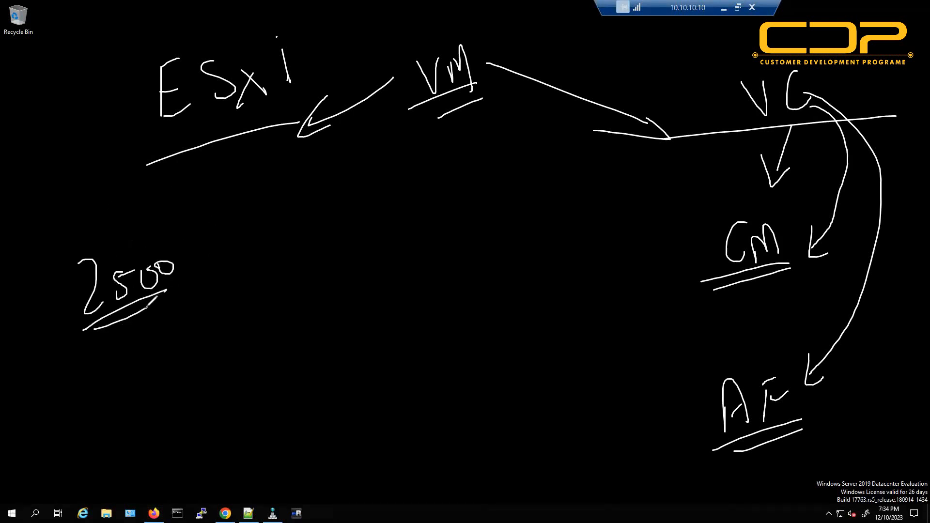
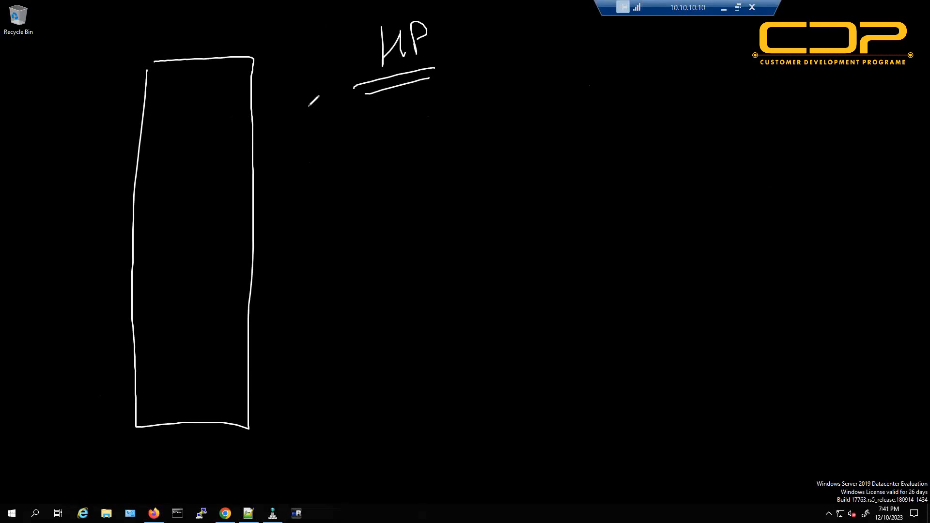
Draw an arrow from HP to the rectangle and write an underlined W10 label with a small arrow.
mouse_move(324, 97)
mouse_down()
mouse_move(279, 116)
mouse_move(313, 123)
mouse_up()
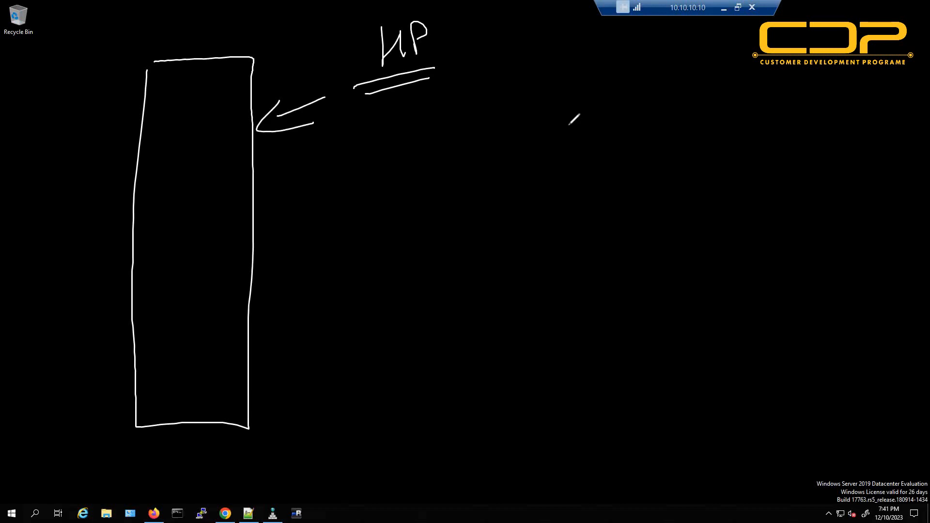
mouse_move(573, 101)
mouse_down()
mouse_move(606, 118)
mouse_move(610, 105)
mouse_up()
mouse_move(532, 142)
mouse_down()
mouse_move(658, 127)
mouse_move(729, 107)
mouse_up()
mouse_move(710, 116)
mouse_down()
mouse_move(736, 115)
mouse_move(726, 136)
mouse_up()
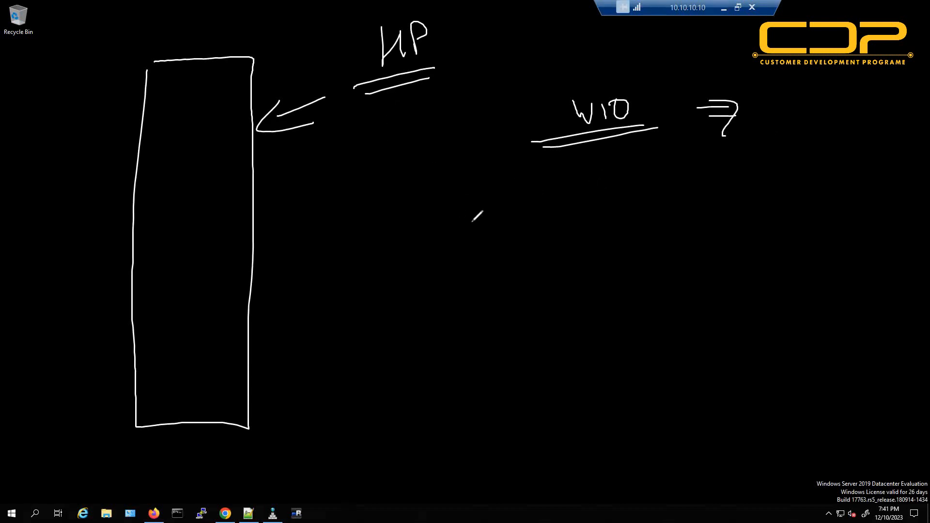
Write an underlined ESXi label and draw arrows from ESXi and W10 into the rectangle.
drag(573, 212, 580, 246)
mouse_move(574, 213)
mouse_down()
mouse_move(585, 210)
mouse_move(599, 226)
mouse_up()
drag(594, 239, 628, 236)
mouse_move(647, 218)
mouse_down()
mouse_move(660, 230)
mouse_move(652, 241)
mouse_up()
mouse_move(679, 212)
mouse_down()
mouse_move(679, 226)
mouse_move(724, 202)
mouse_up()
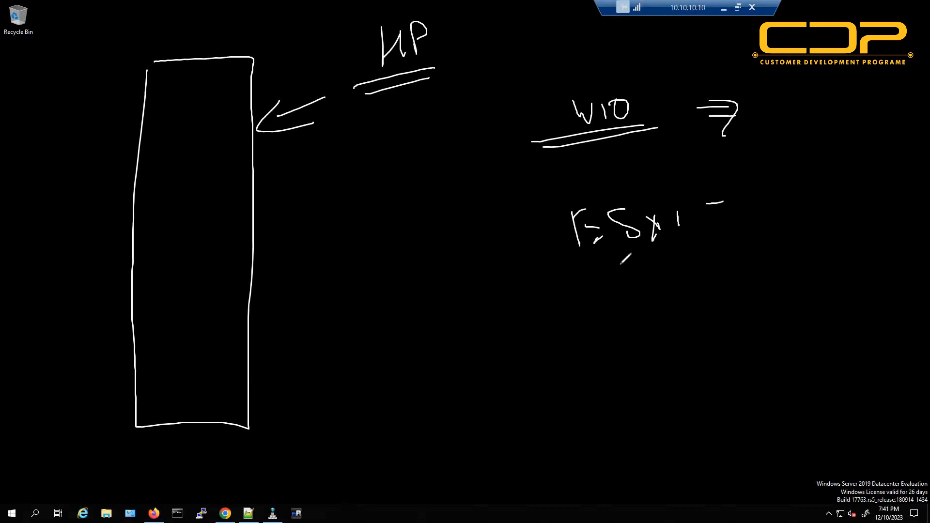
mouse_move(635, 259)
mouse_down()
mouse_move(291, 341)
mouse_move(309, 371)
mouse_up()
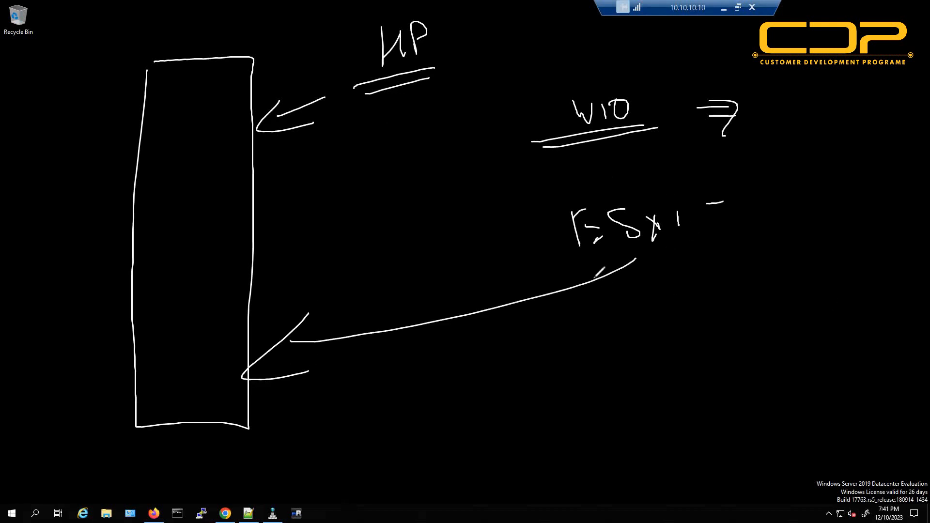
mouse_move(567, 267)
mouse_down()
mouse_move(720, 243)
mouse_move(690, 260)
mouse_up()
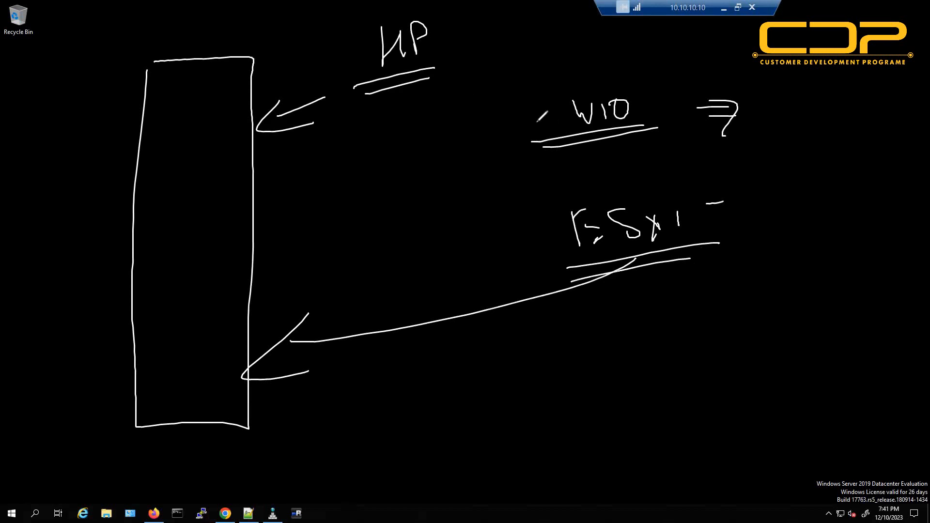
mouse_move(532, 126)
mouse_down()
mouse_move(260, 202)
mouse_move(323, 209)
mouse_up()
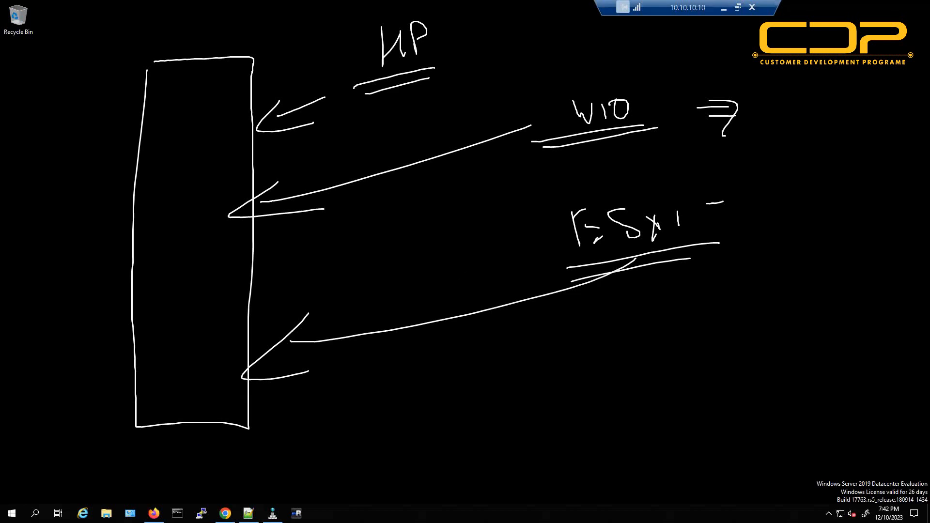
Clear the host sketch, draw a small box labelled vm with two lines, then erase it.
key(Escape)
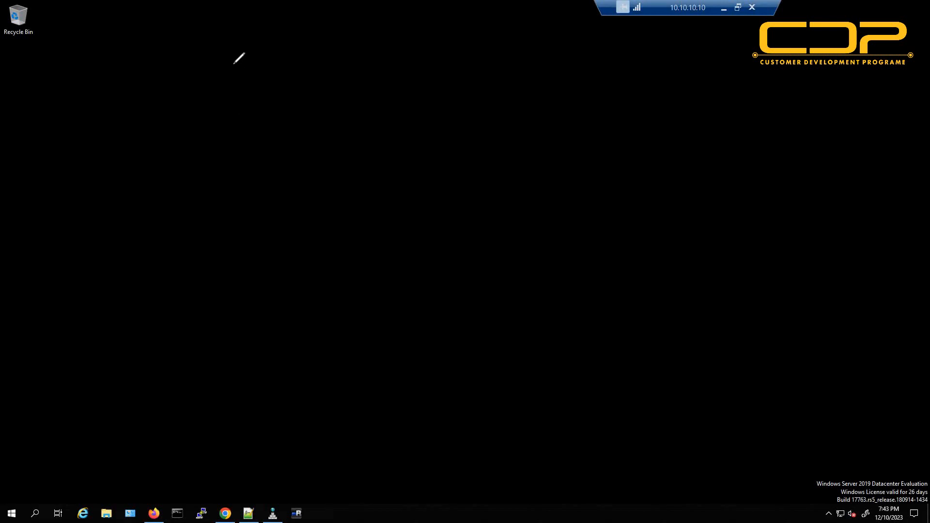
mouse_move(215, 45)
mouse_down()
mouse_move(258, 44)
mouse_move(223, 43)
mouse_up()
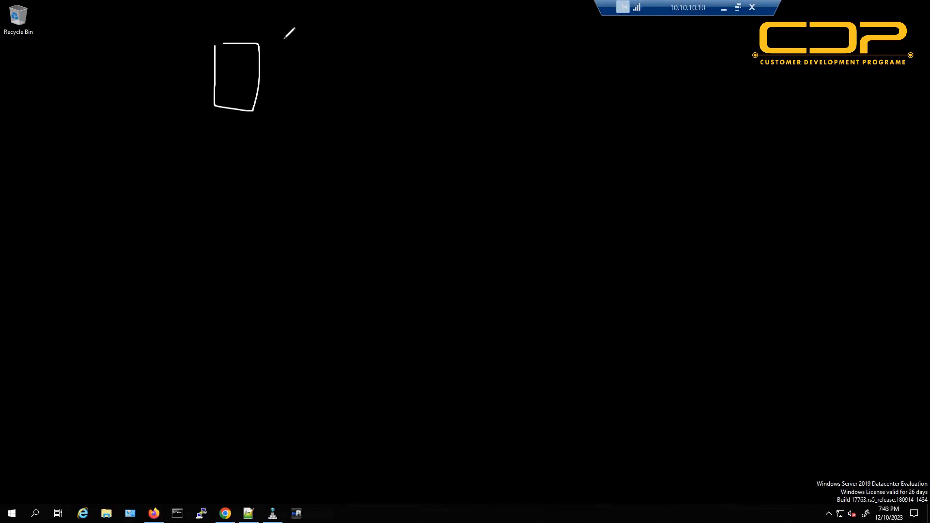
drag(283, 40, 289, 39)
drag(293, 44, 337, 50)
drag(261, 83, 341, 65)
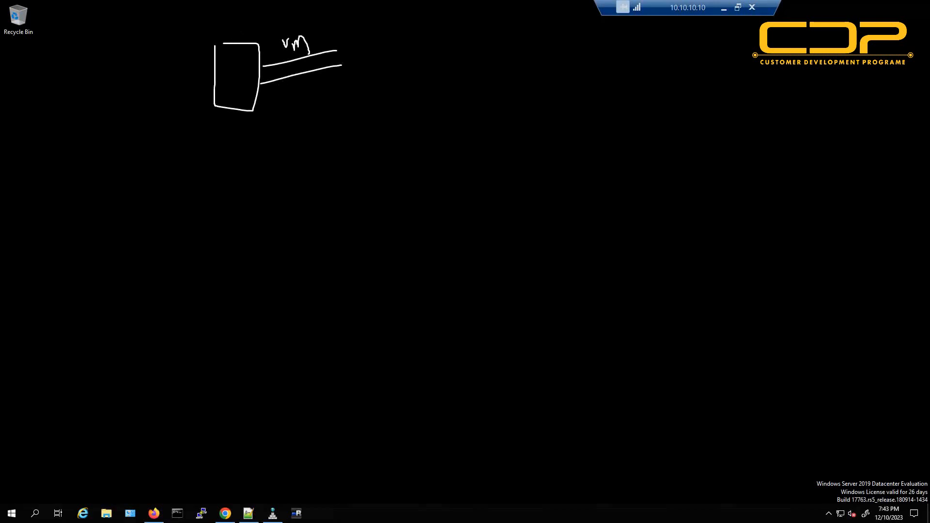
key(Escape)
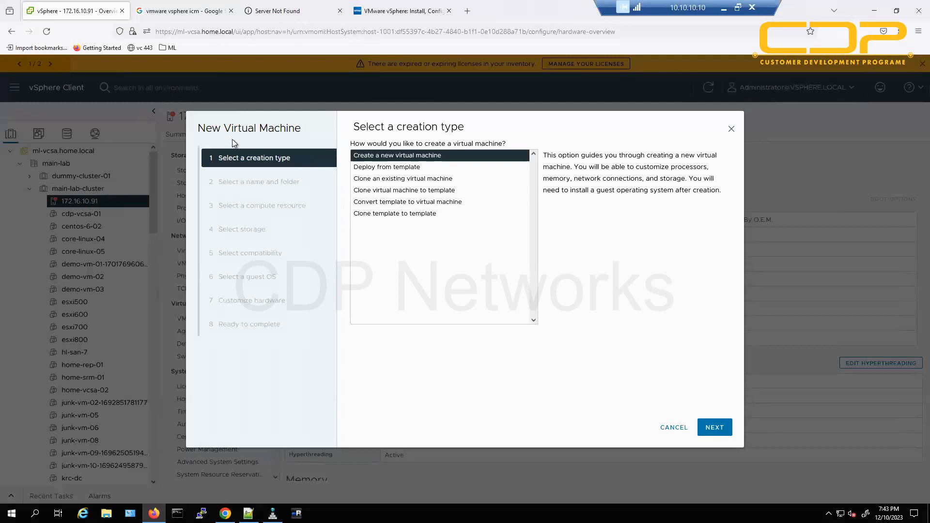
Highlight 'Virtual Machine' in the wizard title, then continue past the creation-type step.
drag(221, 129, 304, 132)
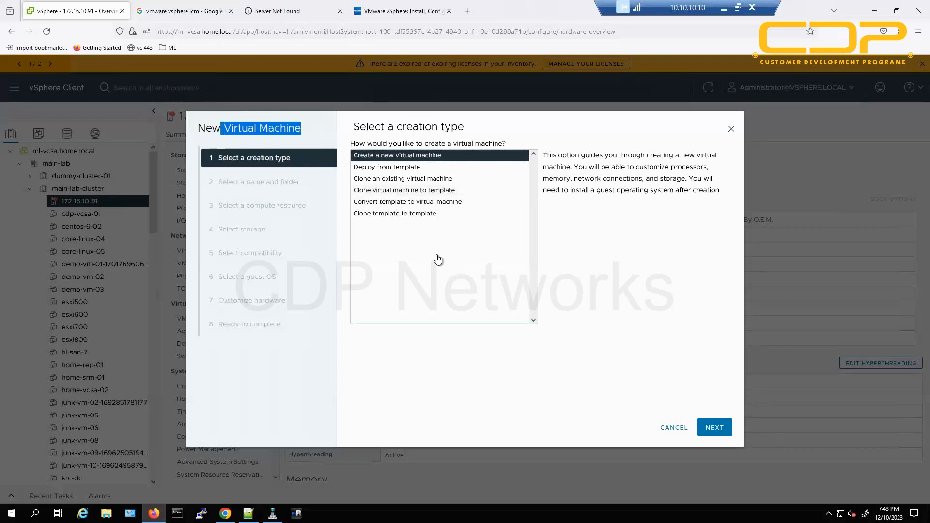
click(477, 240)
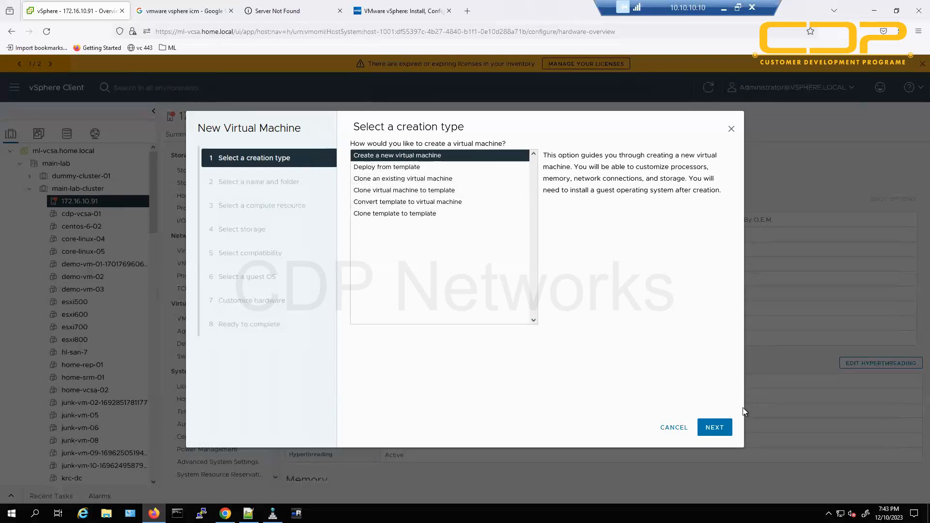
click(717, 428)
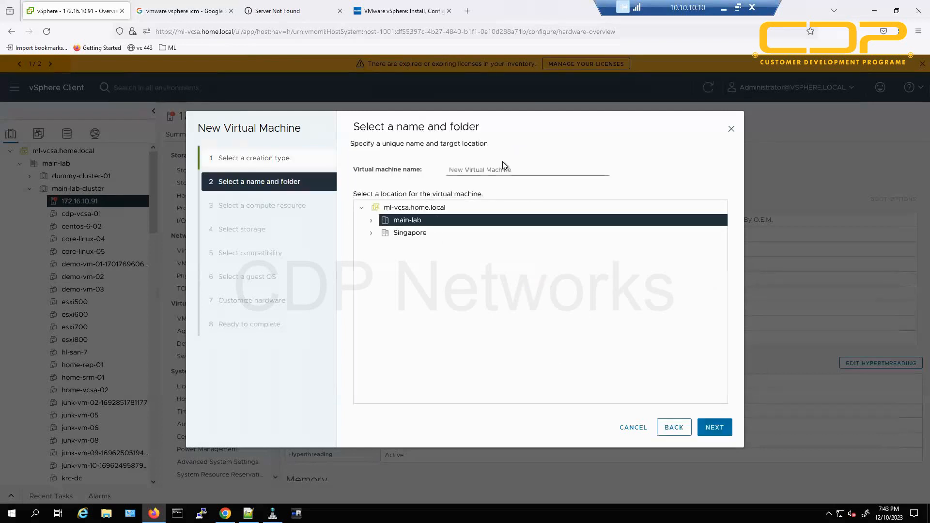
Rename the virtual machine to 'cdp-demo', advance to compute resources, and minimise Firefox.
drag(536, 170, 414, 171)
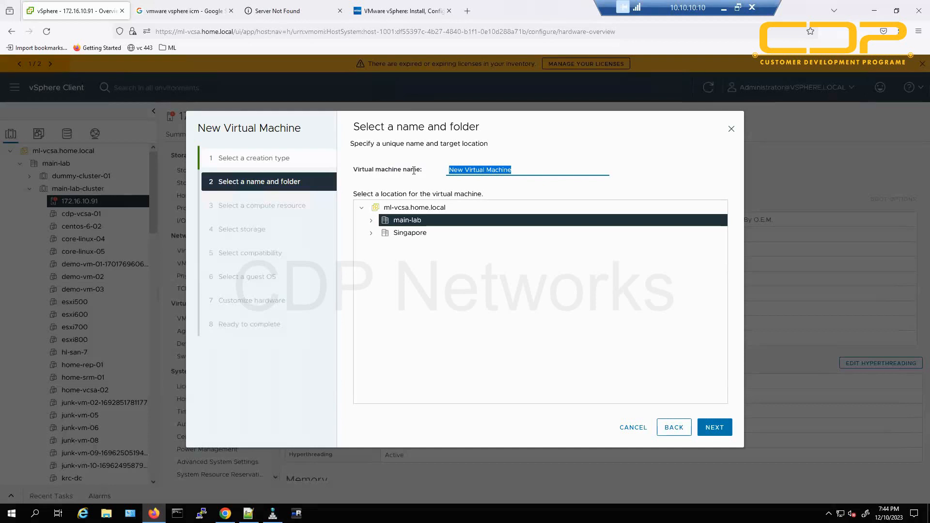
text(cdp-)
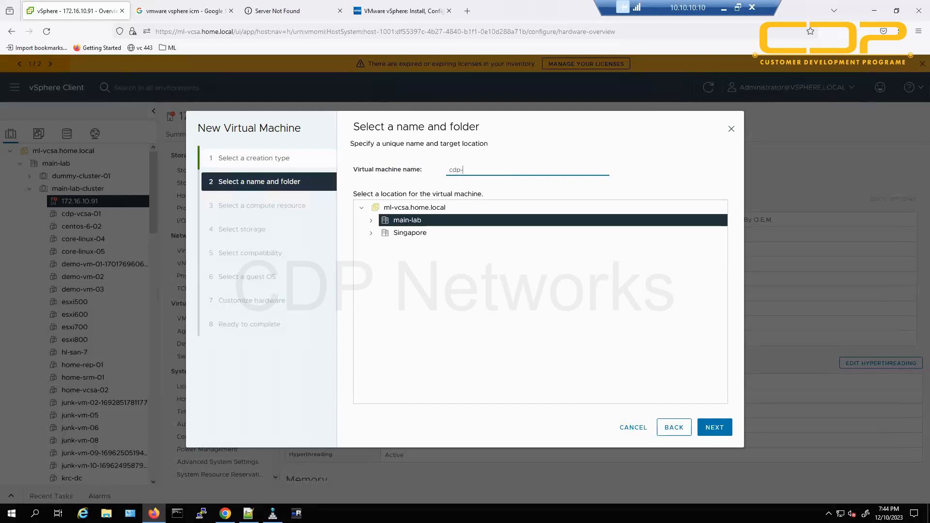
text(demo-01)
click(718, 428)
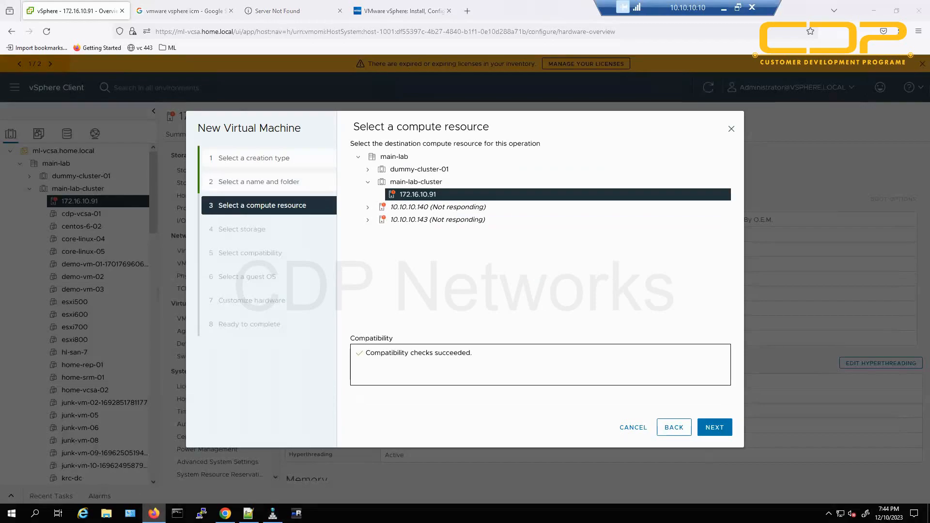
click(154, 514)
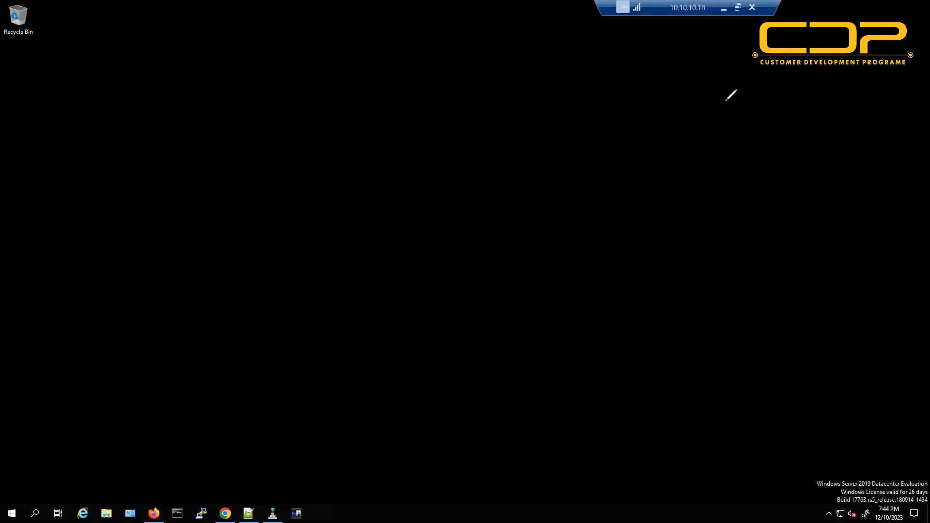
Write an underlined vm label, draw a tall host rectangle, and box vm with an arrow into the host.
drag(725, 103, 752, 119)
drag(764, 118, 824, 149)
drag(703, 174, 865, 153)
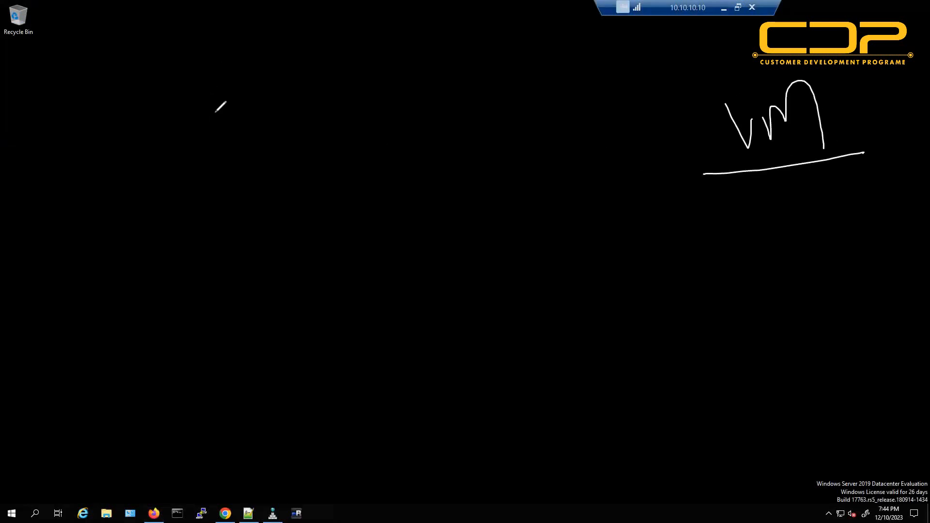
drag(214, 77, 224, 454)
mouse_move(323, 445)
mouse_down()
mouse_move(315, 47)
mouse_move(207, 45)
mouse_move(212, 105)
mouse_up()
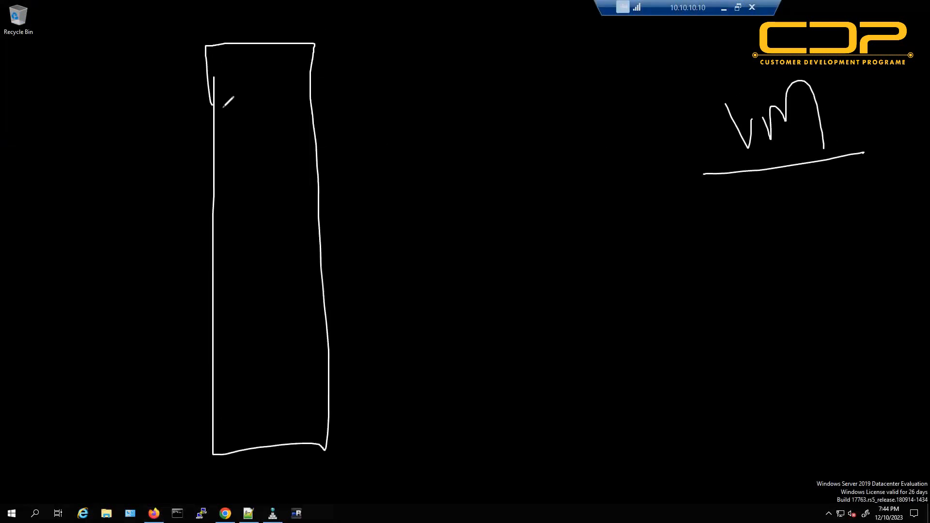
mouse_move(701, 55)
mouse_down()
mouse_move(817, 194)
mouse_move(872, 138)
mouse_move(688, 50)
mouse_move(261, 144)
mouse_up()
drag(260, 143, 318, 144)
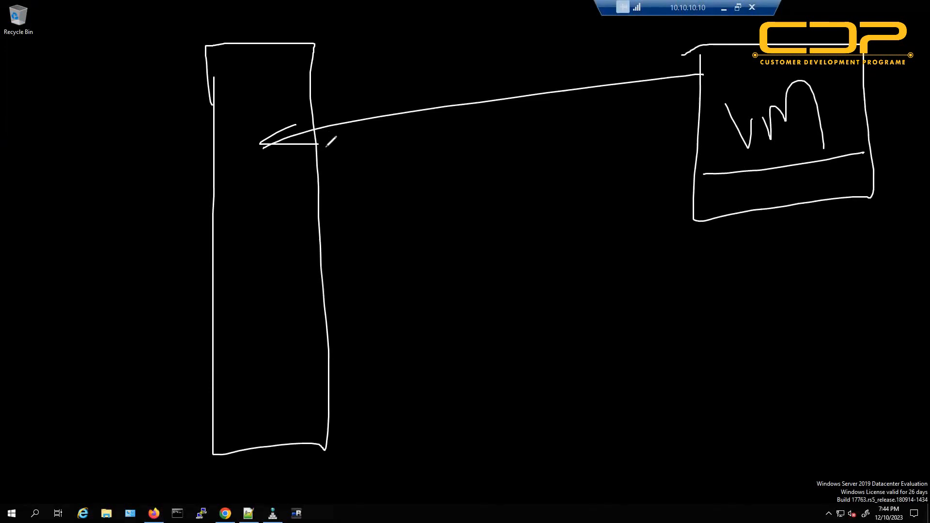
Add a circled C/M/N/D resource oval linked to the vm box and host, then wipe the sketch.
drag(780, 228, 768, 261)
drag(756, 318, 790, 307)
drag(774, 359, 774, 370)
drag(790, 392, 791, 435)
drag(795, 391, 804, 439)
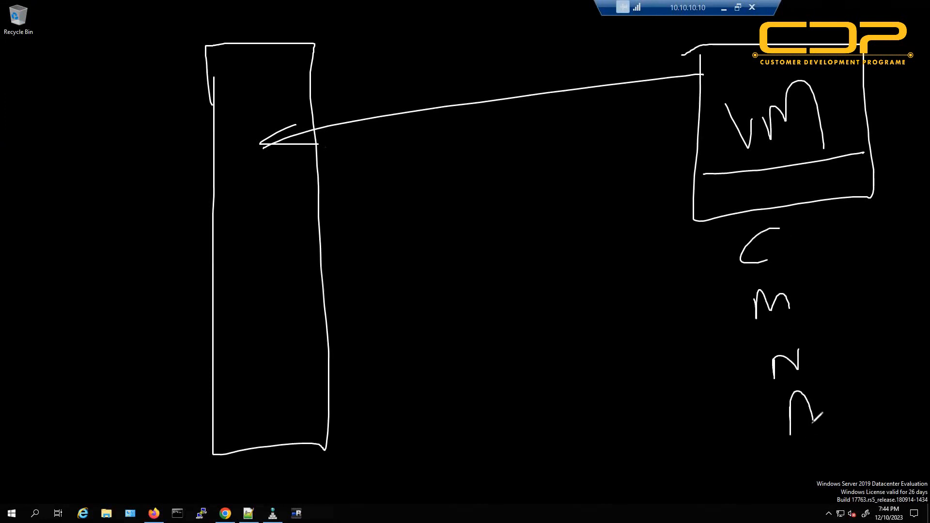
mouse_move(790, 209)
mouse_down()
mouse_move(737, 452)
mouse_move(799, 222)
mouse_move(755, 236)
mouse_up()
mouse_move(818, 232)
mouse_down()
mouse_move(839, 180)
mouse_move(835, 169)
mouse_move(866, 208)
mouse_up()
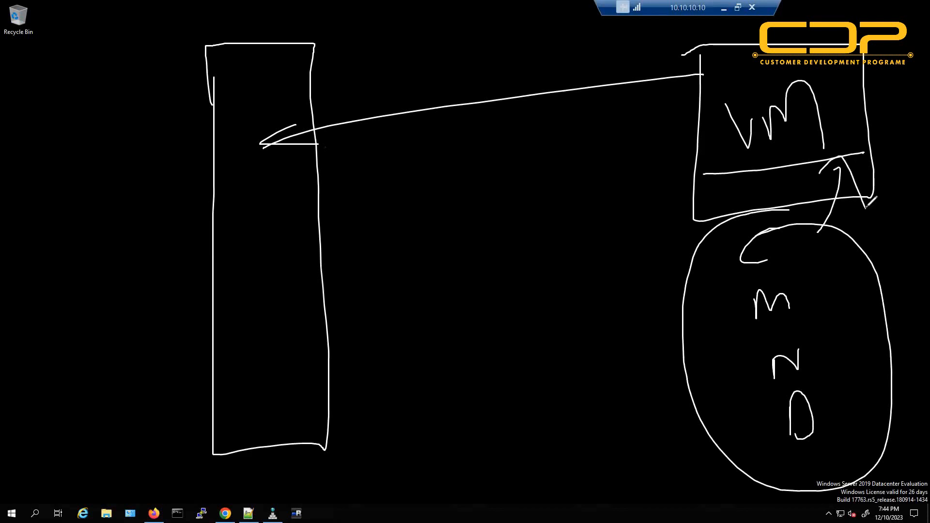
mouse_move(692, 293)
mouse_down()
mouse_move(561, 265)
mouse_move(291, 329)
mouse_move(335, 341)
mouse_up()
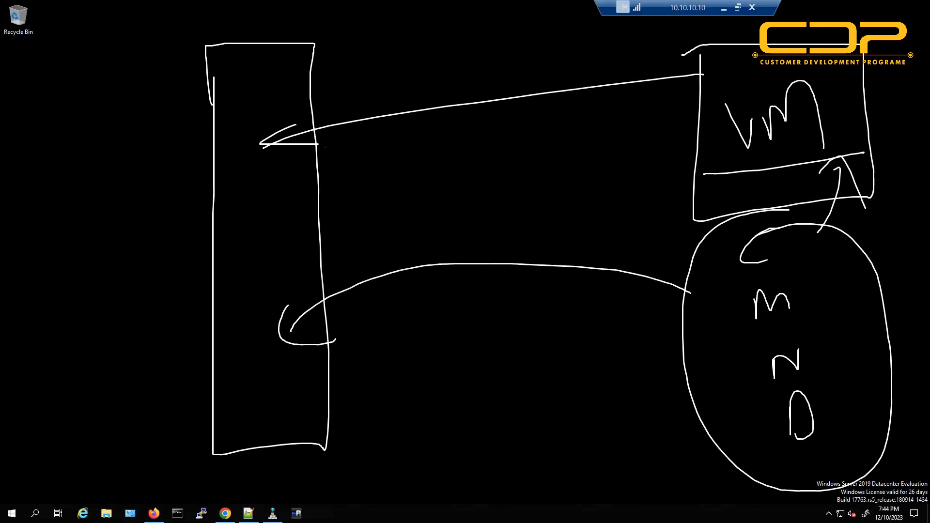
key(Escape)
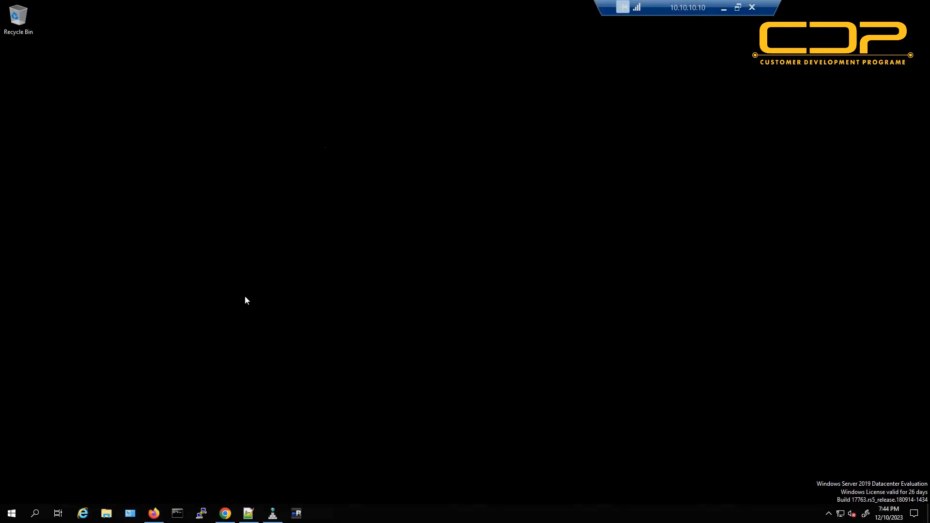
key(alt+Tab)
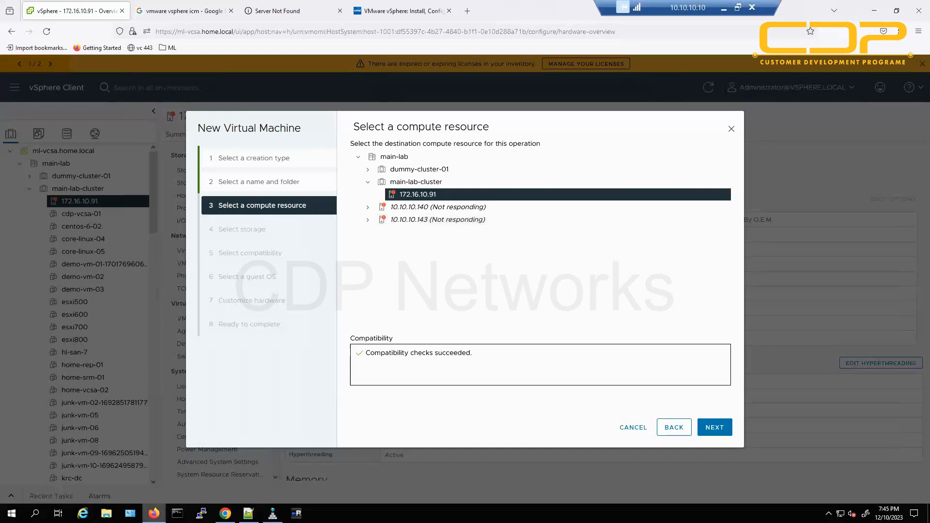
click(154, 513)
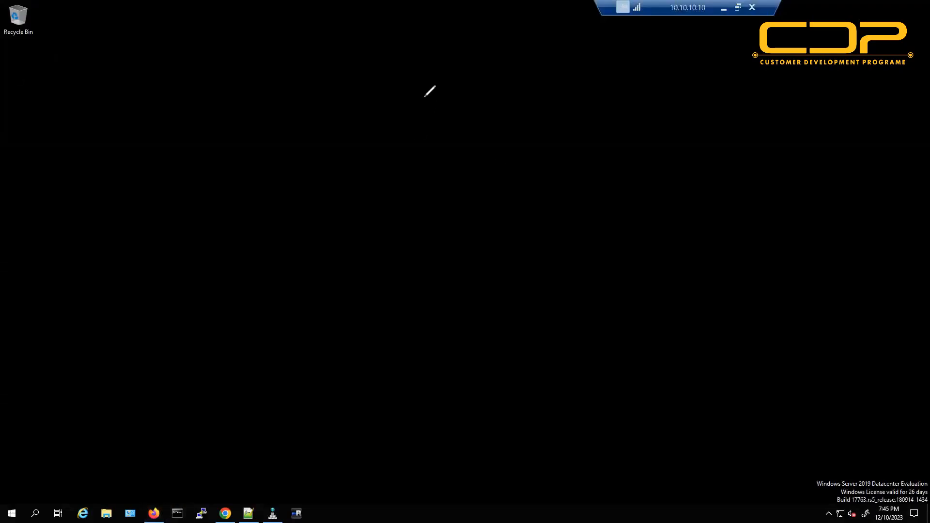
Draw the Vm01 box between two tall host rectangles labelled 01 and 02.
mouse_move(424, 88)
mouse_down()
mouse_move(490, 40)
mouse_move(507, 65)
mouse_move(501, 73)
mouse_up()
mouse_move(130, 128)
mouse_down()
mouse_move(155, 445)
mouse_move(208, 55)
mouse_move(122, 89)
mouse_move(127, 116)
mouse_up()
drag(229, 39, 227, 37)
drag(236, 32, 242, 49)
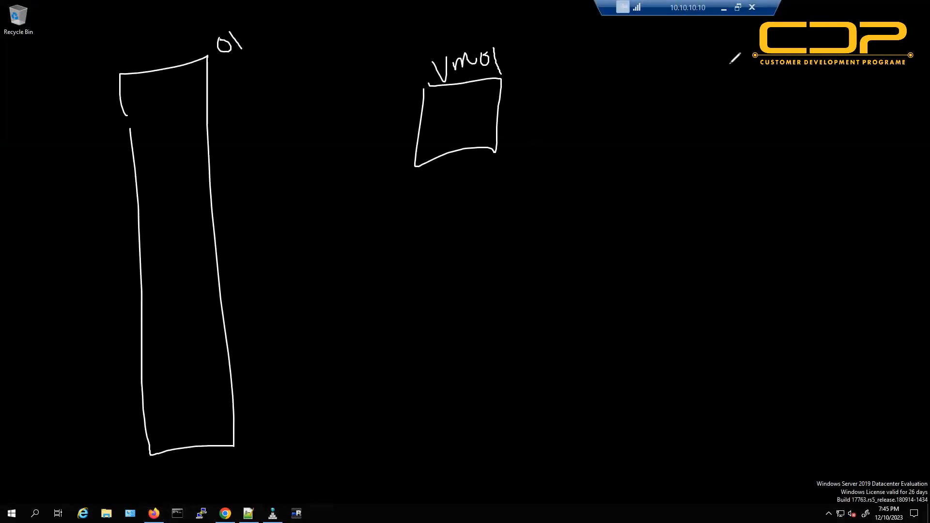
mouse_move(728, 64)
mouse_down()
mouse_move(868, 451)
mouse_move(875, 233)
mouse_up()
mouse_move(856, 18)
mouse_down()
mouse_move(731, 51)
mouse_move(853, 21)
mouse_up()
drag(859, 19, 878, 41)
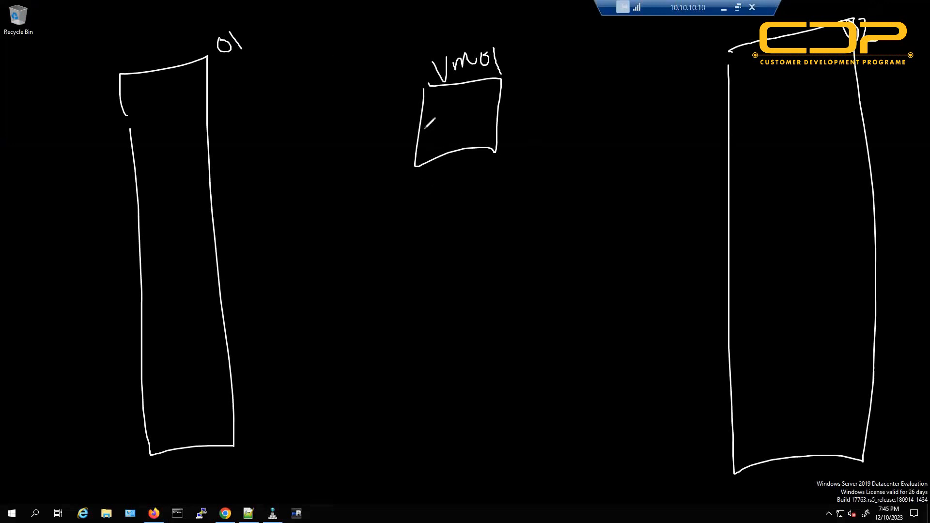
Add pink C and m links from Vm01 to the hosts, circle Vm01, and arrow it into host 01.
drag(419, 124, 260, 195)
mouse_move(272, 169)
mouse_down()
mouse_move(233, 231)
mouse_move(246, 222)
mouse_up()
drag(216, 178, 226, 191)
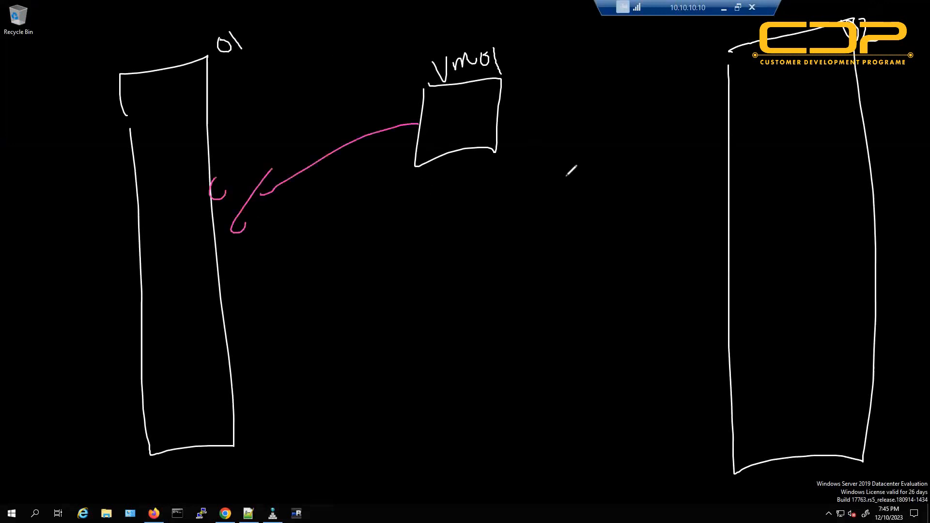
mouse_move(509, 115)
mouse_down()
mouse_move(651, 185)
mouse_move(672, 166)
mouse_move(700, 177)
mouse_up()
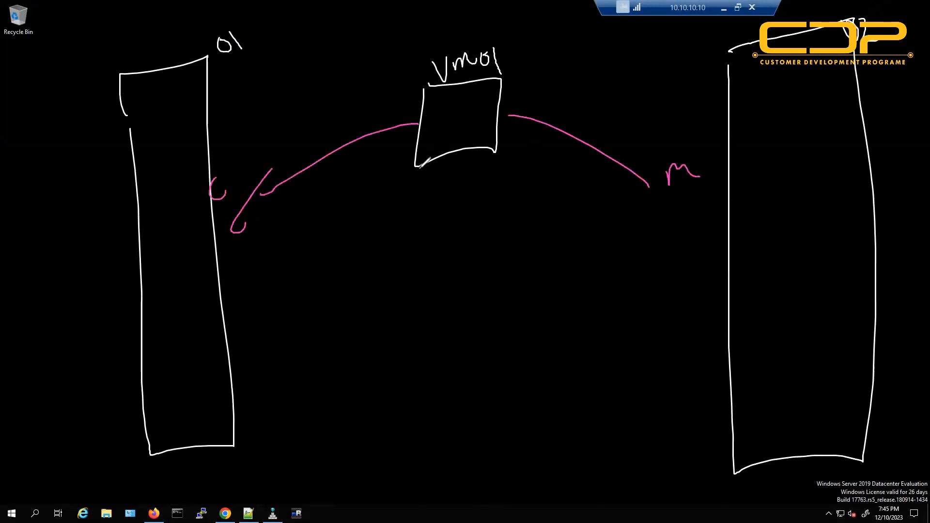
mouse_move(419, 170)
mouse_down()
mouse_move(272, 290)
mouse_move(245, 292)
mouse_move(257, 281)
mouse_up()
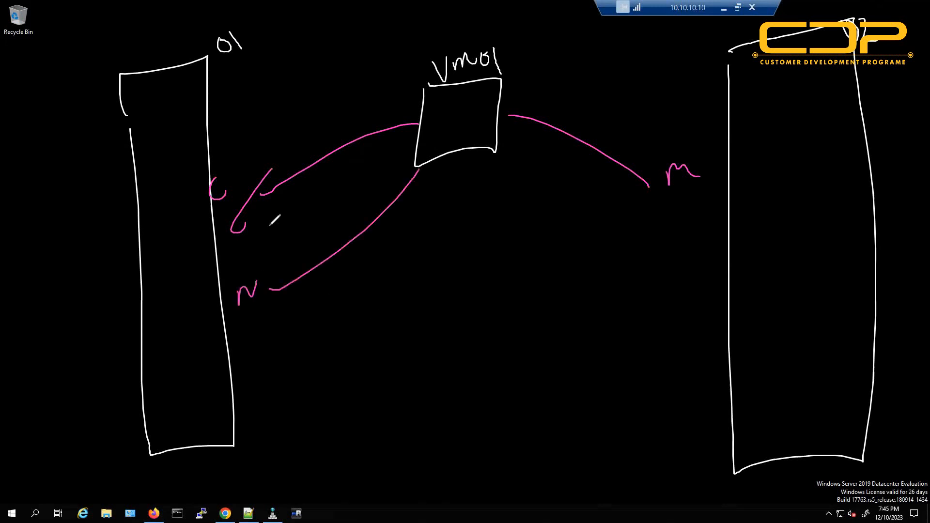
drag(467, 57, 469, 51)
mouse_move(463, 33)
mouse_down()
mouse_move(526, 152)
mouse_move(421, 27)
mouse_move(417, 33)
mouse_up()
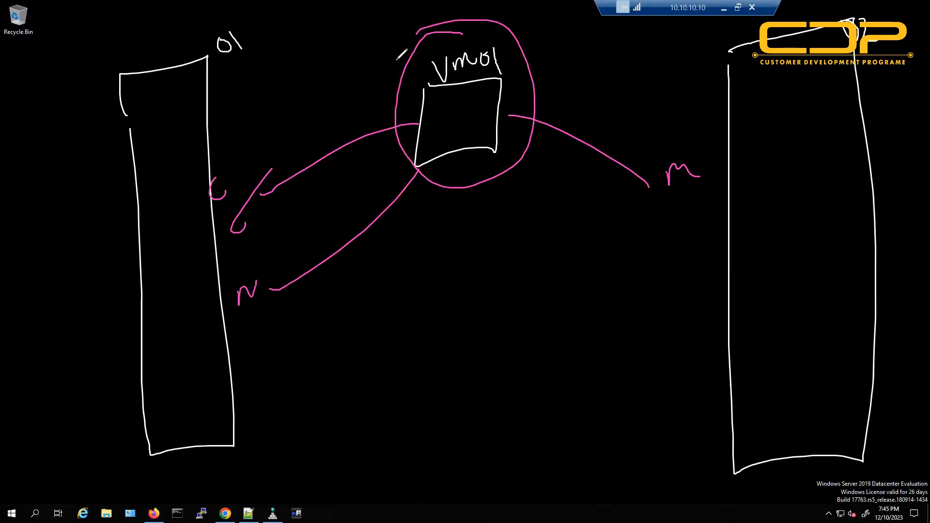
mouse_move(406, 62)
mouse_down()
mouse_move(170, 134)
mouse_move(187, 125)
mouse_up()
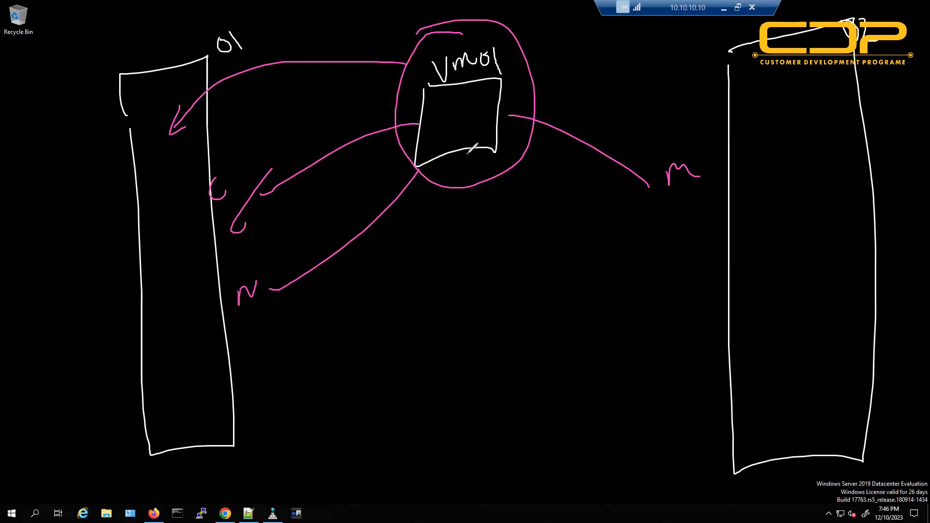
Draw a pink arrow down from Vm01 to a double-underlined 1550, then wipe the drawing.
mouse_move(464, 147)
mouse_down()
mouse_move(459, 288)
mouse_move(482, 359)
mouse_up()
mouse_move(499, 315)
mouse_down()
mouse_move(500, 348)
mouse_move(515, 309)
mouse_move(508, 348)
mouse_up()
mouse_move(550, 310)
mouse_down()
mouse_move(535, 331)
mouse_move(573, 315)
mouse_move(591, 333)
mouse_up()
click(579, 304)
drag(450, 374, 618, 340)
drag(470, 376, 546, 361)
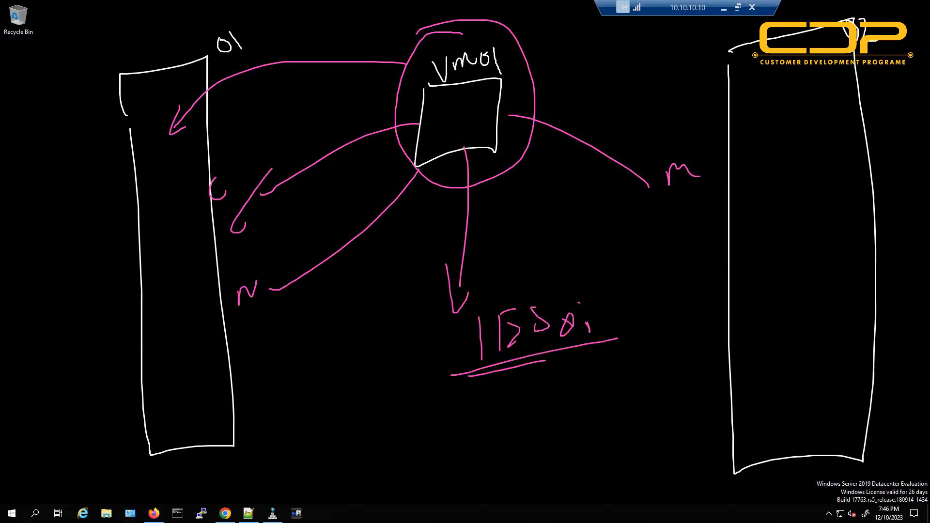
key(Escape)
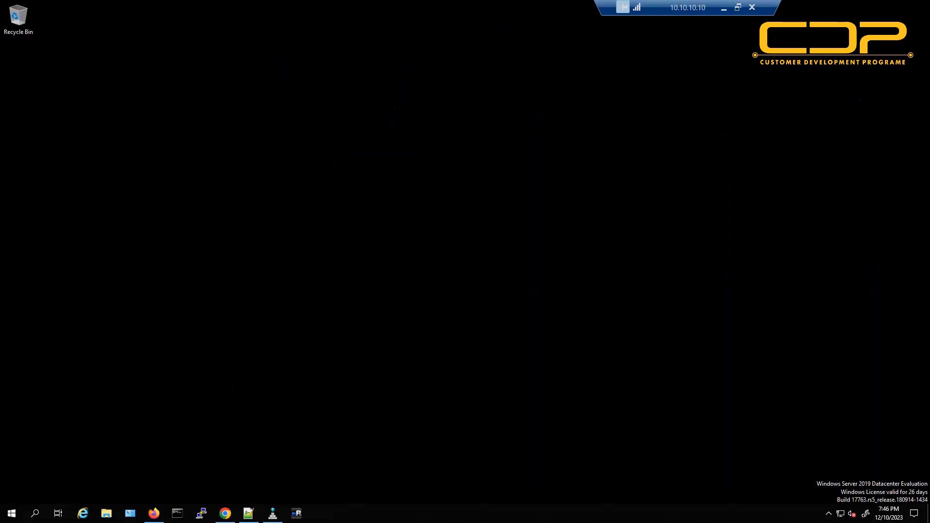
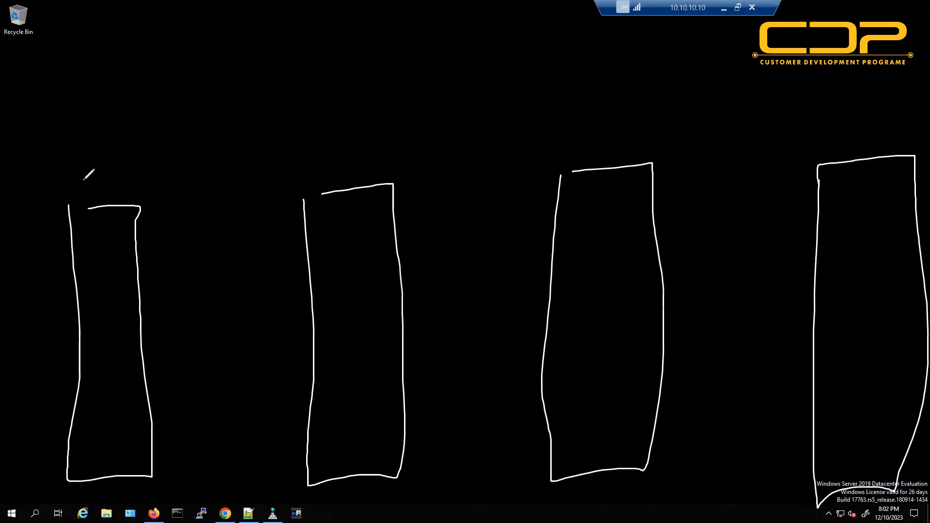
Write 8.0 over each of the four boxes and sketch a yellow note square with an underlined 80.
mouse_move(90, 175)
mouse_down()
mouse_move(85, 181)
mouse_move(116, 176)
mouse_up()
mouse_move(352, 158)
mouse_down()
mouse_move(345, 170)
mouse_move(368, 162)
mouse_up()
mouse_move(612, 142)
mouse_down()
mouse_move(597, 141)
mouse_move(627, 146)
mouse_up()
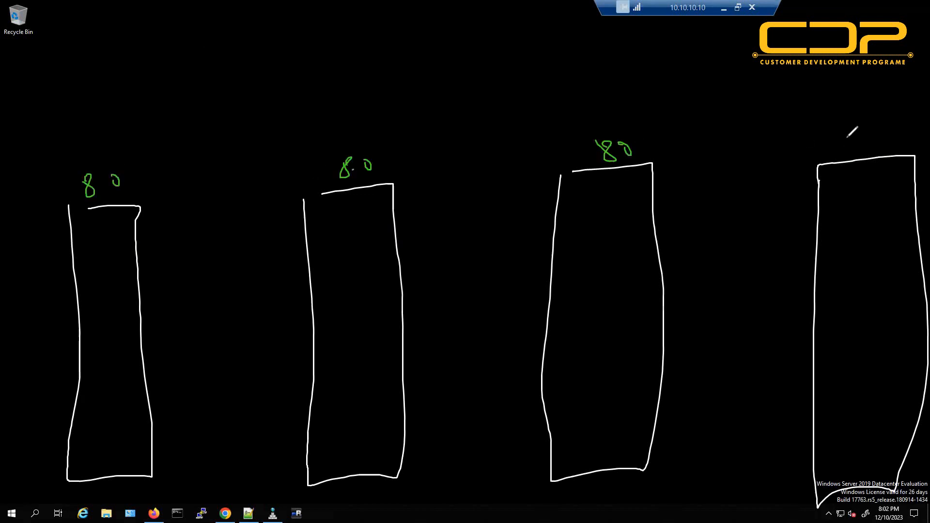
mouse_move(855, 131)
mouse_down()
mouse_move(848, 154)
mouse_move(885, 142)
mouse_up()
drag(148, 20, 147, 22)
mouse_move(188, 16)
mouse_down()
mouse_move(235, 21)
mouse_move(213, 39)
mouse_move(239, 41)
mouse_move(271, 14)
mouse_move(278, 28)
mouse_up()
drag(203, 64, 237, 64)
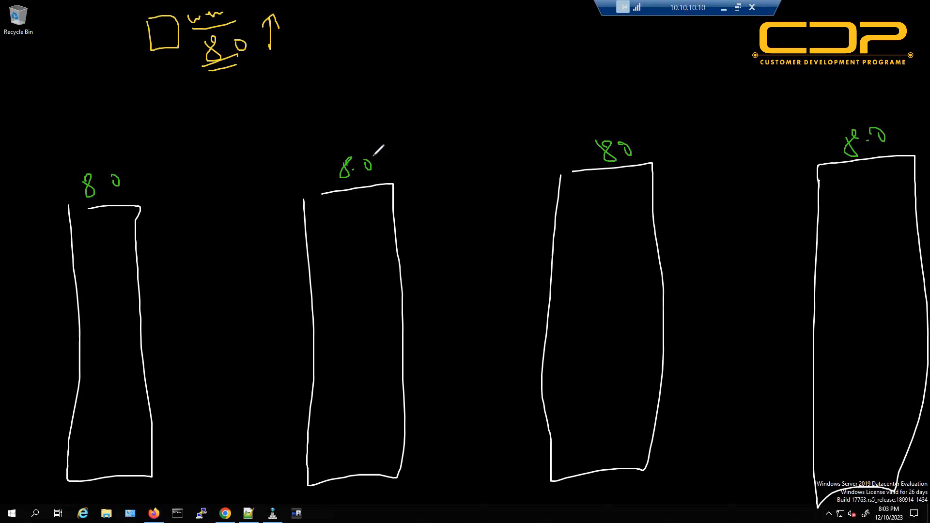
Write CLUSTER at the top centre, underline it, and add a wavy note beneath.
mouse_move(384, 33)
mouse_down()
mouse_move(387, 52)
mouse_move(404, 49)
mouse_up()
drag(410, 30, 416, 40)
mouse_move(440, 25)
mouse_down()
mouse_move(425, 42)
mouse_move(453, 12)
mouse_move(445, 34)
mouse_up()
drag(451, 20, 483, 27)
drag(362, 74, 466, 45)
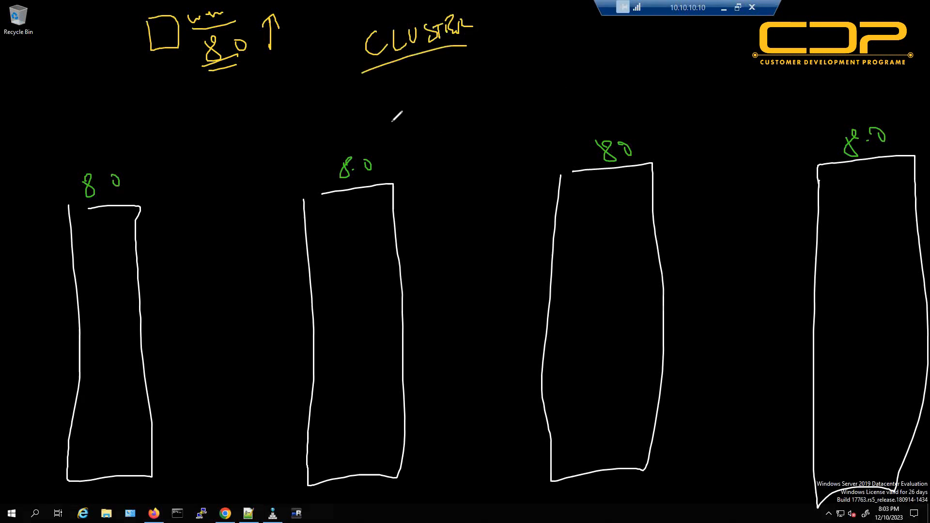
mouse_move(384, 76)
mouse_down()
mouse_move(386, 93)
mouse_move(480, 62)
mouse_up()
drag(397, 107, 483, 78)
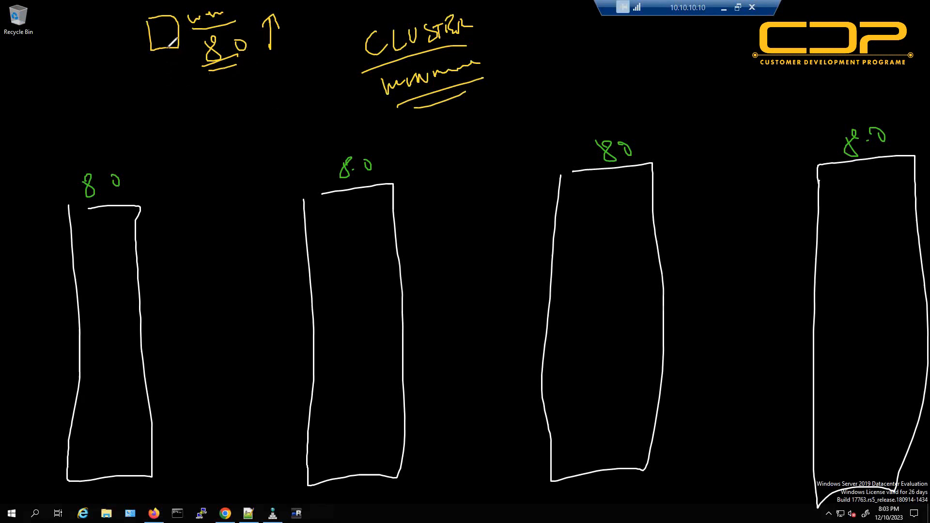
Arrow the note square to the third box, cross out its 80 and write an underlined 70.
drag(167, 47, 565, 245)
drag(564, 245, 525, 238)
mouse_move(592, 151)
mouse_down()
mouse_move(625, 155)
mouse_move(614, 208)
mouse_up()
drag(613, 196, 640, 185)
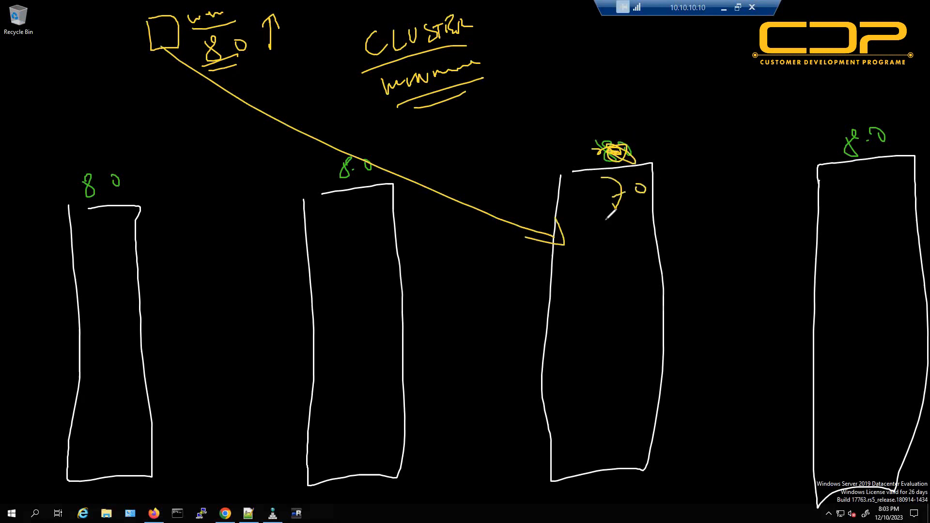
drag(604, 221, 655, 204)
Clear the annotations and point out ESXi 8.0 and later compatibility with its hardware version 20 note.
key(Escape)
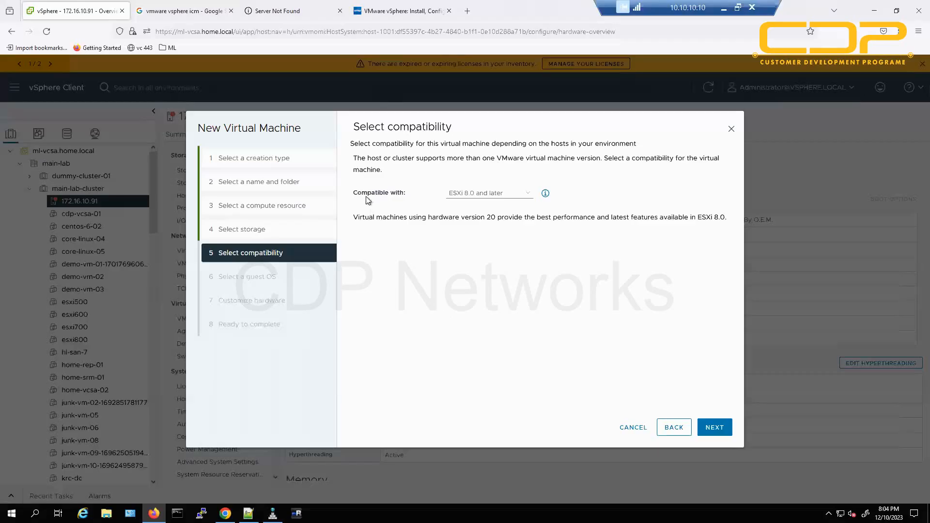
drag(367, 193, 407, 193)
click(452, 282)
click(485, 192)
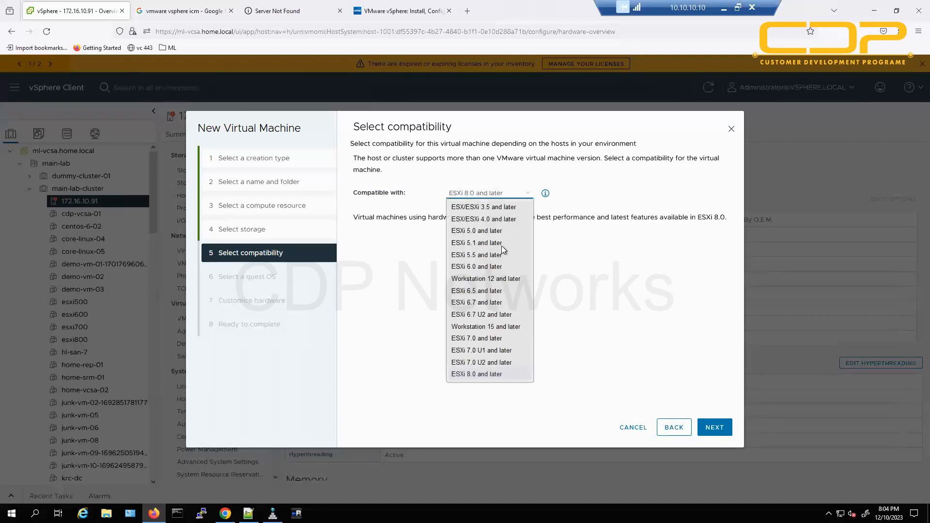
click(616, 346)
click(616, 346)
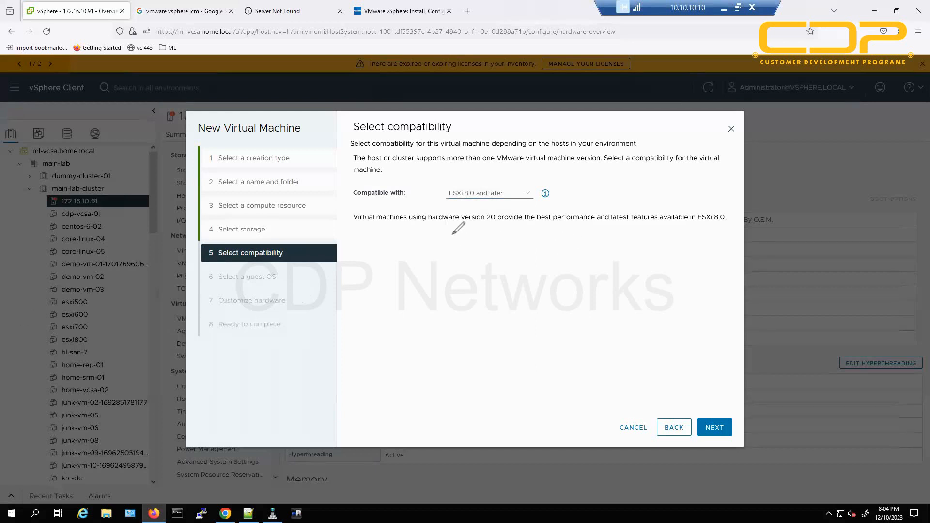
mouse_move(453, 237)
mouse_down()
mouse_move(456, 203)
mouse_move(460, 234)
mouse_up()
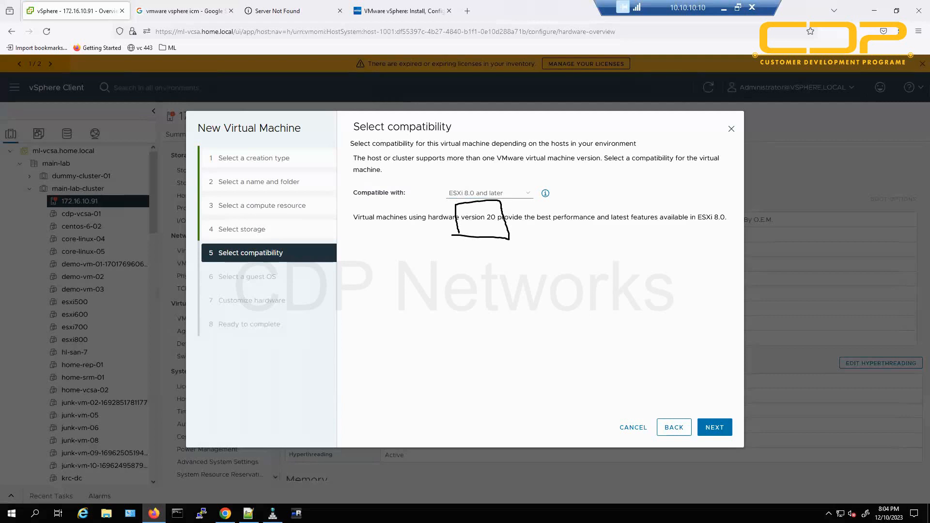
key(Escape)
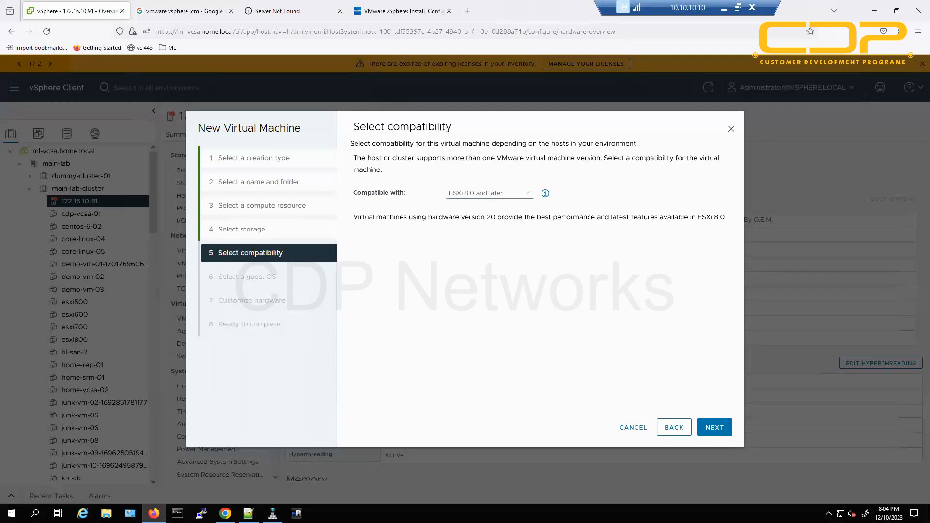
Compare ESXi 7.0 U2 (version 19), 7.0 U1, 7.0 (version 17) and ESX/ESXi 3.5 (version 4) compatibility.
click(466, 196)
click(490, 366)
drag(471, 217, 527, 218)
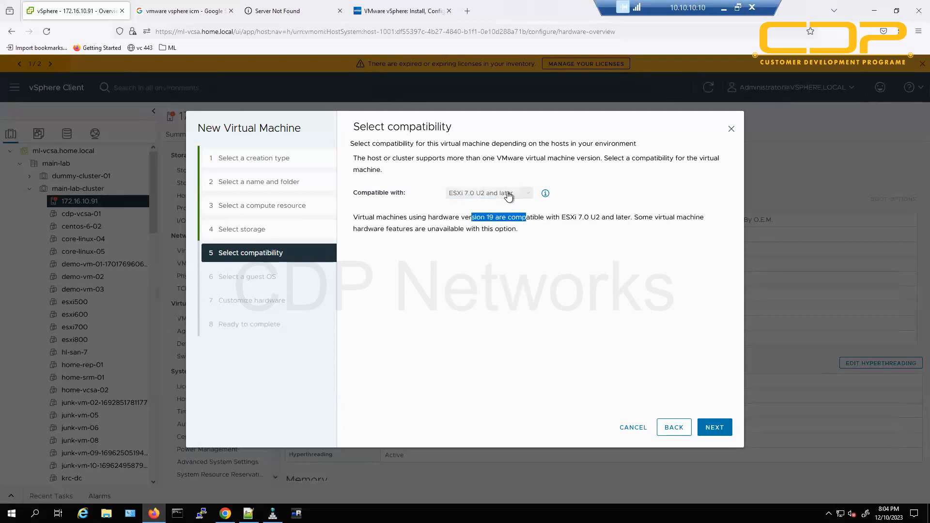
click(508, 195)
click(486, 354)
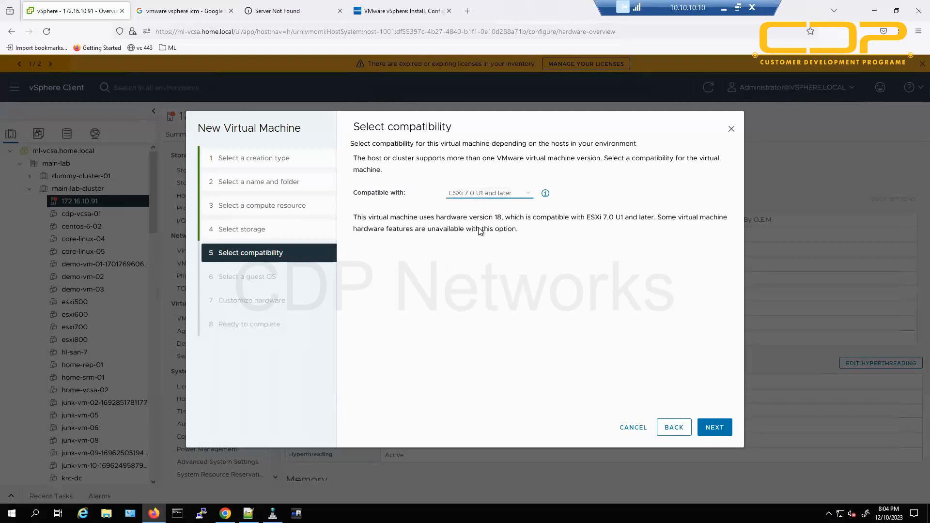
click(489, 194)
click(487, 342)
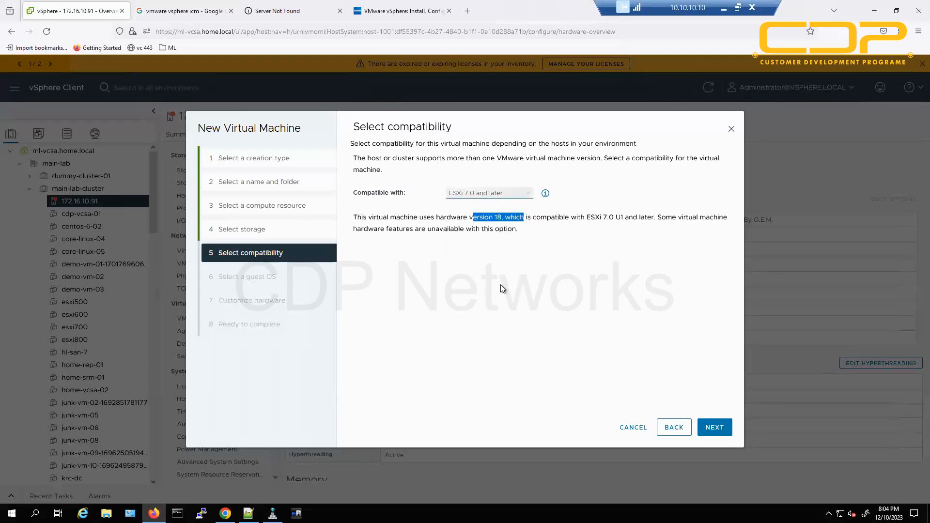
drag(477, 217, 531, 217)
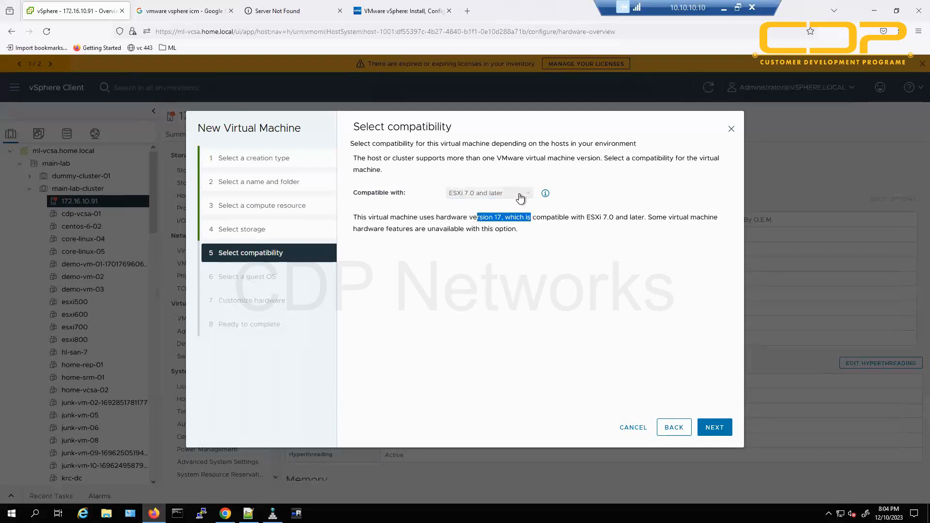
click(520, 198)
click(490, 377)
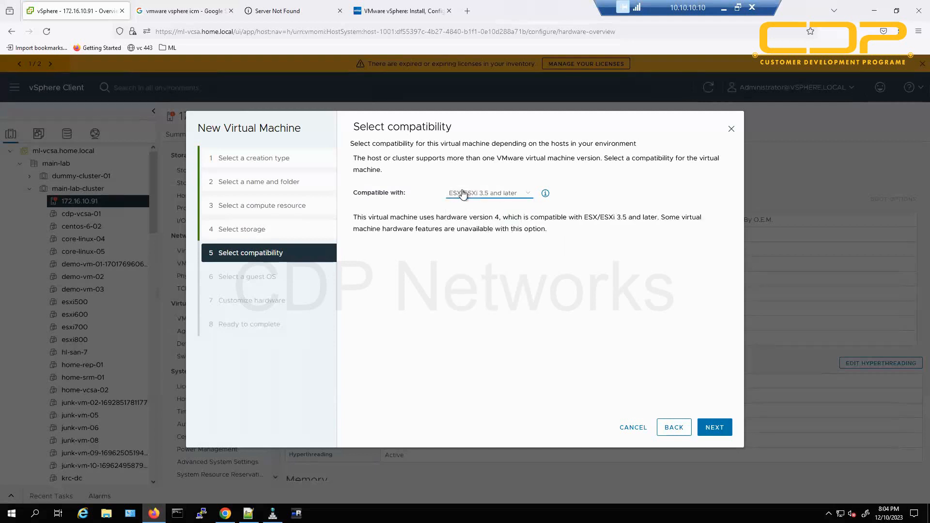
drag(464, 217, 535, 216)
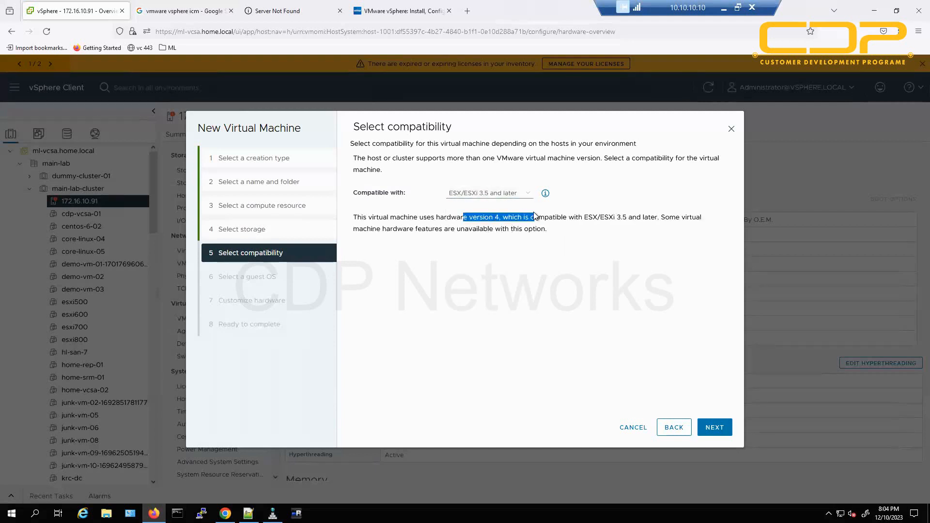
Toggle between ESX/ESXi 3.5 and ESXi 8.0, settling on ESXi 8.0 and later.
click(486, 194)
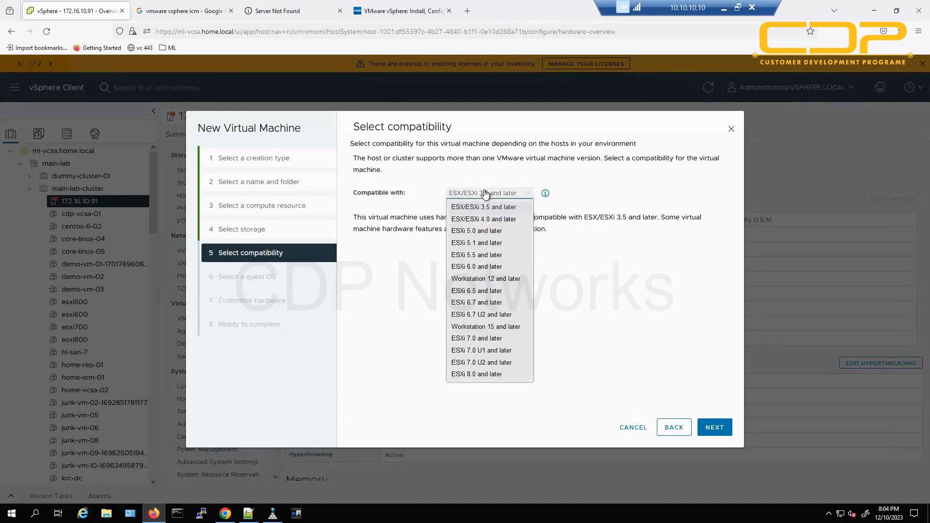
click(494, 377)
click(490, 194)
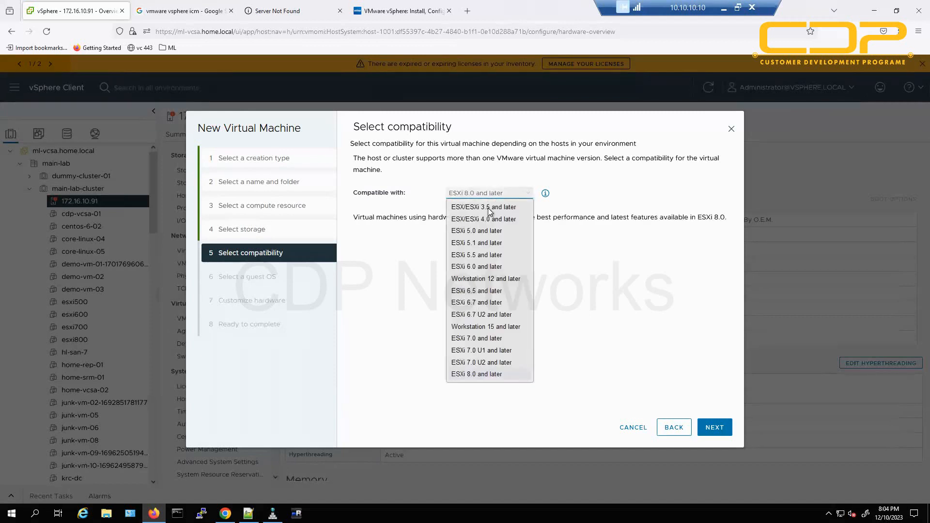
click(490, 208)
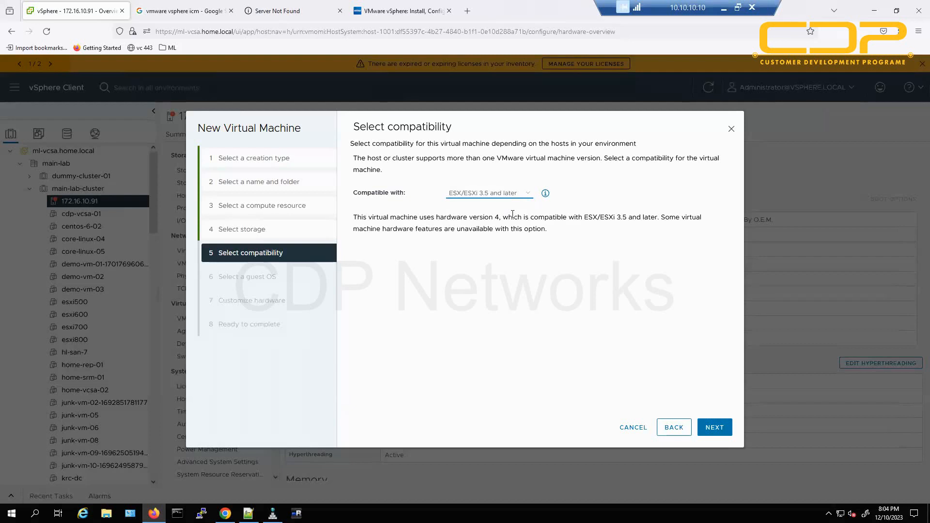
click(498, 195)
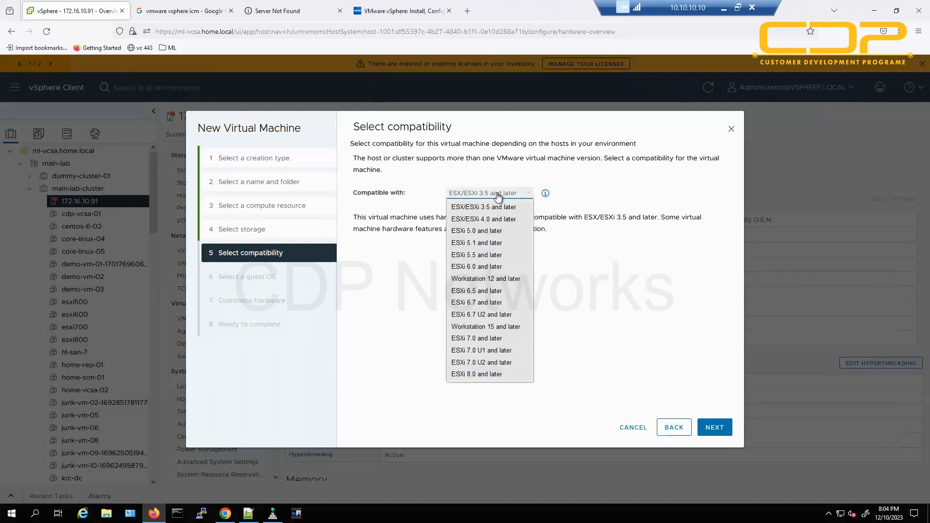
click(503, 376)
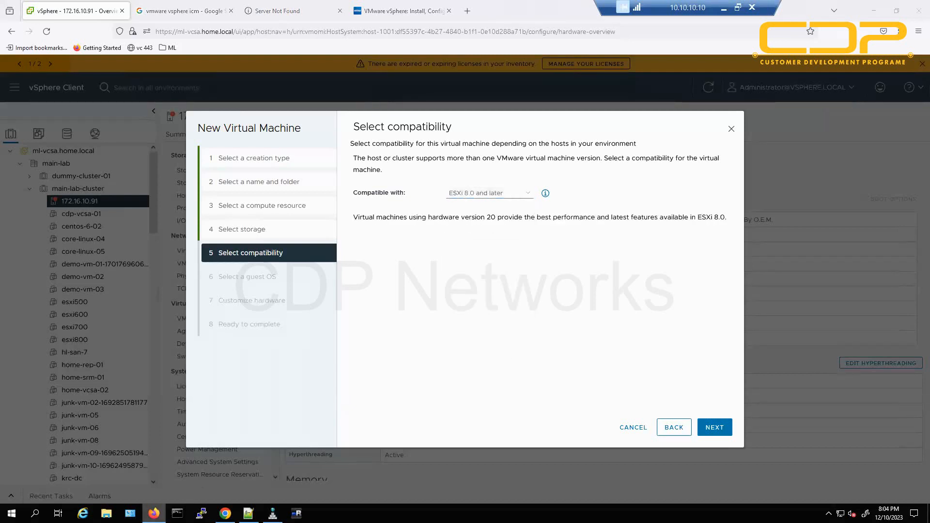
click(154, 514)
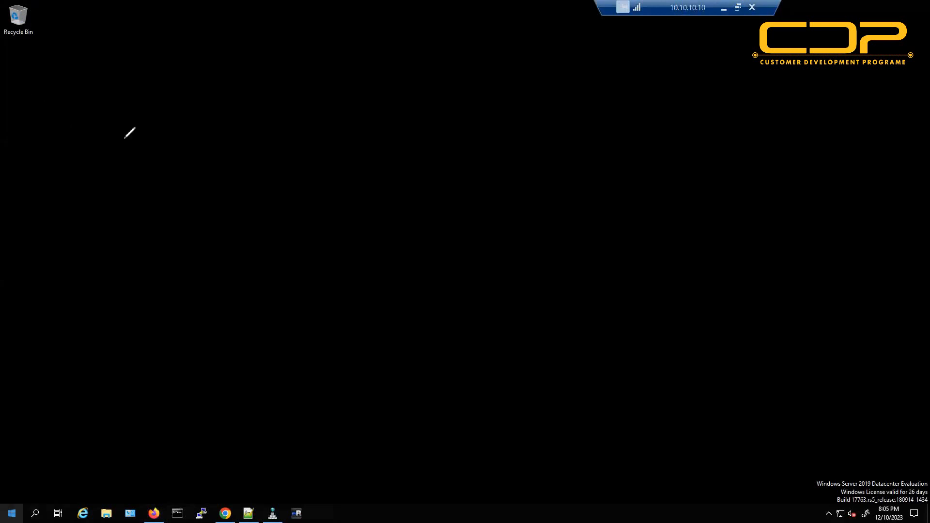
drag(154, 108, 183, 131)
mouse_move(194, 100)
mouse_down()
mouse_move(212, 127)
mouse_move(228, 104)
mouse_move(220, 119)
mouse_up()
drag(165, 177, 222, 183)
mouse_move(225, 159)
mouse_down()
mouse_move(233, 184)
mouse_move(226, 173)
mouse_up()
drag(123, 226, 252, 185)
drag(176, 222, 231, 204)
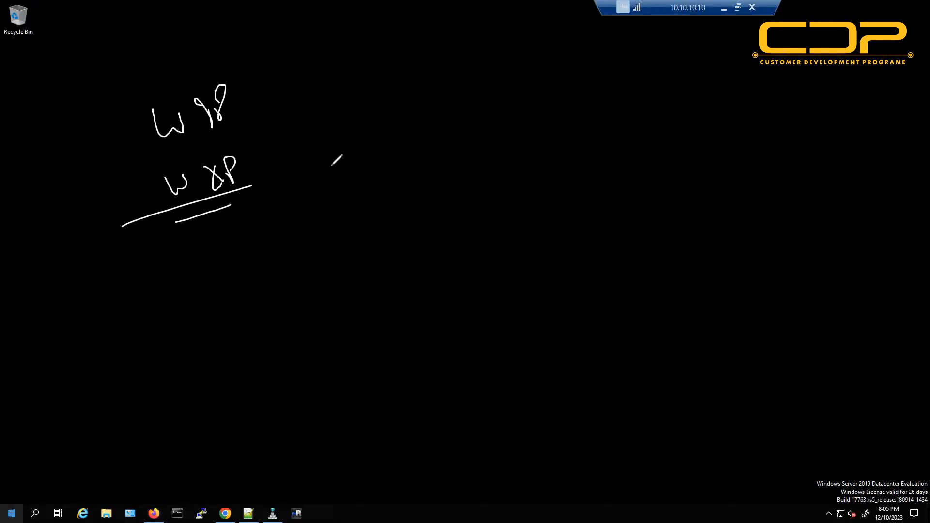
drag(314, 160, 357, 167)
drag(327, 170, 349, 159)
drag(385, 131, 381, 162)
drag(392, 135, 404, 138)
drag(417, 126, 428, 145)
mouse_move(434, 124)
mouse_down()
mouse_move(455, 141)
mouse_move(440, 152)
mouse_up()
mouse_move(380, 187)
mouse_down()
mouse_move(387, 206)
mouse_move(404, 200)
mouse_move(391, 205)
mouse_up()
mouse_move(402, 203)
mouse_down()
mouse_move(418, 190)
mouse_move(405, 253)
mouse_move(421, 222)
mouse_up()
mouse_move(422, 219)
mouse_down()
mouse_move(428, 237)
mouse_move(459, 239)
mouse_up()
mouse_move(420, 287)
mouse_down()
mouse_move(416, 296)
mouse_move(439, 274)
mouse_up()
mouse_move(439, 274)
mouse_down()
mouse_move(448, 290)
mouse_move(466, 280)
mouse_up()
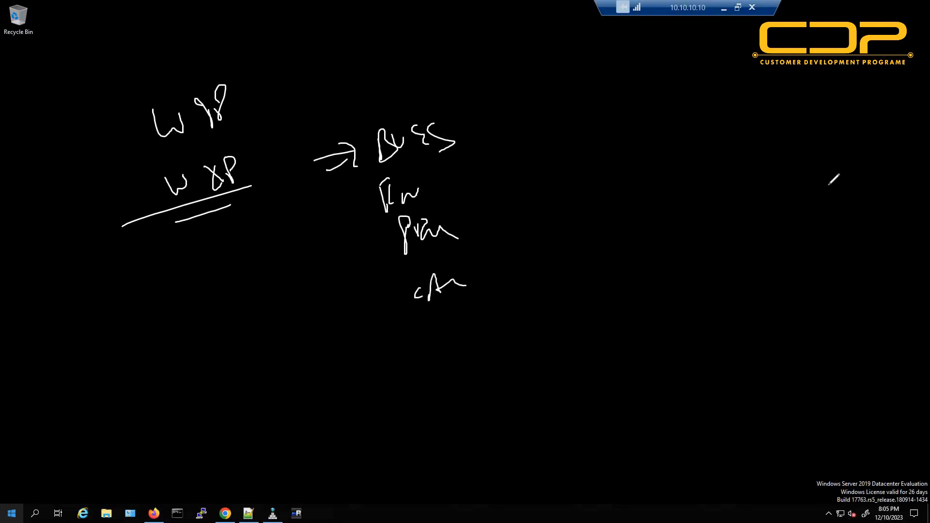
mouse_move(702, 157)
mouse_down()
mouse_move(762, 166)
mouse_move(778, 151)
mouse_up()
click(741, 169)
drag(735, 190, 782, 169)
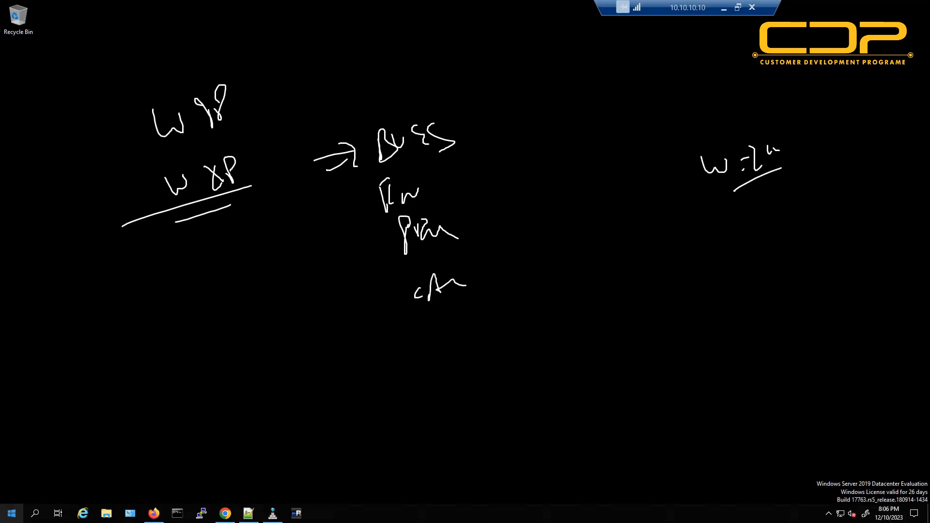
key(Escape)
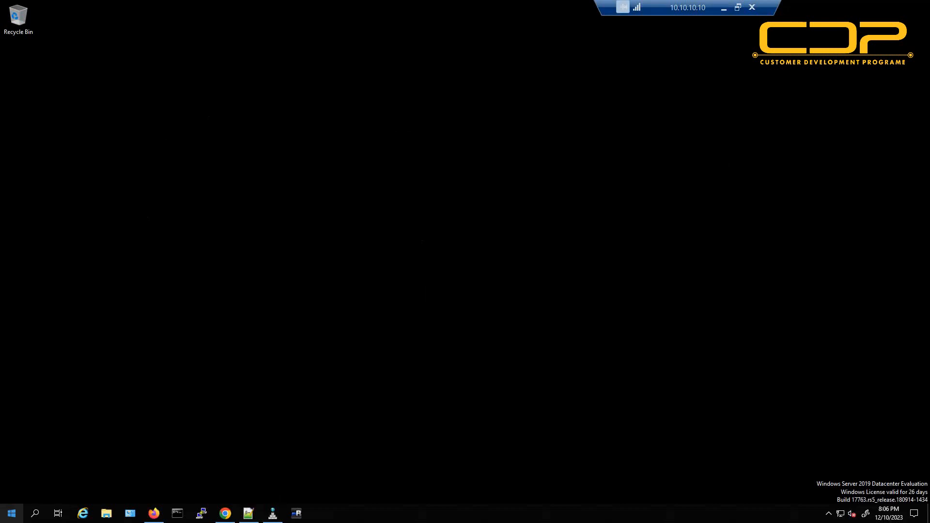
click(154, 513)
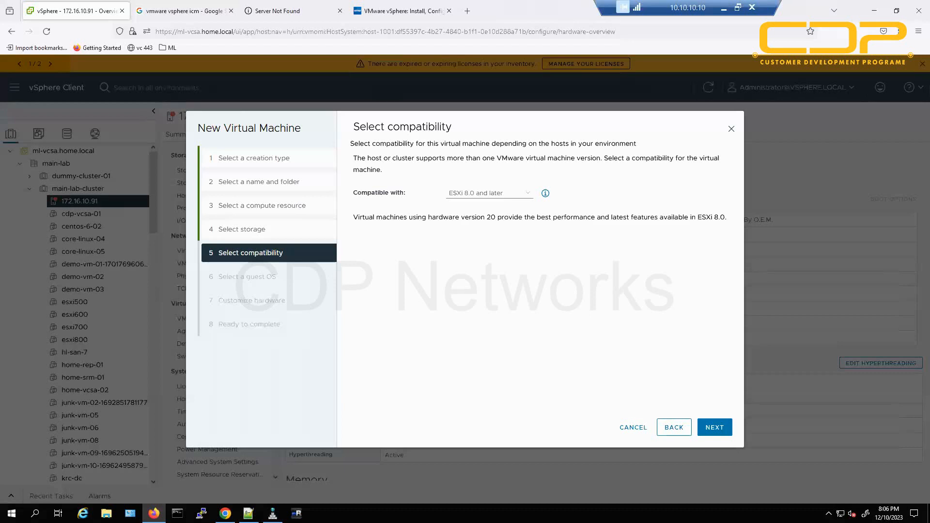
mouse_move(539, 105)
mouse_down()
mouse_move(356, 253)
mouse_move(720, 273)
mouse_up()
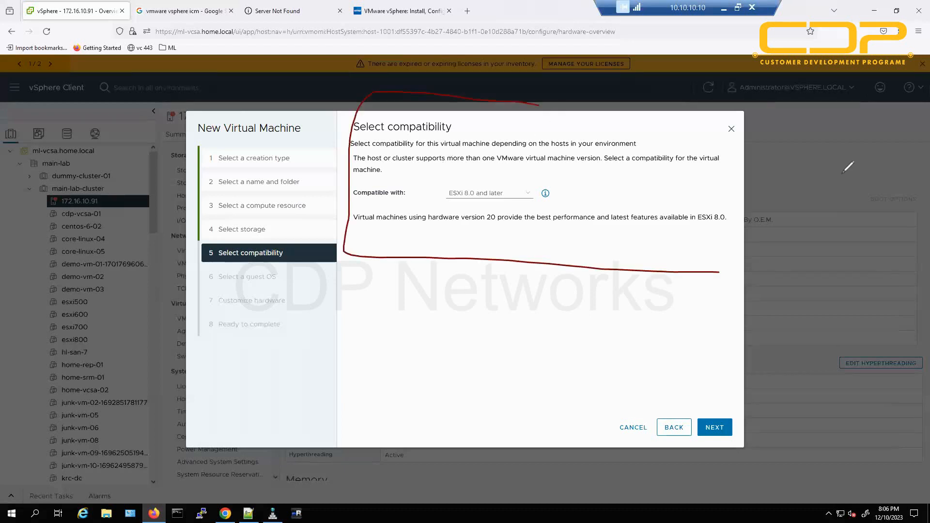
mouse_move(848, 167)
mouse_down()
mouse_move(470, 94)
mouse_move(450, 107)
mouse_up()
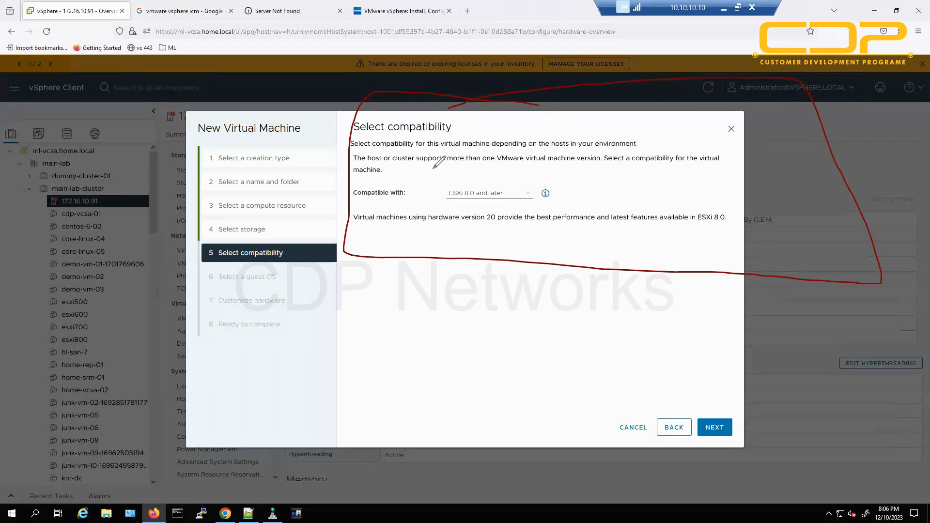
mouse_move(402, 280)
mouse_down()
mouse_move(444, 245)
mouse_move(450, 256)
mouse_up()
key(Escape)
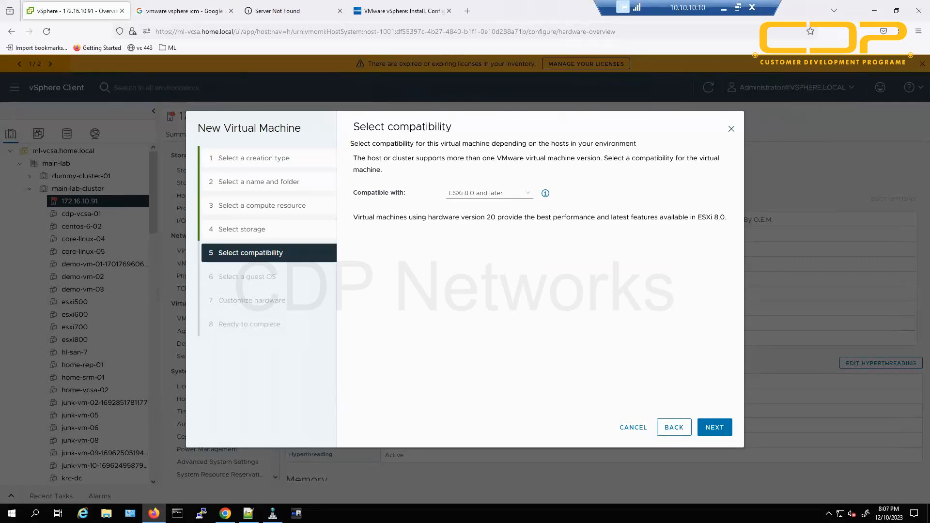
mouse_move(358, 89)
mouse_down()
mouse_move(512, 258)
mouse_move(744, 268)
mouse_up()
mouse_move(784, 178)
mouse_down()
mouse_move(492, 101)
mouse_move(365, 102)
mouse_up()
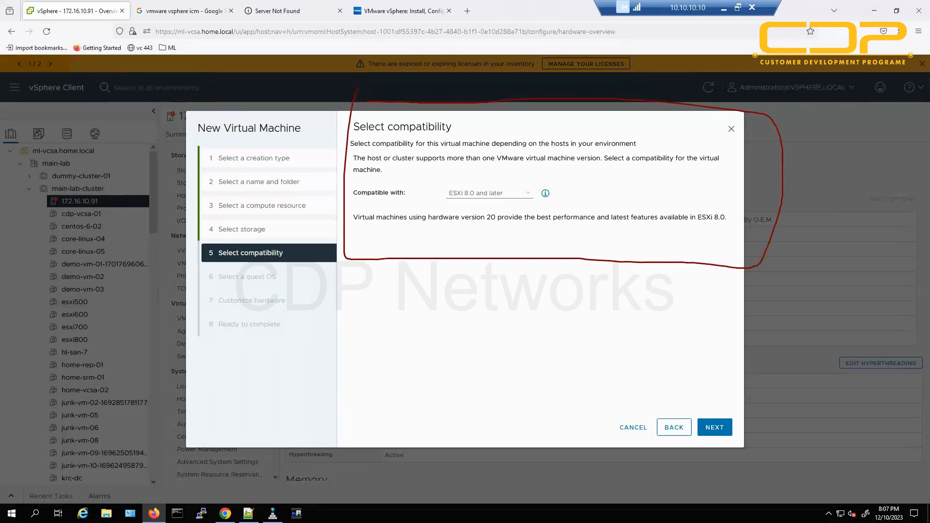
key(Escape)
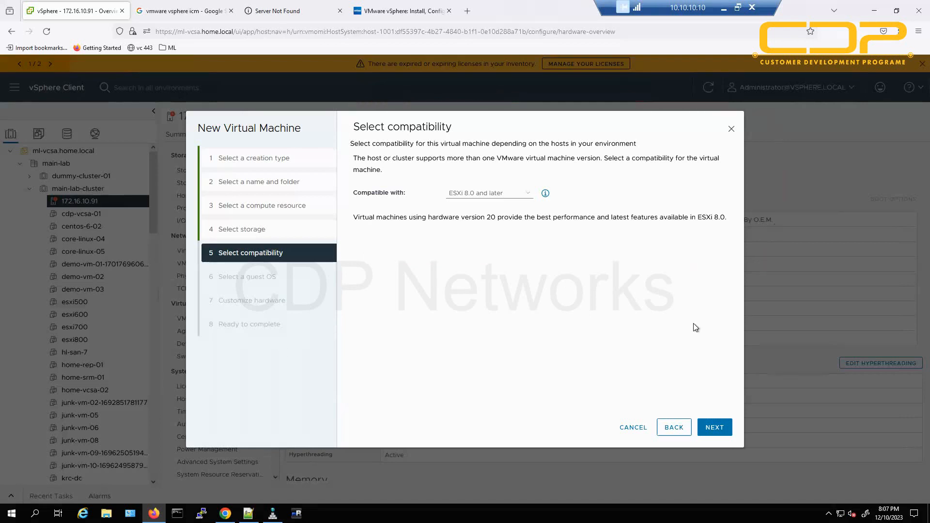
Advance to the guest OS step and keep Windows as the guest OS family.
click(715, 429)
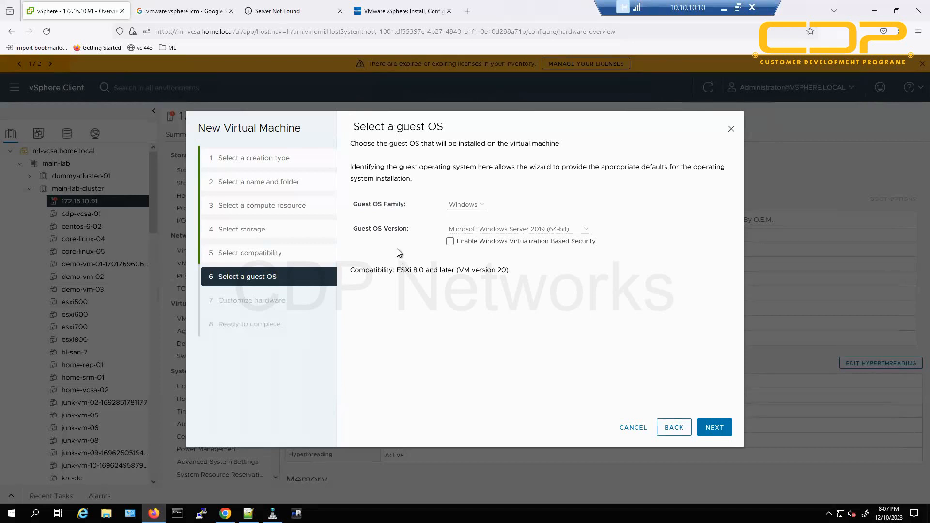
click(478, 206)
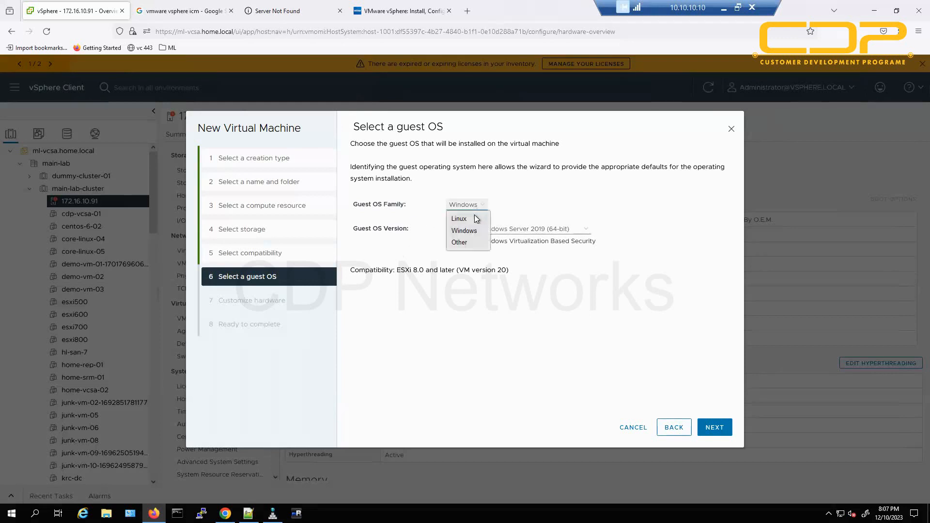
click(537, 205)
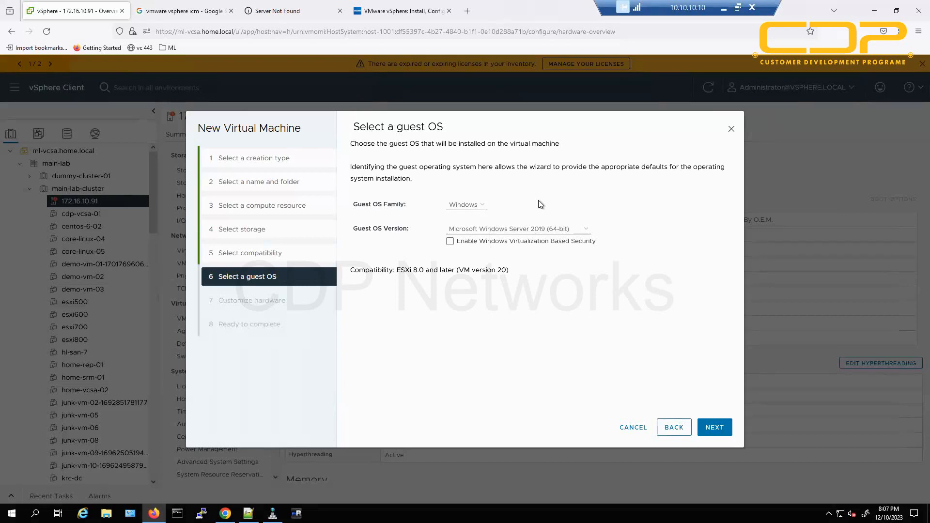
Choose Microsoft Windows 98 as the guest version and highlight its unsupported-OS warning.
click(521, 229)
scroll(532, 396, down, 3)
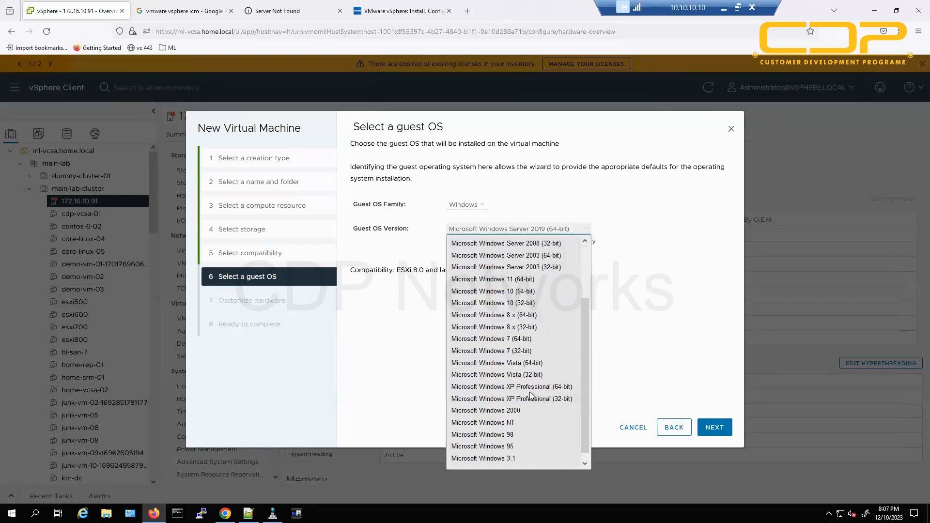
scroll(523, 339, down, 1)
scroll(512, 412, up, 3)
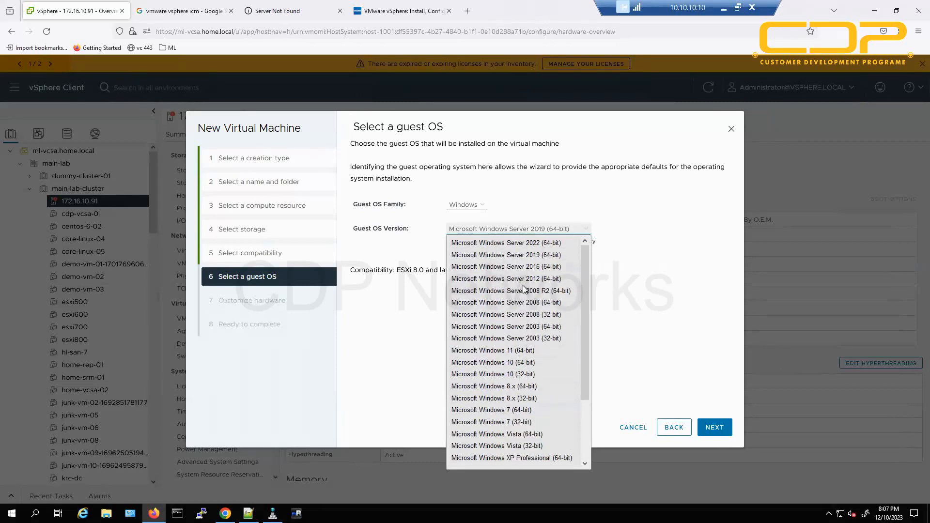
scroll(523, 281, down, 3)
key(Escape)
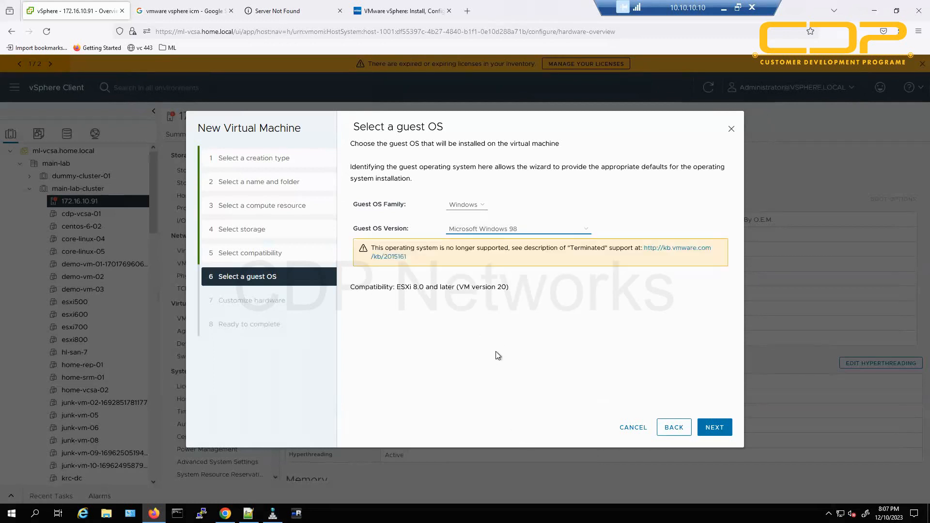
drag(392, 247, 633, 250)
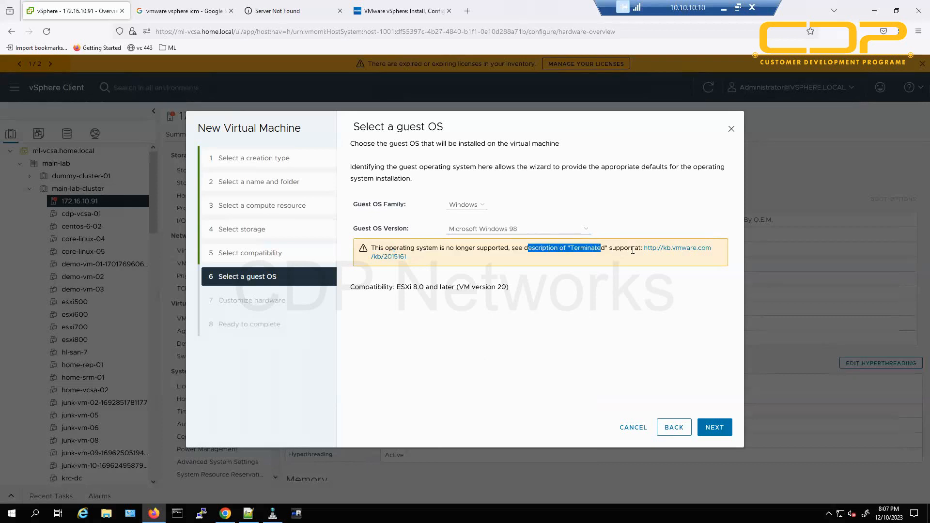
Open KB article 2015161 from the warning link in a new tab and compare it with the wizard.
right_click(685, 253)
click(698, 258)
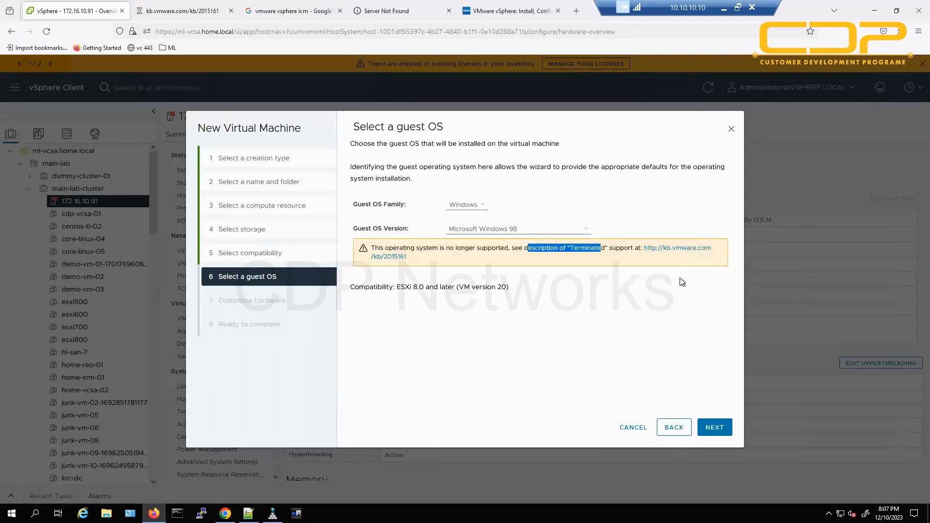
click(193, 12)
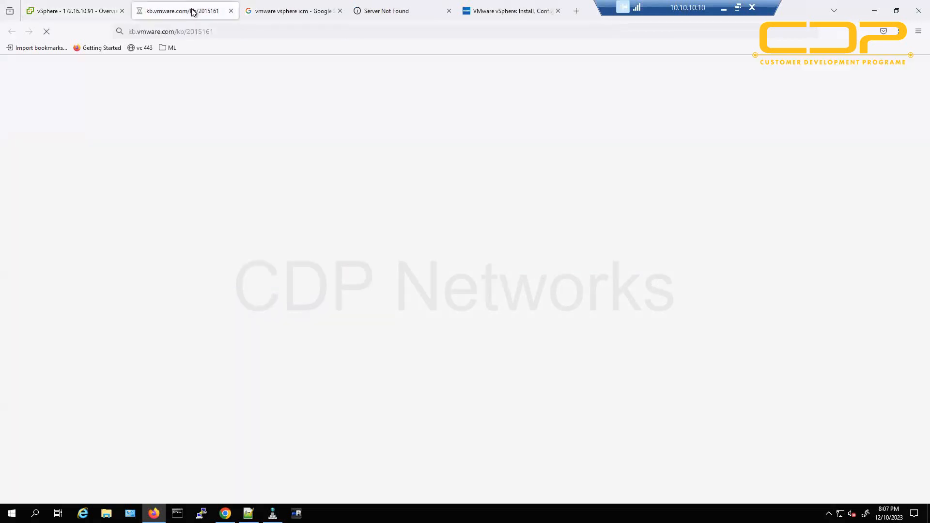
click(87, 11)
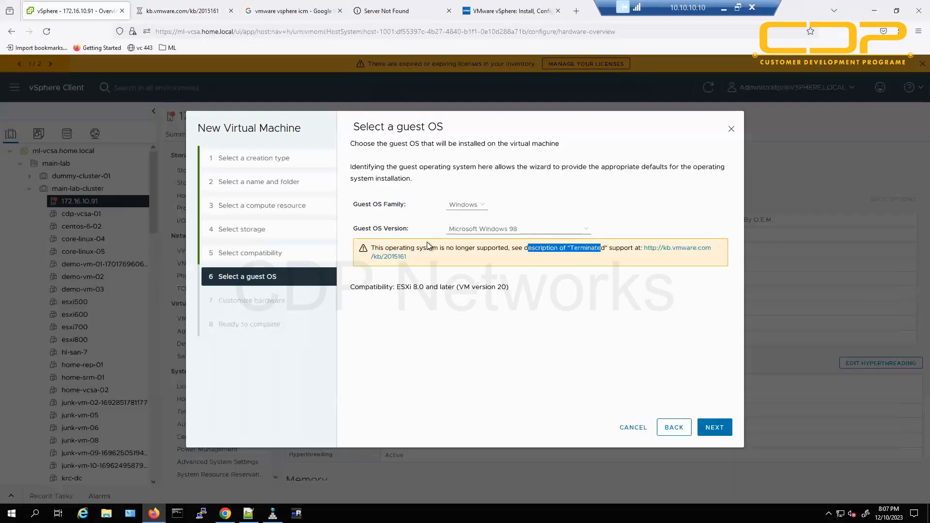
drag(440, 248, 542, 248)
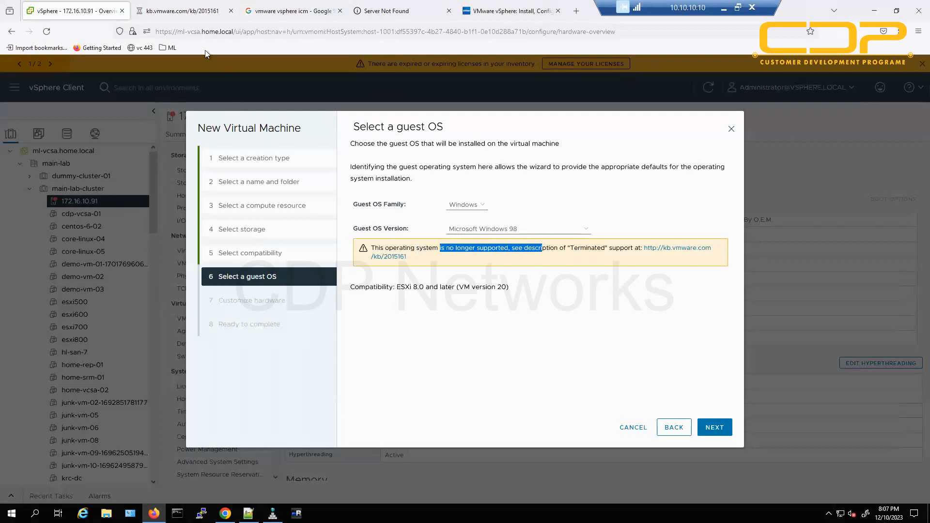
click(190, 17)
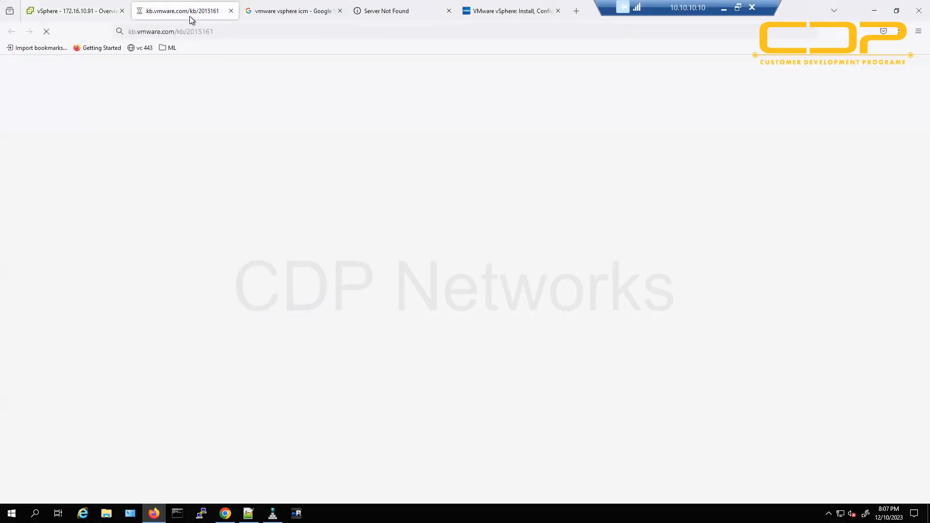
click(102, 11)
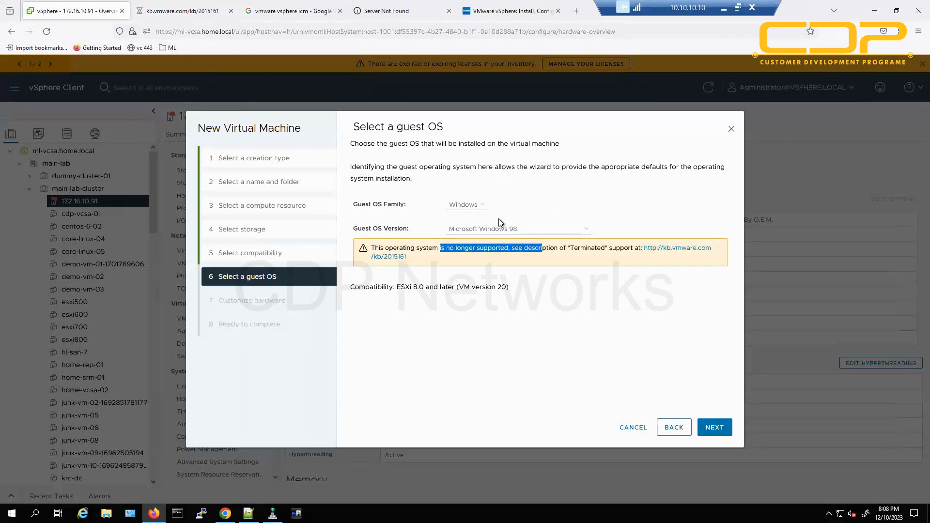
click(509, 229)
Try Microsoft Windows 7 (64-bit), check its Legacy note in the KB tab, then pick Microsoft Windows 10 (64-bit).
scroll(522, 340, down, 2)
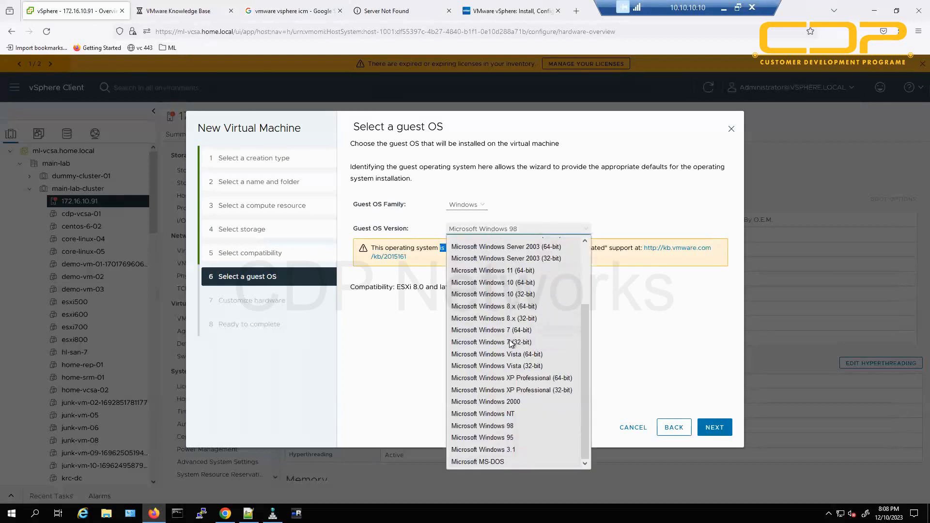
click(523, 332)
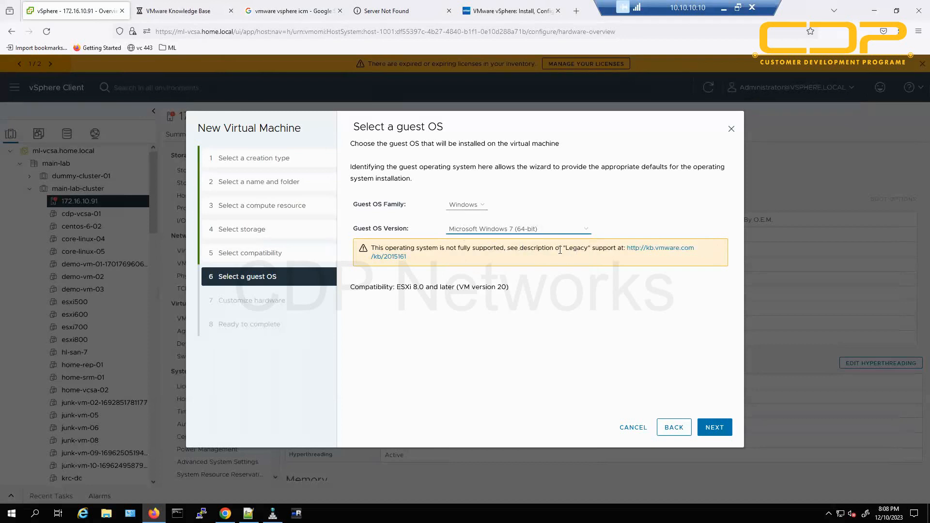
drag(546, 248, 599, 249)
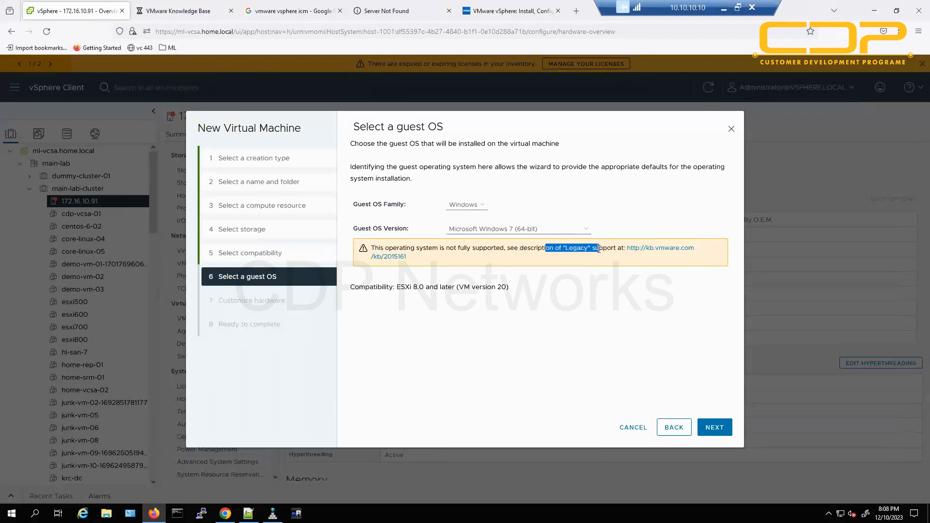
click(179, 10)
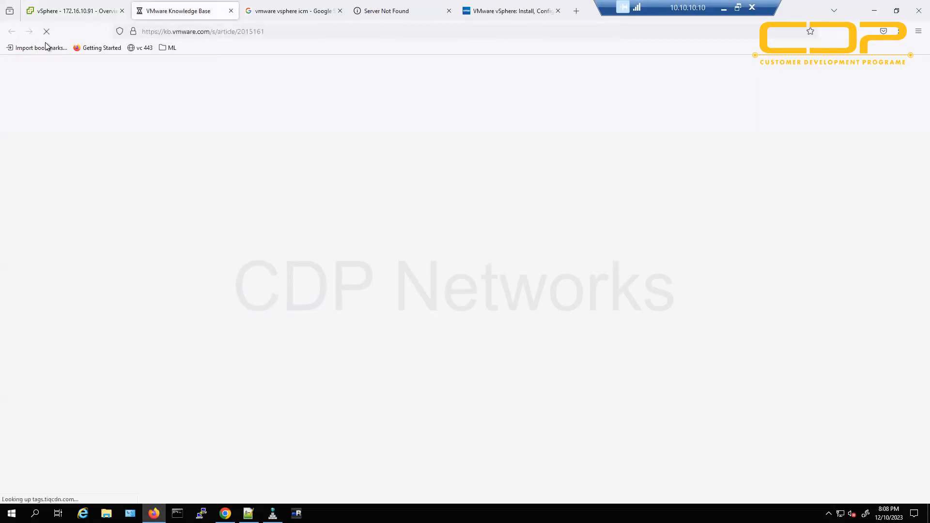
click(88, 16)
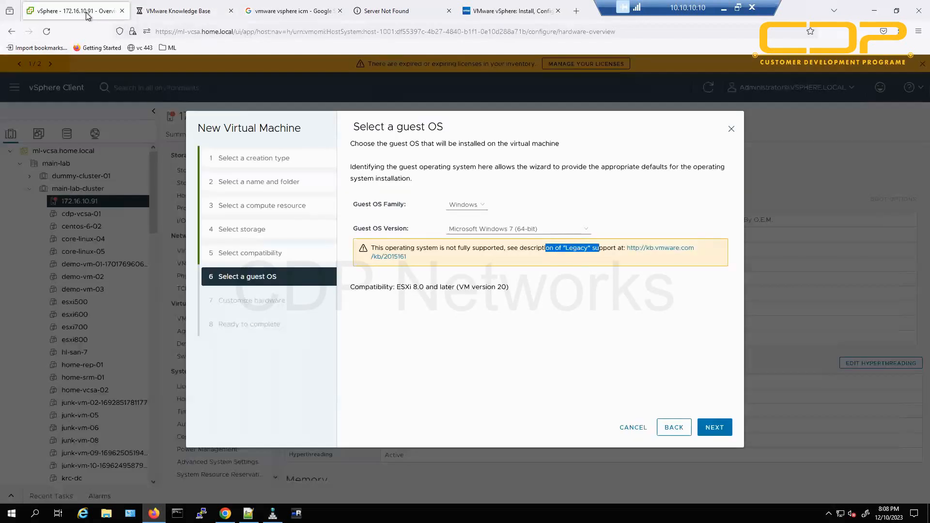
click(483, 230)
click(528, 364)
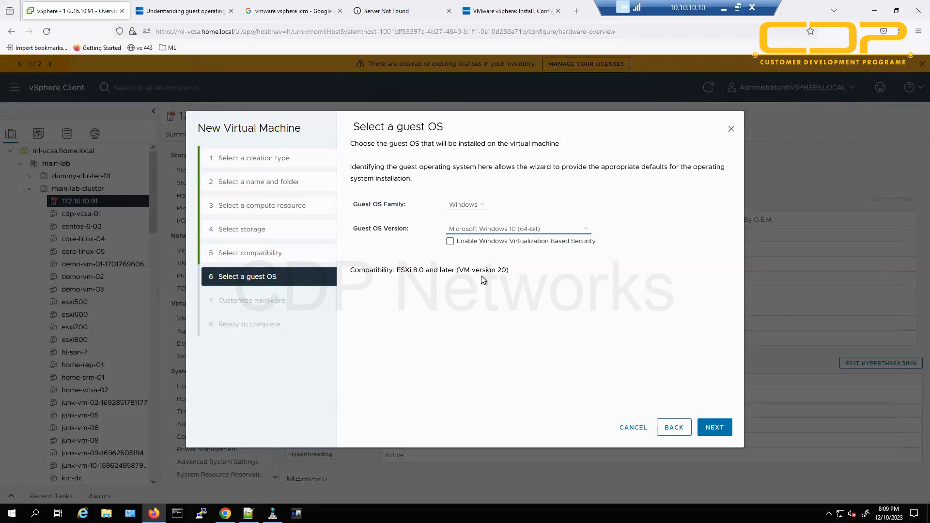
Browse DVD Drive (D:) VMware VCSA > vcsa-ui-installer > win32 and run the installer.
click(106, 513)
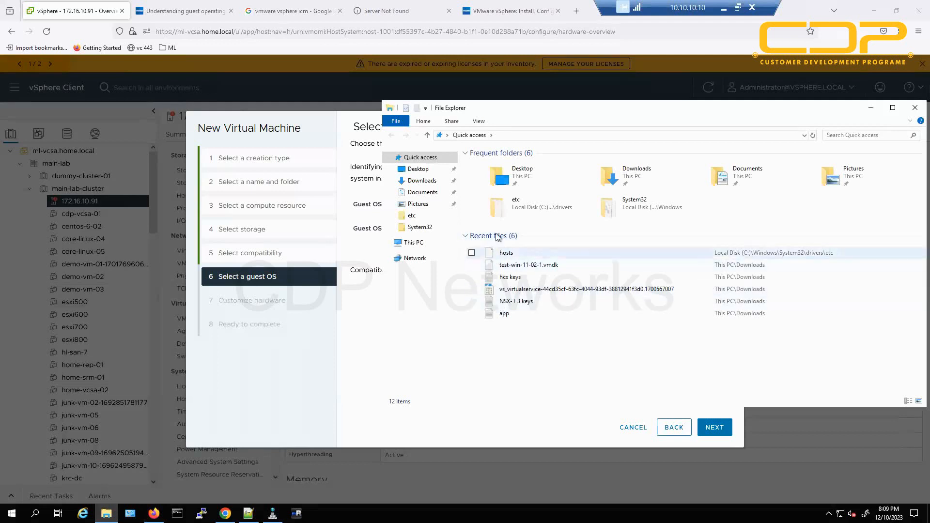
click(413, 243)
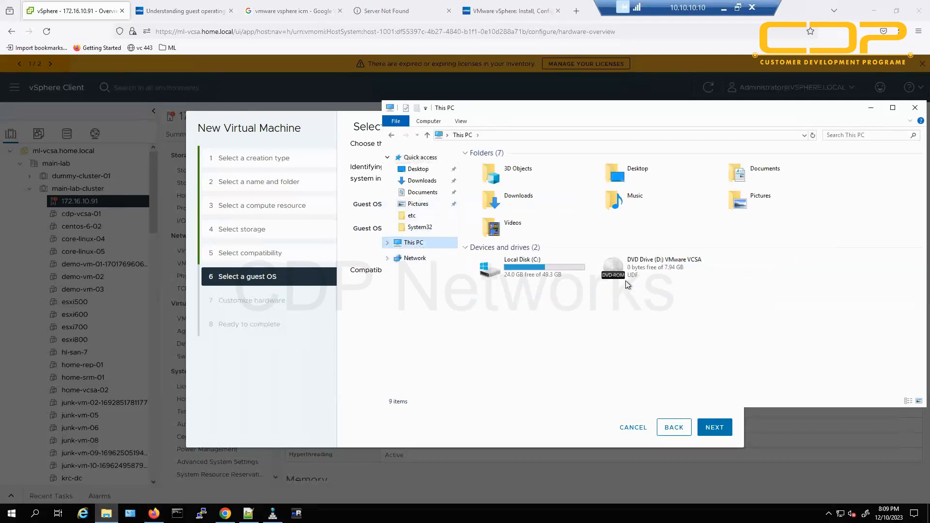
right_click(632, 264)
click(598, 270)
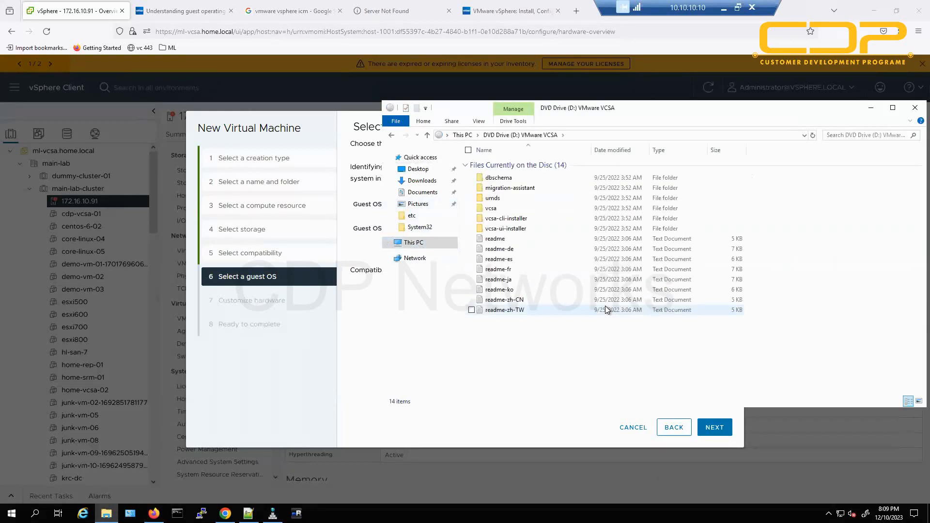
double_click(509, 230)
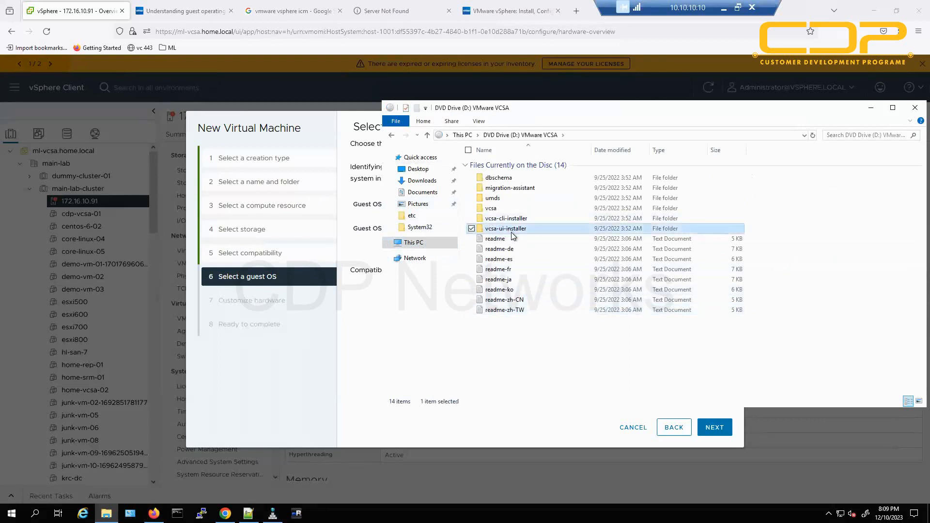
double_click(490, 199)
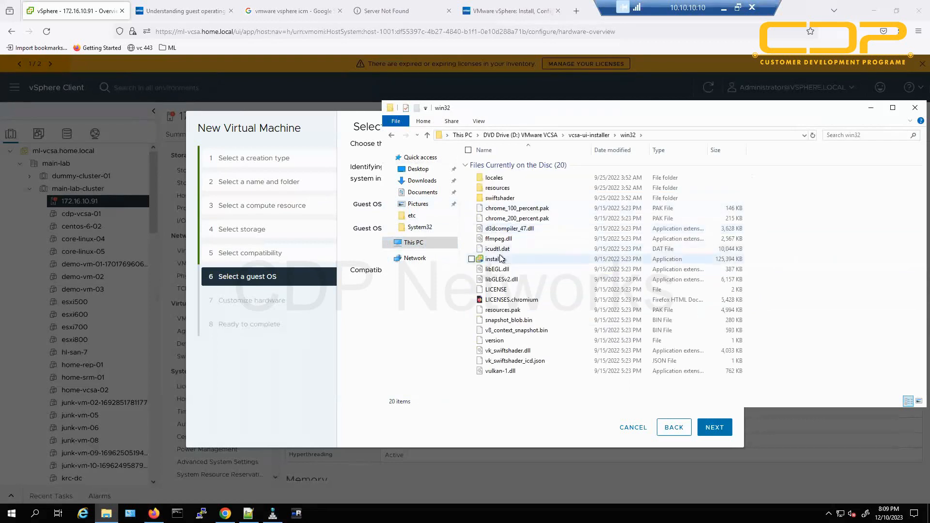
click(501, 261)
double_click(501, 260)
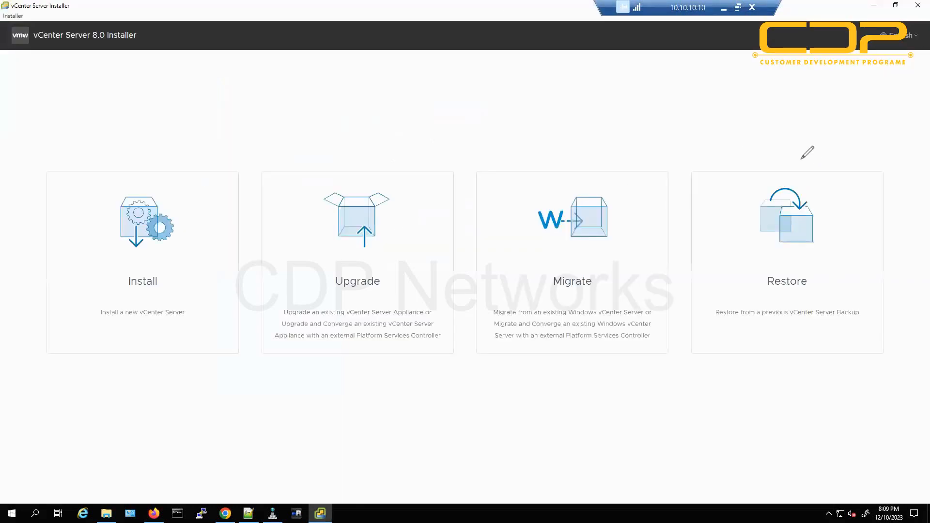
Circle the Migrate option, erase the mark, and minimize the vCenter Server Installer.
mouse_move(616, 142)
mouse_down()
mouse_move(513, 376)
mouse_move(674, 237)
mouse_move(538, 154)
mouse_move(529, 172)
mouse_up()
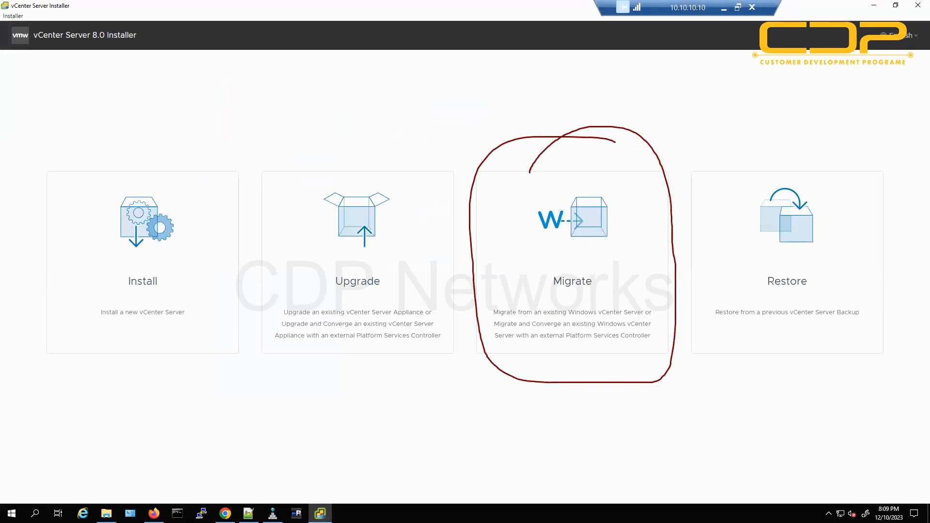
key(Escape)
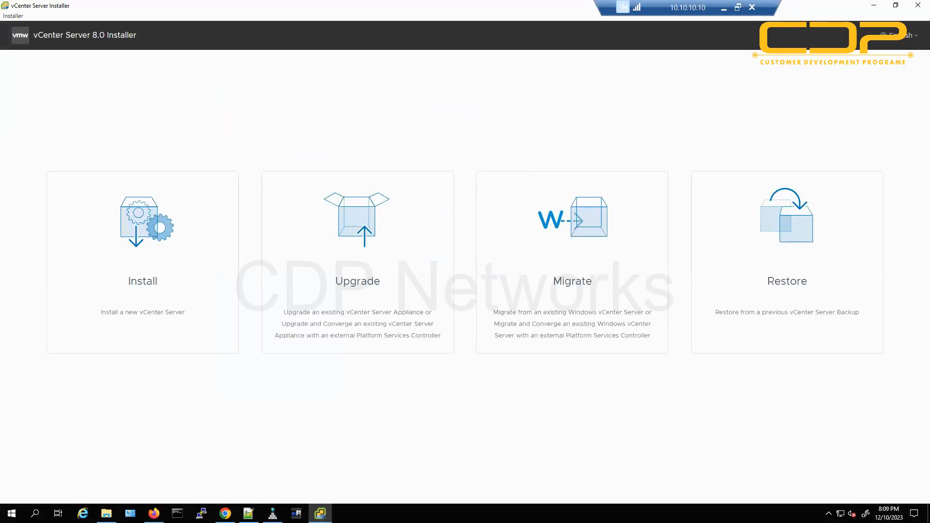
click(320, 513)
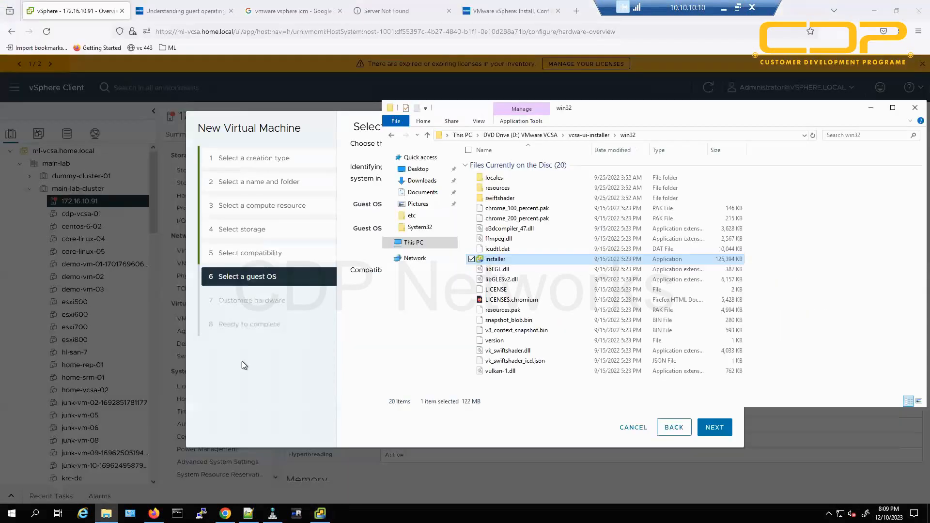
Minimize File Explorer and try Microsoft Windows 7 (32-bit) as the guest OS version.
click(870, 109)
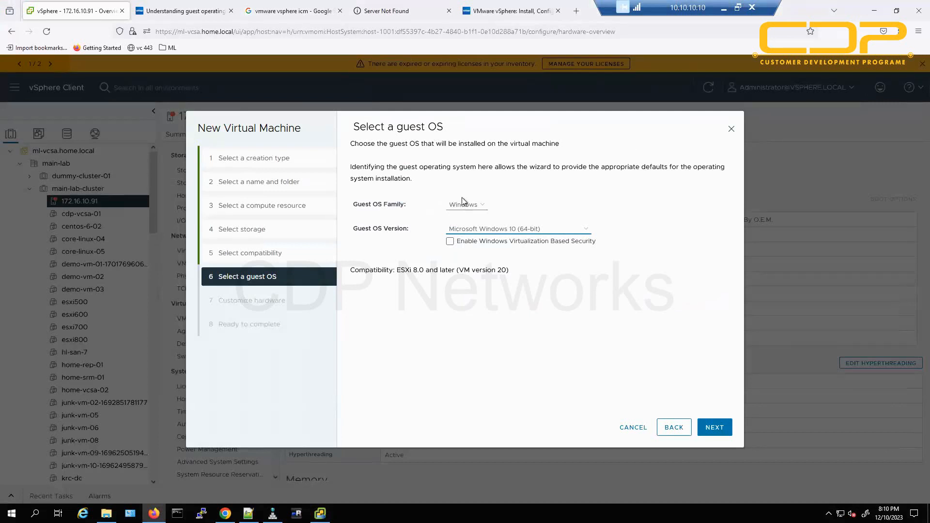
click(514, 233)
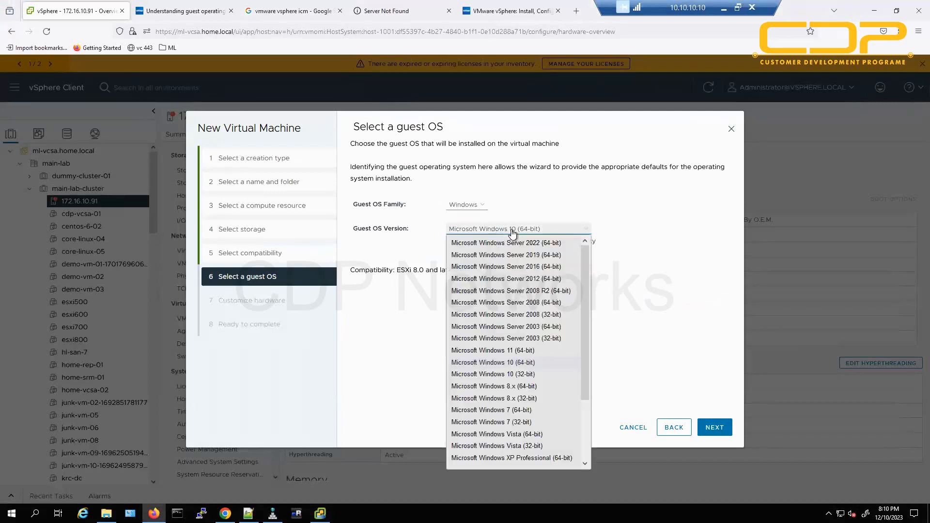
click(711, 281)
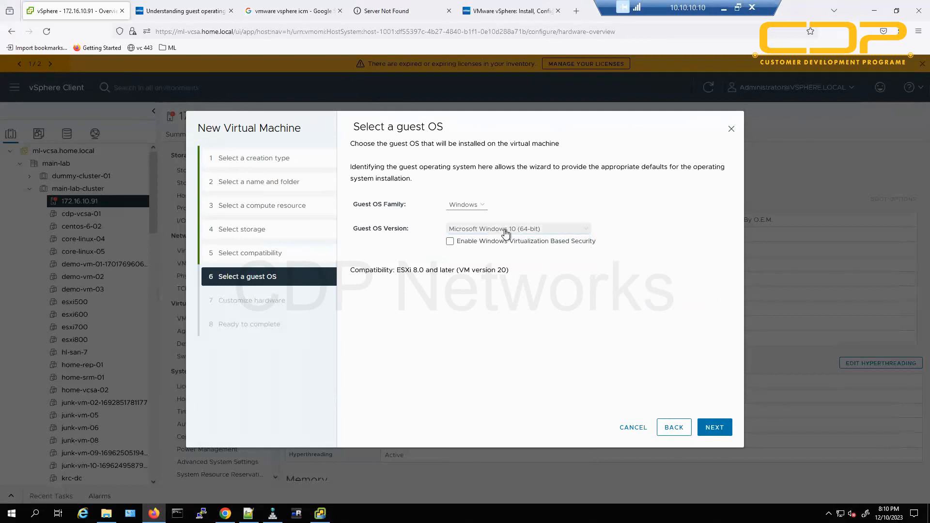
click(506, 231)
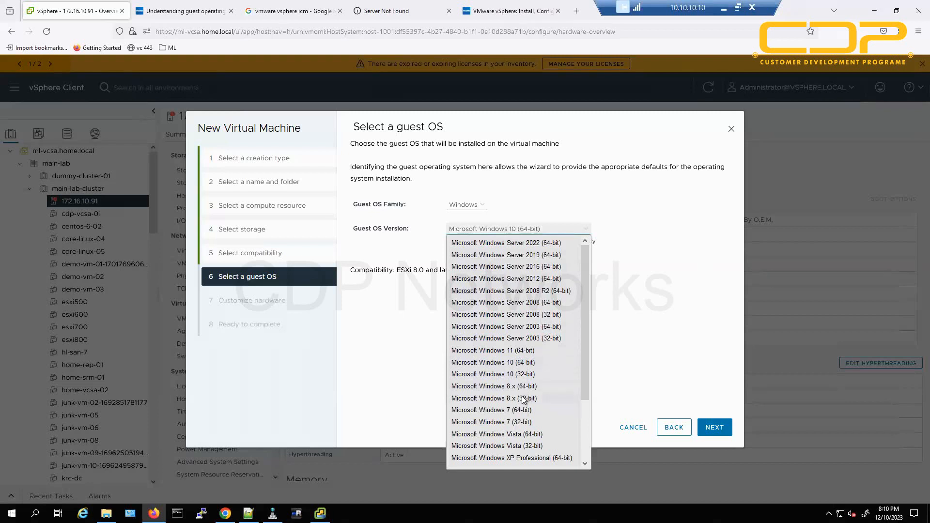
click(521, 422)
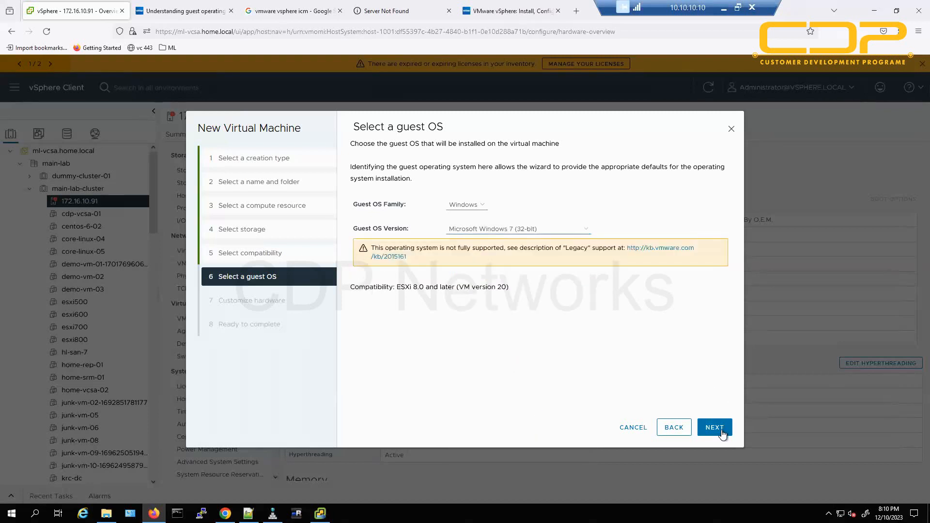
Switch to Microsoft Windows Server 2019 (64-bit), preview the hardware step, then come back.
click(506, 229)
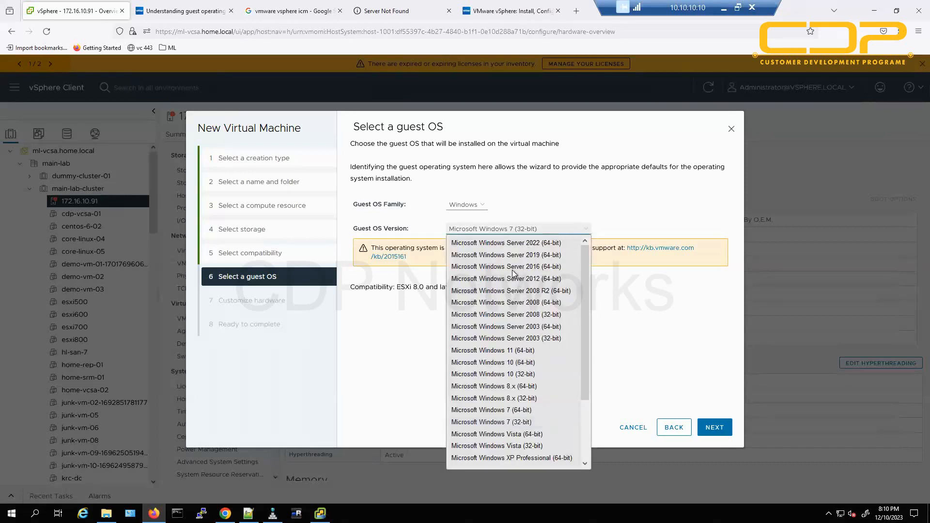
click(525, 255)
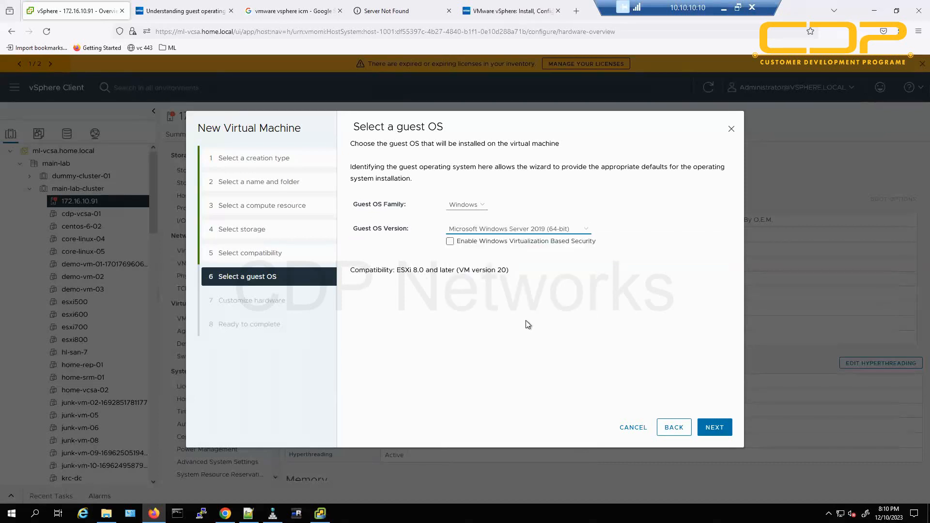
click(714, 427)
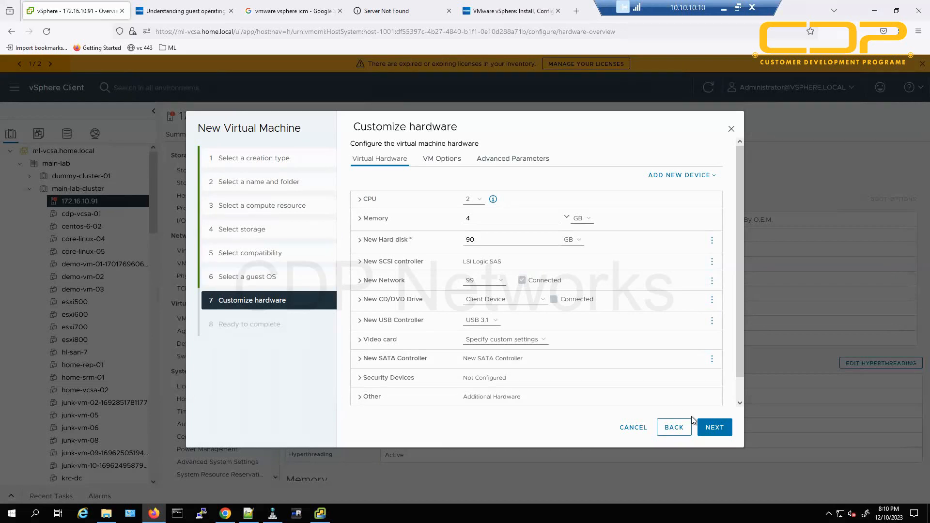
click(675, 427)
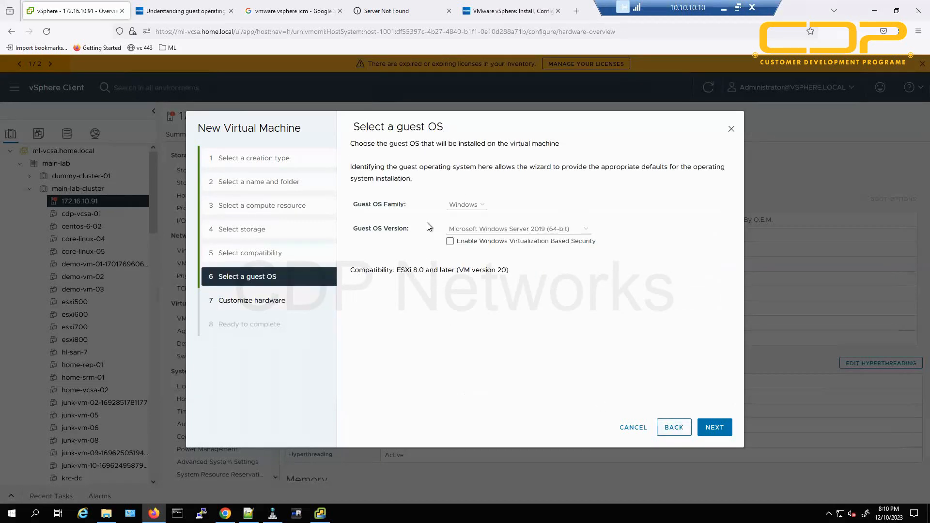
Browse the Linux and Other guest OS families' version lists without choosing one.
click(468, 210)
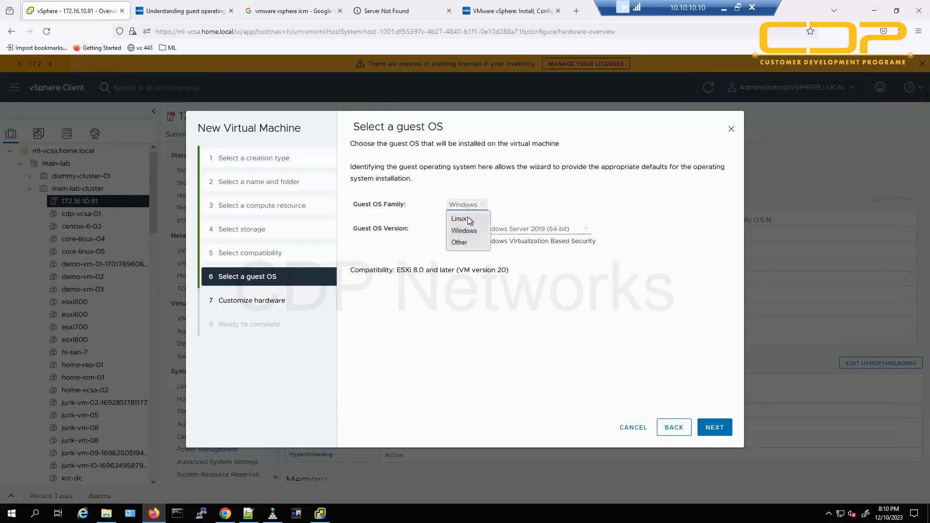
click(467, 218)
click(504, 229)
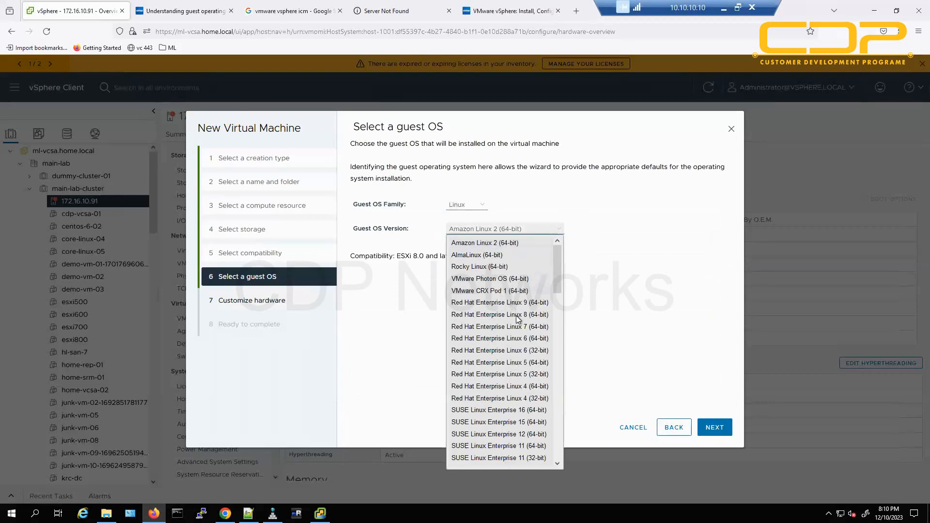
scroll(515, 315, down, 15)
scroll(518, 320, up, 10)
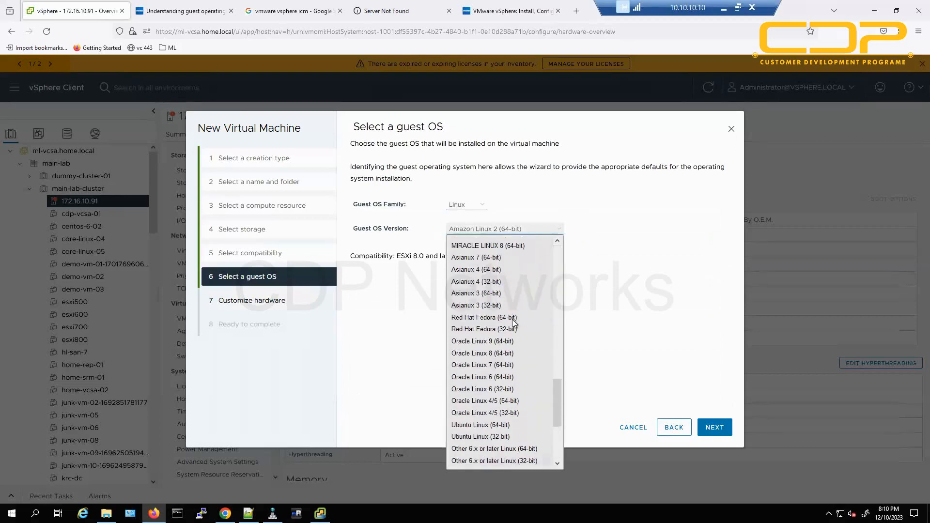
click(440, 242)
click(466, 204)
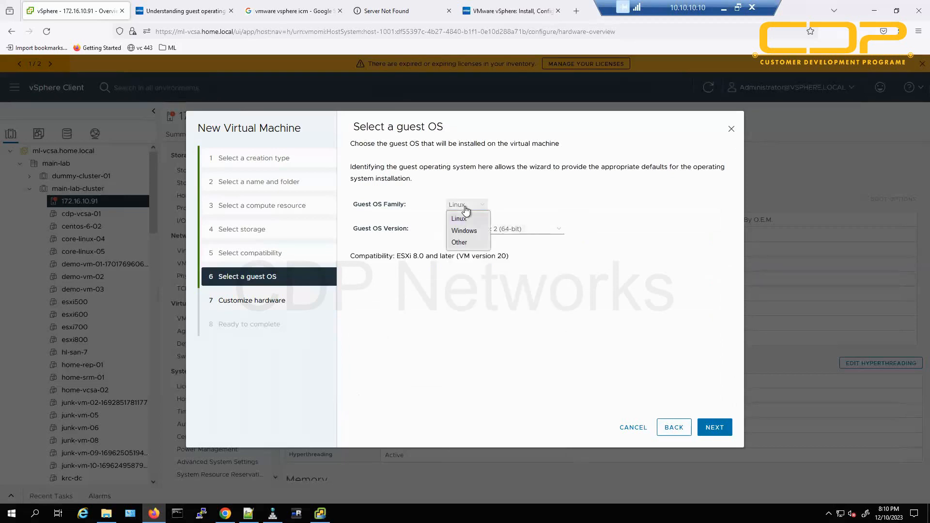
click(464, 243)
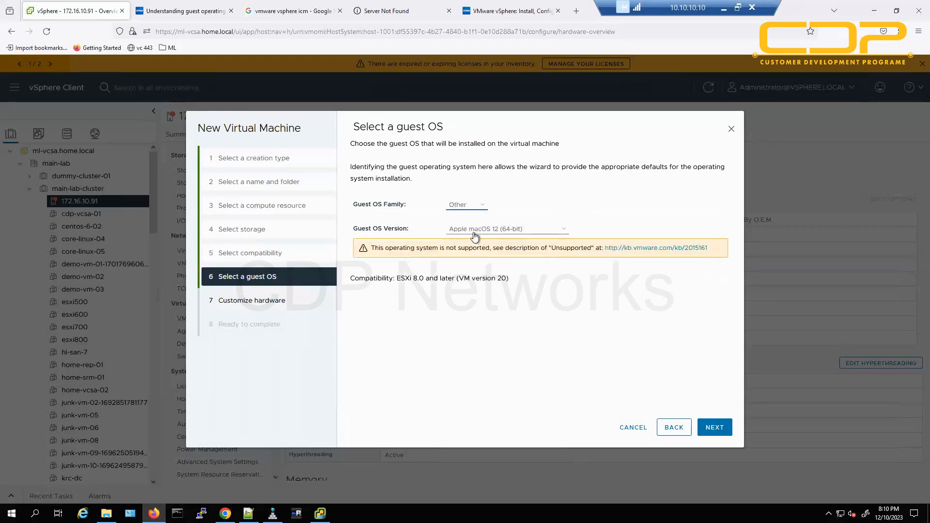
click(475, 235)
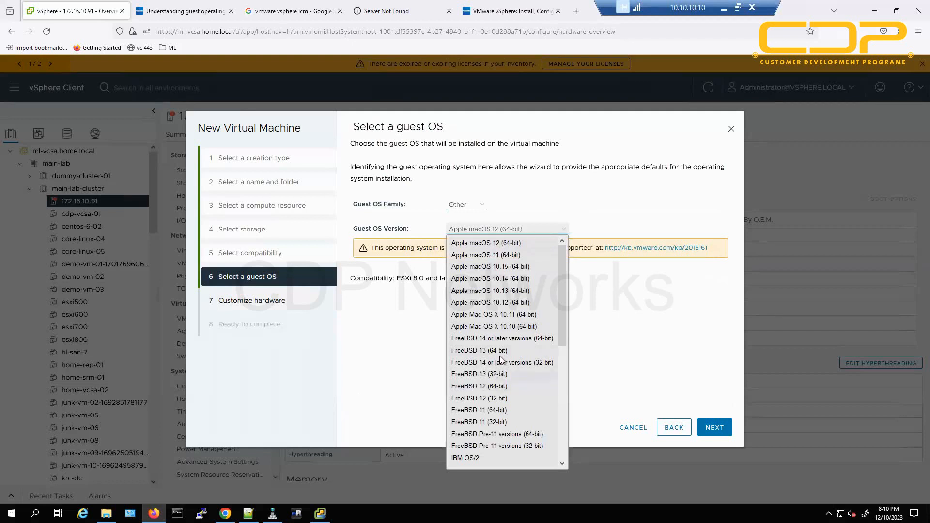
scroll(499, 369, down, 2)
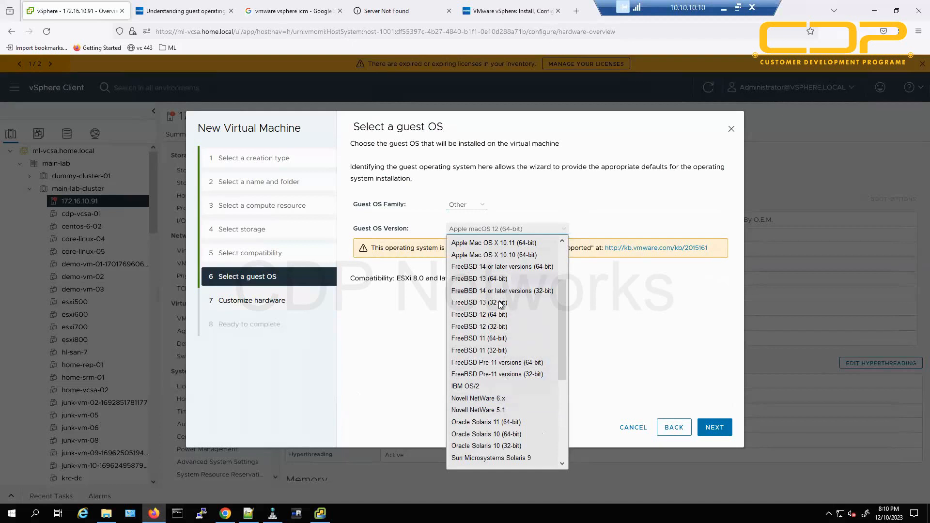
click(436, 368)
Reselect Windows with Microsoft Windows Server 2019 (64-bit) and continue to hardware customization.
click(466, 204)
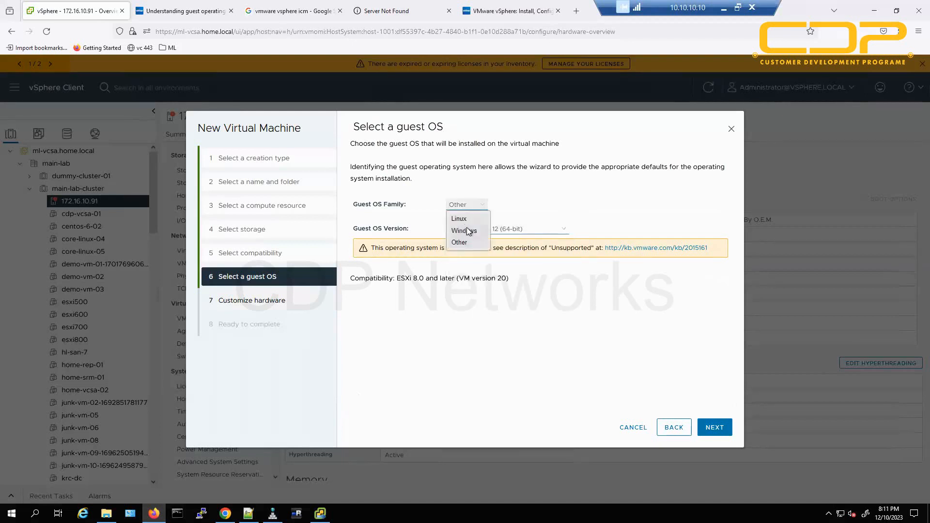
click(468, 230)
click(481, 230)
click(527, 258)
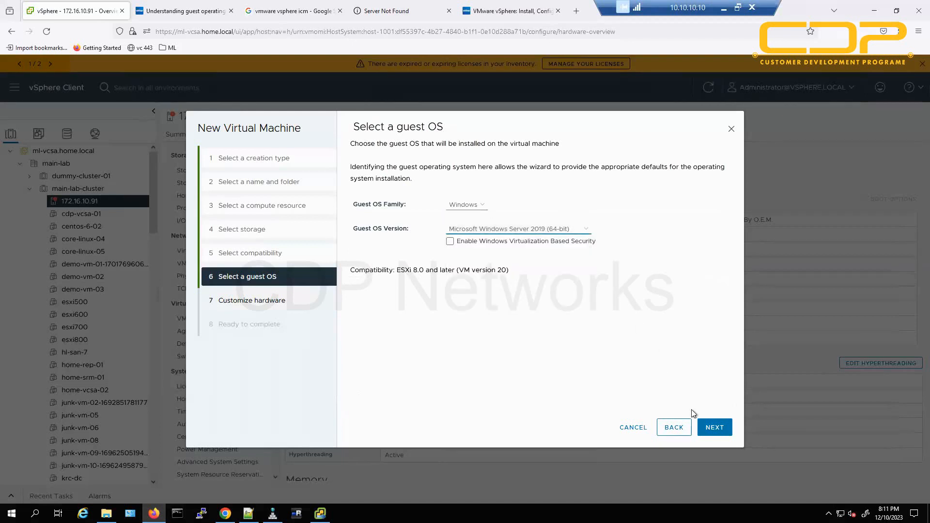
click(713, 431)
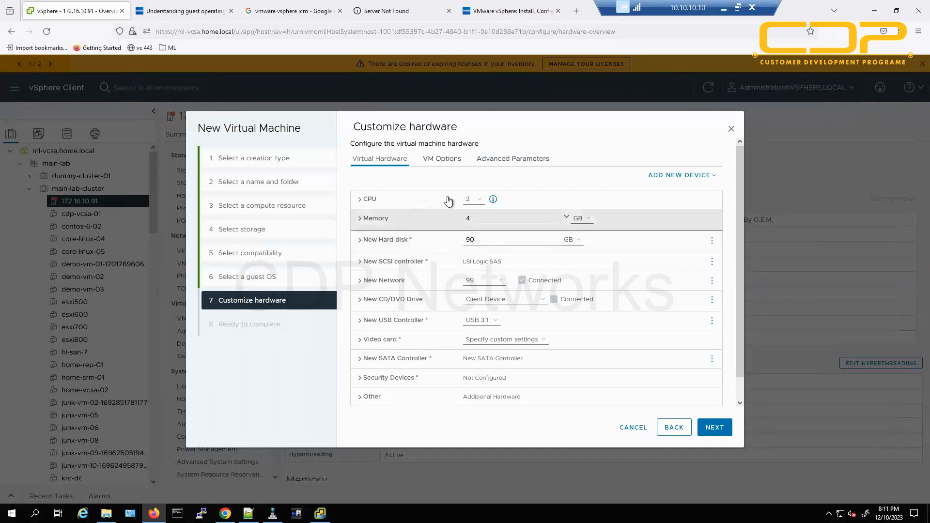
Give the VM 4 CPUs and 12 GB of memory, glancing at the new hard disk settings.
click(473, 199)
click(474, 237)
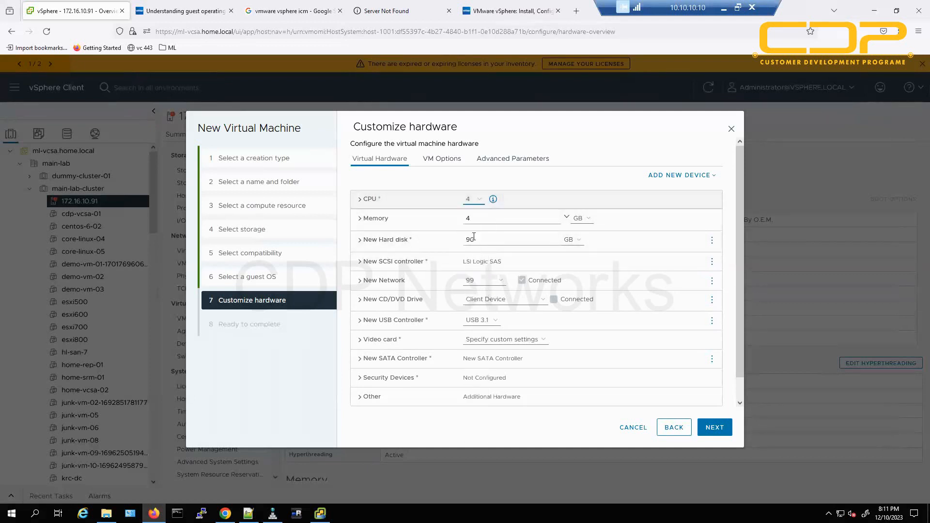
drag(473, 219, 443, 219)
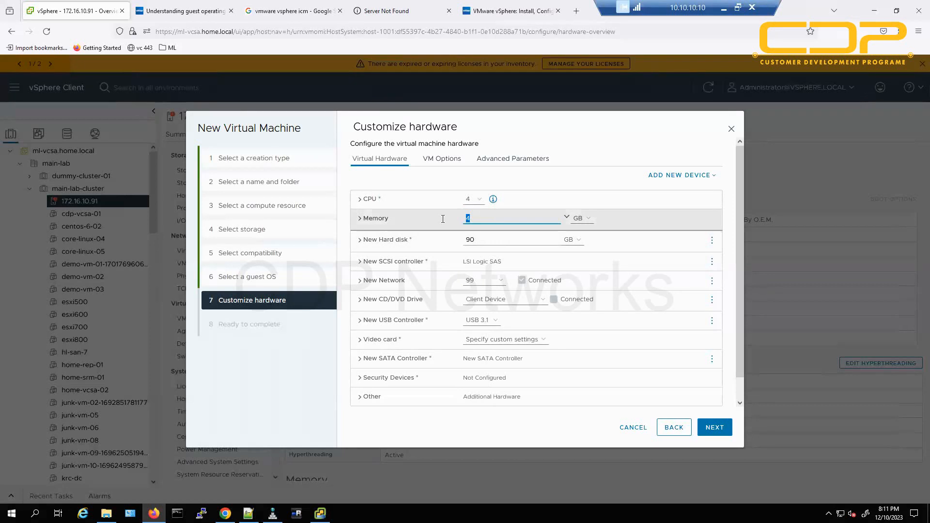
text(12)
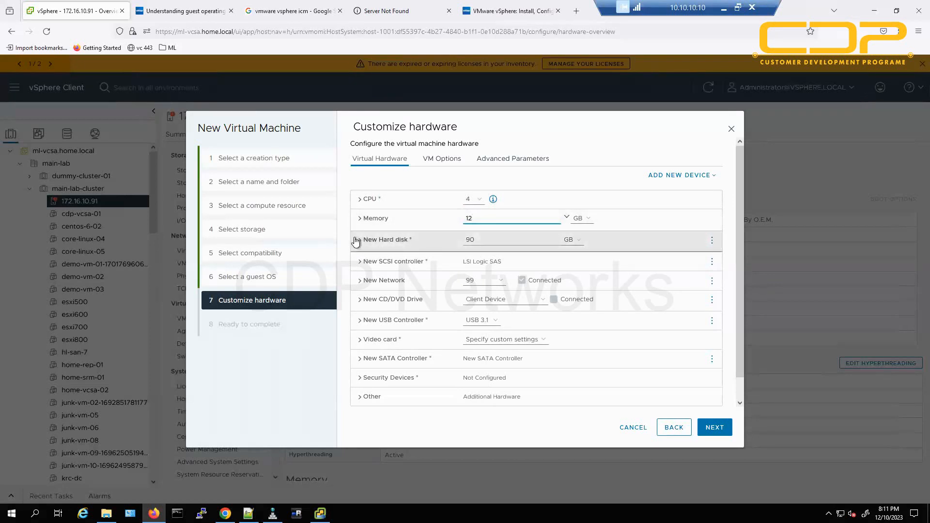
click(388, 242)
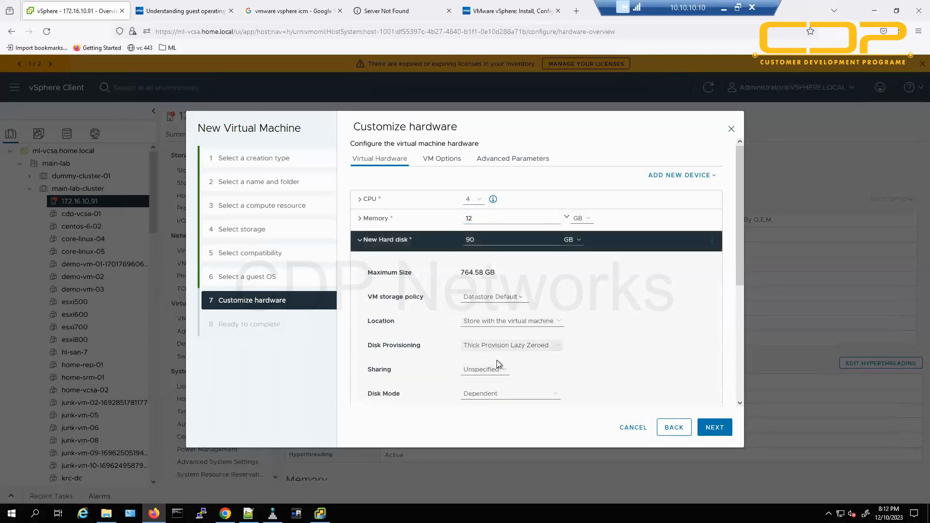
click(387, 240)
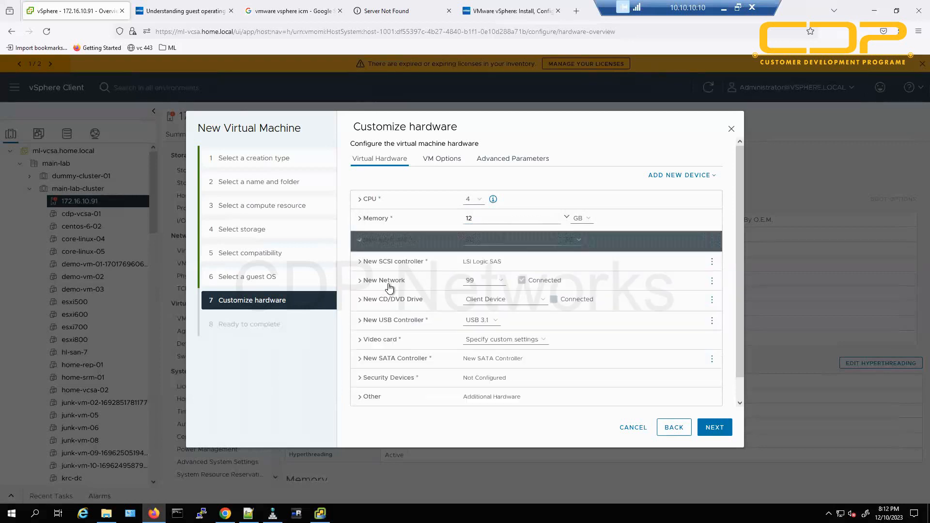
Connect the new network adapter to dummy-mgmt and advance to Ready to complete.
click(489, 282)
click(484, 303)
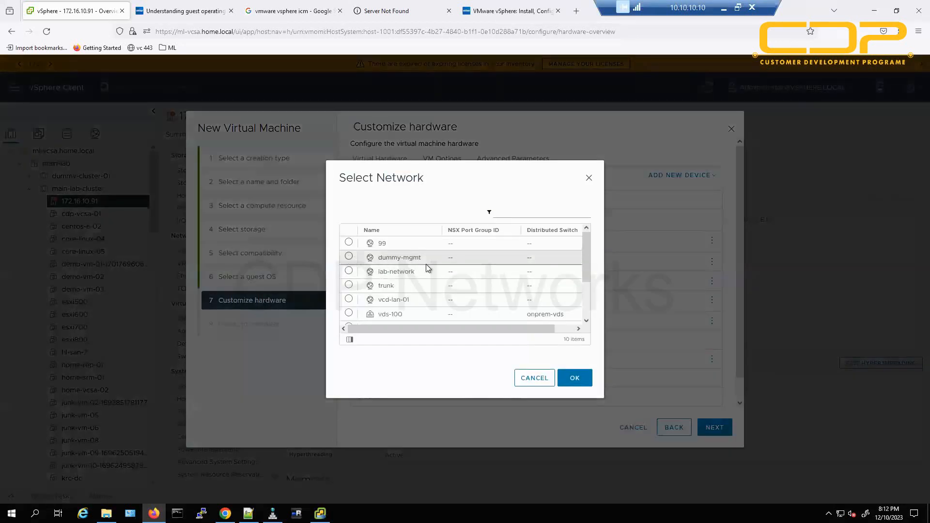
click(429, 258)
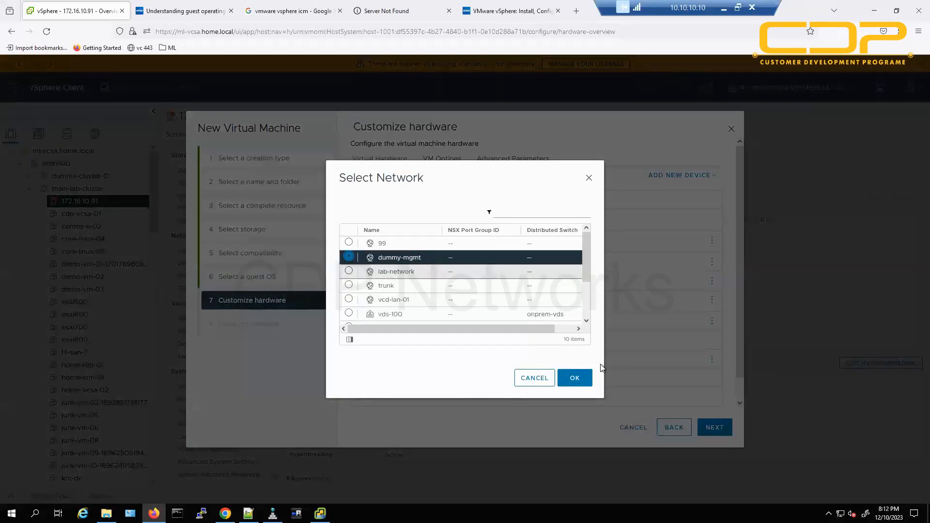
click(575, 377)
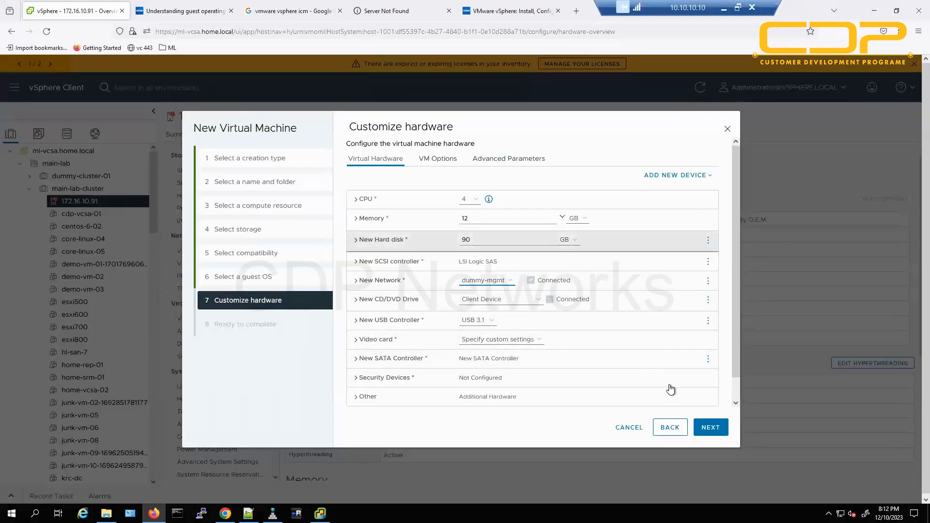
click(716, 429)
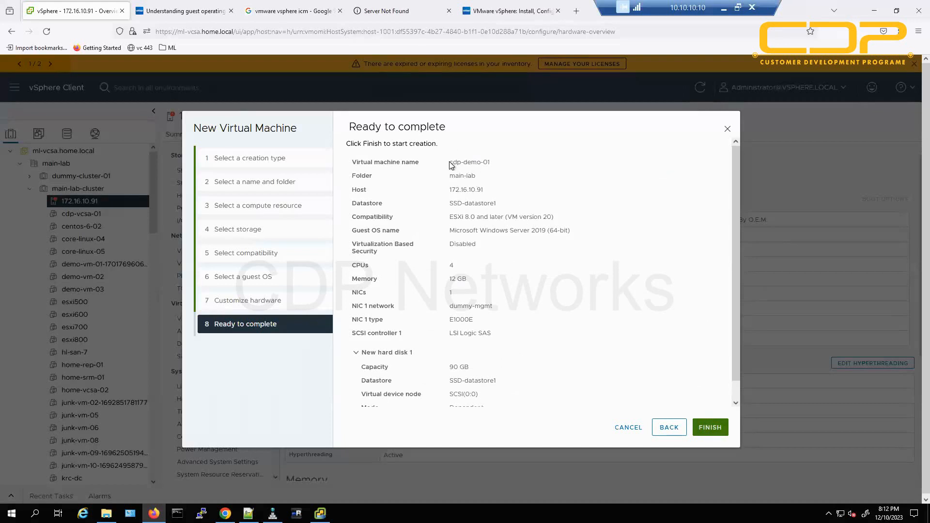
Review the summary's VM name cdp-demo-01, host and datastore, compatibility and Windows Server 2019 (64-bit) guest OS.
drag(452, 164, 522, 167)
click(502, 167)
drag(502, 168, 510, 190)
click(508, 181)
drag(457, 204, 519, 204)
drag(360, 217, 526, 225)
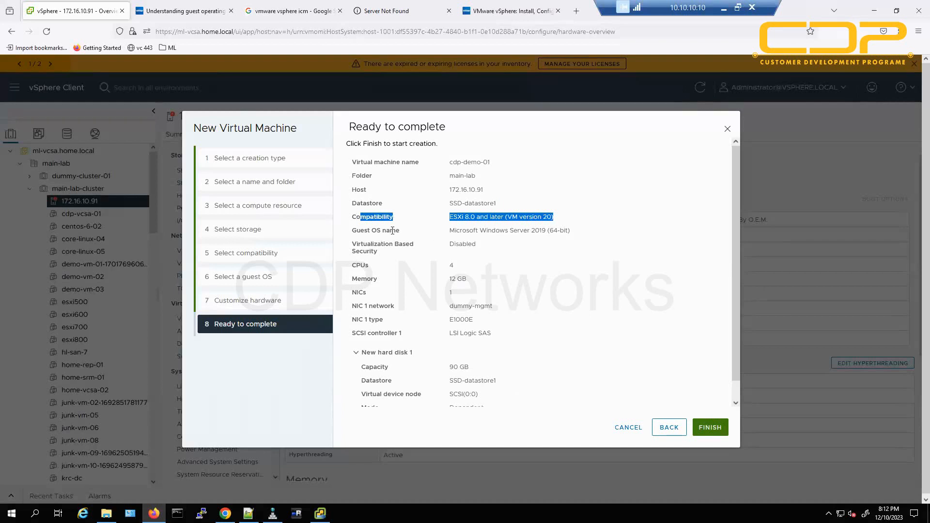
drag(378, 231, 400, 231)
drag(596, 229, 614, 230)
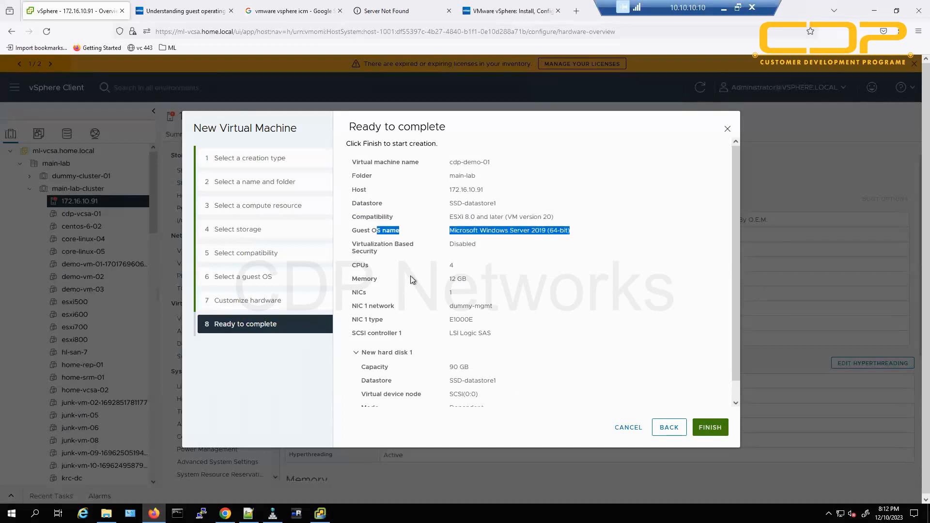
Check the CPU, memory, network and 90 GB dependent hard disk settings, then finish creating the VM.
drag(356, 265, 486, 321)
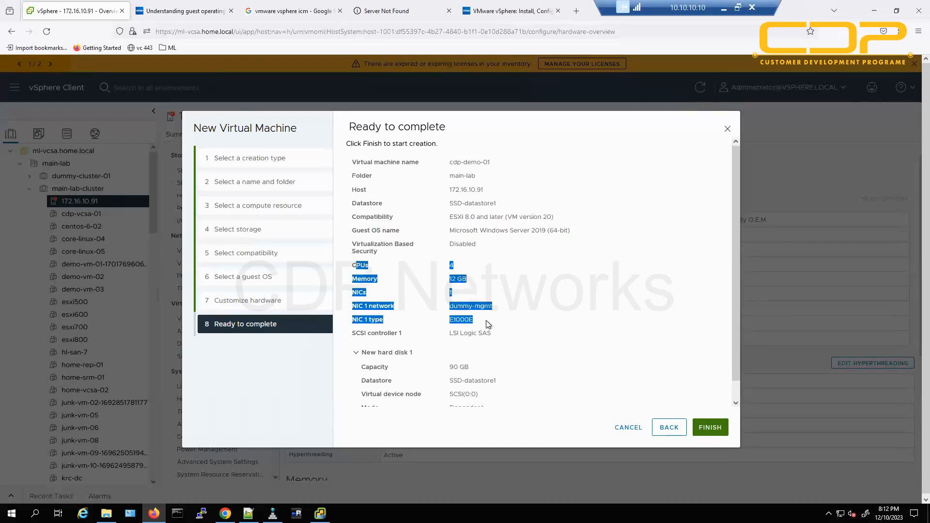
scroll(486, 321, down, 1)
click(443, 353)
drag(443, 353, 489, 408)
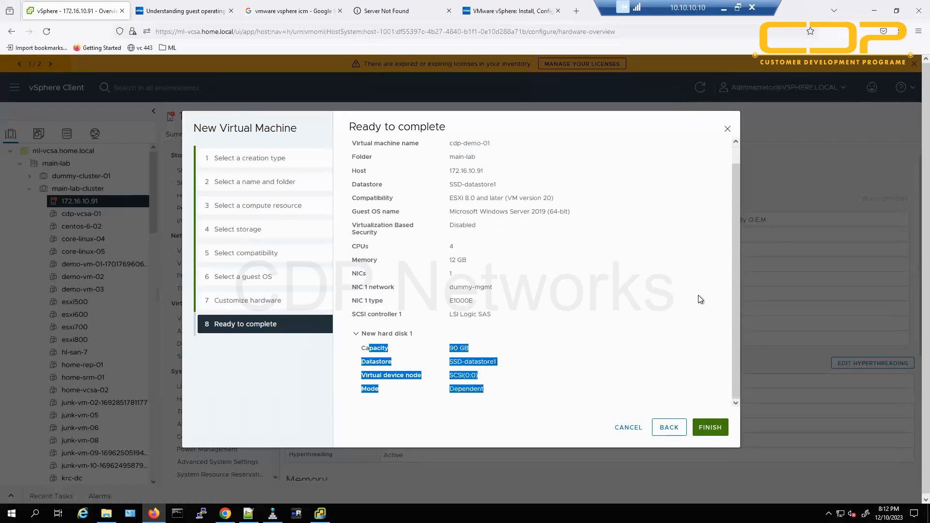
click(531, 254)
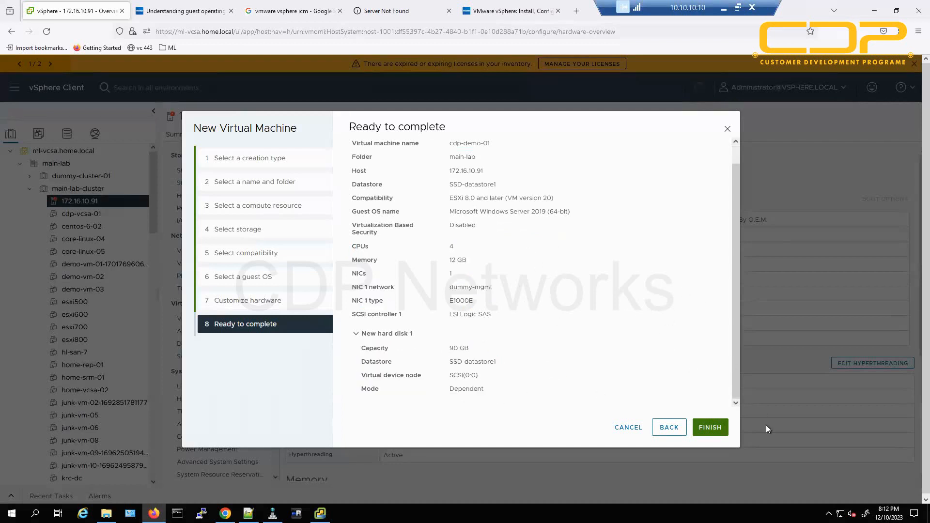
click(710, 427)
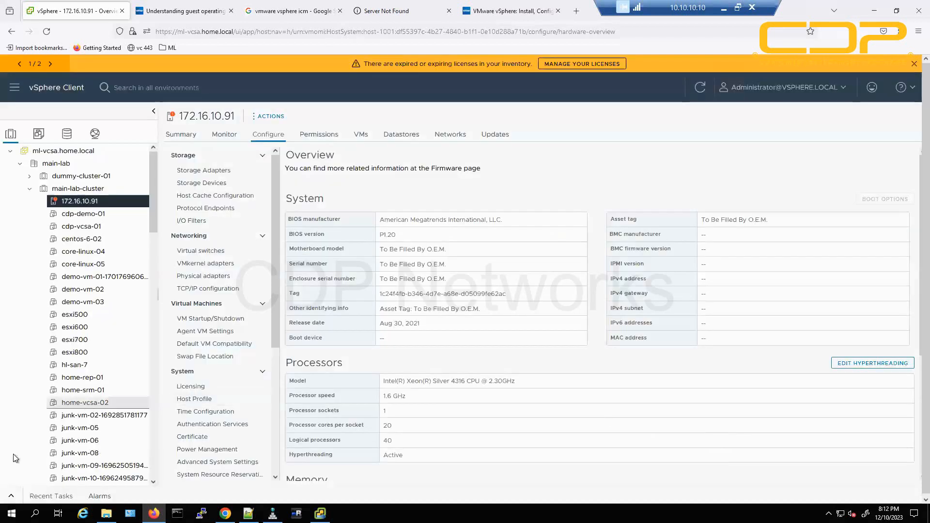
Expand Recent Tasks and confirm the Create virtual machine task shows Completed.
click(10, 496)
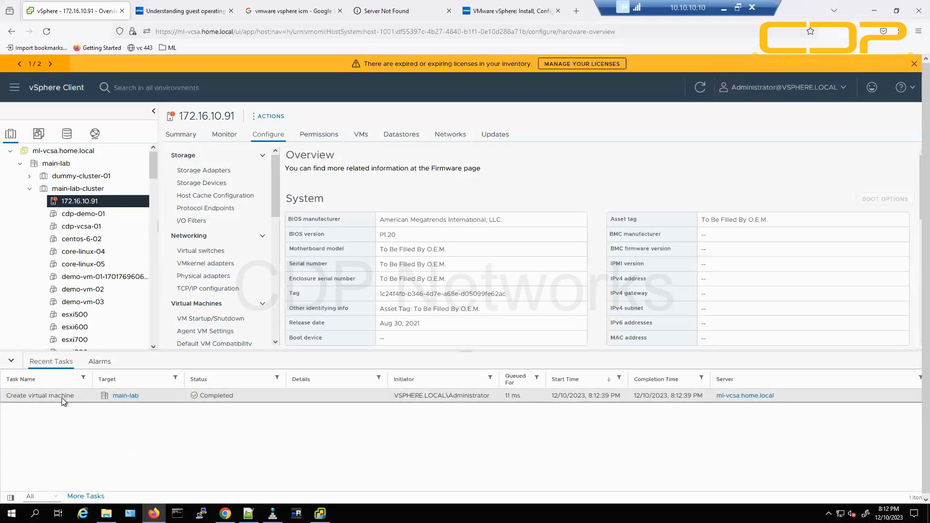
drag(74, 397, 10, 396)
drag(243, 398, 200, 398)
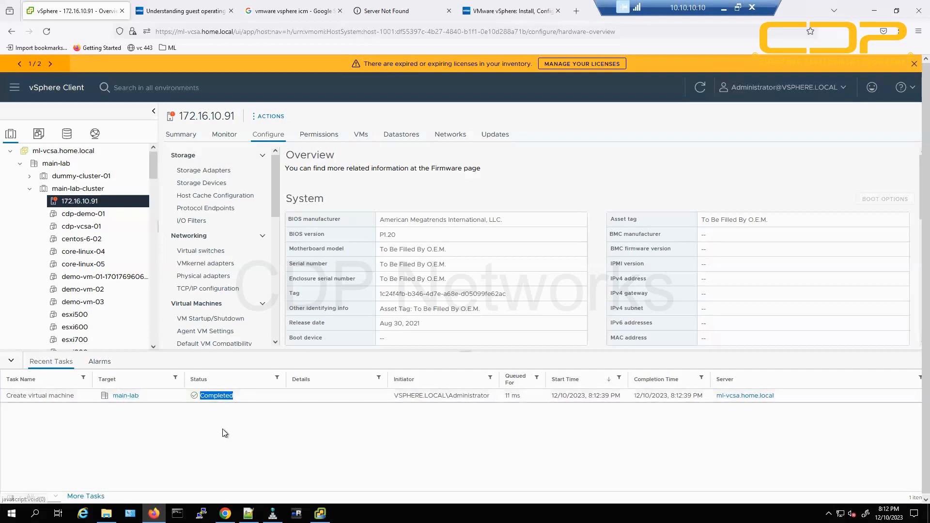
drag(245, 398, 194, 400)
click(227, 434)
click(196, 398)
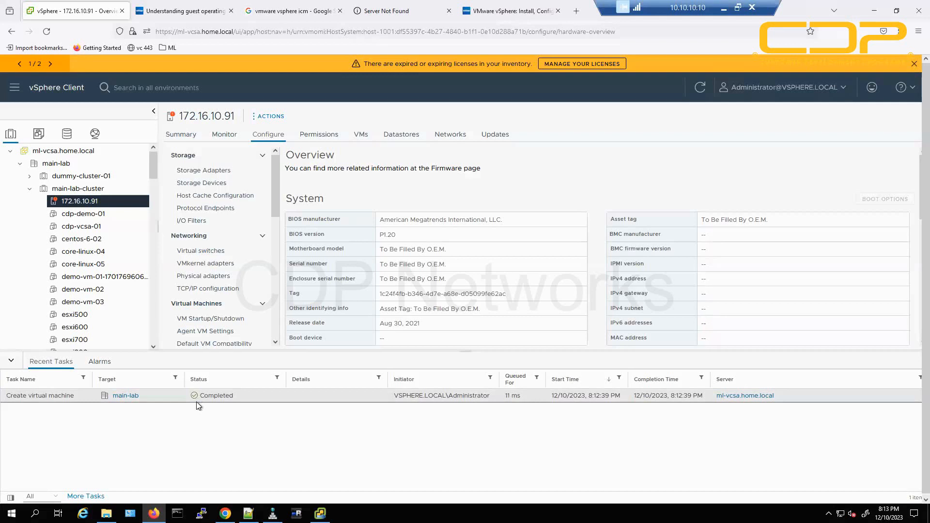
drag(210, 394, 302, 432)
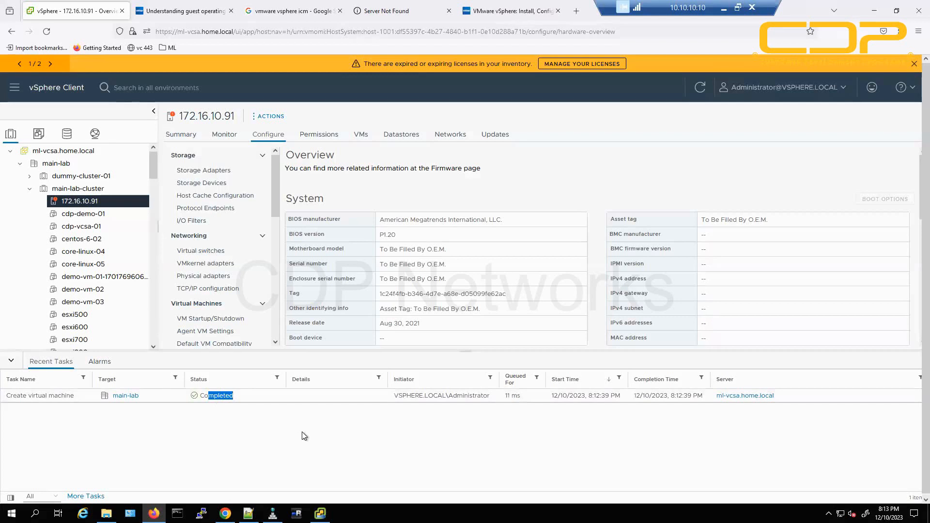
click(301, 432)
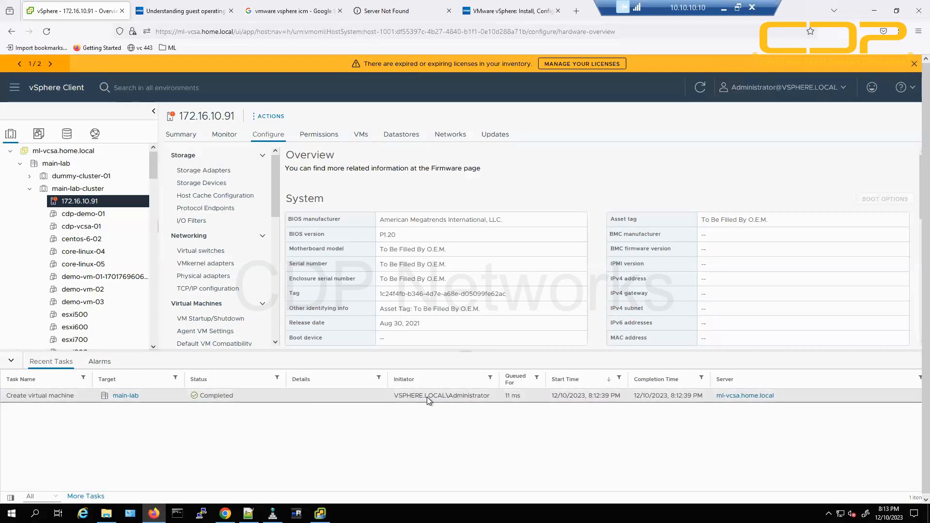
Check the task's initiator, start and completion times and server ml-vcsa.home.local, then open cdp-demo-01.
drag(398, 397, 476, 396)
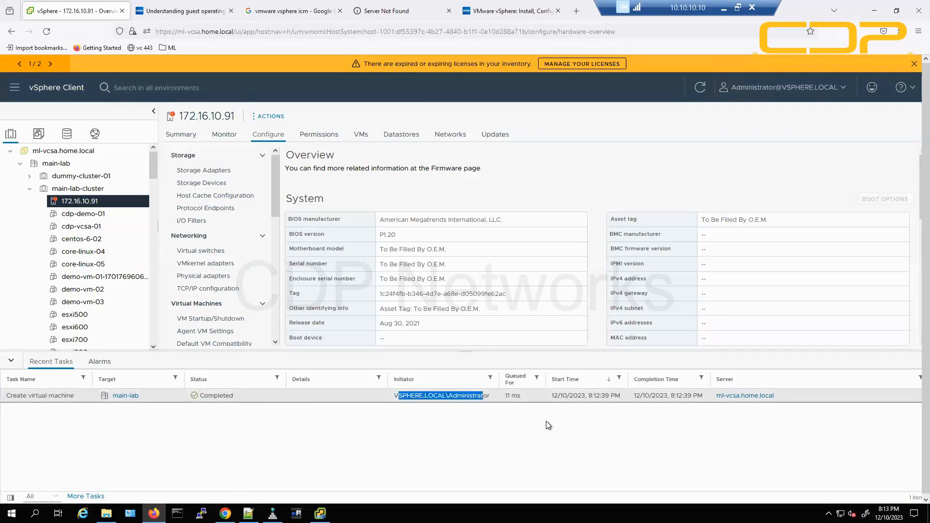
drag(554, 397, 587, 398)
click(665, 395)
drag(664, 395, 640, 396)
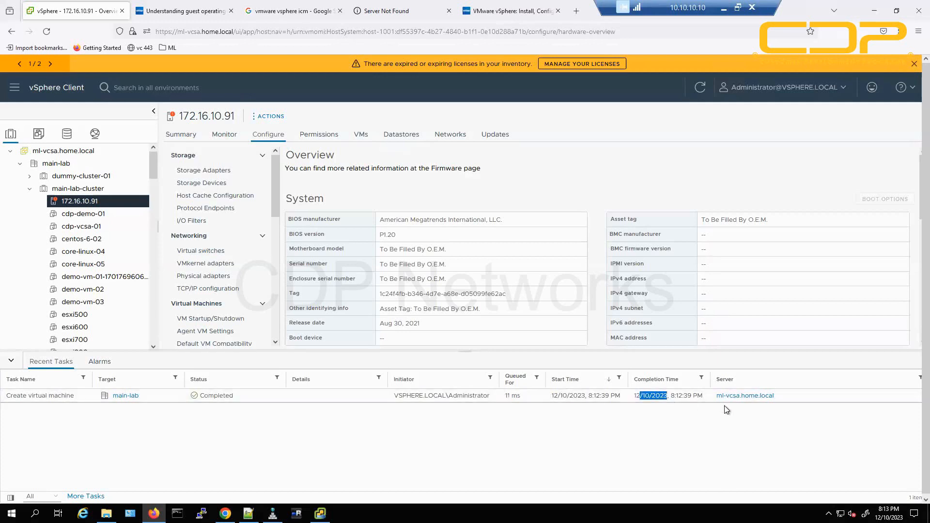
drag(790, 395, 712, 395)
click(713, 434)
click(82, 214)
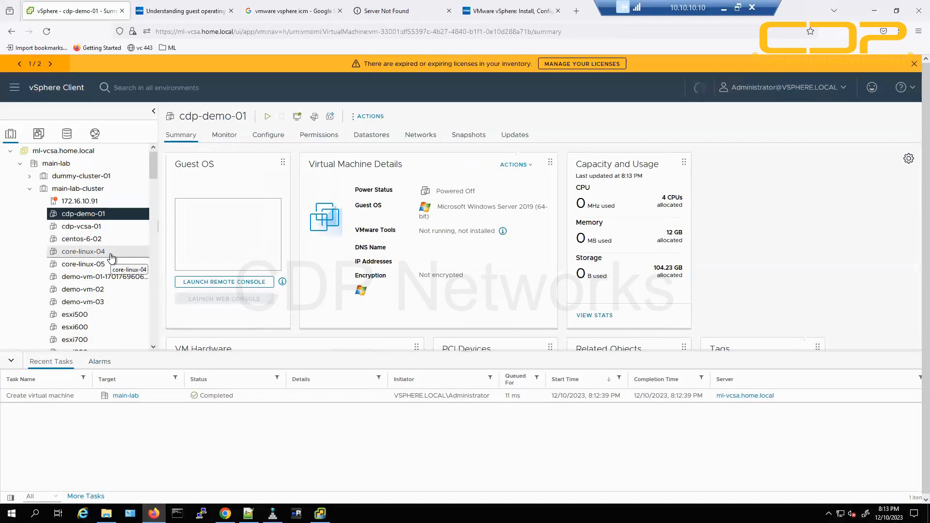
Hide Recent Tasks and review cdp-demo-01's Powered Off state and Windows Server 2019 (64-bit) guest OS.
click(11, 361)
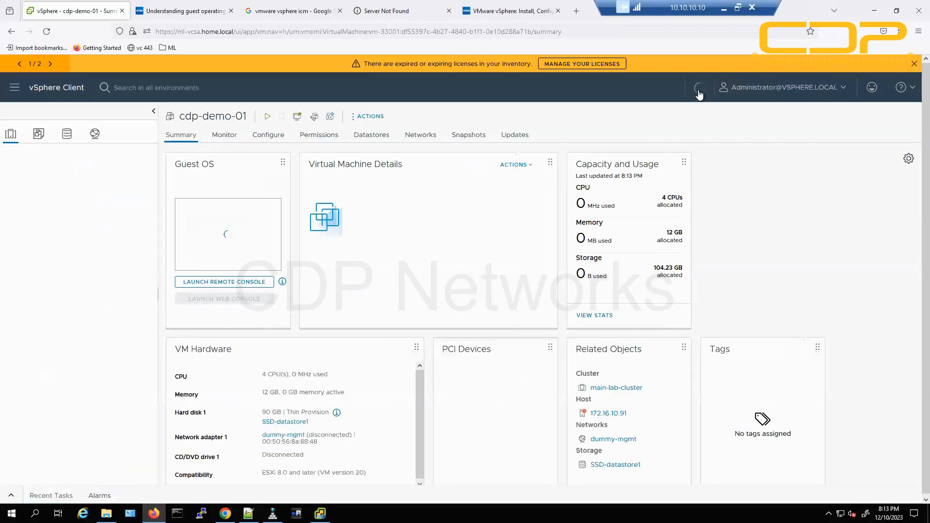
drag(178, 239, 263, 231)
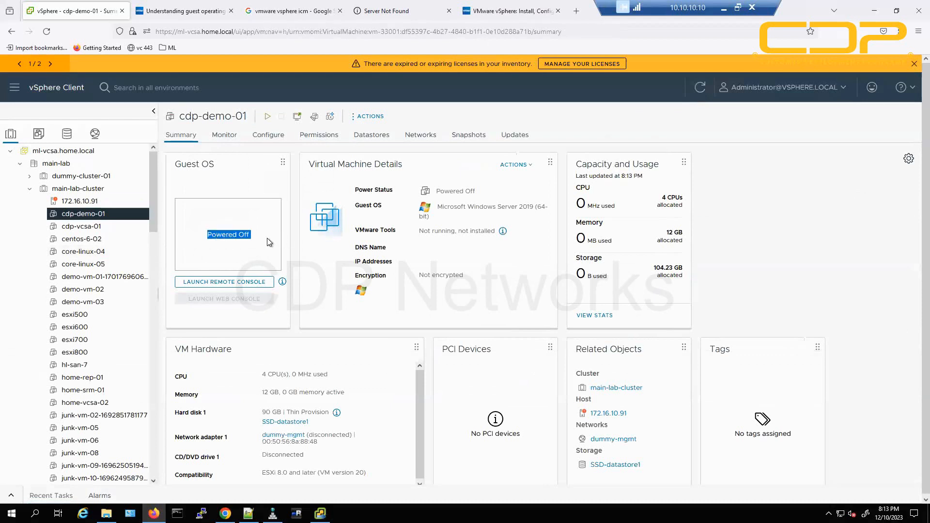
click(267, 237)
drag(444, 191, 557, 208)
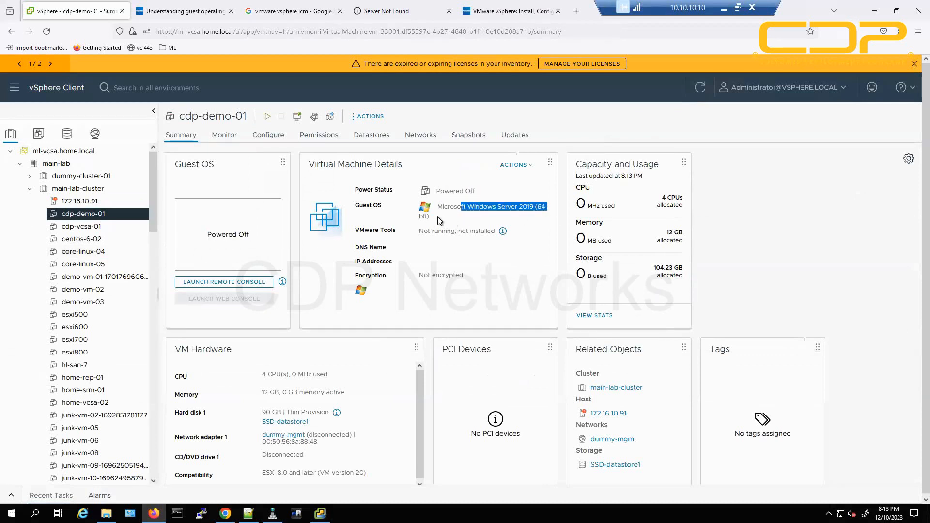
mouse_move(438, 217)
mouse_down()
mouse_move(489, 214)
mouse_move(436, 207)
mouse_up()
click(397, 231)
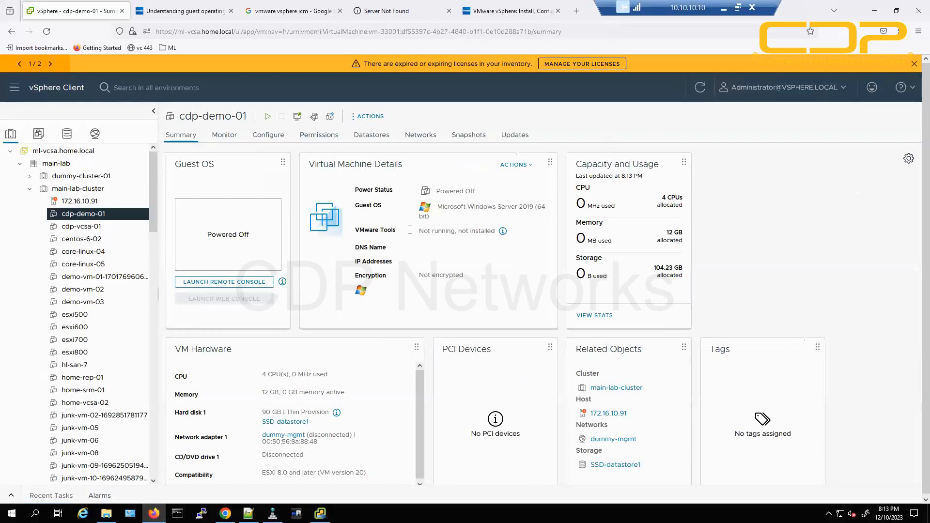
Check the VMware Tools status and draw a red box around the Guest OS line.
drag(364, 230, 491, 230)
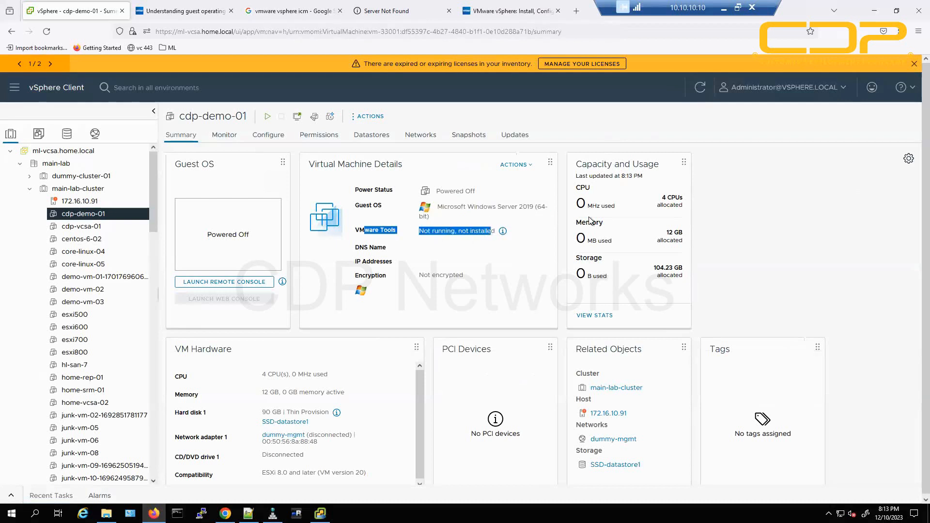
click(781, 234)
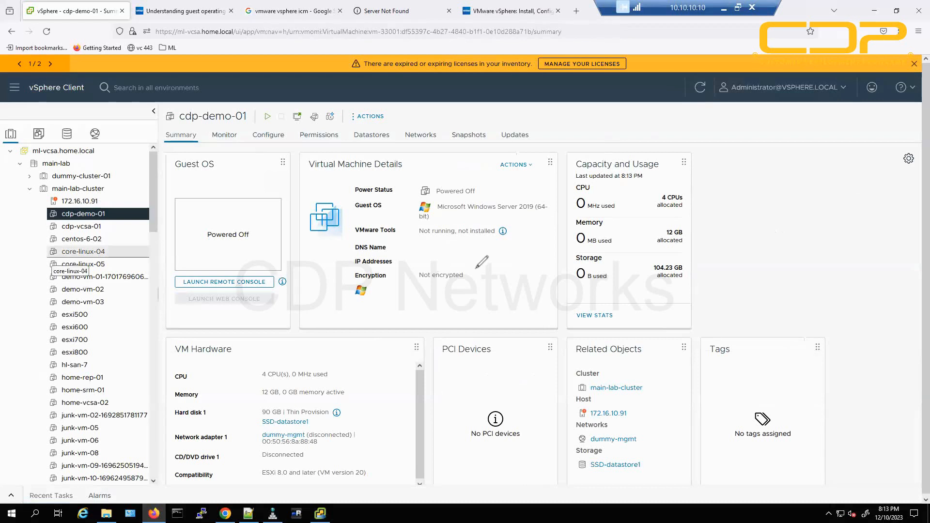
mouse_move(348, 224)
mouse_down()
mouse_move(571, 207)
mouse_move(562, 193)
mouse_up()
mouse_move(497, 192)
mouse_down()
mouse_move(417, 193)
mouse_move(349, 213)
mouse_move(348, 226)
mouse_up()
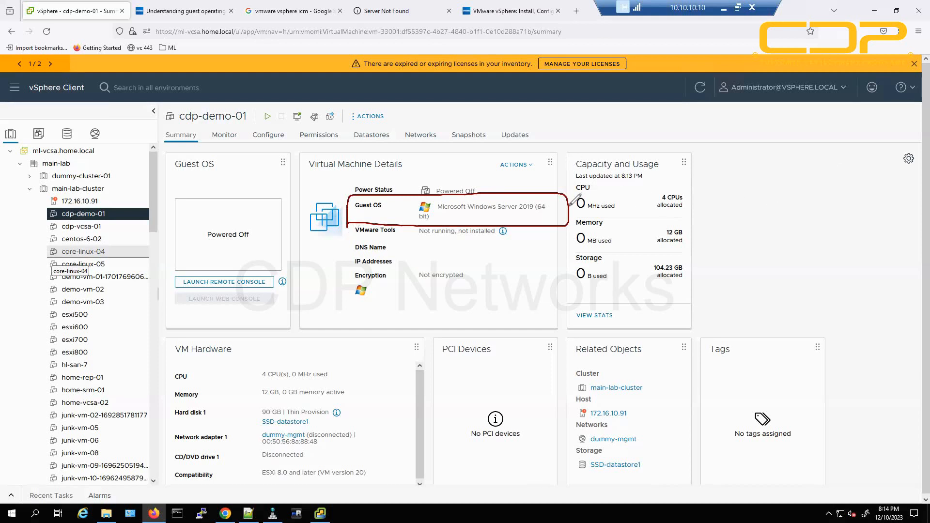
Annotate the Guest OS box with handwritten version, date and '2019 ONLY' notes, then erase them.
mouse_move(570, 209)
mouse_down()
mouse_move(795, 220)
mouse_move(837, 193)
mouse_move(904, 184)
mouse_move(914, 212)
mouse_up()
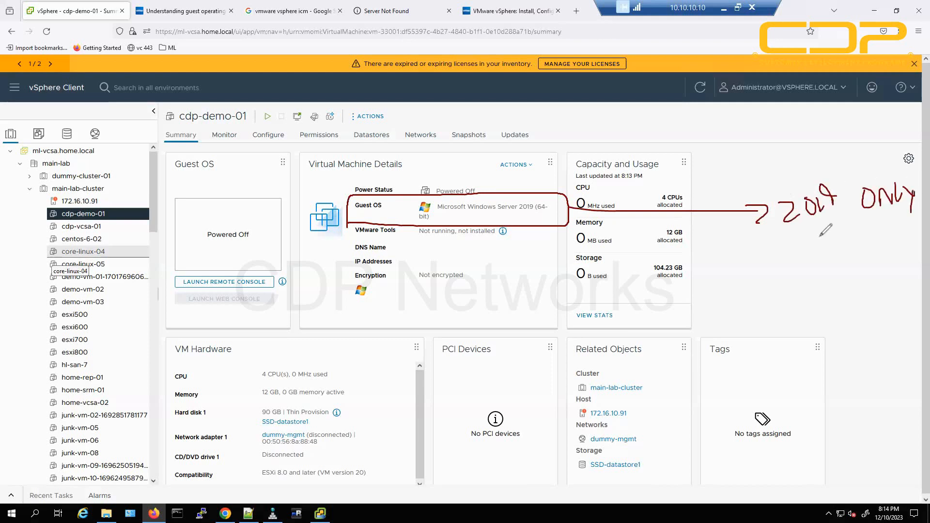
mouse_move(834, 238)
mouse_down()
mouse_move(807, 274)
mouse_move(827, 262)
mouse_move(836, 252)
mouse_move(768, 287)
mouse_up()
mouse_move(823, 291)
mouse_down()
mouse_move(831, 310)
mouse_move(807, 322)
mouse_move(814, 296)
mouse_move(853, 291)
mouse_move(865, 310)
mouse_move(818, 334)
mouse_move(861, 331)
mouse_move(856, 355)
mouse_move(907, 328)
mouse_up()
drag(838, 361, 926, 334)
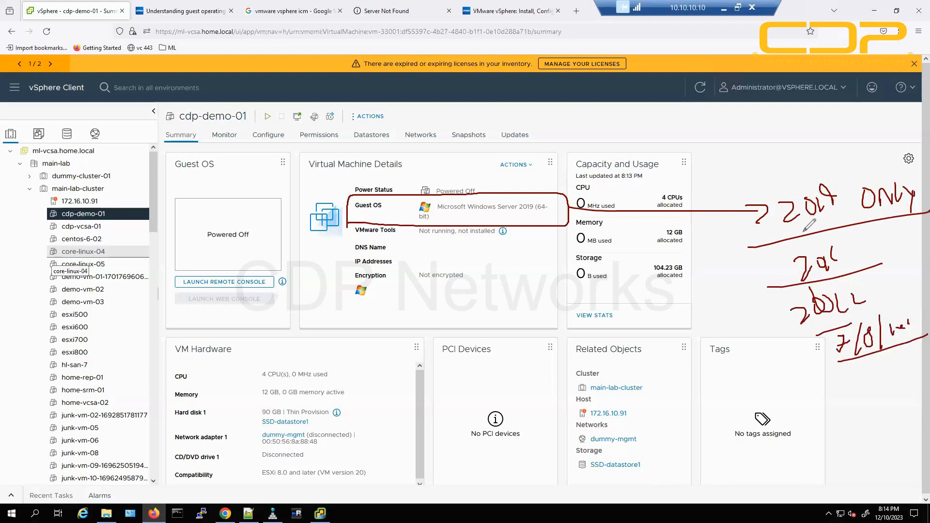
drag(756, 235, 894, 207)
drag(809, 236, 895, 220)
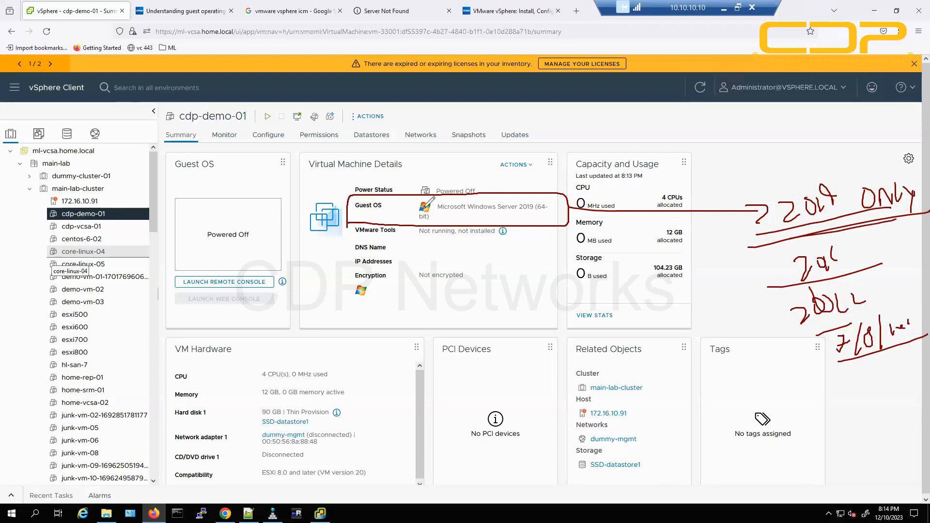
mouse_move(511, 213)
mouse_down()
mouse_move(487, 221)
mouse_move(504, 219)
mouse_move(492, 234)
mouse_move(521, 218)
mouse_up()
key(e)
Mark the Guest OS entry, CPU 0 MHz used reading and Server 2019 line, then wipe the markup.
mouse_move(408, 197)
mouse_down()
mouse_move(386, 195)
mouse_move(420, 229)
mouse_move(614, 205)
mouse_move(398, 199)
mouse_up()
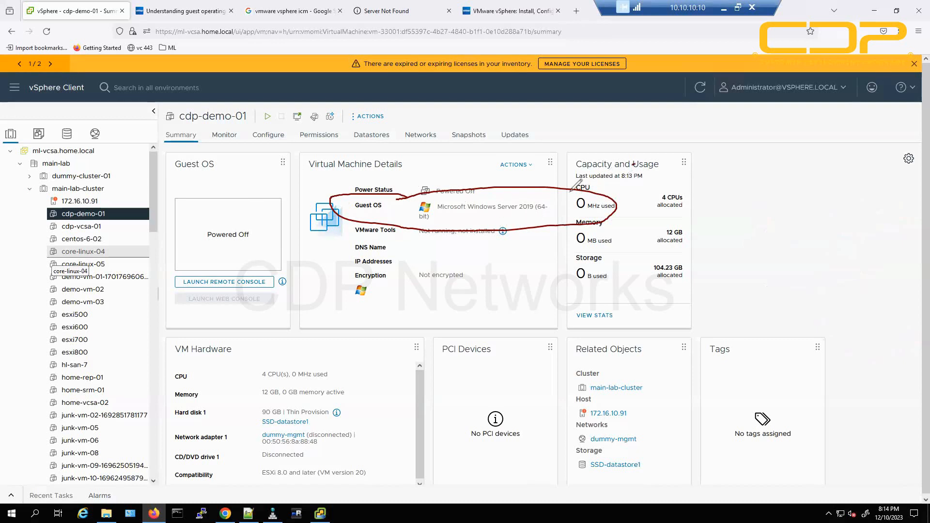
drag(571, 192, 635, 164)
drag(570, 184, 584, 193)
mouse_move(693, 167)
mouse_down()
mouse_move(566, 213)
mouse_move(604, 211)
mouse_up()
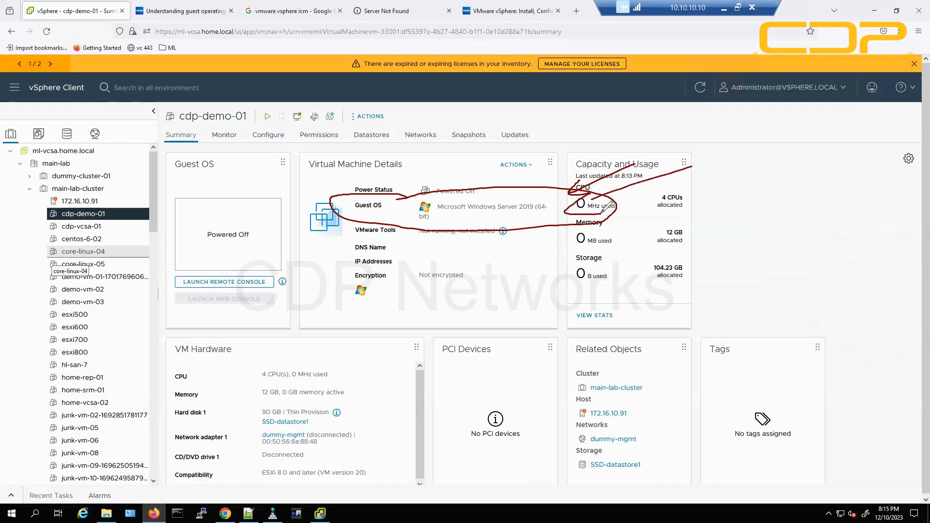
drag(602, 212, 603, 216)
drag(446, 219, 536, 216)
drag(469, 225, 537, 223)
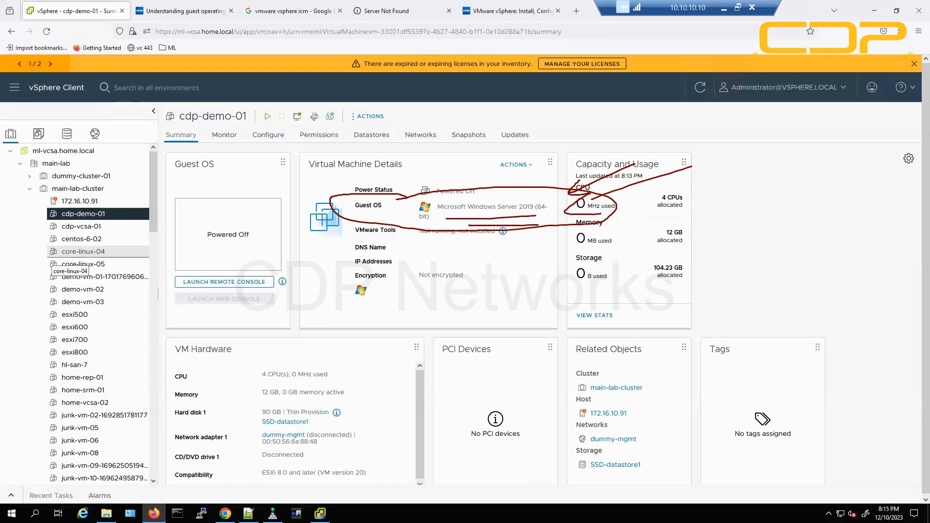
key(Escape)
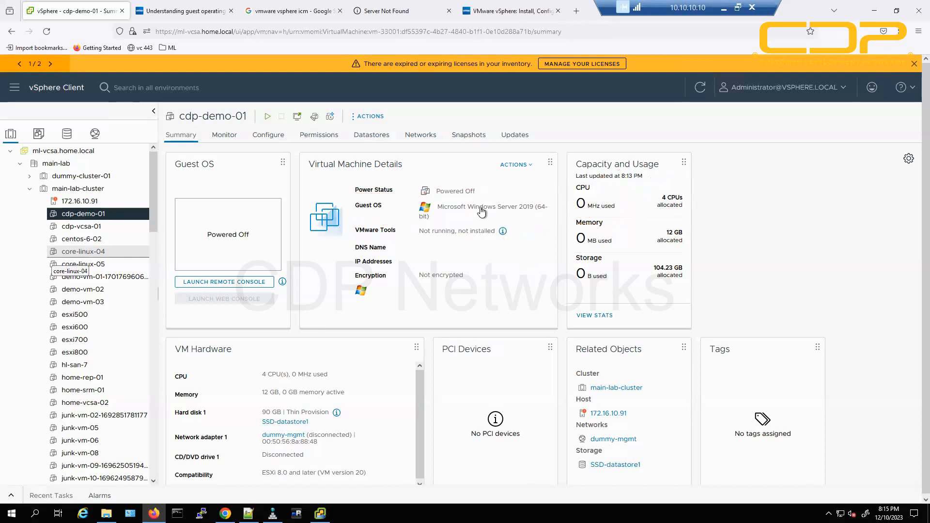
drag(480, 206, 546, 207)
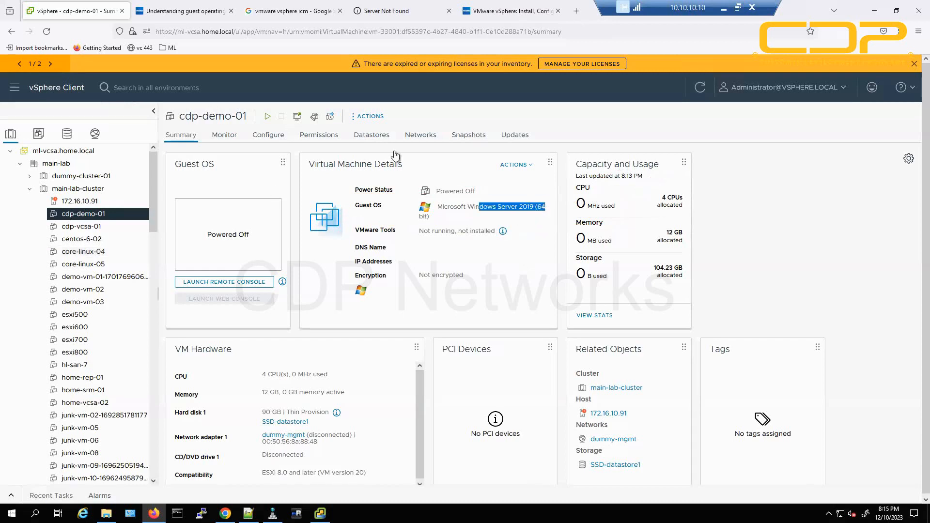
click(312, 207)
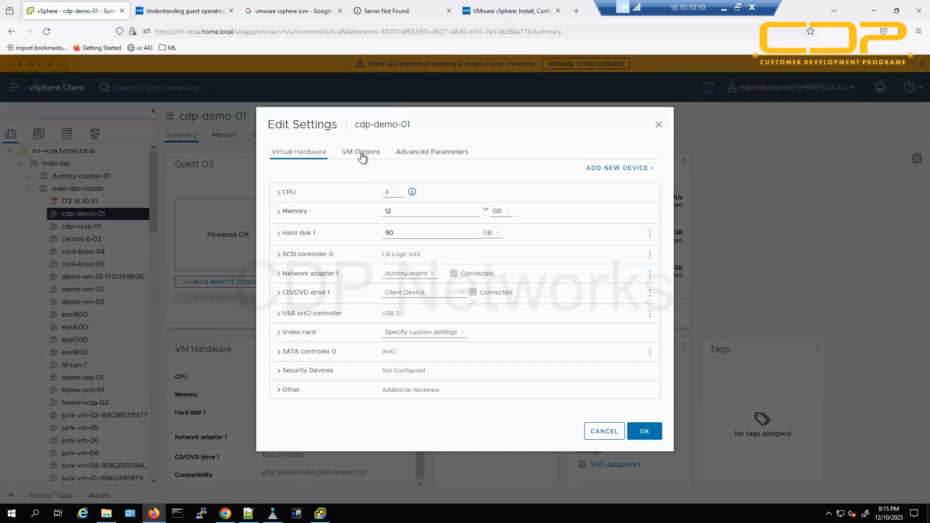
click(361, 154)
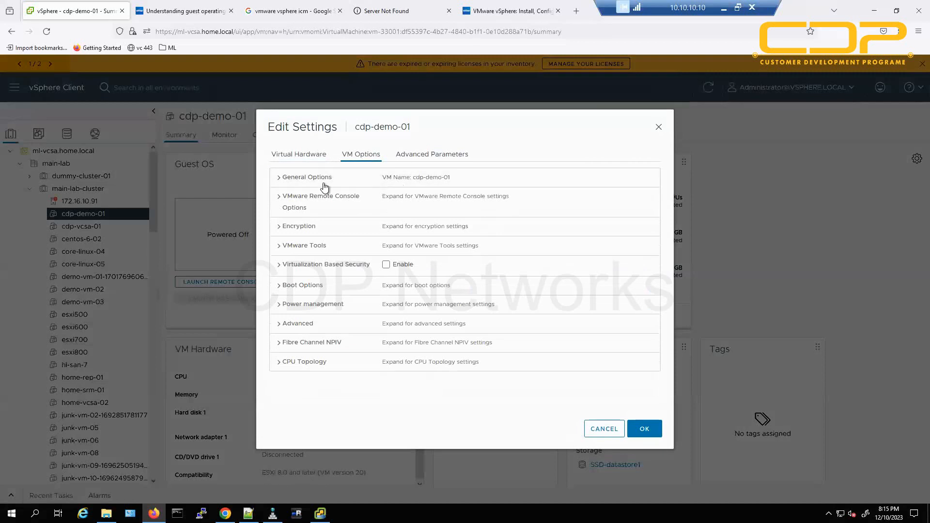
click(299, 178)
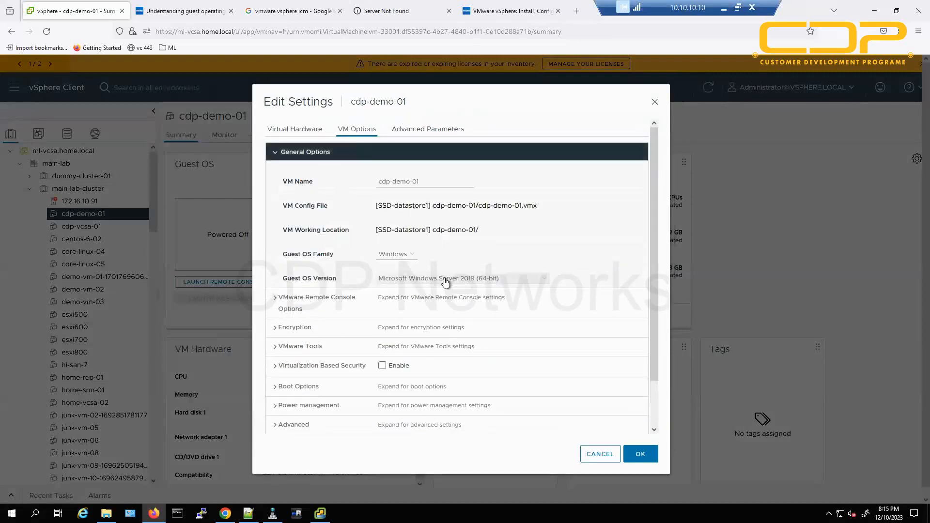
click(444, 278)
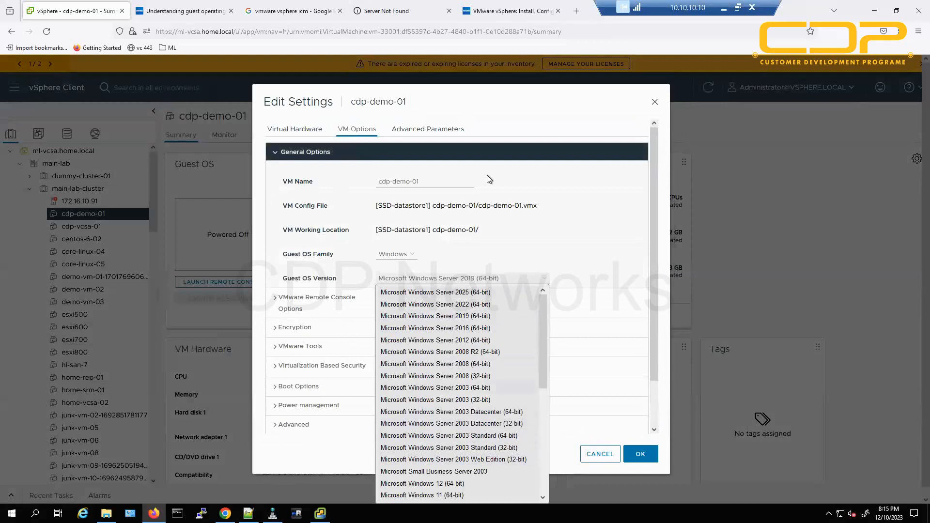
click(531, 125)
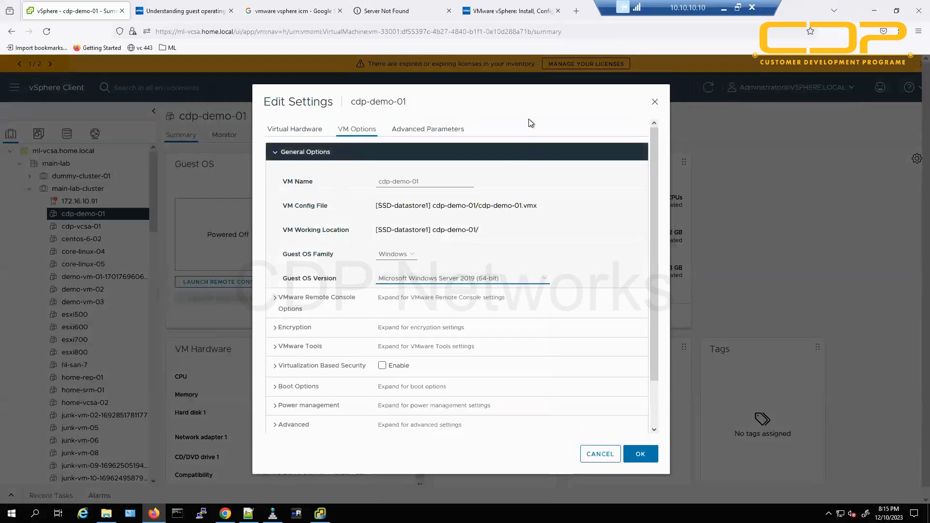
click(460, 284)
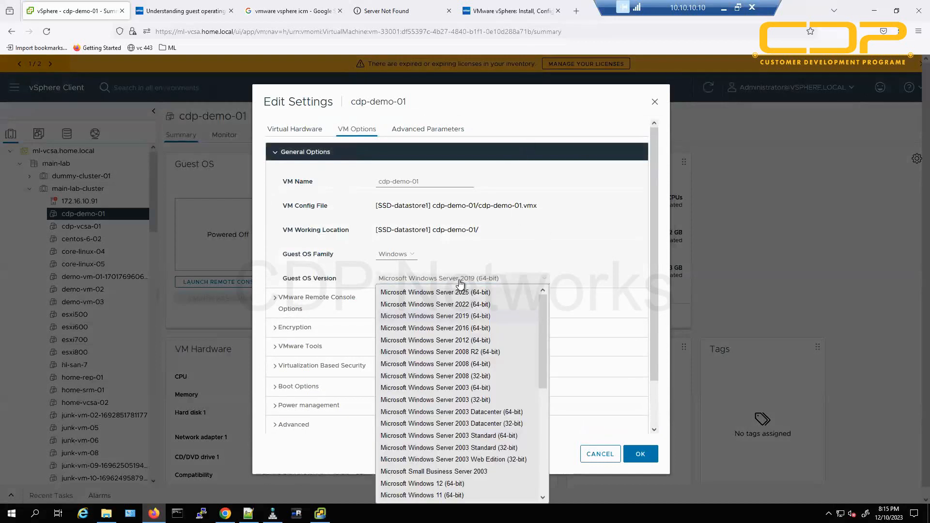
click(467, 388)
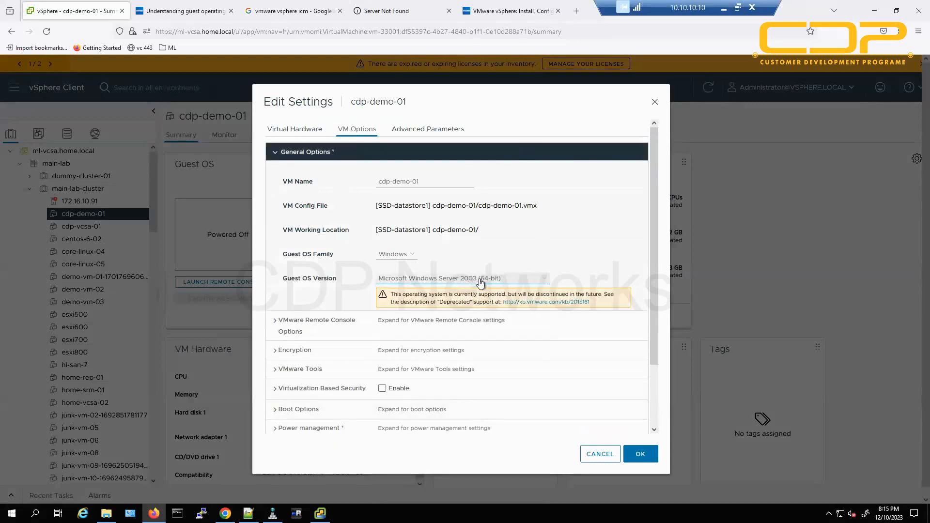
click(465, 282)
click(577, 112)
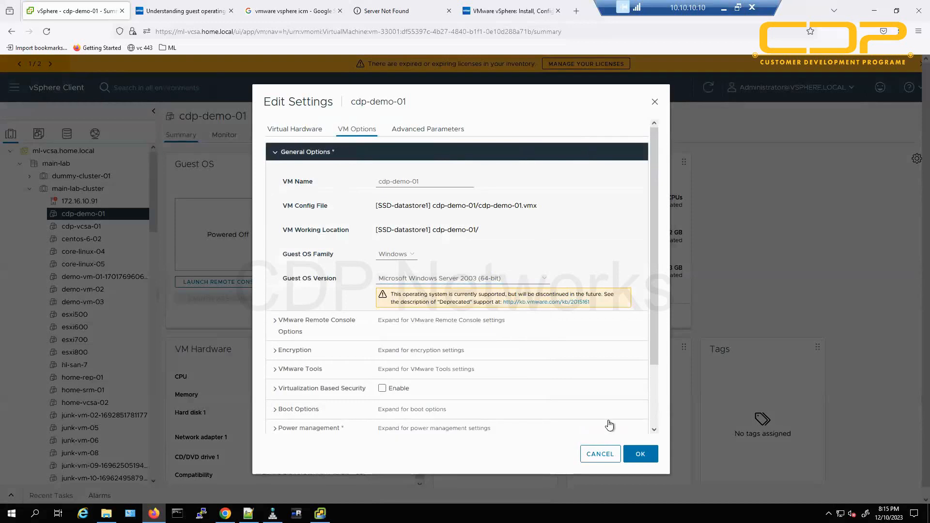
click(601, 454)
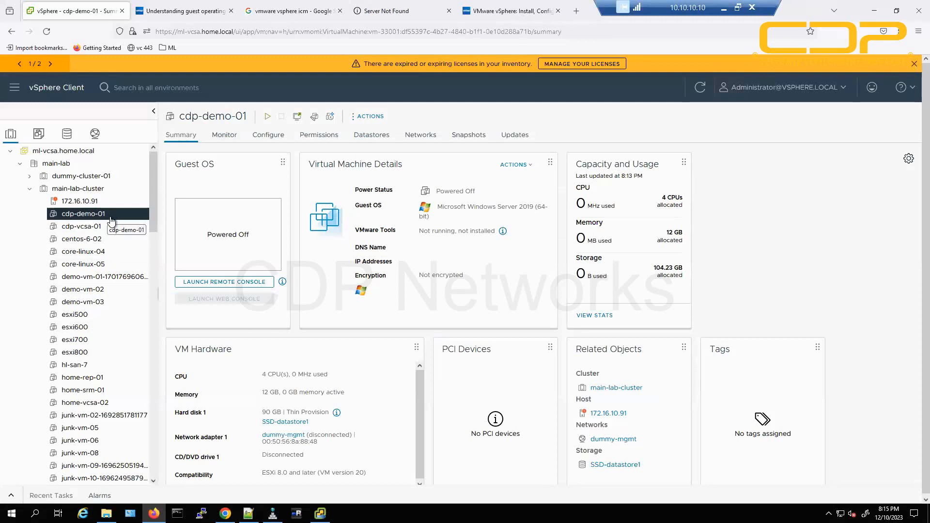
drag(444, 207, 548, 207)
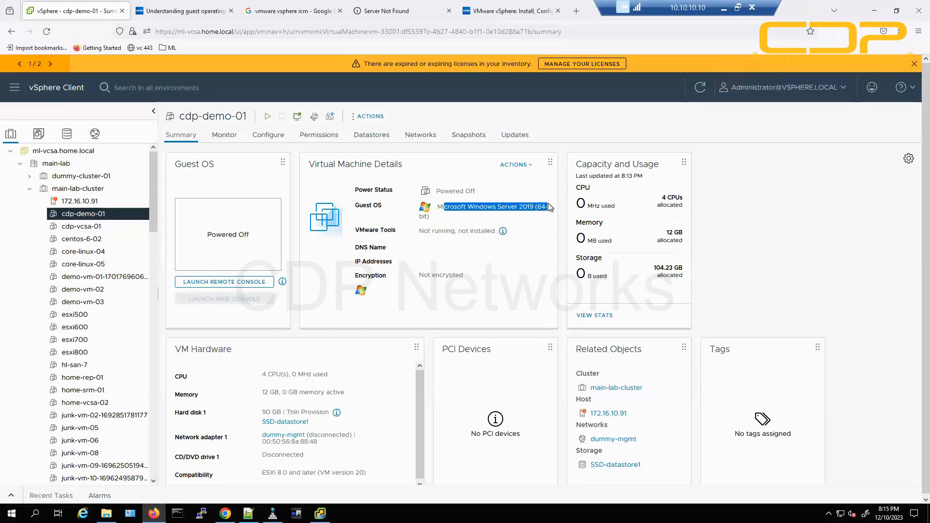
click(315, 123)
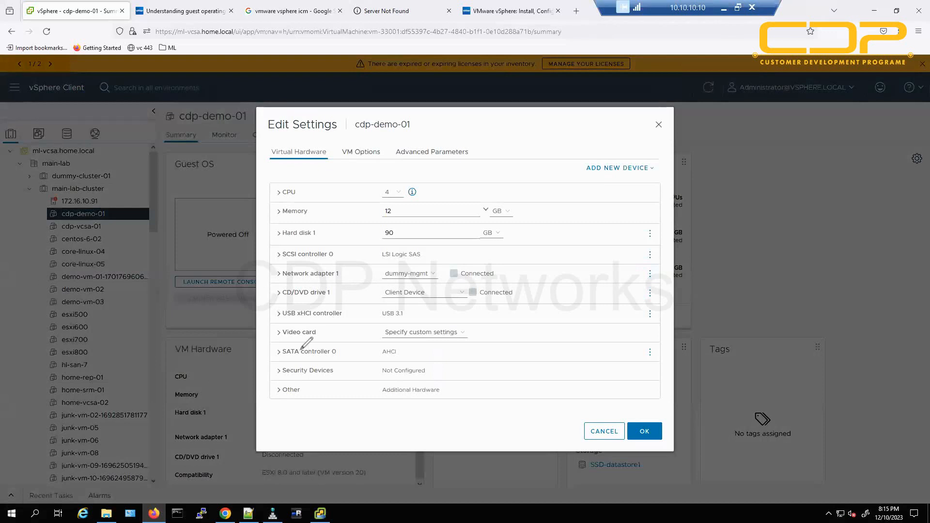
mouse_move(263, 408)
mouse_down()
mouse_move(267, 315)
mouse_move(279, 308)
mouse_move(484, 309)
mouse_move(522, 401)
mouse_move(266, 417)
mouse_up()
mouse_move(273, 267)
mouse_down()
mouse_move(430, 270)
mouse_move(341, 241)
mouse_move(267, 265)
mouse_move(292, 264)
mouse_up()
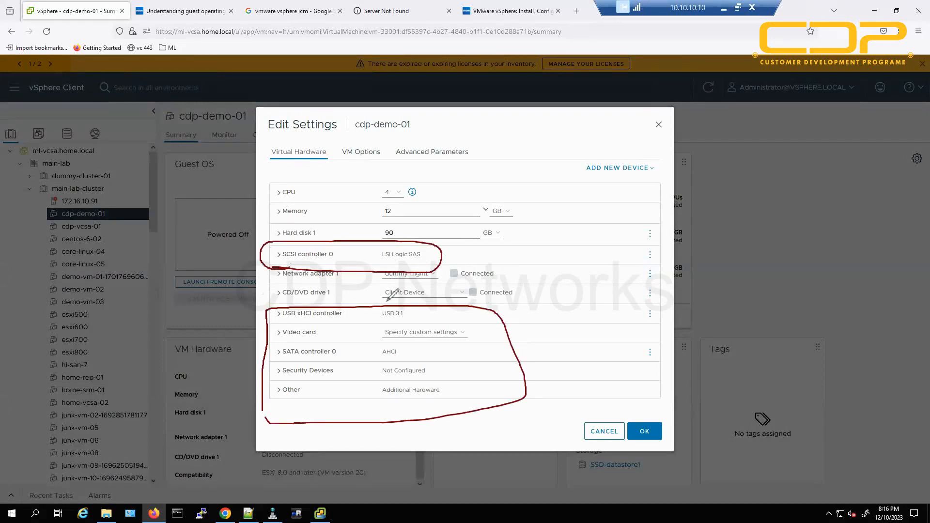
mouse_move(439, 253)
mouse_down()
mouse_move(616, 237)
mouse_move(611, 259)
mouse_up()
drag(680, 208, 658, 246)
drag(663, 187, 672, 251)
drag(781, 174, 772, 228)
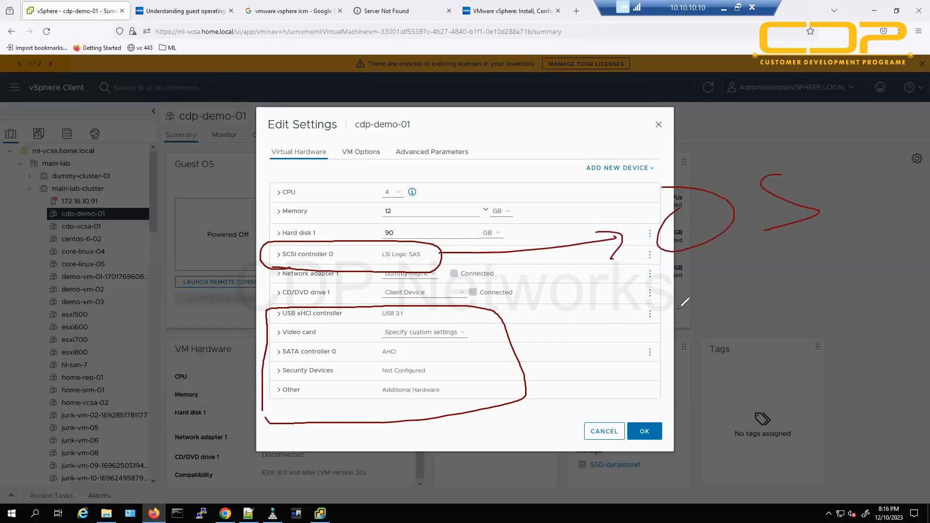
drag(558, 343, 678, 310)
drag(662, 303, 679, 326)
drag(742, 277, 740, 300)
drag(850, 285, 677, 333)
drag(753, 327, 830, 308)
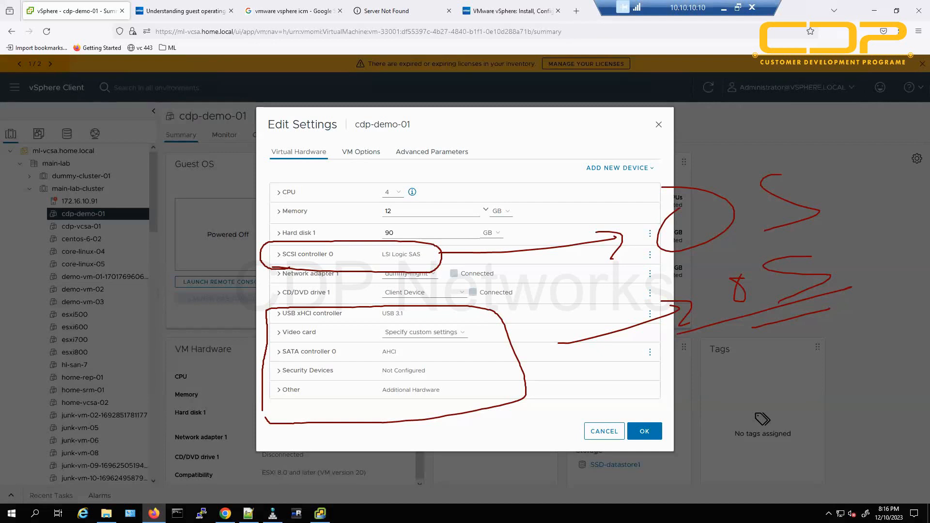
key(Escape)
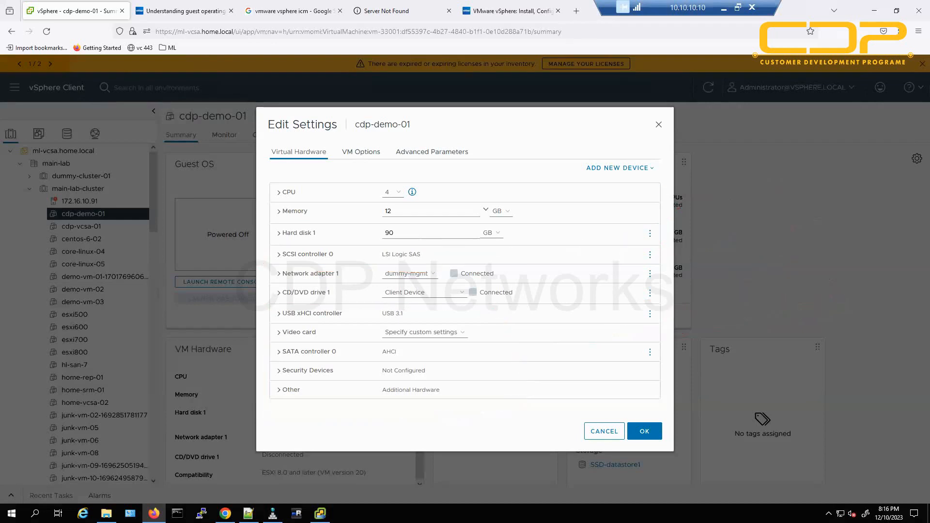
click(595, 432)
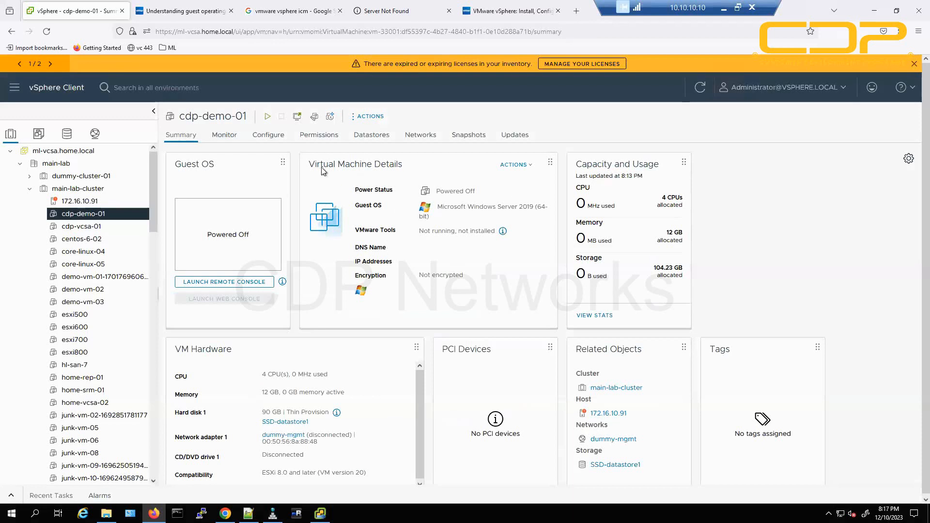
drag(457, 207, 550, 210)
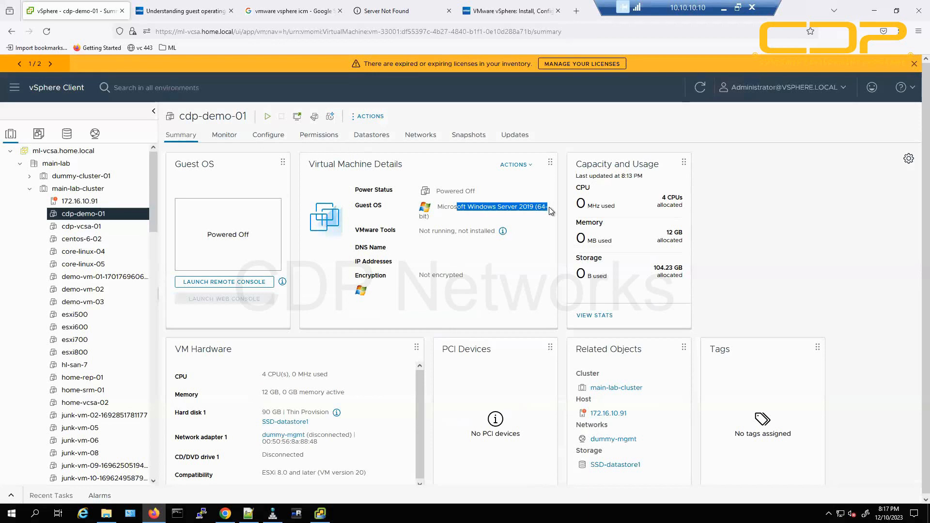
click(730, 220)
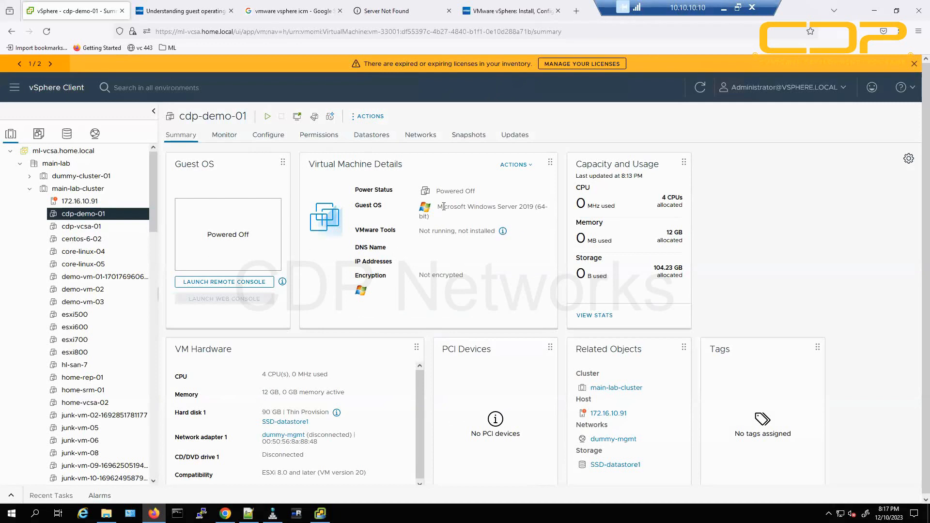
drag(444, 207, 557, 207)
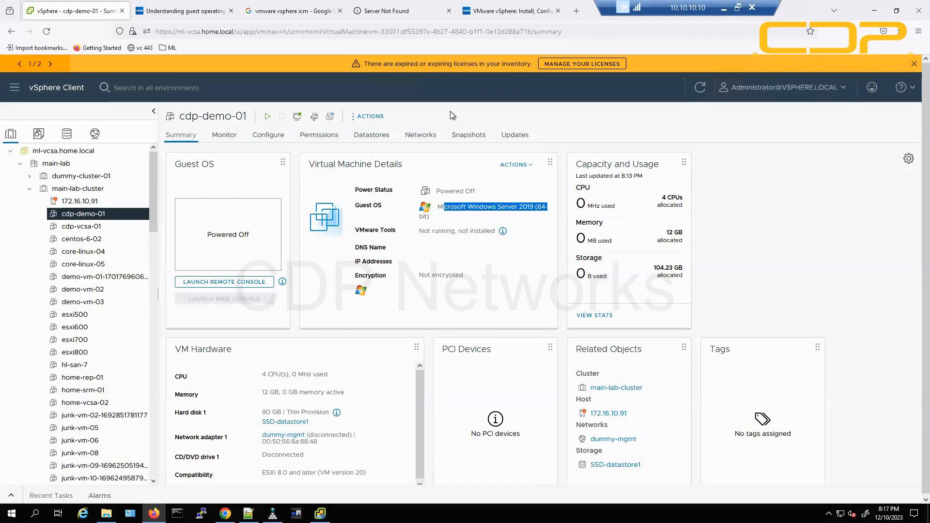
click(350, 123)
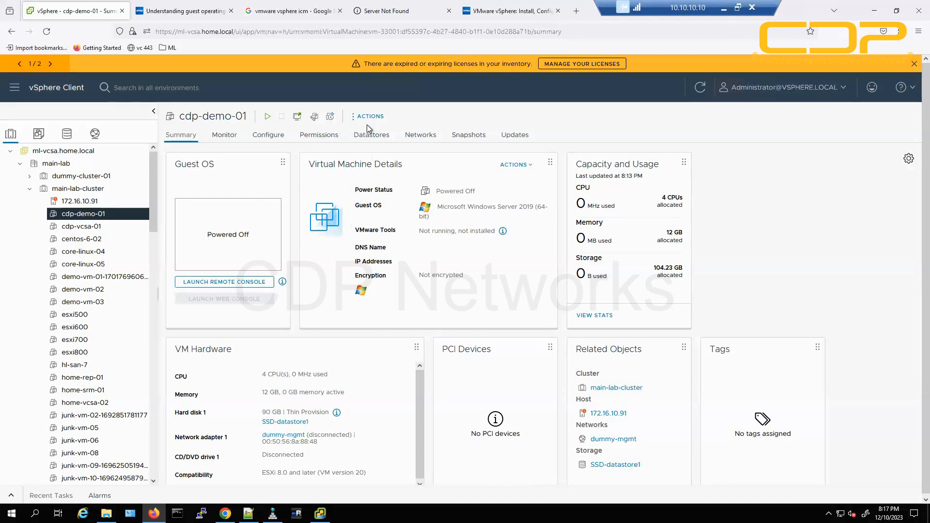
right_click(91, 215)
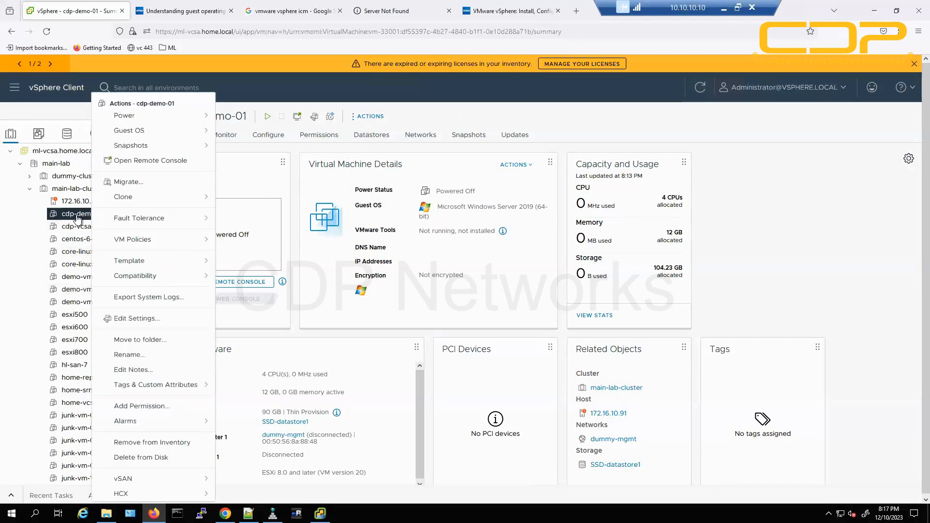
drag(120, 103, 198, 108)
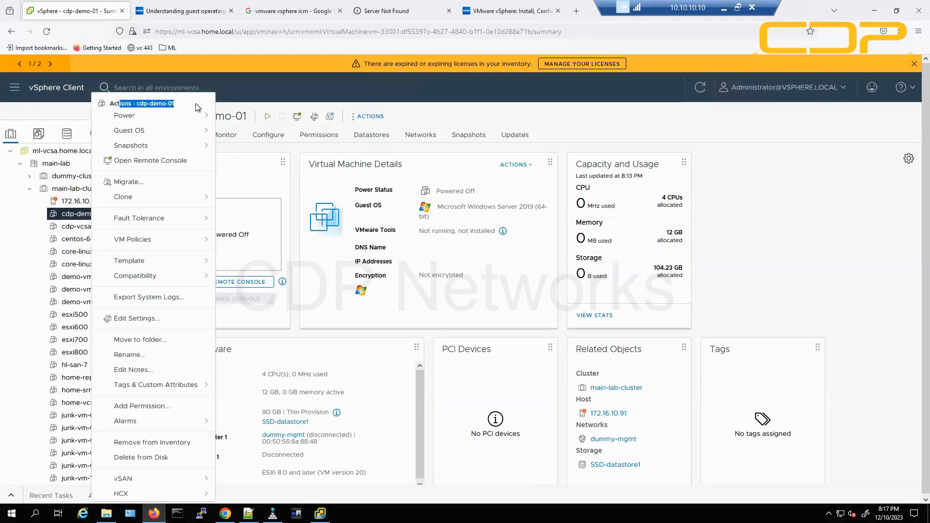
click(790, 264)
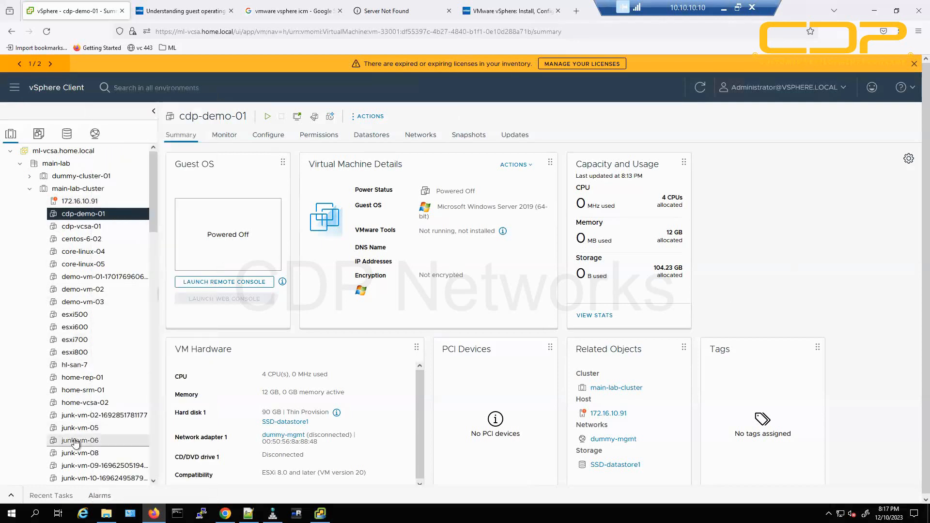
right_click(82, 230)
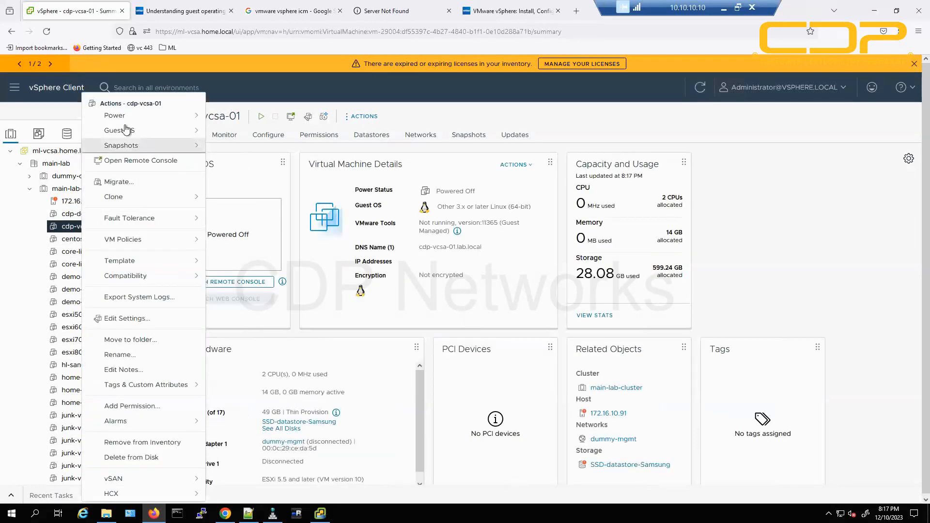
drag(108, 104, 158, 107)
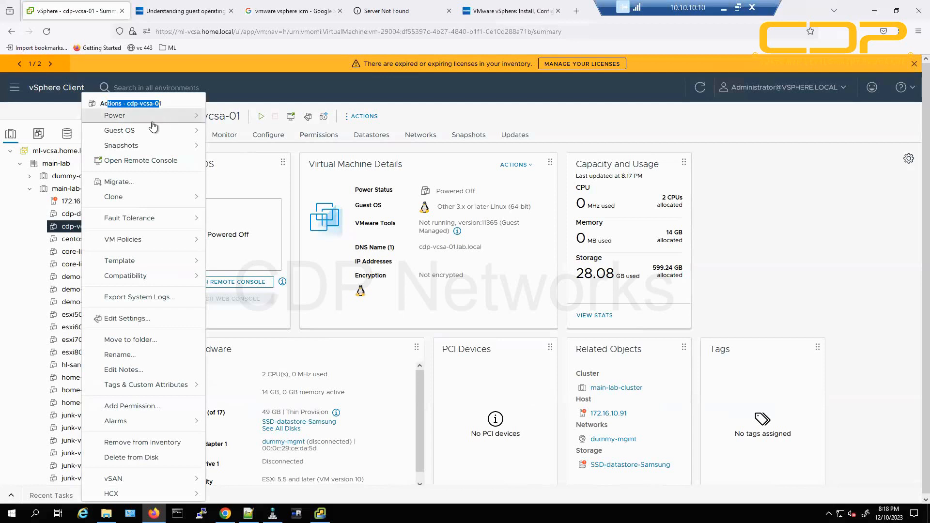
click(120, 103)
drag(116, 104, 171, 105)
triple_click(171, 103)
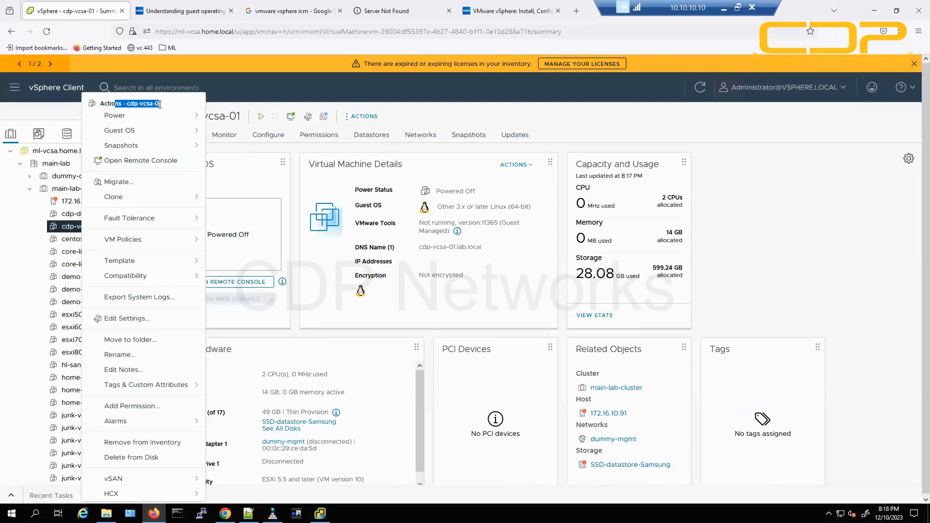
click(184, 105)
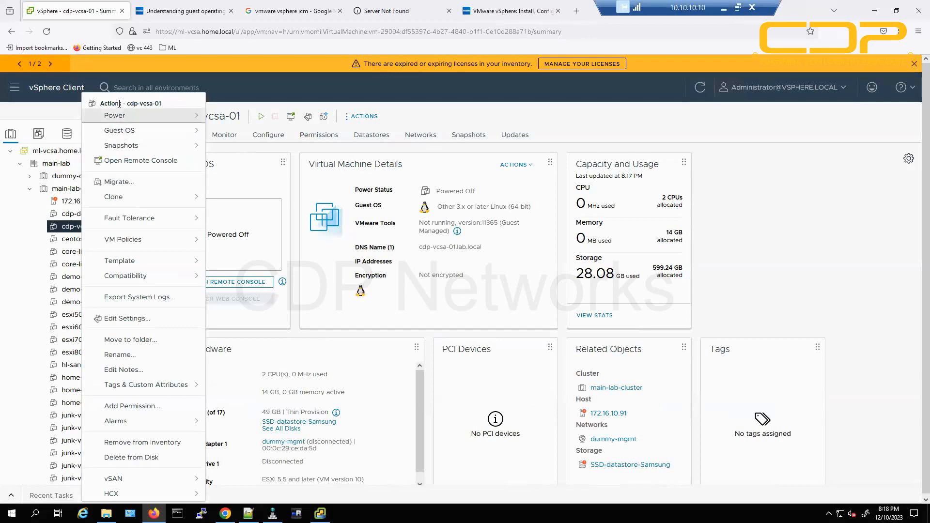
drag(99, 104, 176, 103)
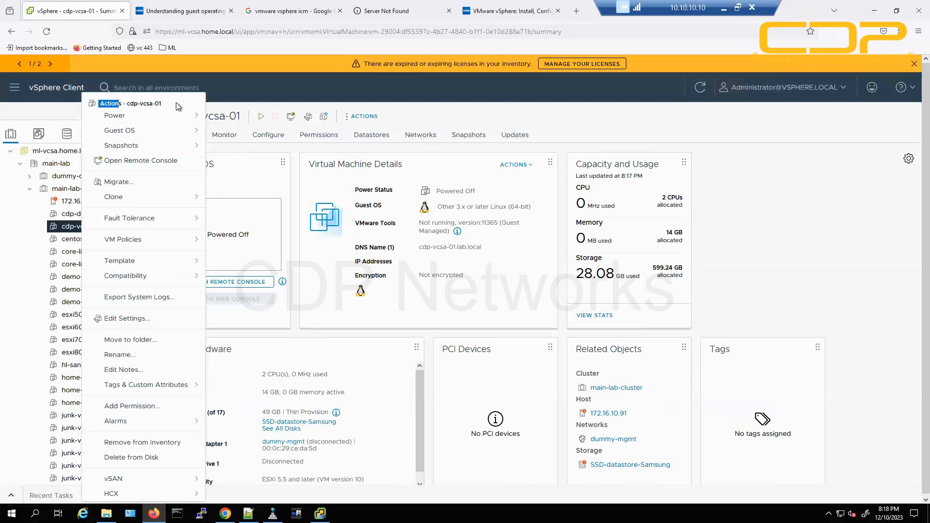
click(176, 103)
click(780, 192)
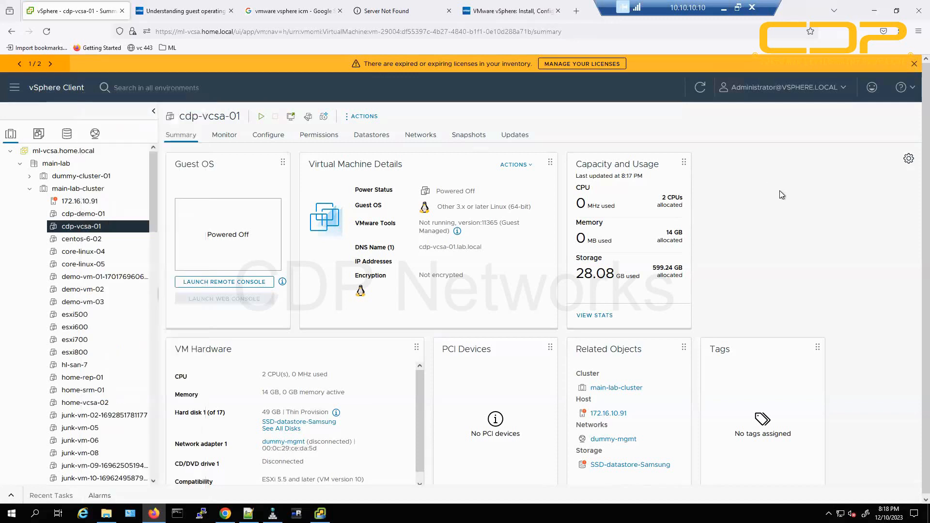
Open cdp-demo-01's Actions menu from the inventory and close it without powering on.
right_click(97, 216)
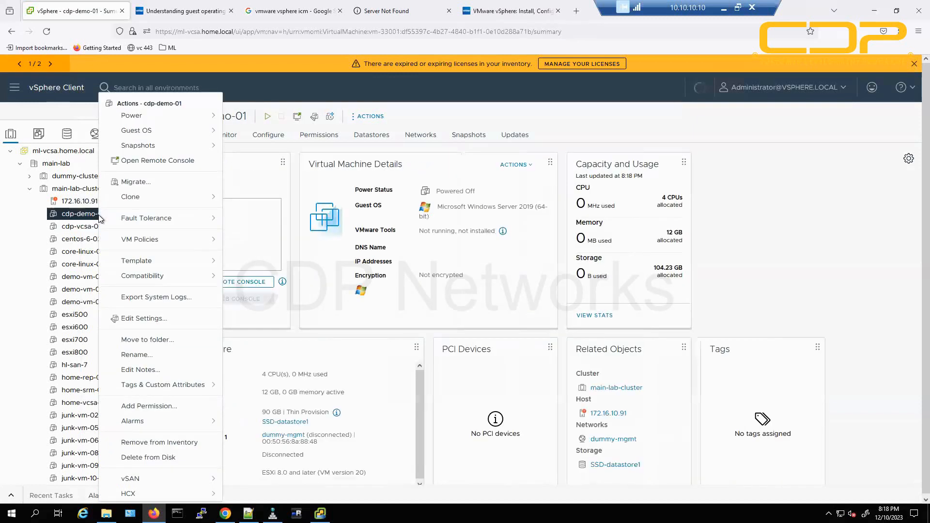
drag(116, 104, 127, 103)
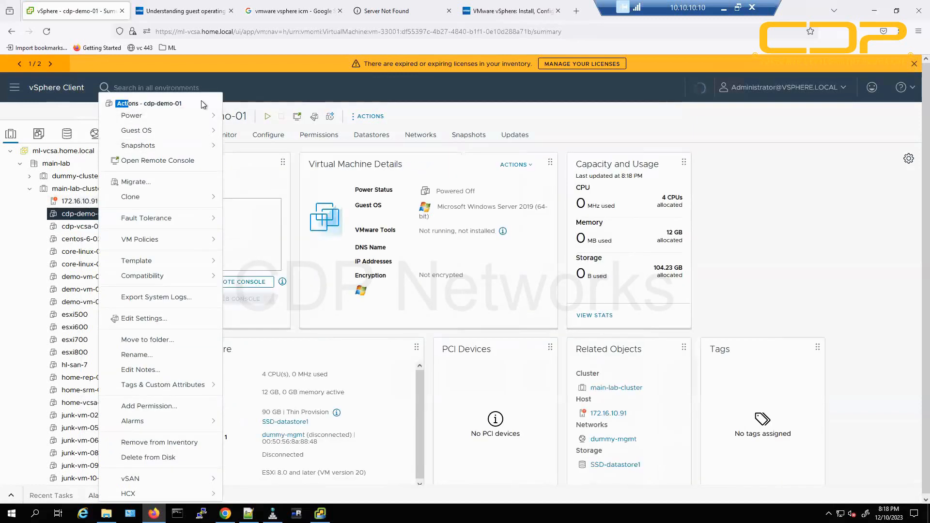
click(165, 105)
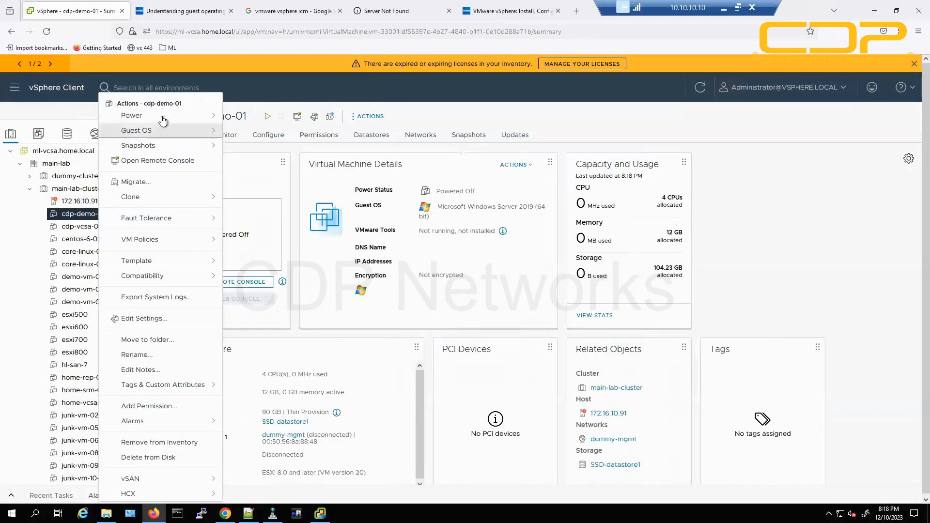
mouse_move(151, 119)
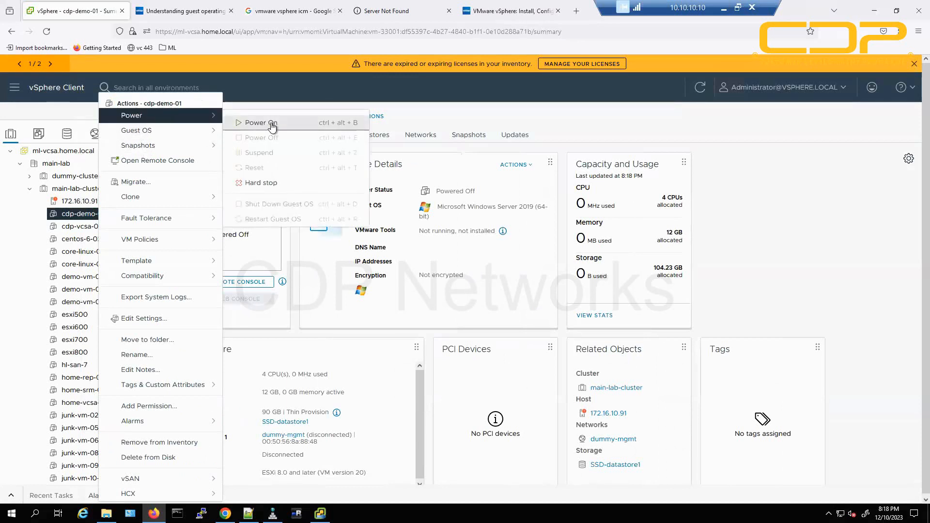
click(364, 123)
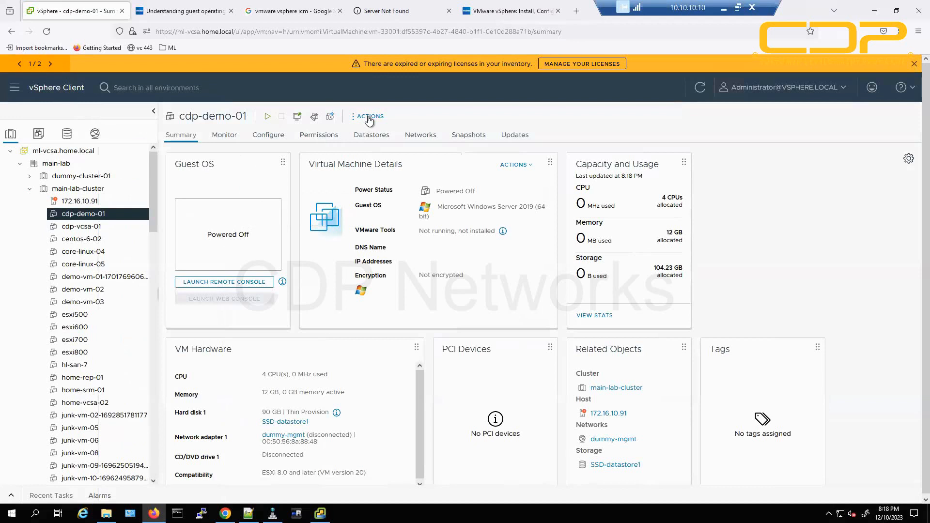
click(368, 118)
mouse_move(451, 117)
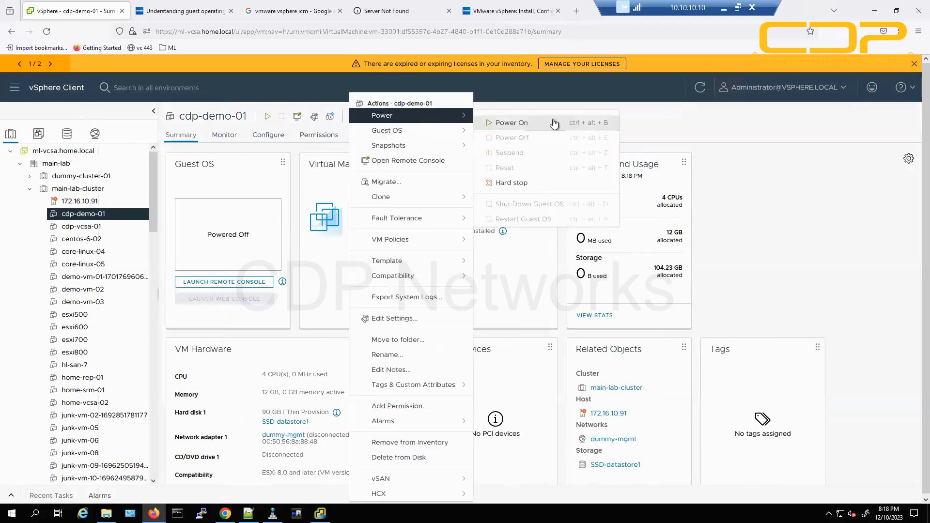
click(297, 177)
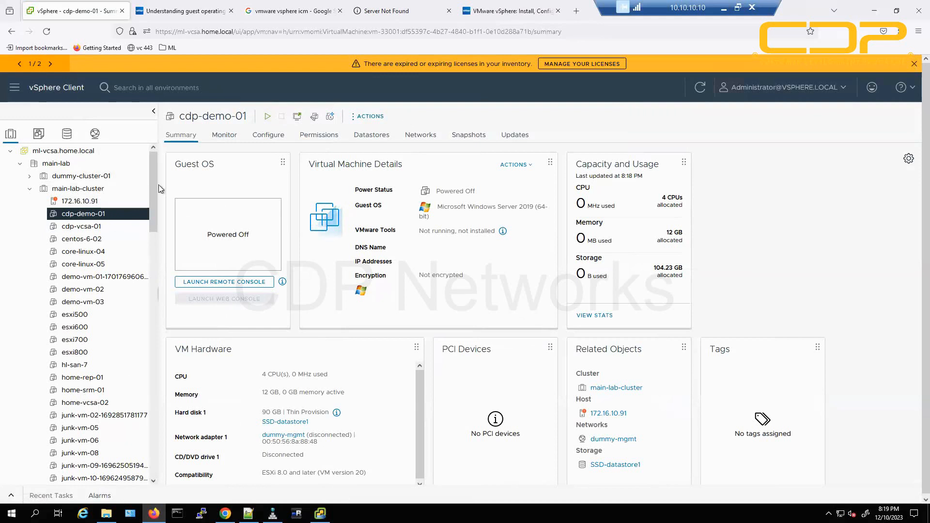
Reopen and dismiss the Actions menu, then expand Recent Tasks showing the Completed create task.
right_click(103, 213)
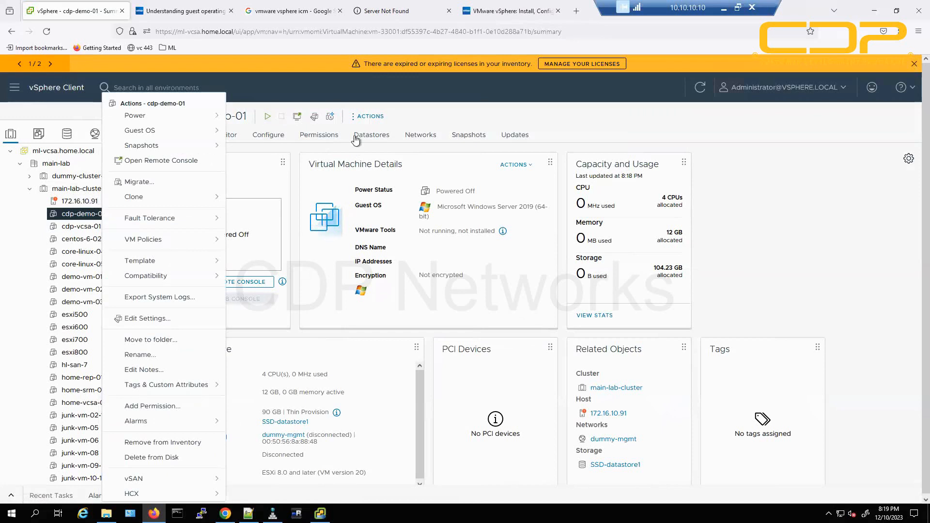
click(368, 118)
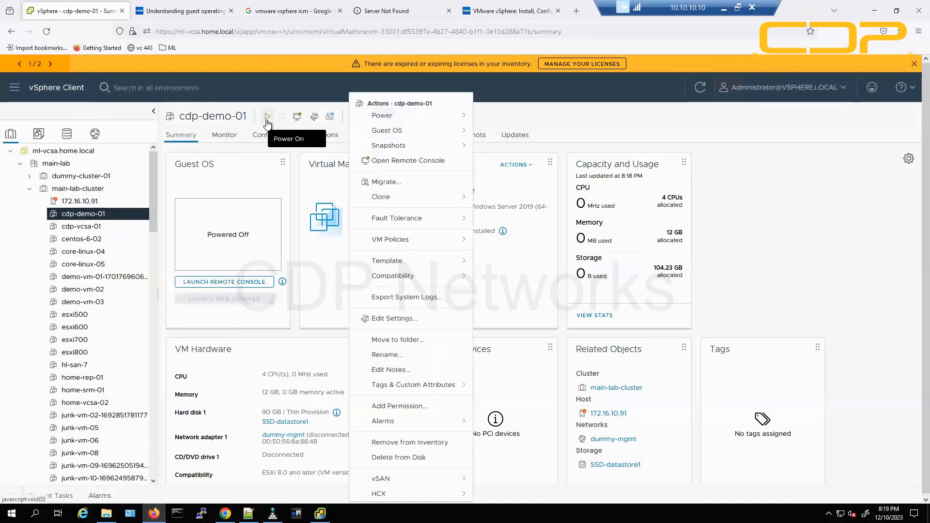
click(789, 289)
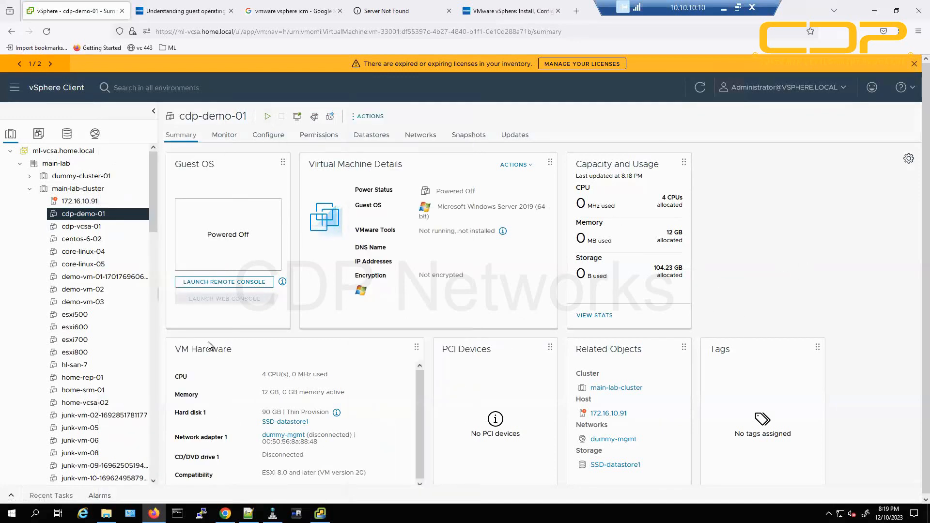
click(13, 495)
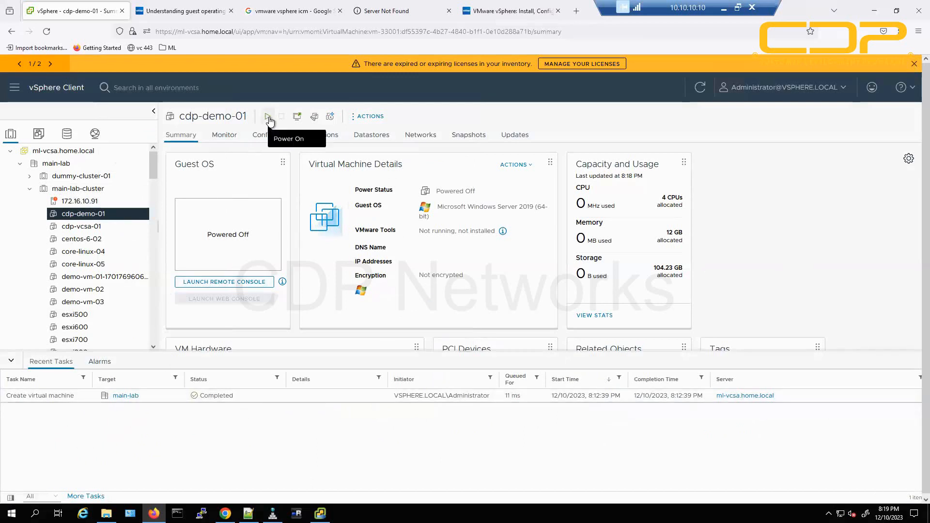
Power on cdp-demo-01 and confirm the Initialize powering On and Power On virtual machine tasks completed.
click(267, 117)
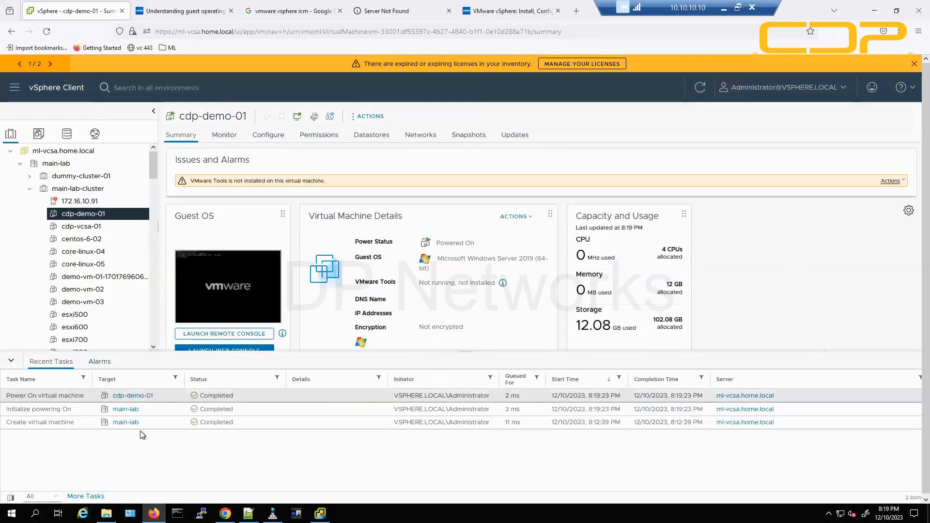
drag(11, 410, 73, 411)
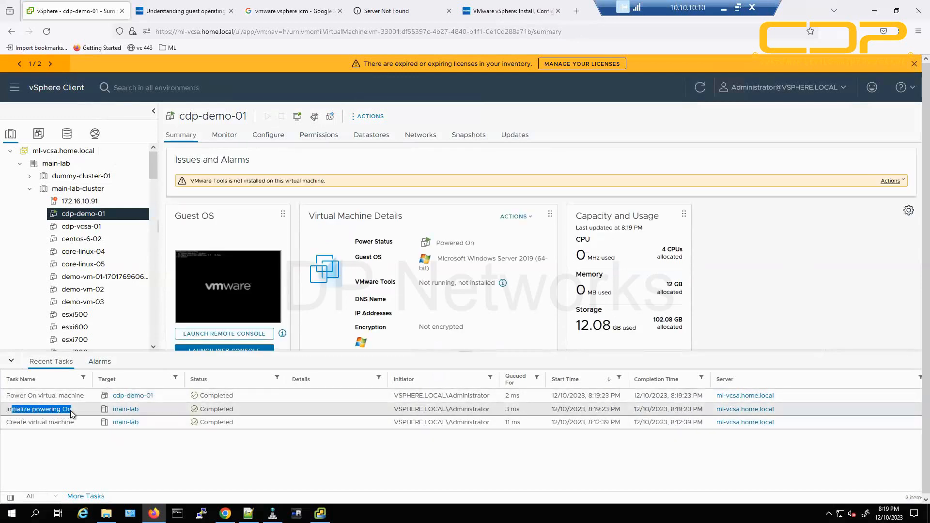
click(246, 410)
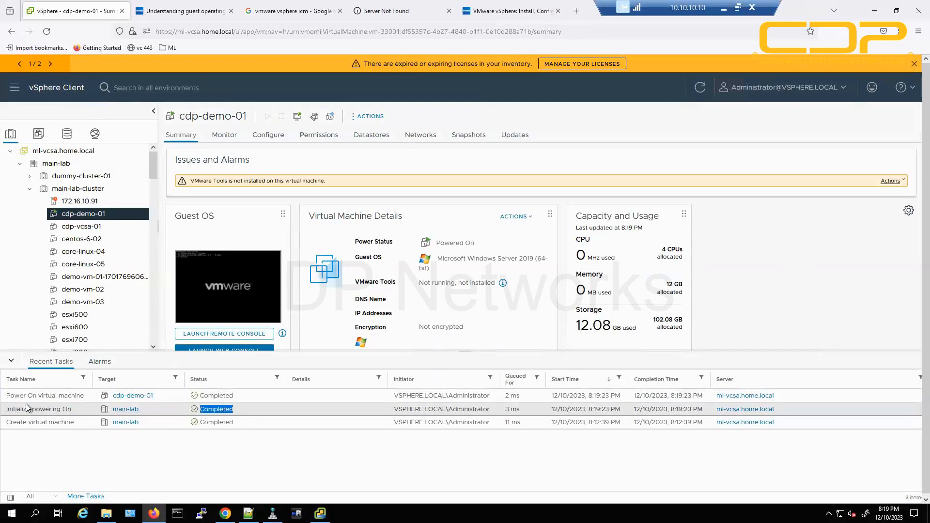
drag(19, 396, 136, 401)
drag(252, 395, 192, 402)
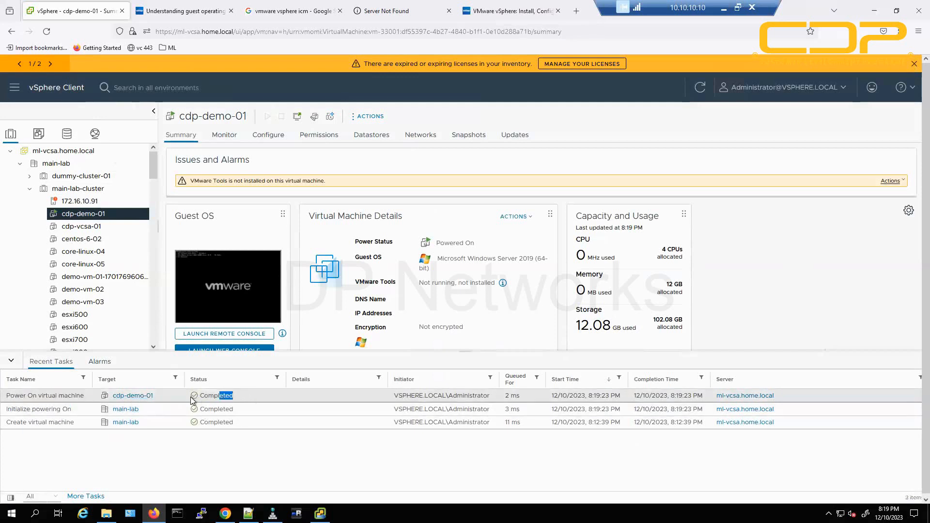
click(243, 454)
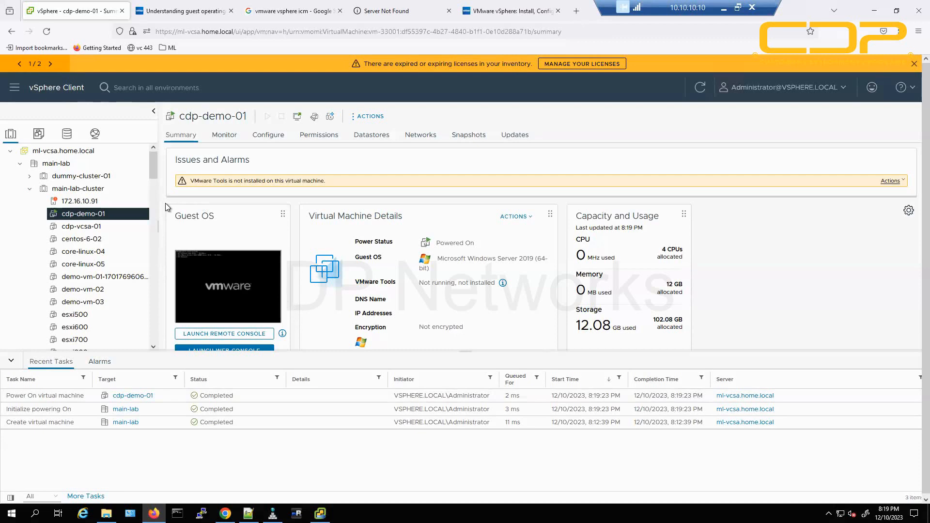
scroll(305, 254, down, 2)
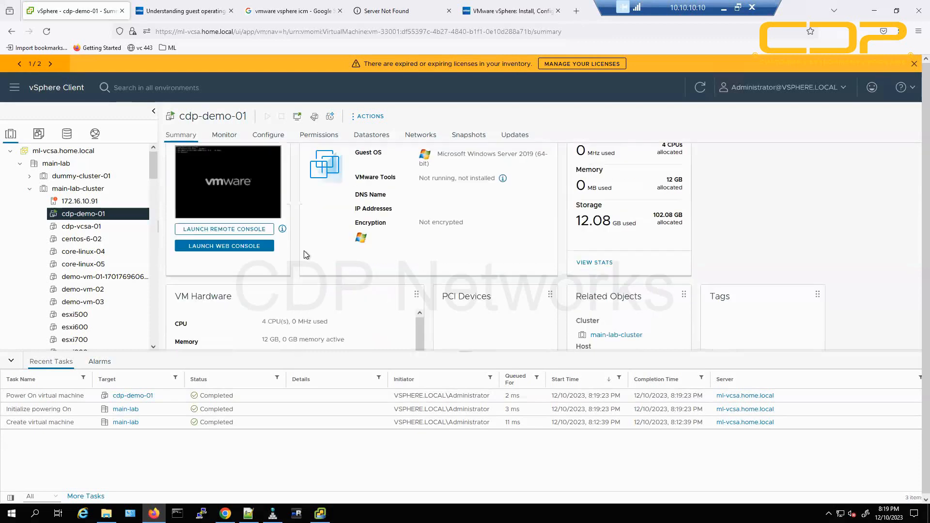
scroll(305, 254, up, 1)
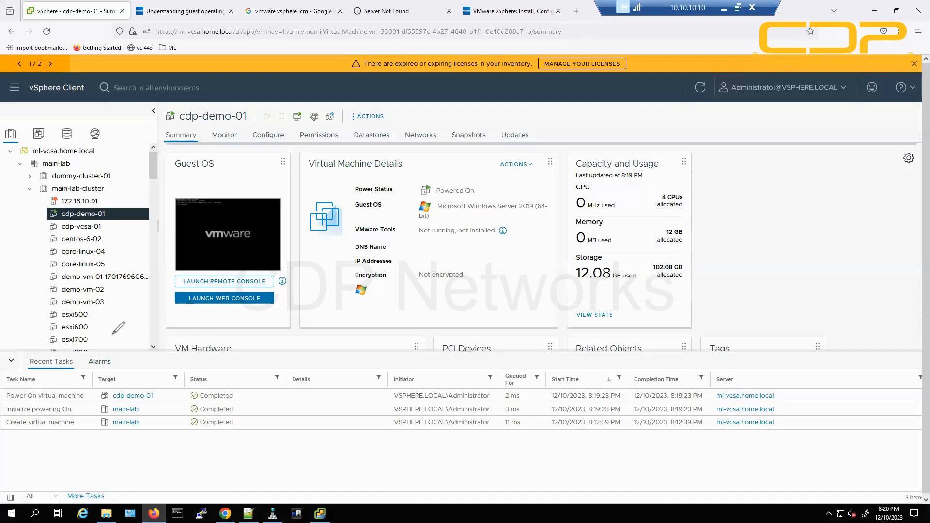
mouse_move(193, 315)
mouse_down()
mouse_move(213, 291)
mouse_move(217, 317)
mouse_up()
mouse_move(271, 257)
mouse_down()
mouse_move(243, 283)
mouse_move(255, 281)
mouse_up()
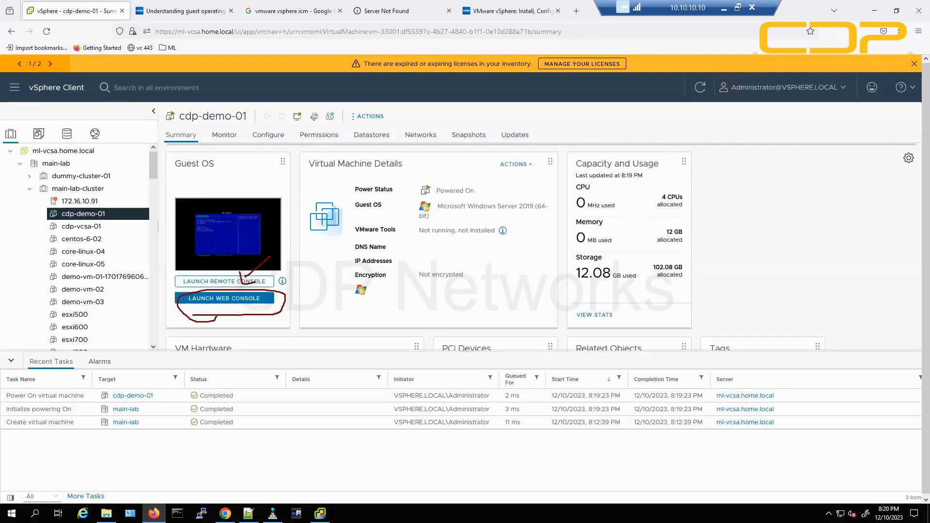
key(Escape)
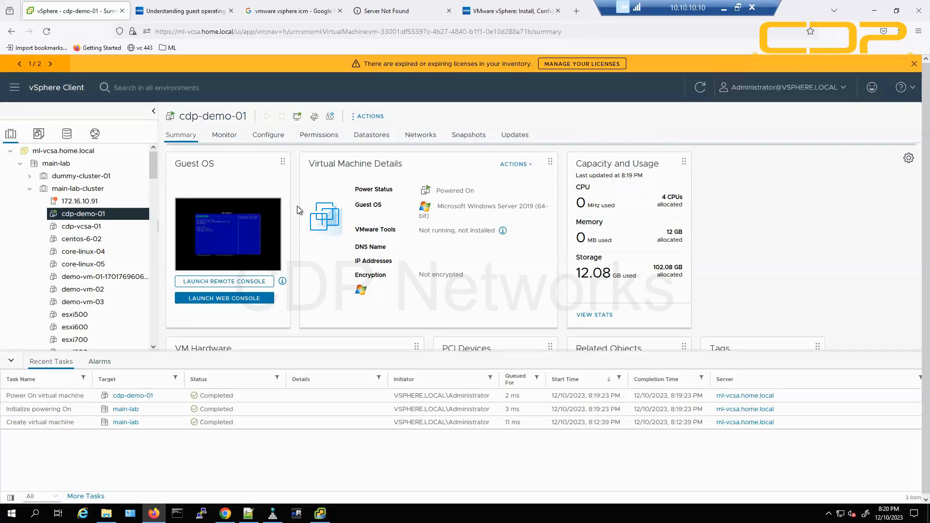
click(269, 220)
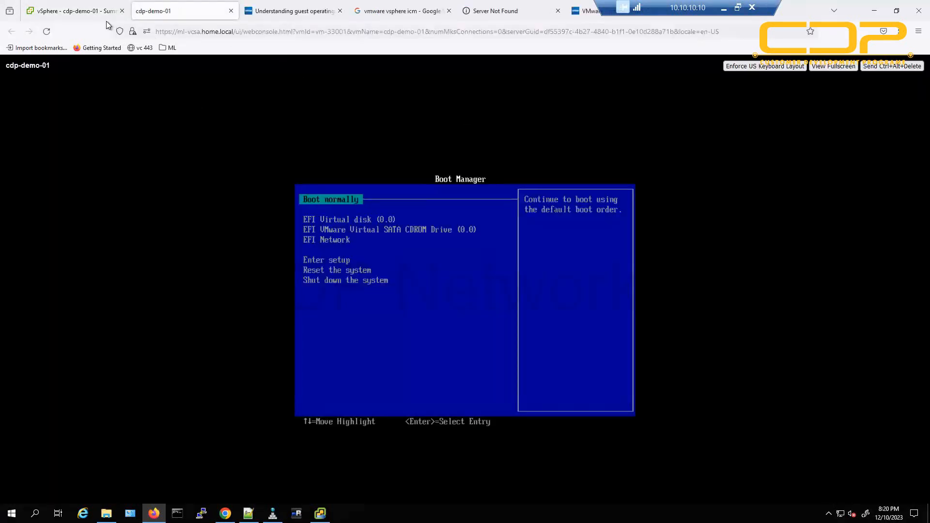
click(73, 10)
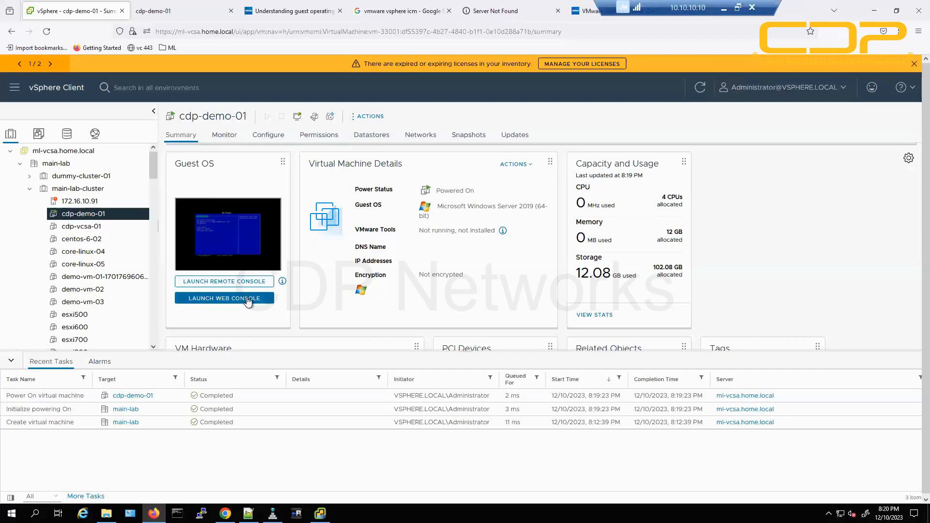
click(178, 14)
click(99, 6)
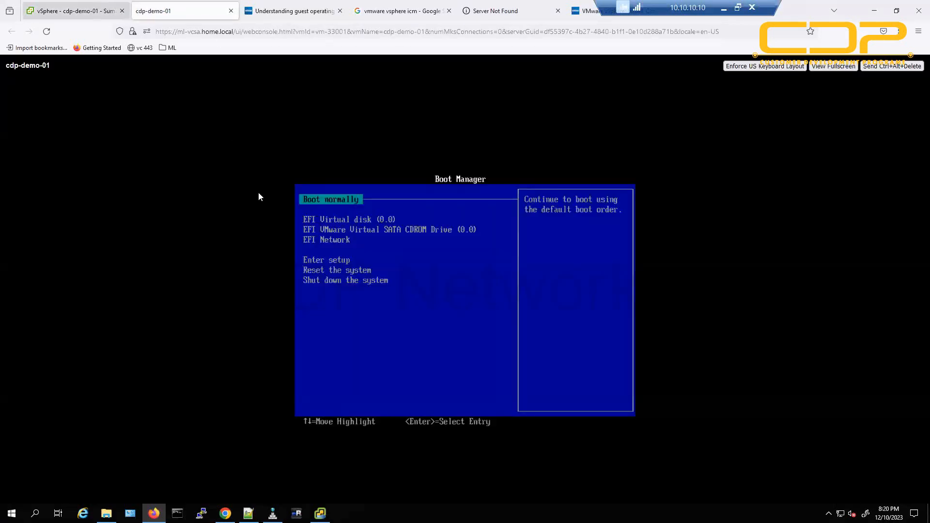
click(192, 9)
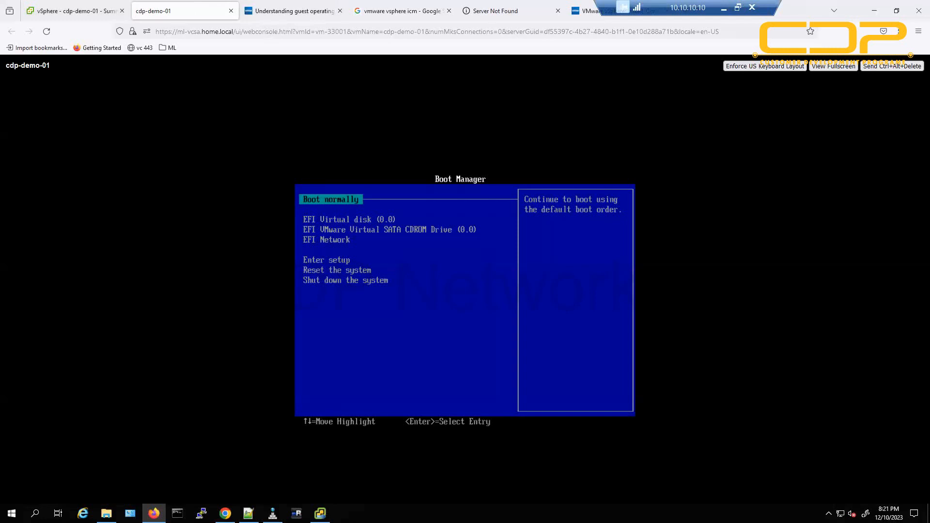
click(231, 11)
click(90, 11)
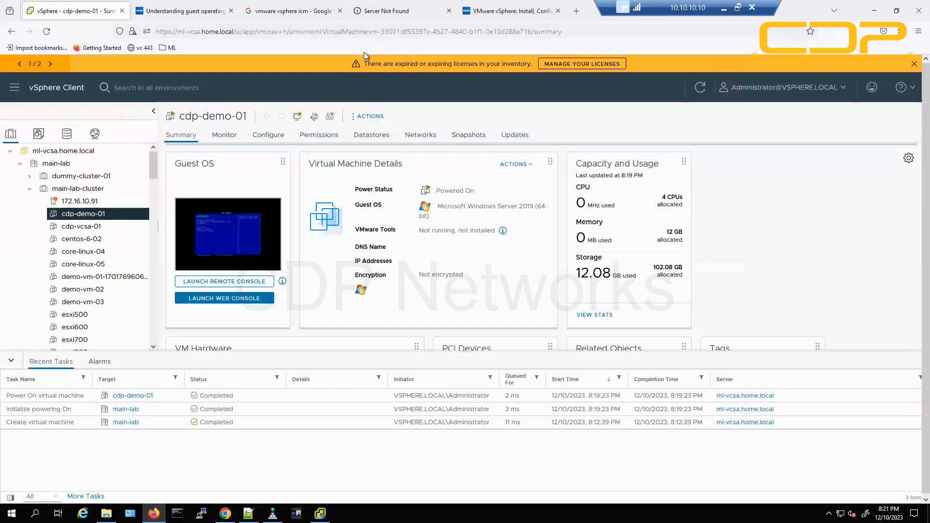
Search 'vmrc download', open VMware's Remote Console download result, and return to the vSphere tab.
click(388, 10)
click(397, 31)
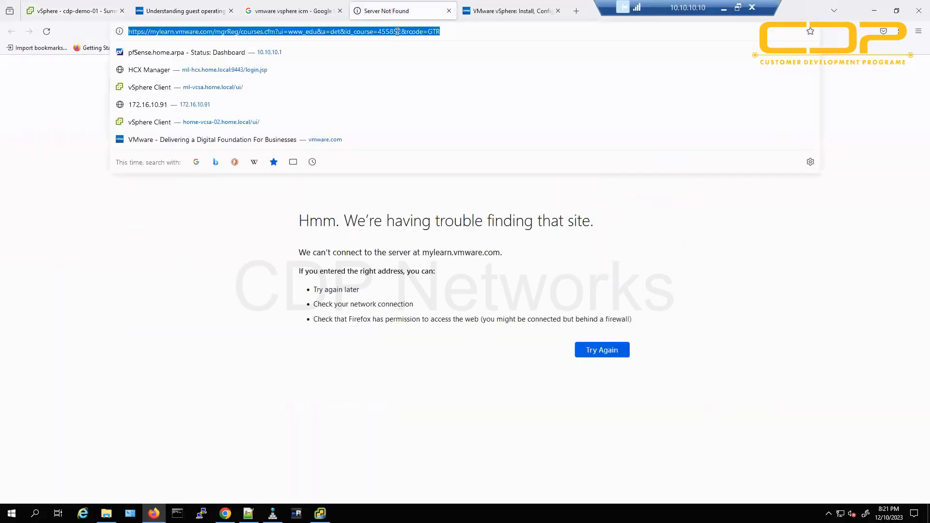
text(vmr)
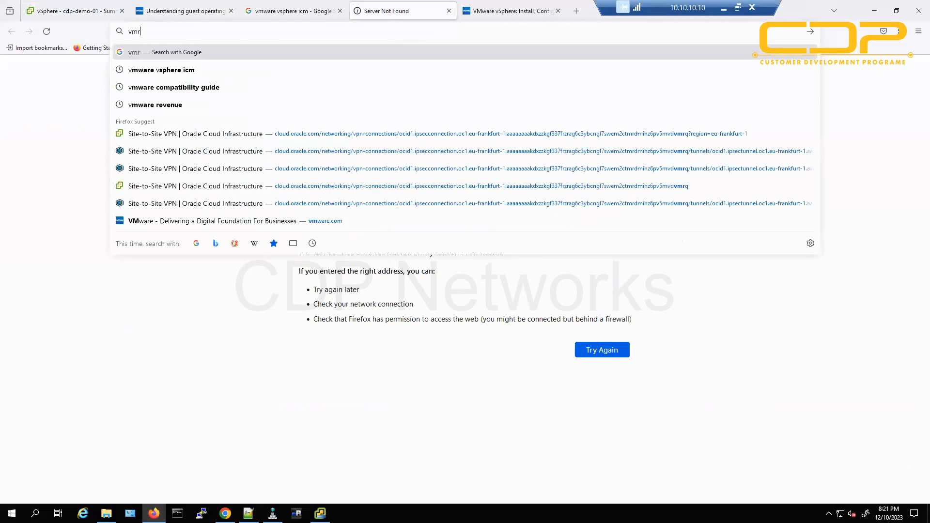
text(c download)
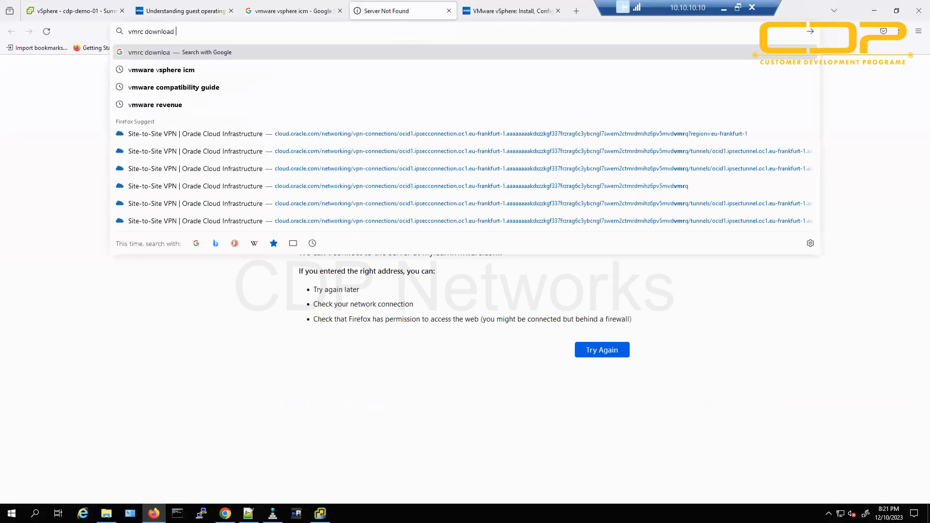
key(Return)
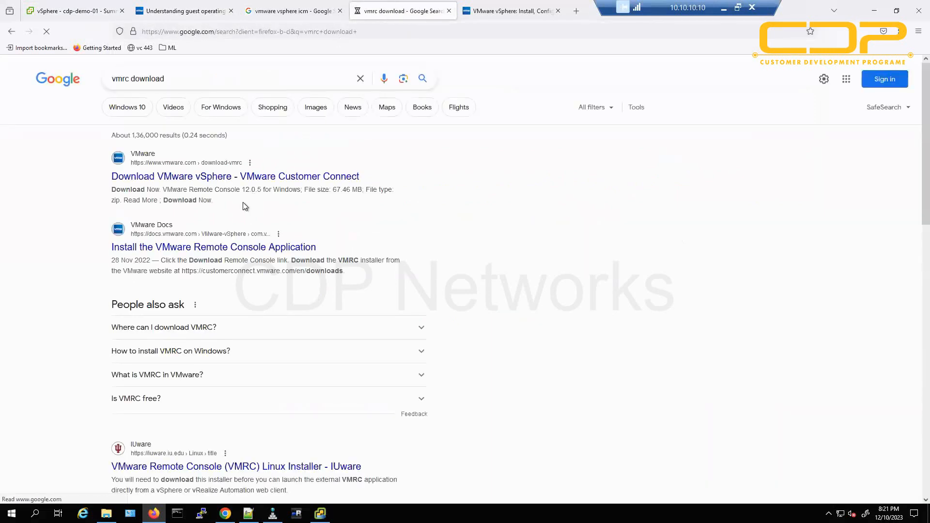
click(226, 177)
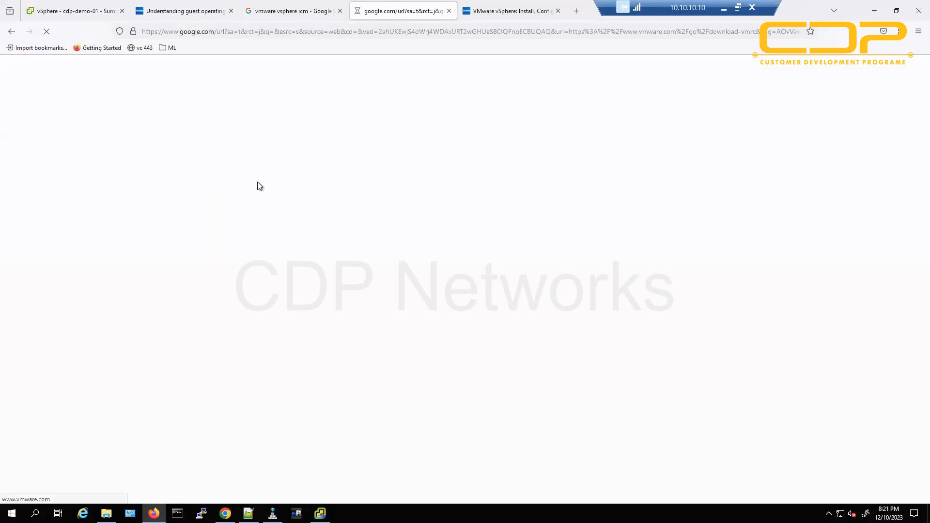
click(94, 18)
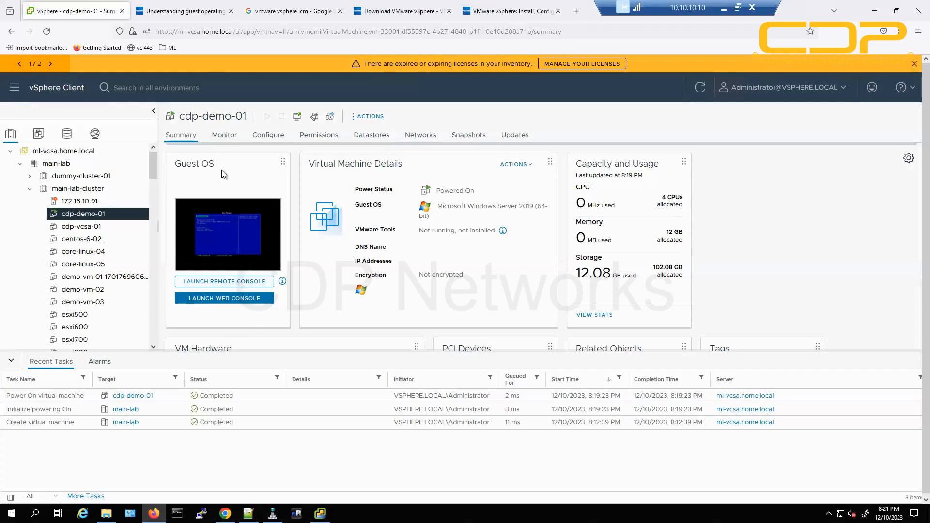
Go to the VMware Remote Console 12.0.5 page and expand the Linux and Windows file details.
click(395, 11)
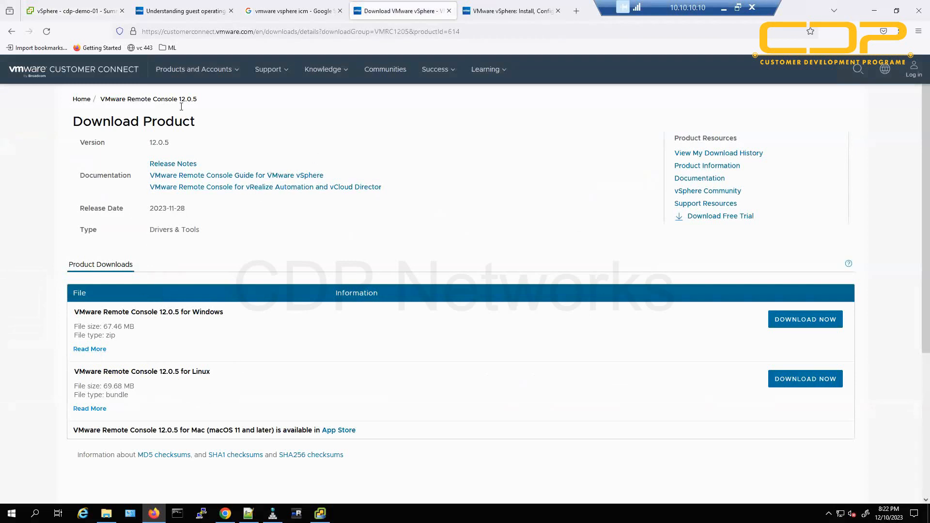
drag(197, 99, 96, 105)
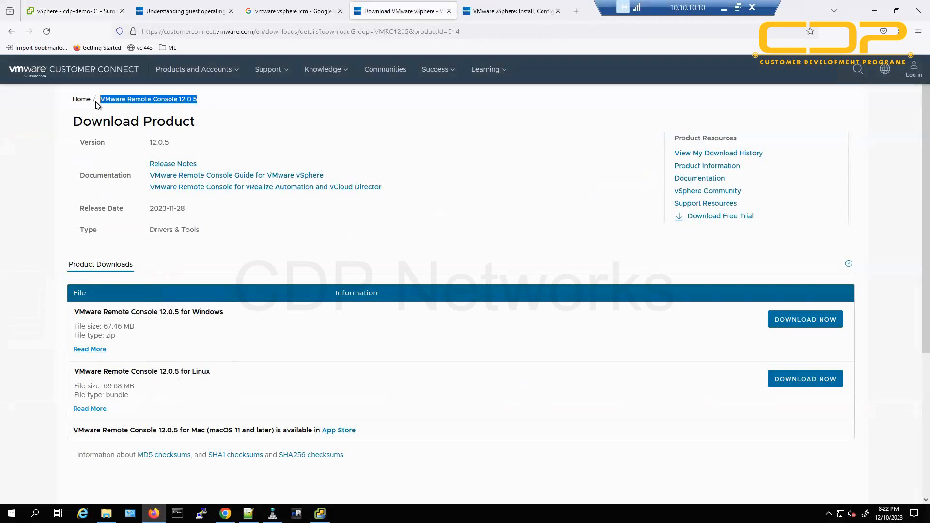
click(90, 359)
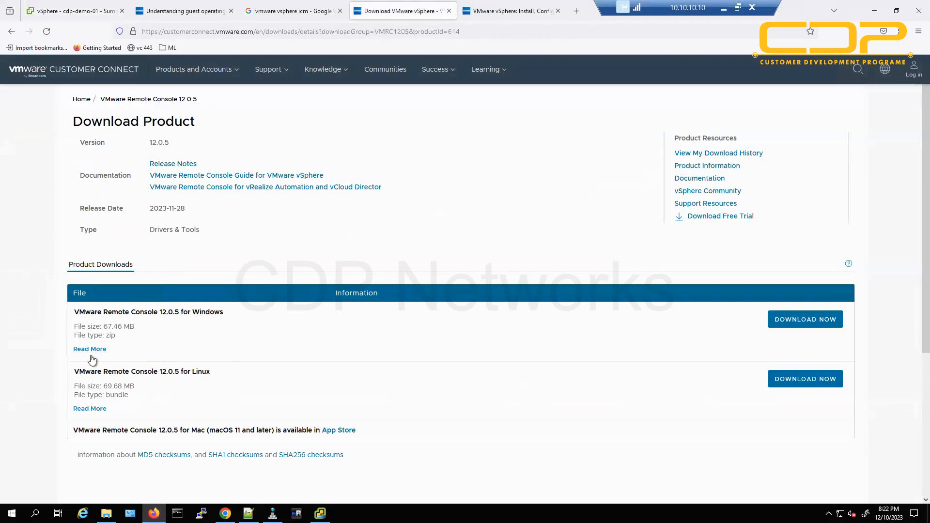
click(92, 409)
click(93, 354)
Read the Mac version note and start downloading the Windows build of Remote Console 12.0.5.
scroll(232, 346, down, 3)
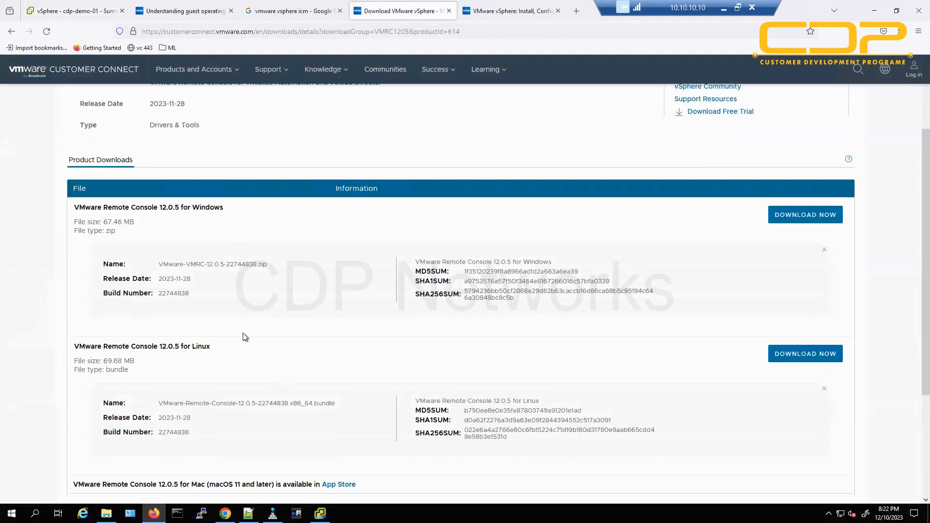
scroll(251, 350, down, 3)
drag(139, 327, 281, 326)
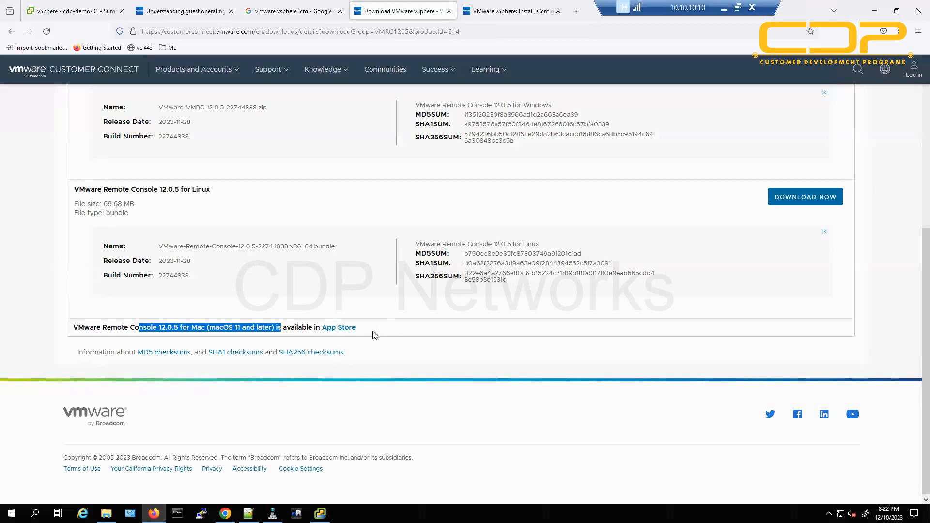
click(397, 341)
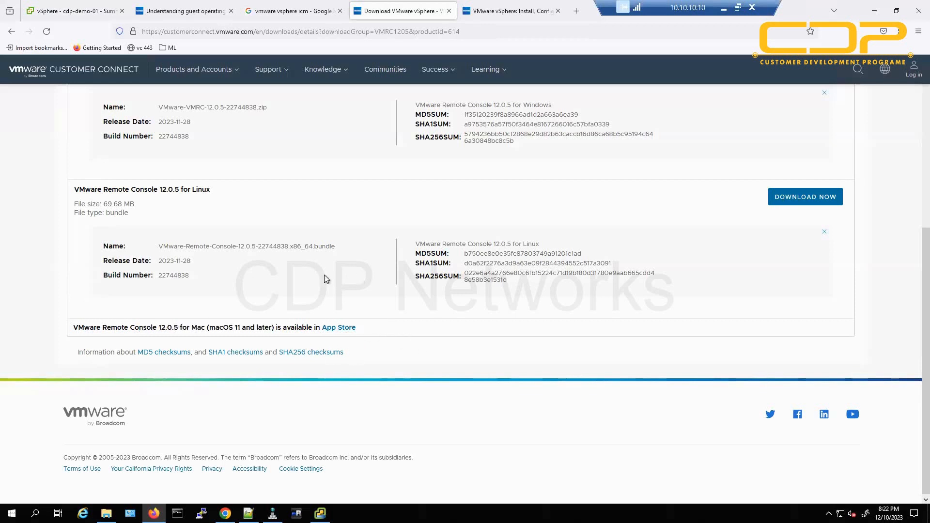
scroll(330, 288, up, 2)
scroll(330, 289, up, 2)
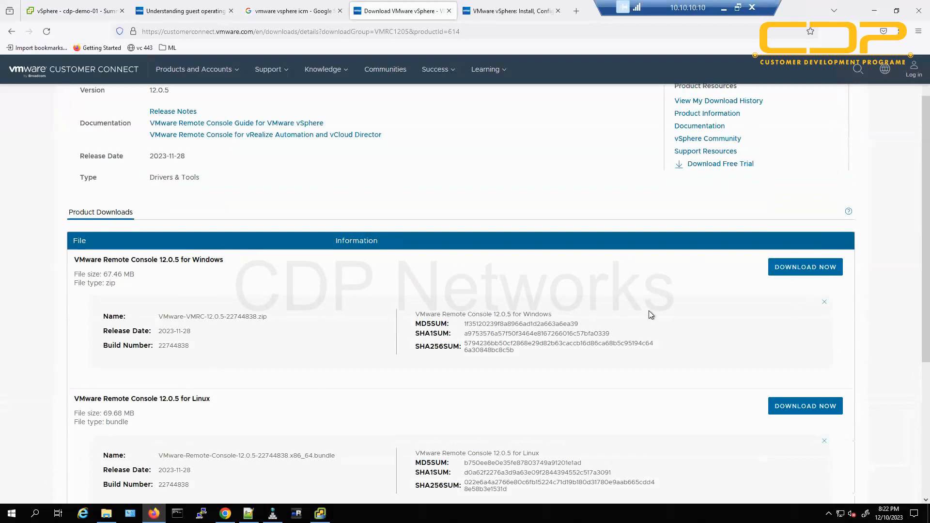
click(779, 272)
Run appwiz.cpl to confirm VMware Remote Console 12.0.3 is installed, then return to Firefox.
click(178, 513)
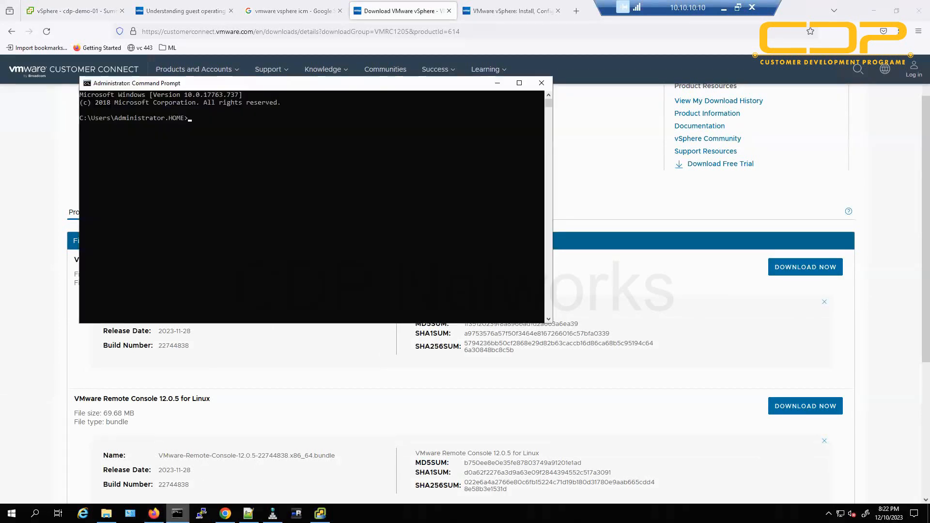
text(appwiz.cpl)
key(Return)
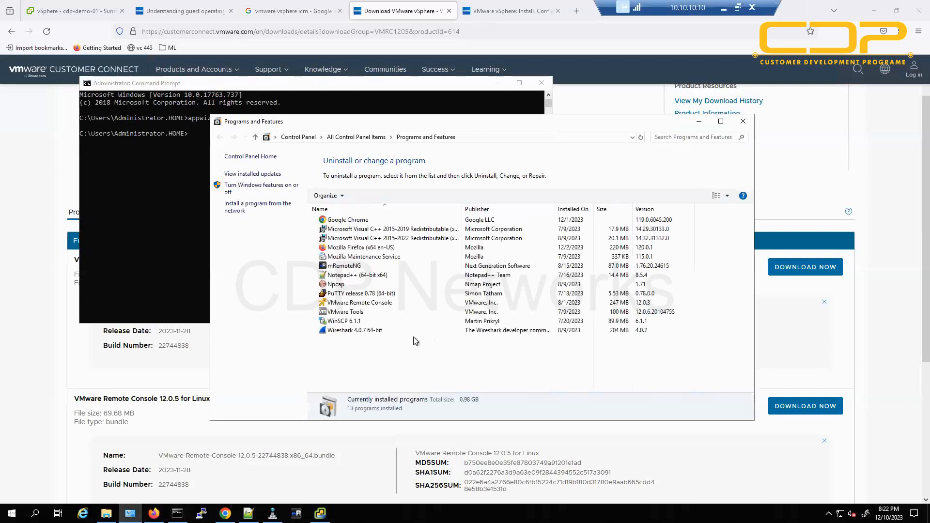
click(381, 303)
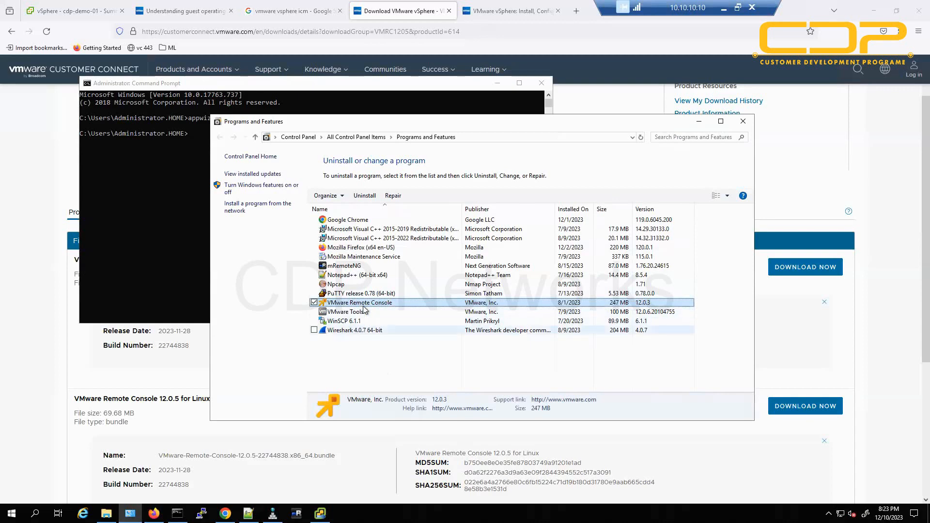
click(99, 9)
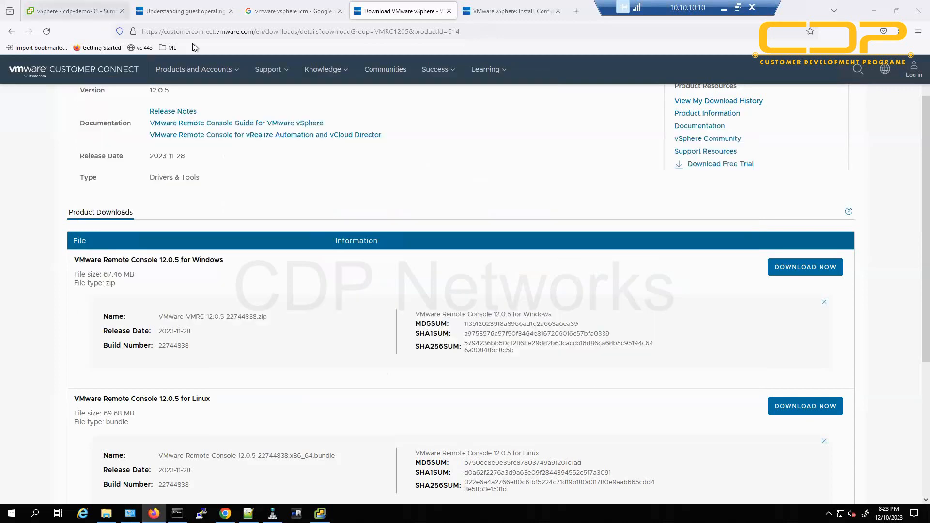
Launch cdp-demo-01 in VMware Remote Console despite the certificate warning, view its Boot Manager, then close it.
click(228, 284)
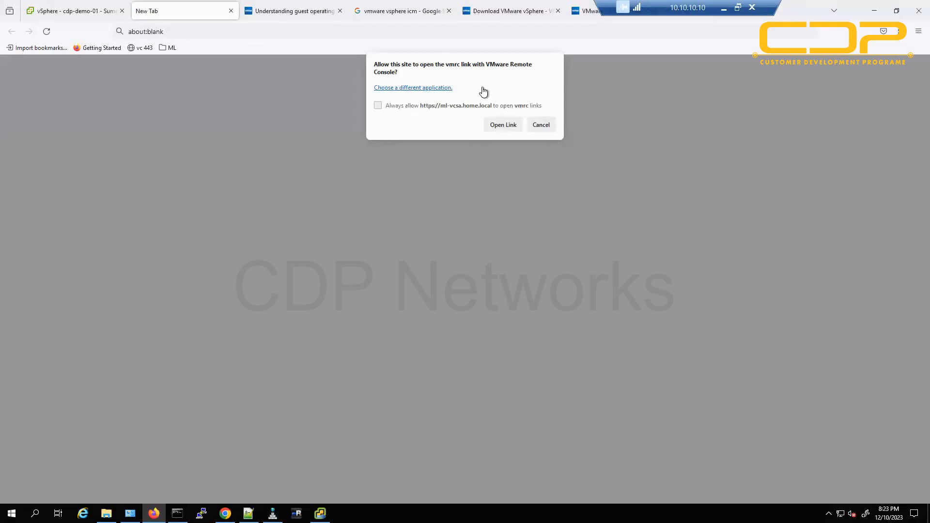
click(503, 126)
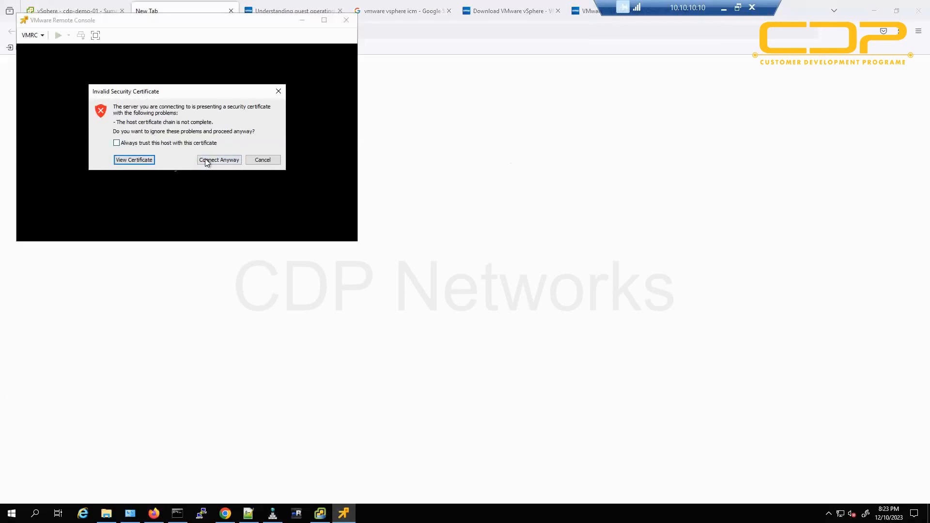
click(220, 160)
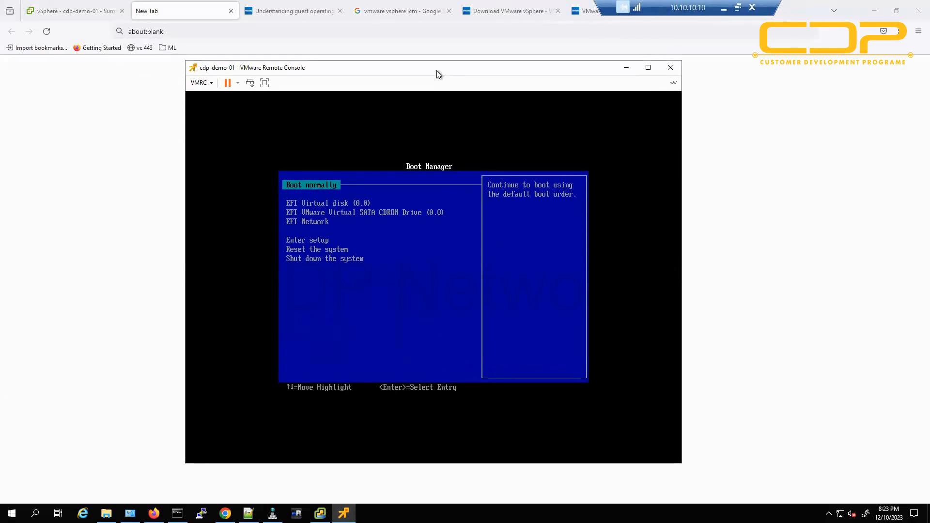
click(671, 67)
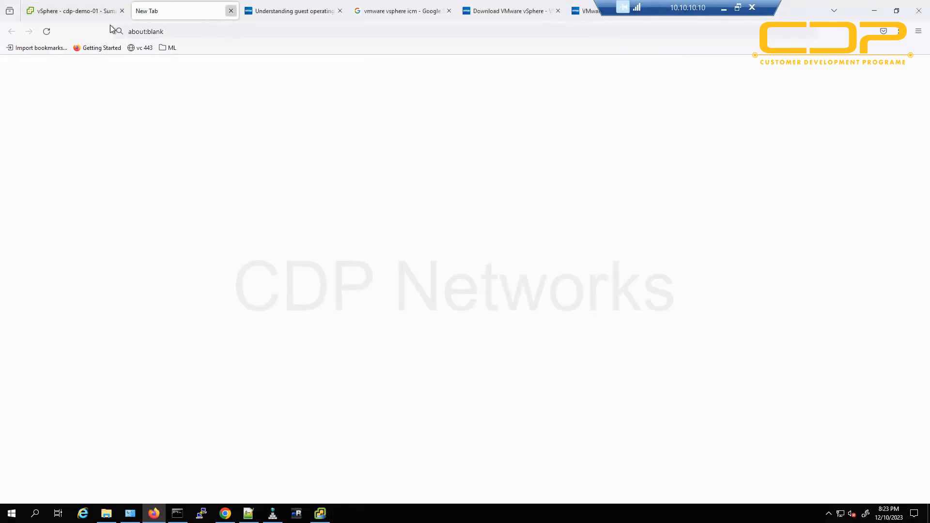
Open cdp-demo-01's web console at the Boot Manager, dismiss the connections warning, and return to Summary.
click(89, 11)
click(274, 236)
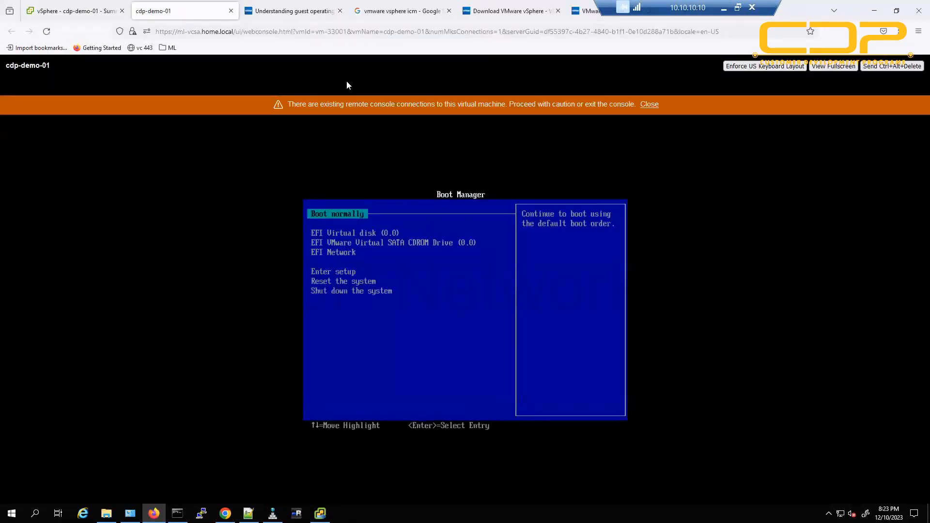
click(649, 104)
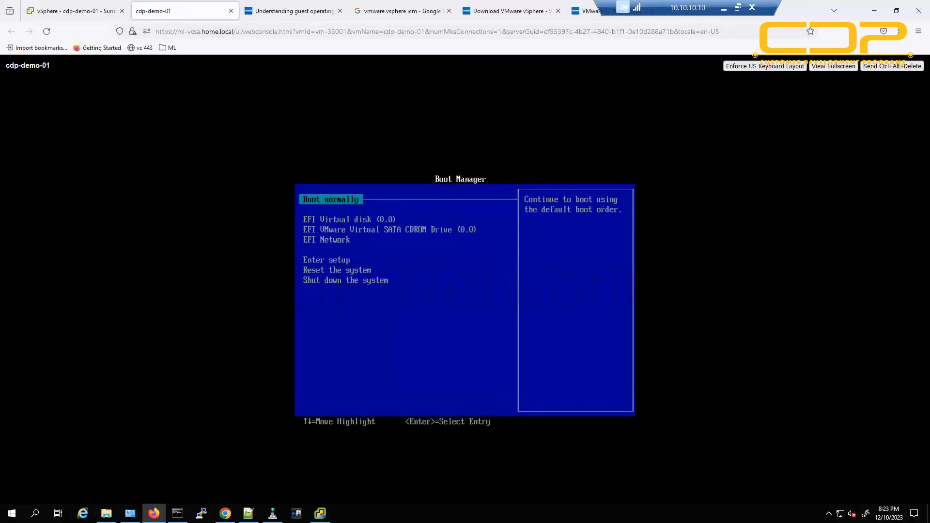
click(83, 17)
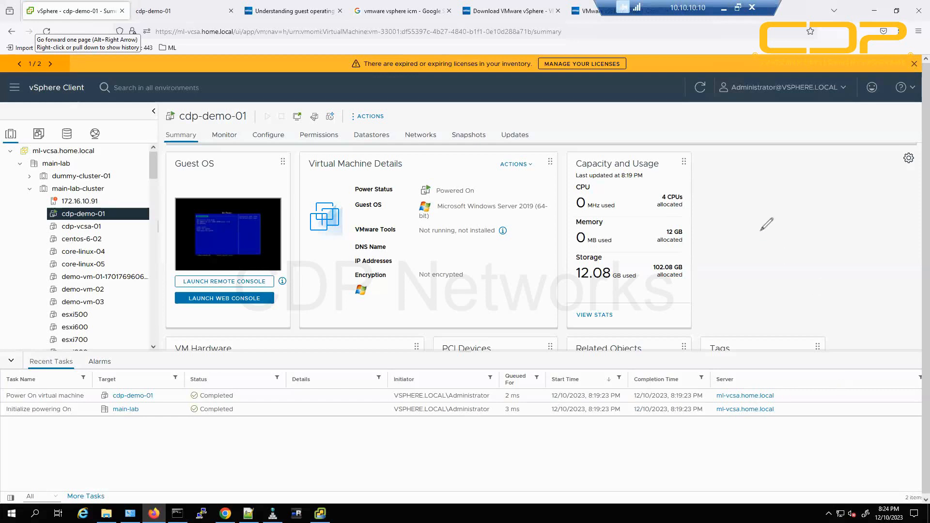
Draw an underlined 'ISO' note on screen, then clear the annotation.
drag(761, 232, 768, 277)
drag(826, 229, 818, 279)
mouse_move(845, 242)
mouse_down()
mouse_move(881, 243)
mouse_move(864, 250)
mouse_up()
drag(746, 304, 901, 287)
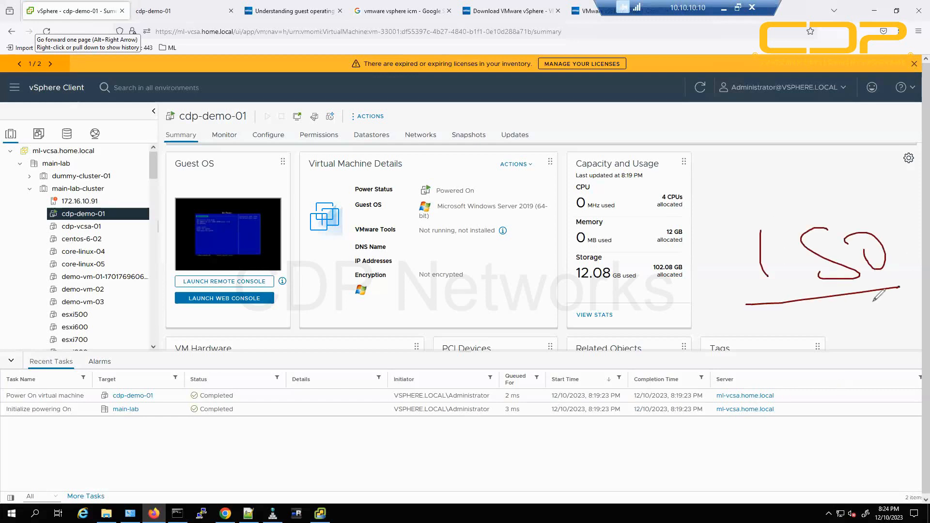
drag(774, 311, 891, 298)
key(Escape)
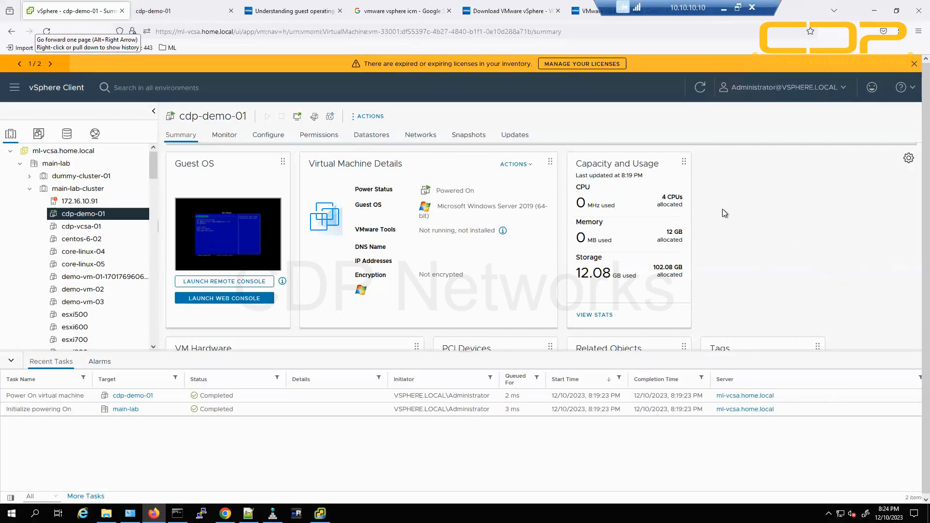
Browse SSD-datastore-Samsung and SATA-datastore-WD's iso folder in storage view, then select cdp-demo-01.
click(66, 135)
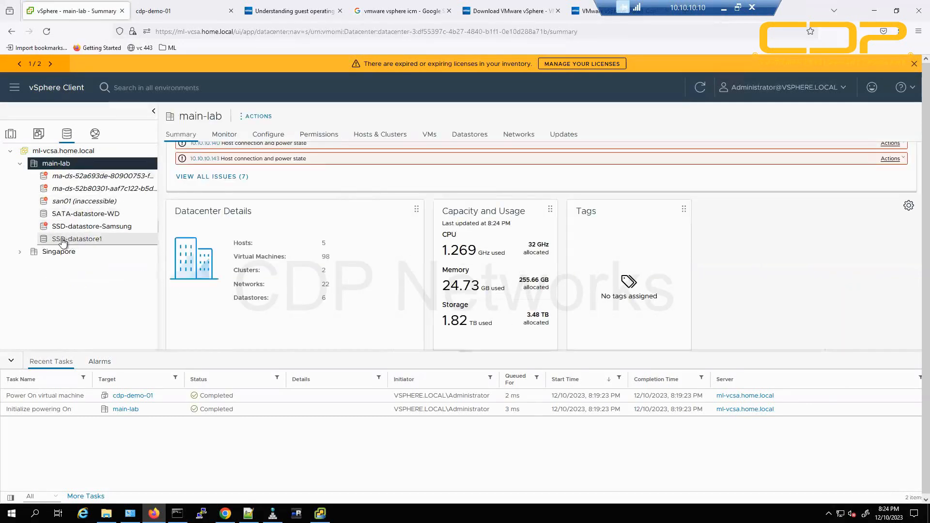
click(73, 226)
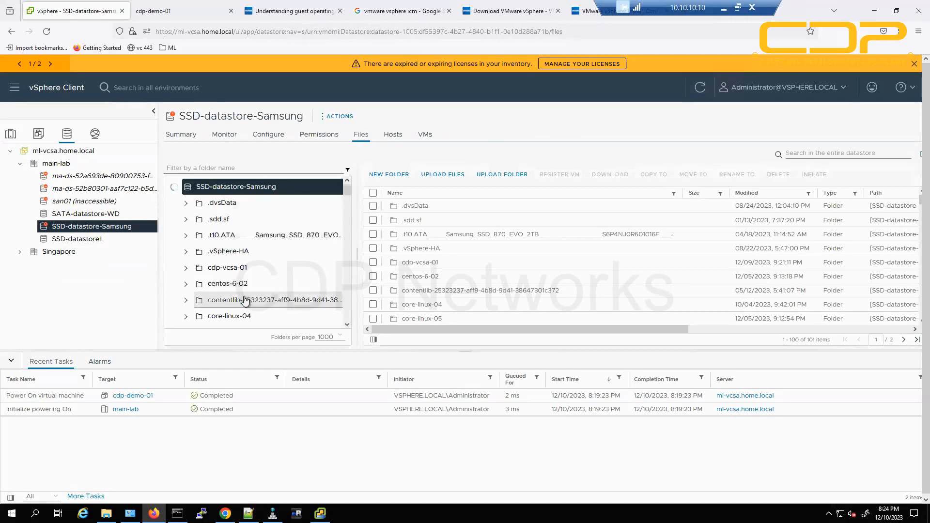
scroll(245, 301, down, 10)
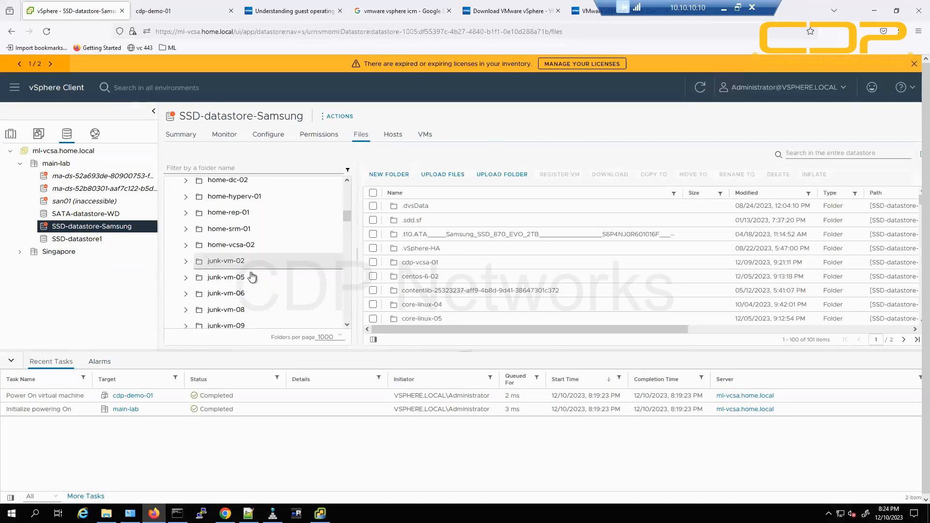
click(128, 213)
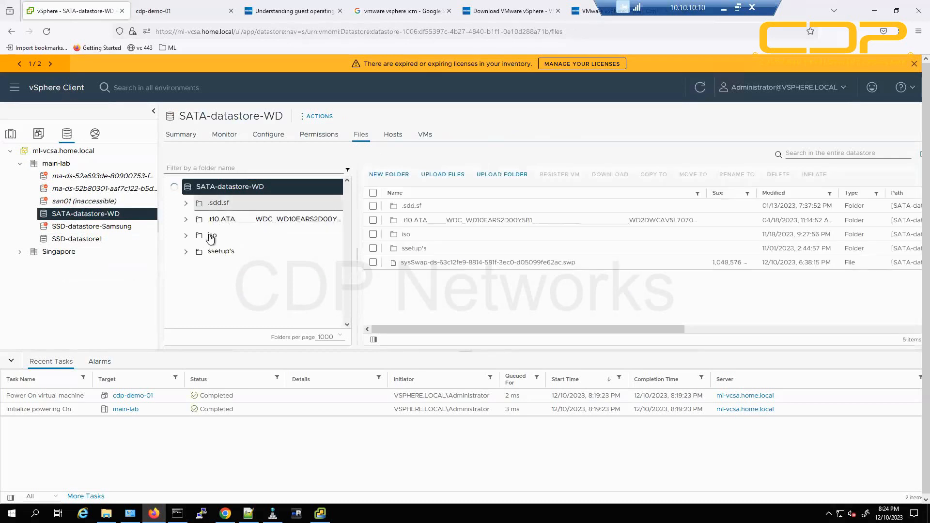
click(212, 241)
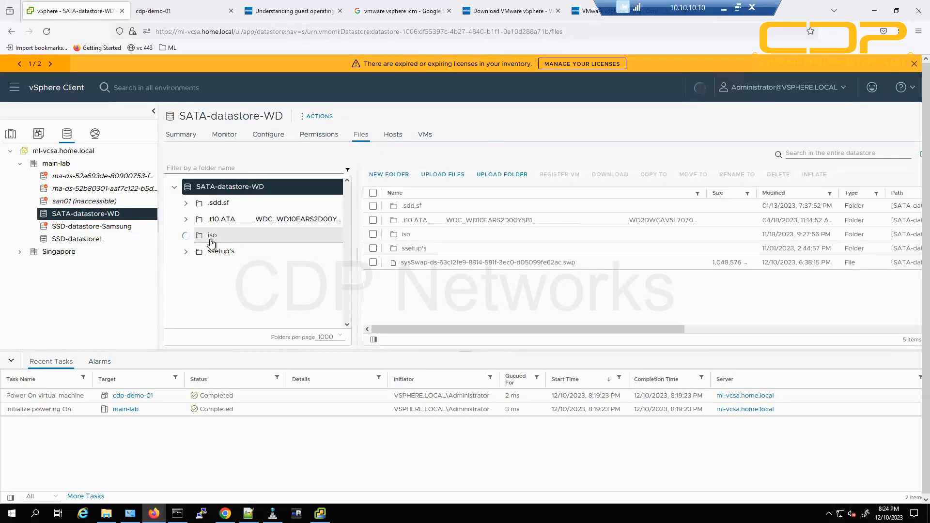
click(212, 238)
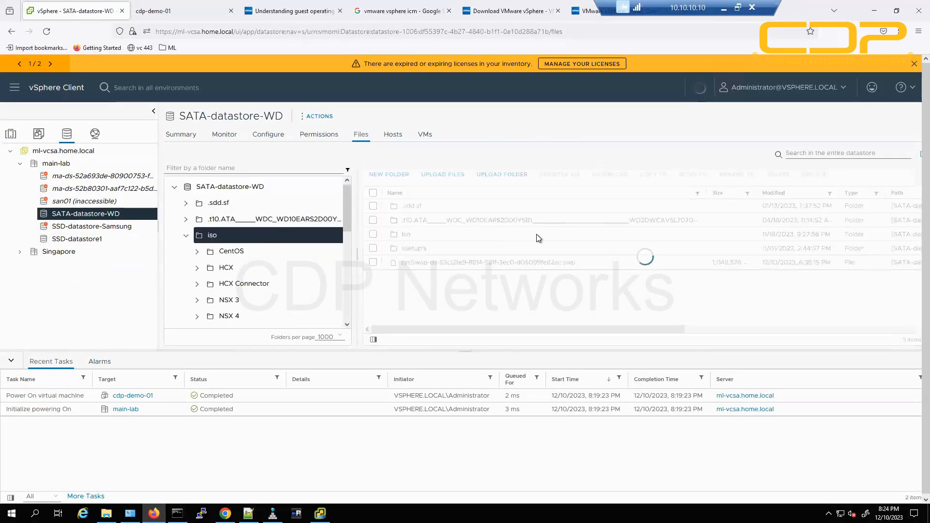
scroll(427, 276, down, 3)
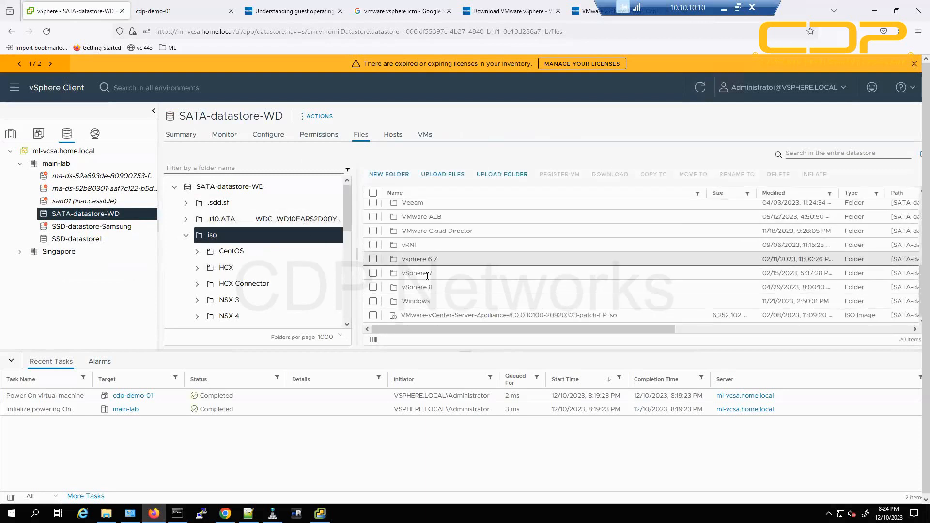
scroll(423, 277, up, 5)
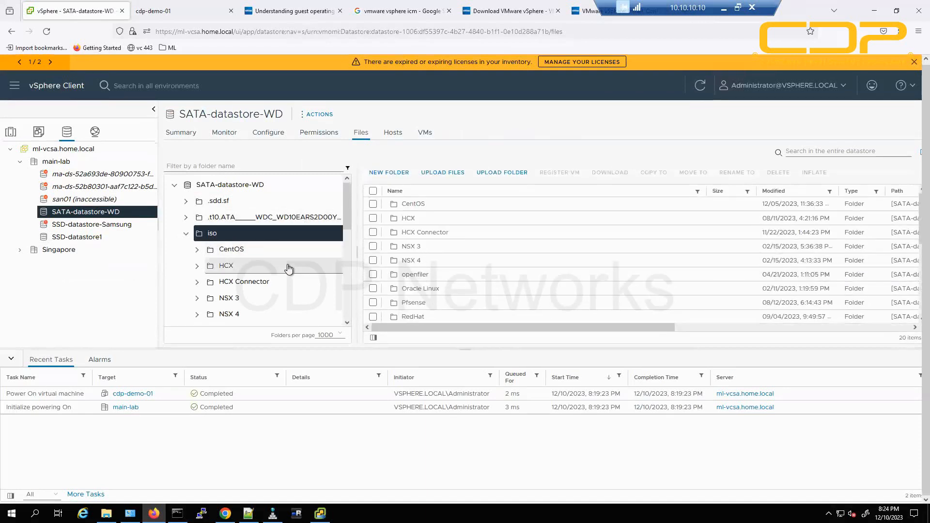
click(11, 132)
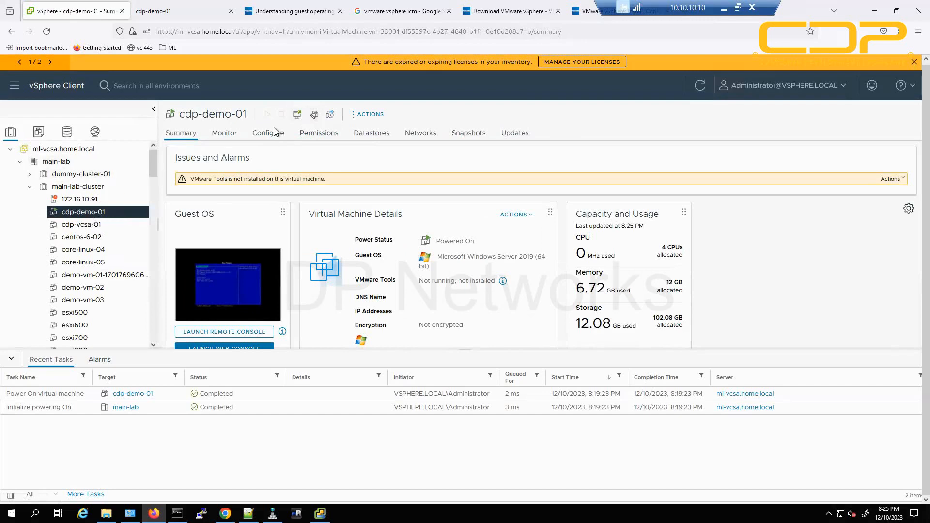
Set CD/DVD drive 1 to Datastore ISO File iso/Windows/windows-2019.iso on SATA-datastore-WD.
click(315, 117)
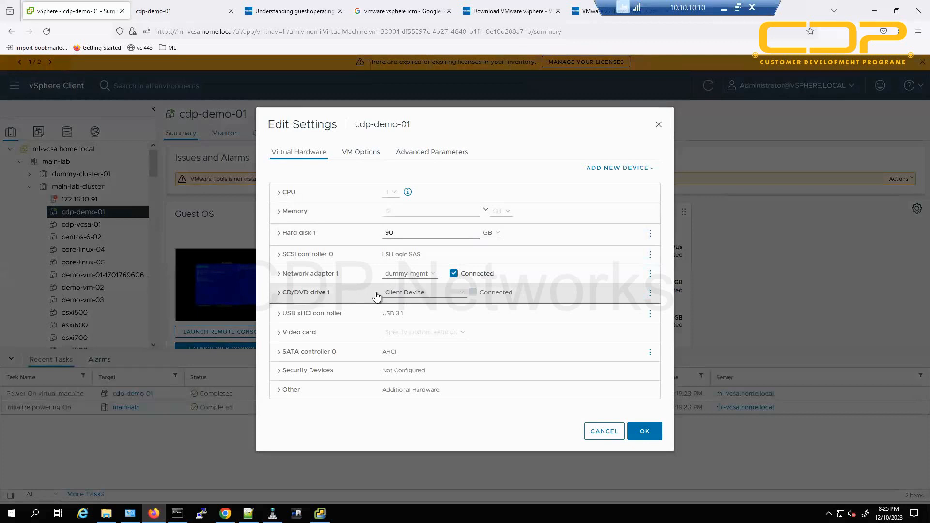
click(418, 297)
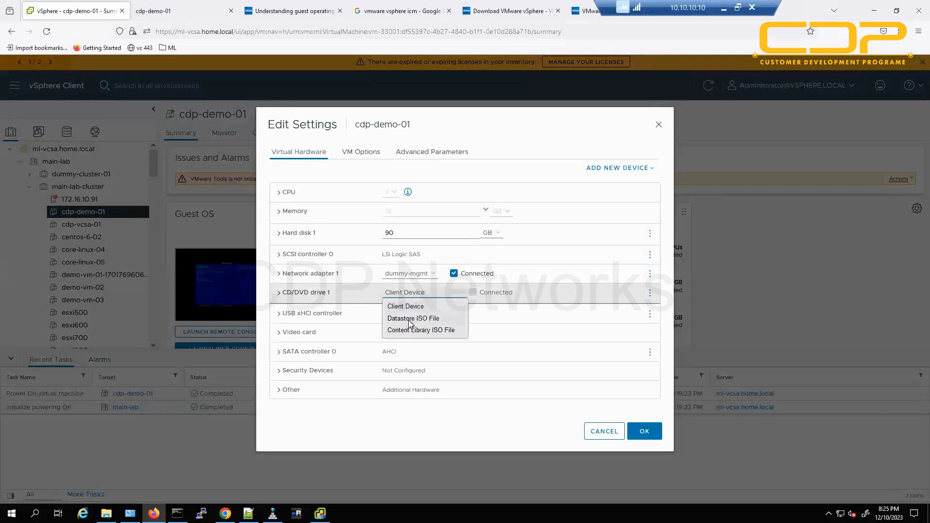
click(444, 319)
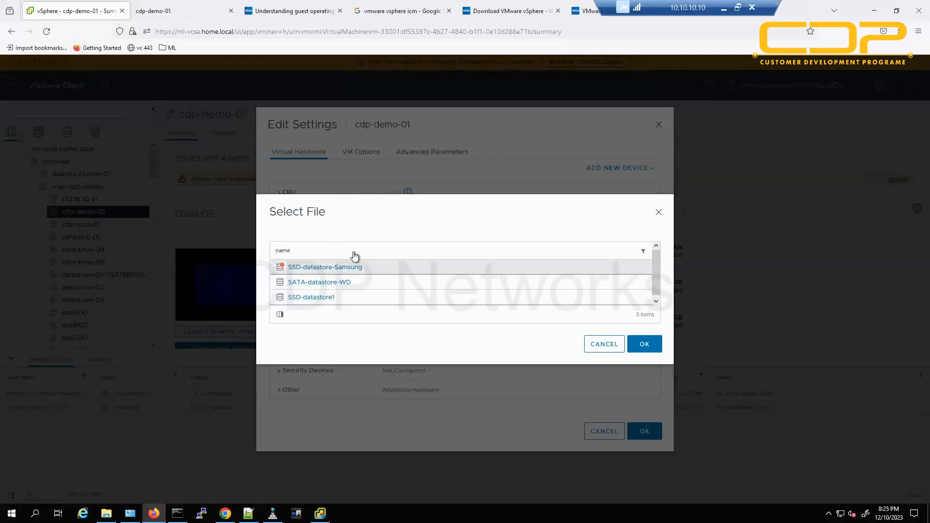
click(329, 282)
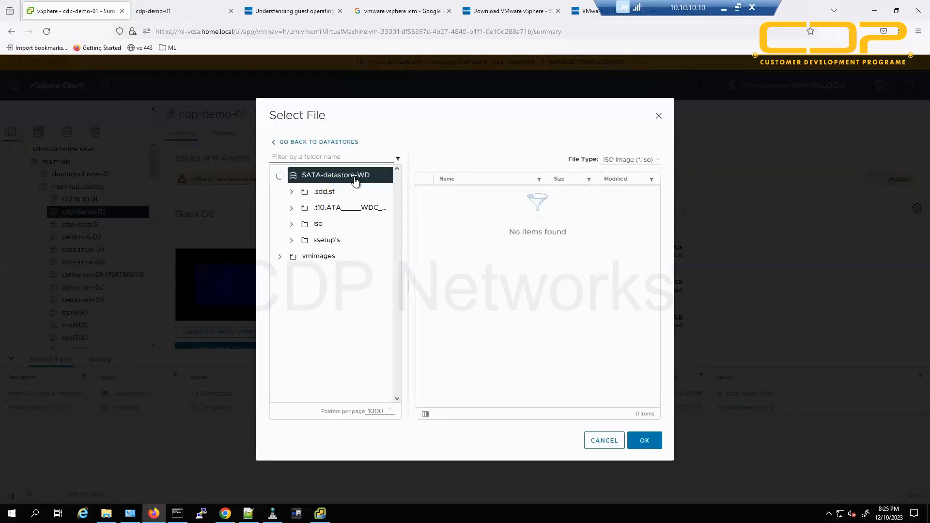
click(292, 225)
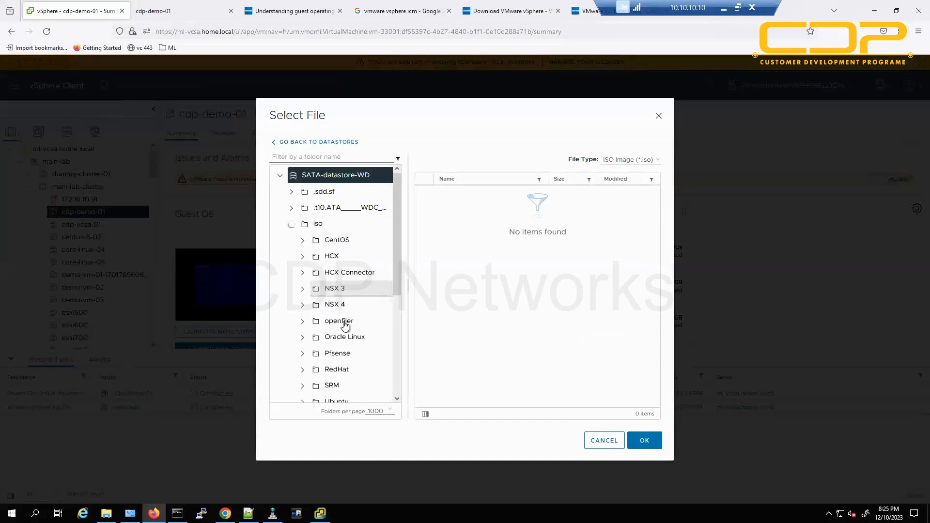
scroll(323, 322, down, 5)
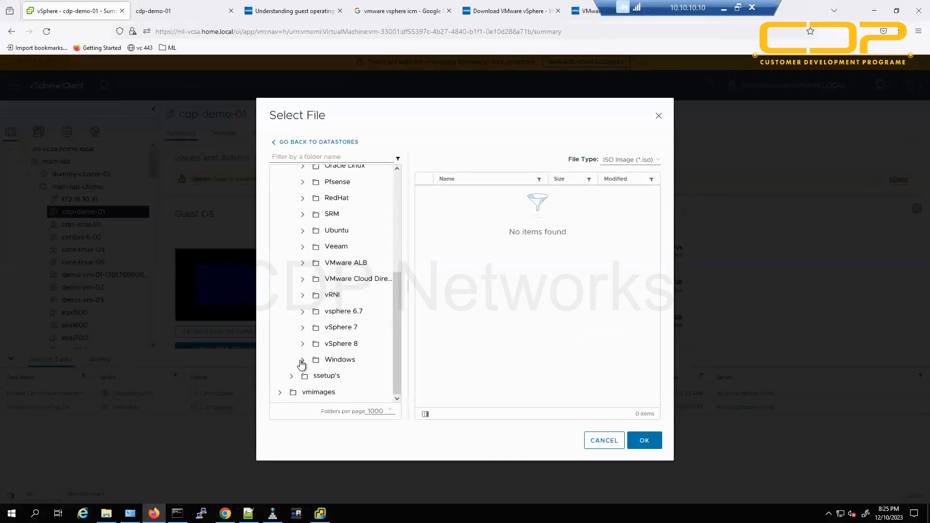
click(302, 360)
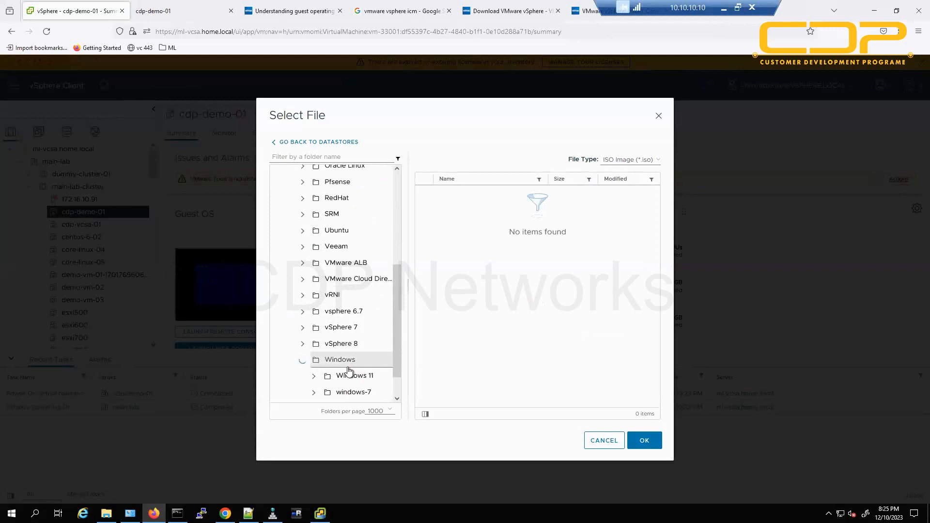
scroll(375, 370, down, 1)
click(345, 327)
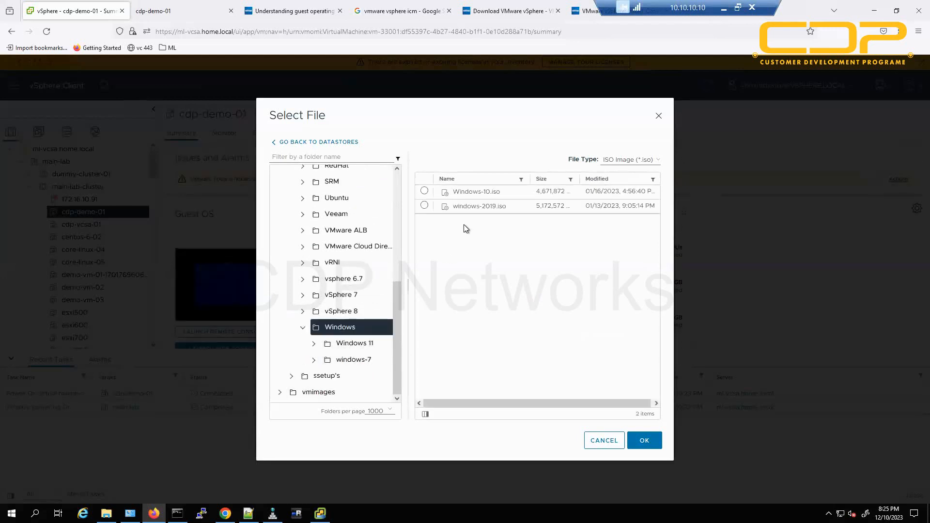
click(424, 205)
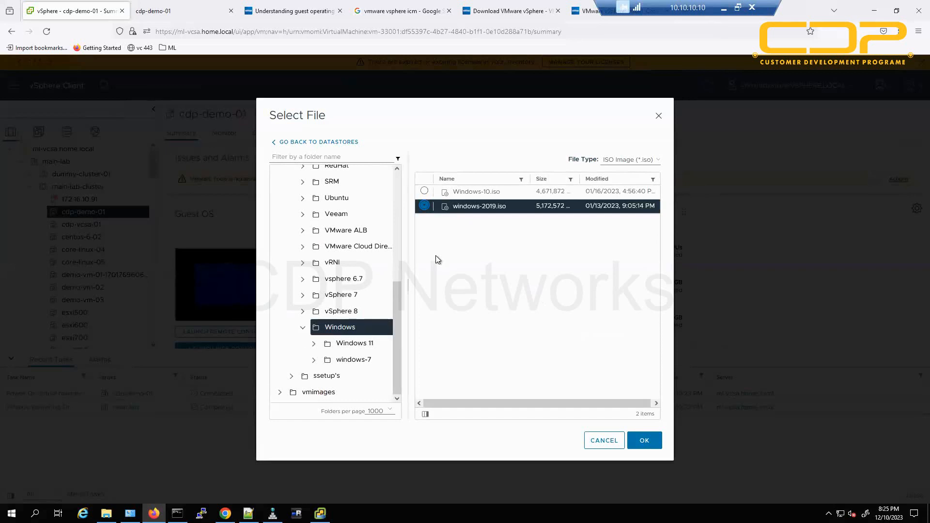
click(644, 442)
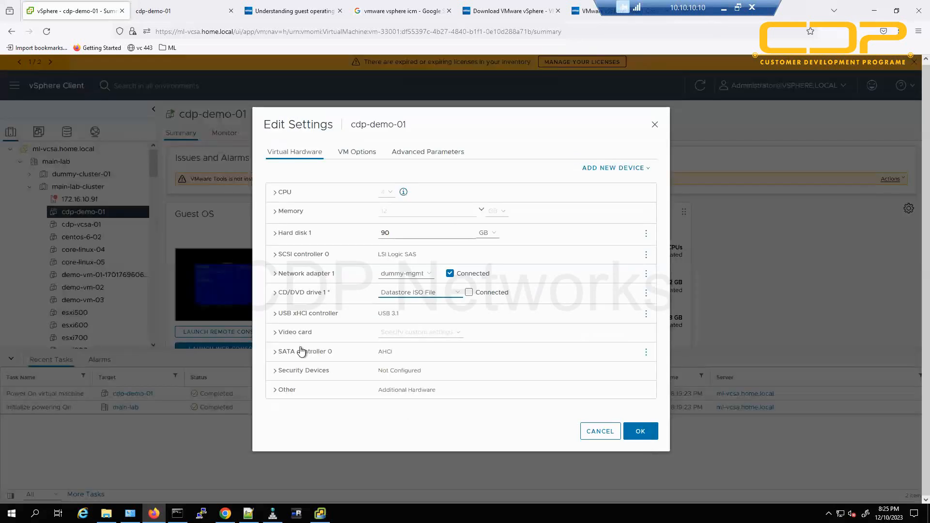
Mark the drive Connected and Connect At Power On, and save the settings.
click(283, 292)
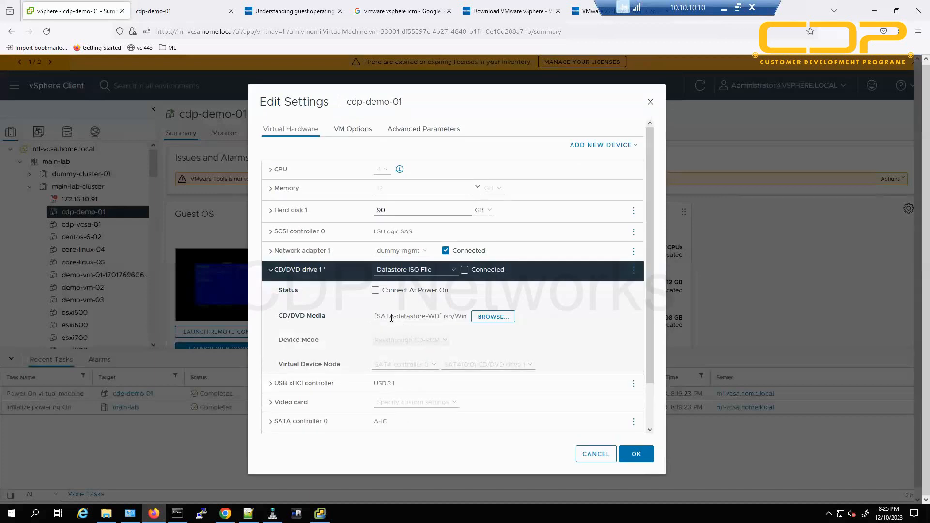
triple_click(424, 317)
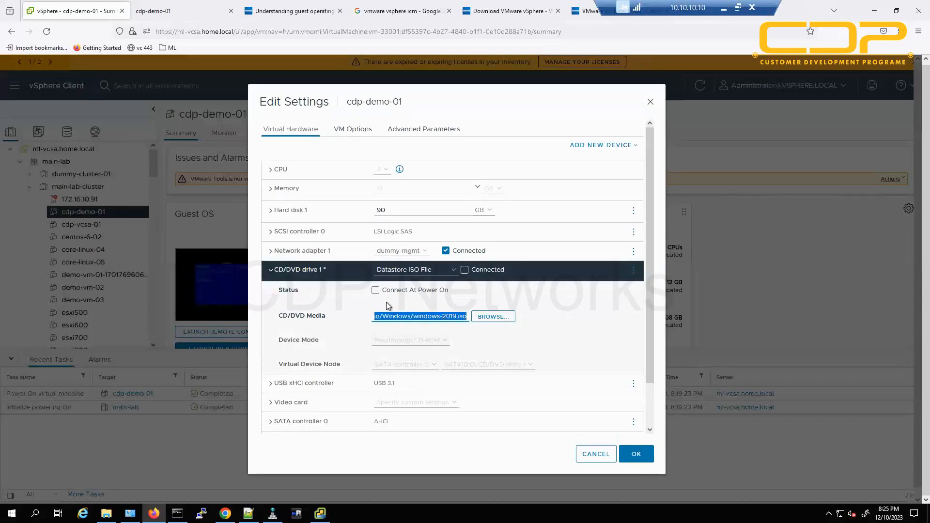
click(375, 291)
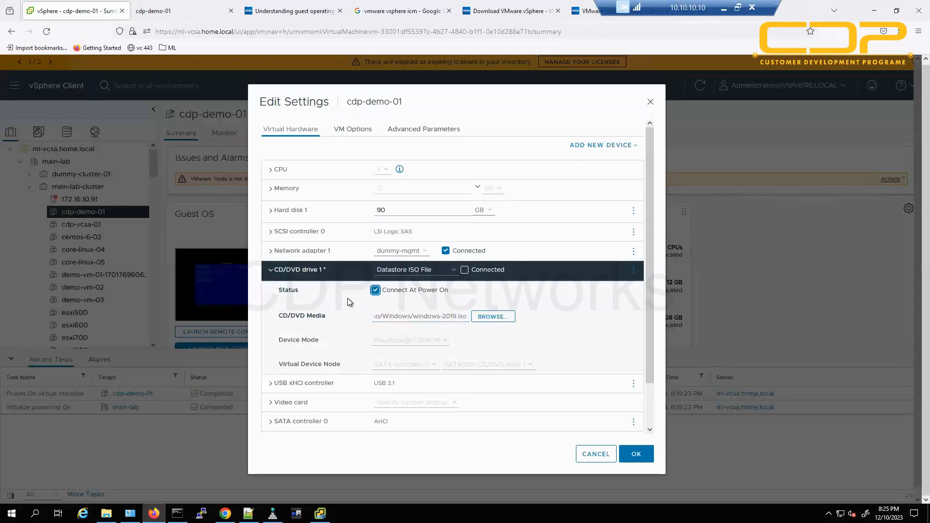
click(465, 270)
click(640, 454)
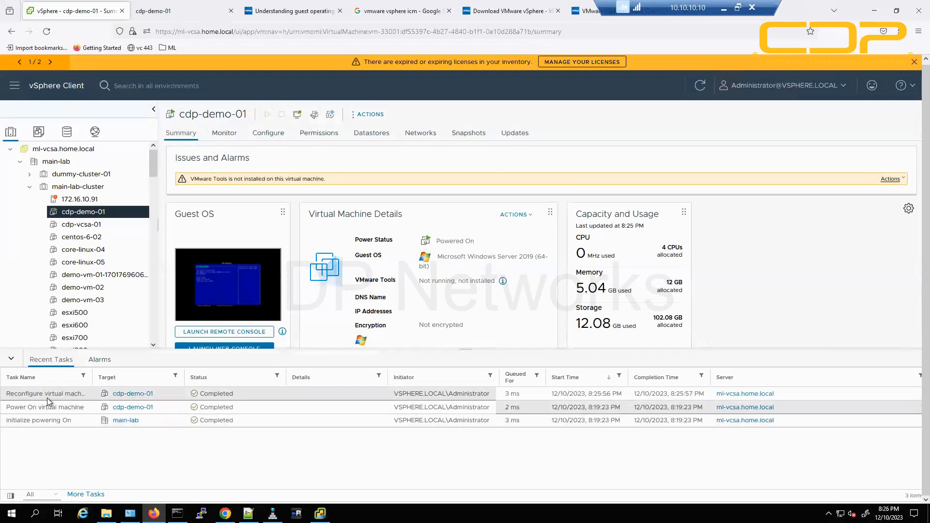
Confirm the Reconfigure task Completed and CD/DVD drive 1 holds windows-2019.iso, closing without changes.
drag(10, 396, 90, 396)
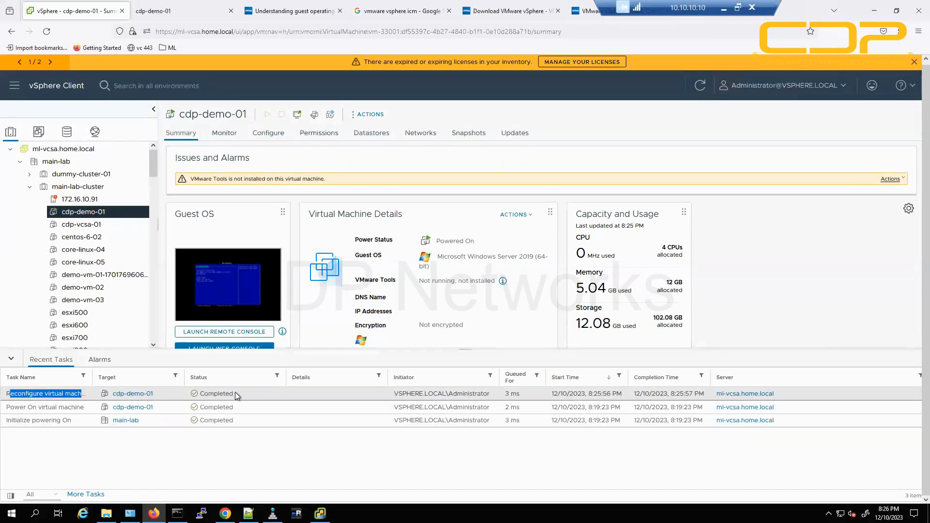
drag(233, 394, 203, 394)
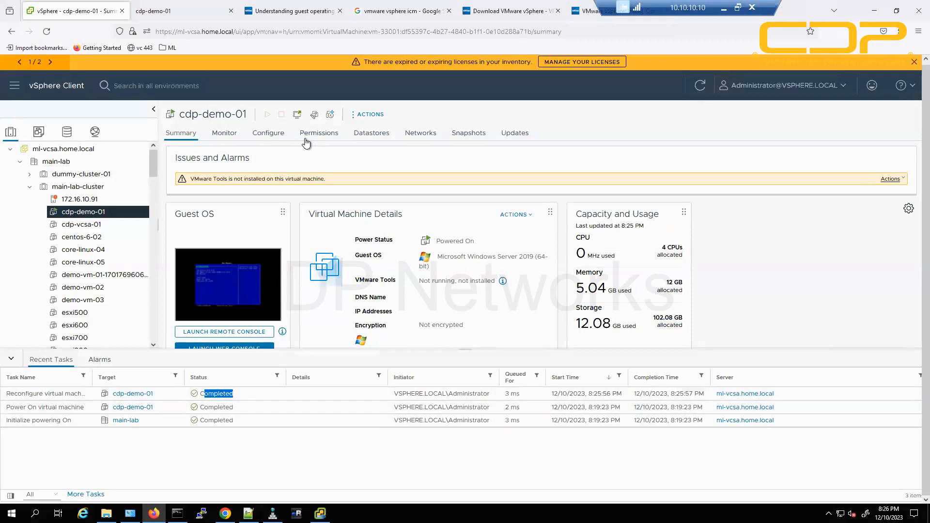
click(316, 115)
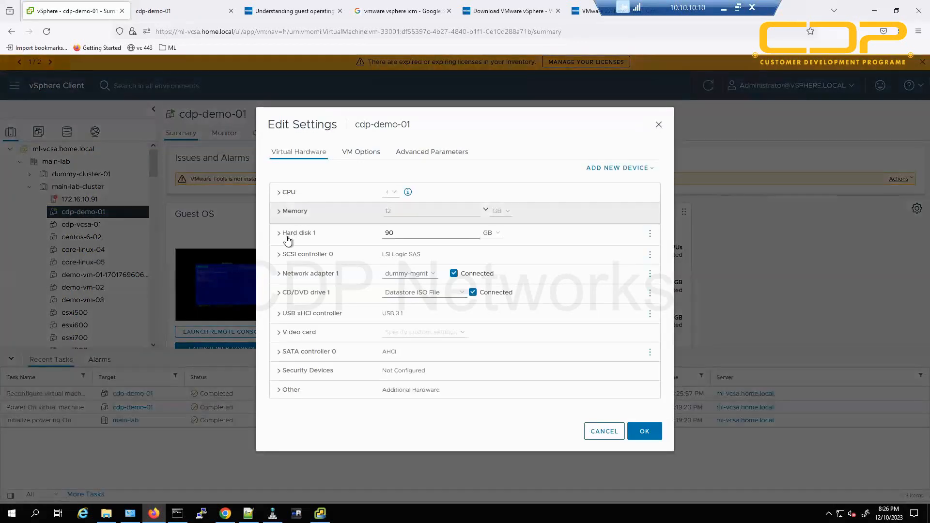
click(280, 292)
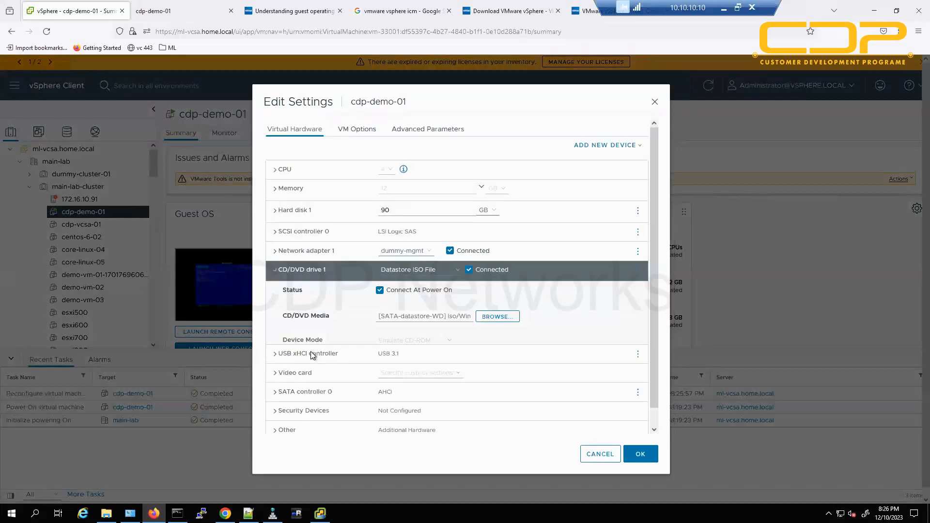
triple_click(408, 318)
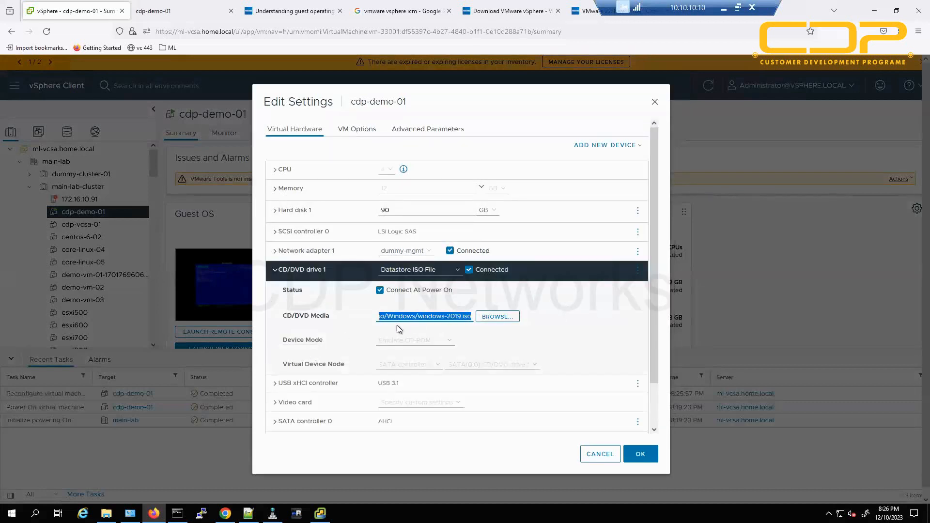
click(600, 454)
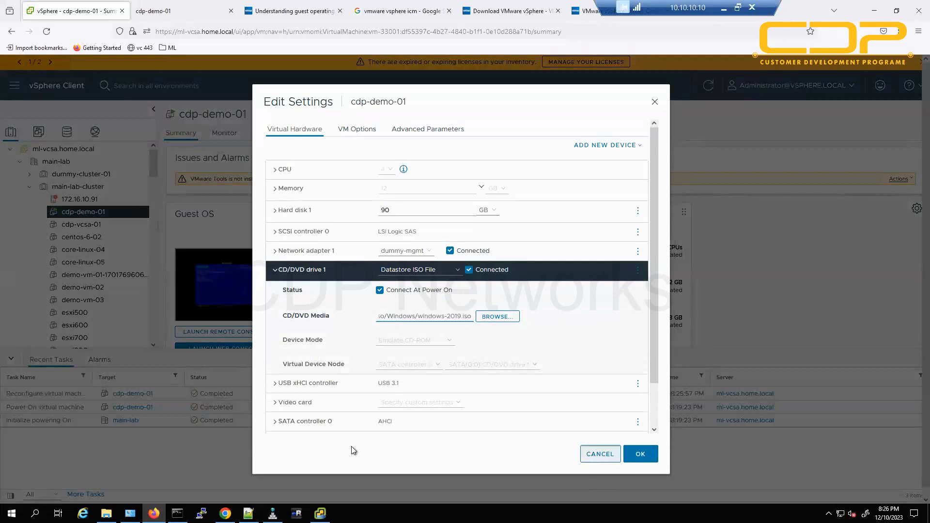
Restart cdp-demo-01 with Ctrl+Alt+Delete in its web console and boot from the Windows CD.
click(179, 12)
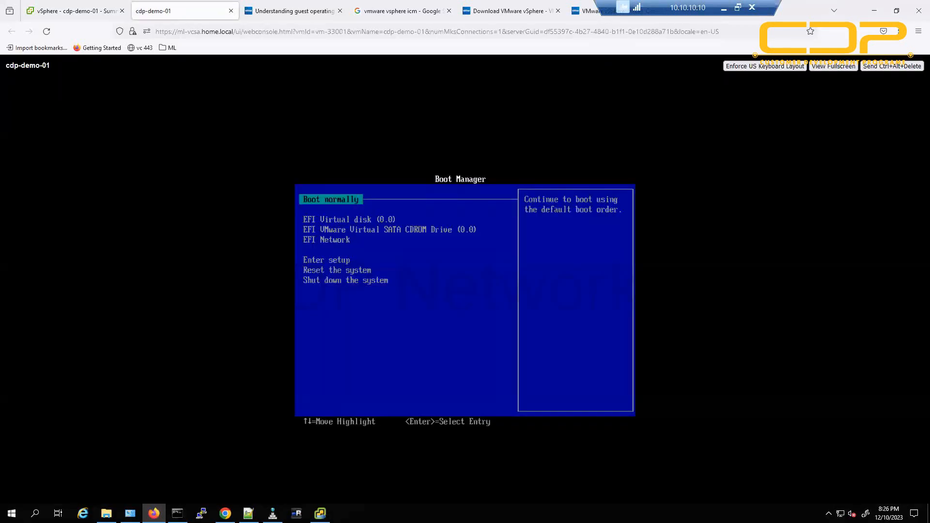
click(892, 65)
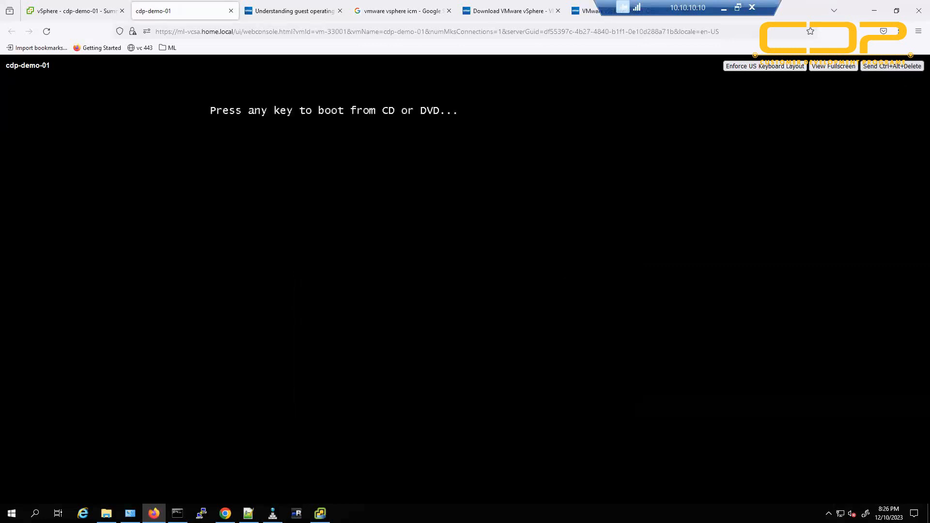
key(Return)
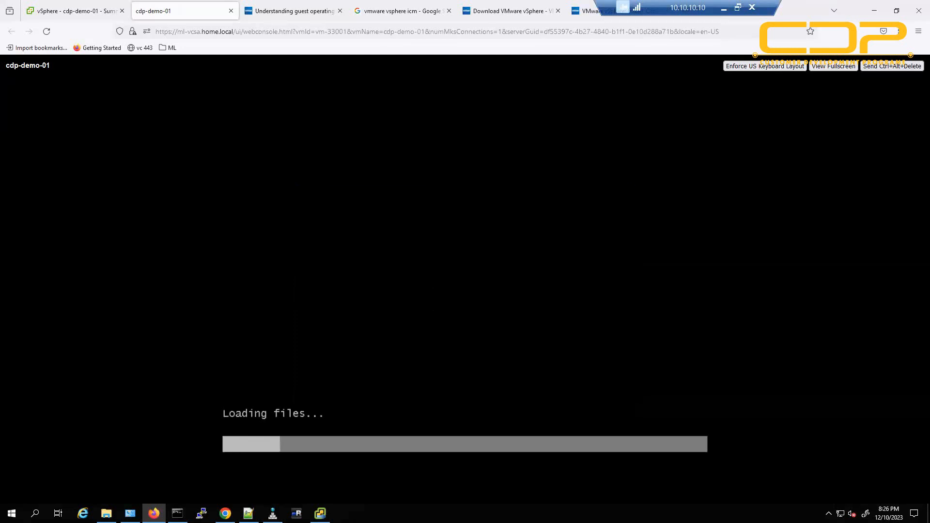
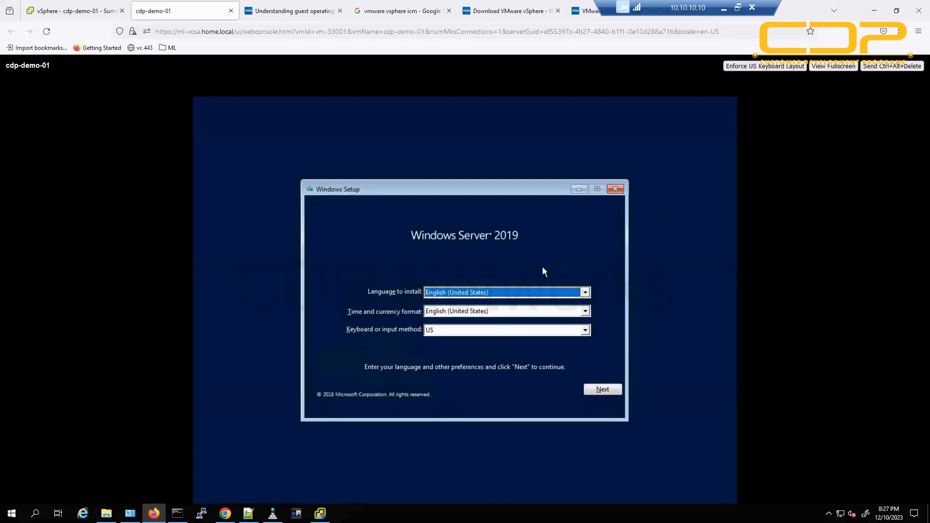
Start Windows Setup and select Windows Server 2019 Datacenter Evaluation (Desktop Experience).
key(Tab)
key(Tab)
key(Tab)
key(Return)
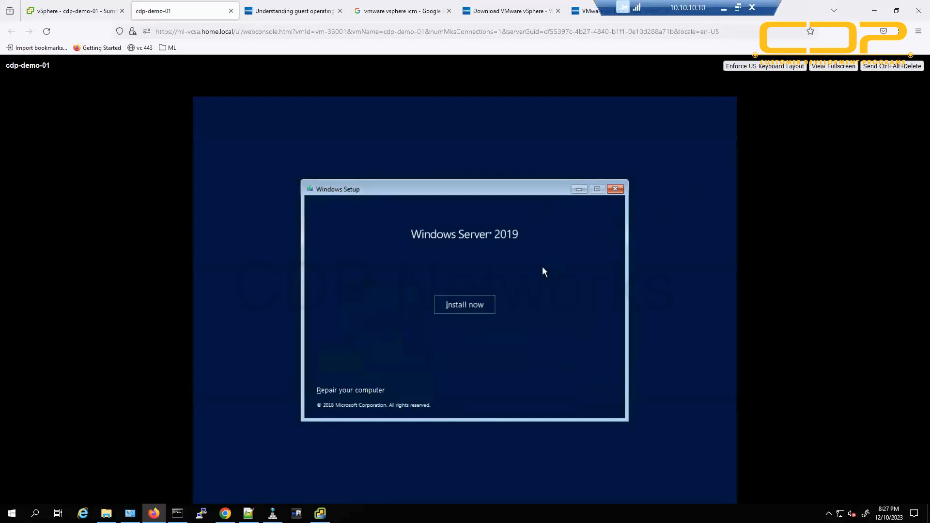
key(Return)
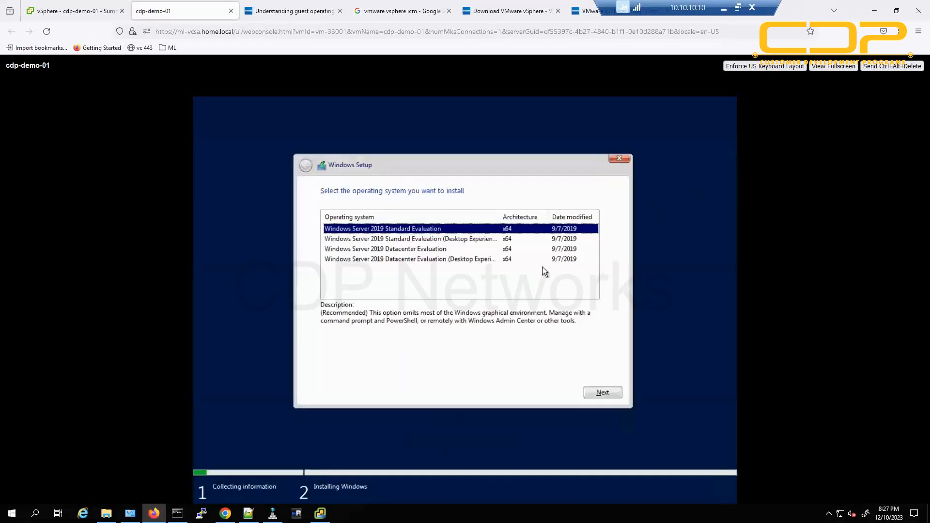
key(Down)
key(Down)
key(Down)
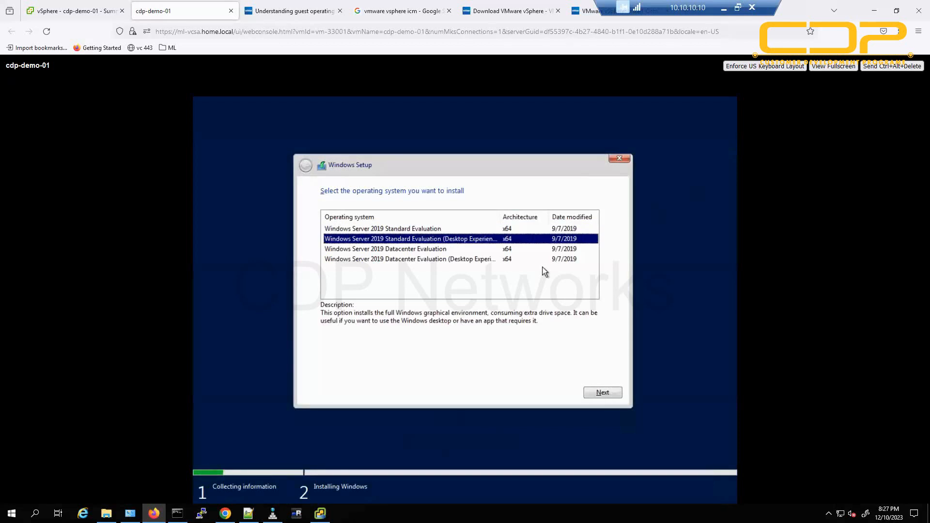
key(Tab)
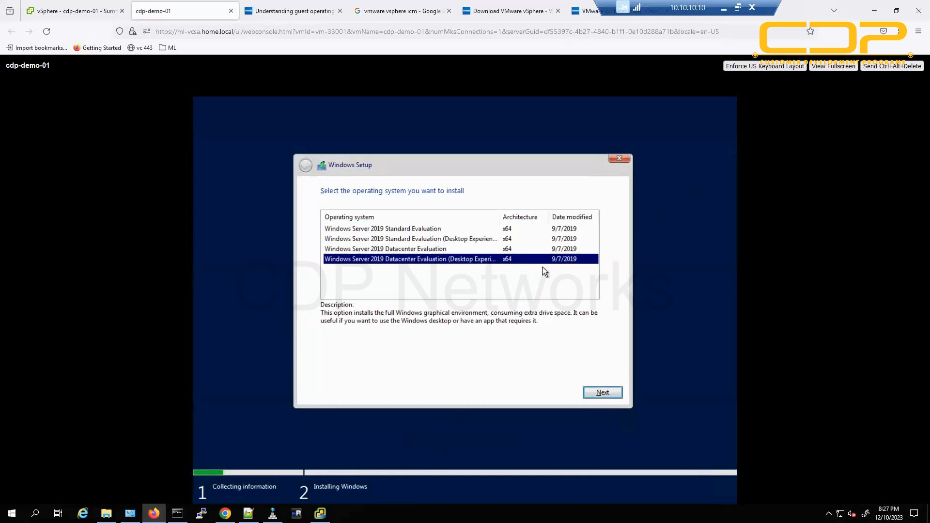
key(Return)
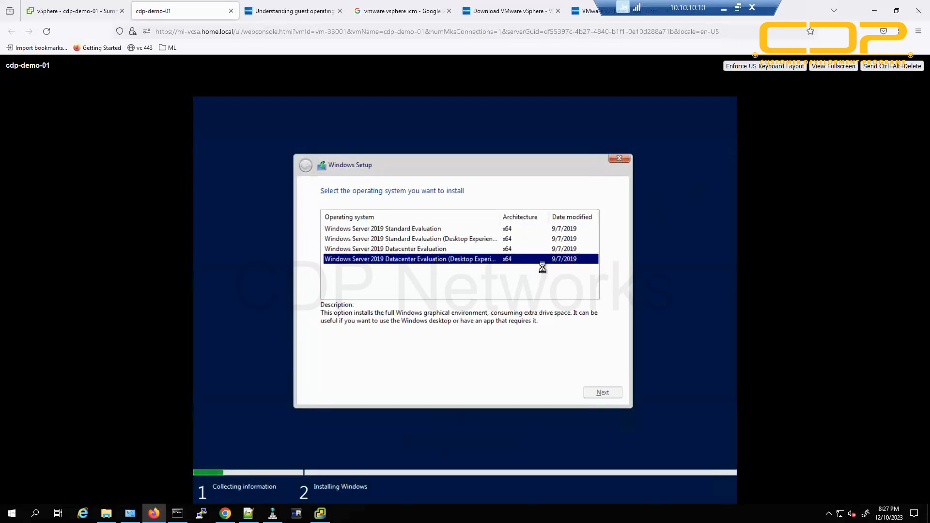
Accept the license, choose a Custom install, and target Drive 0's 90 GB unallocated space.
key(space)
key(Tab)
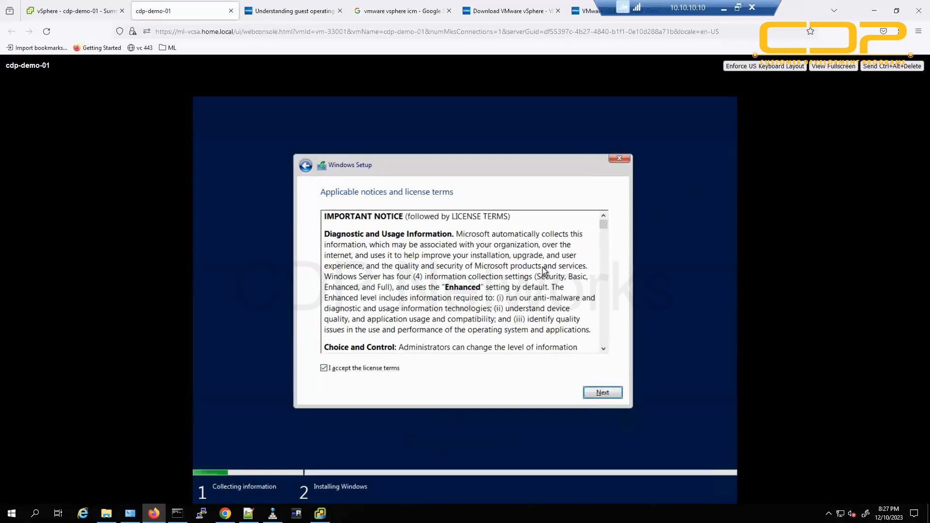
key(Return)
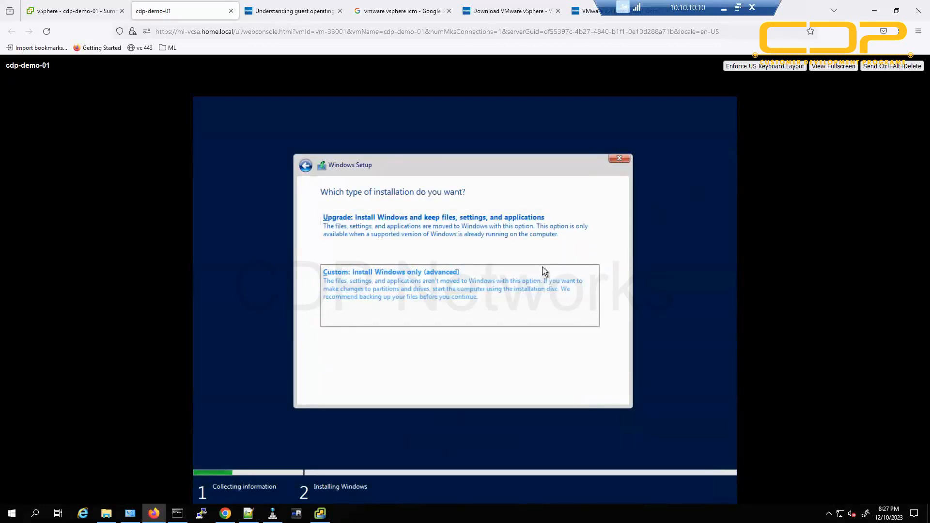
click(544, 272)
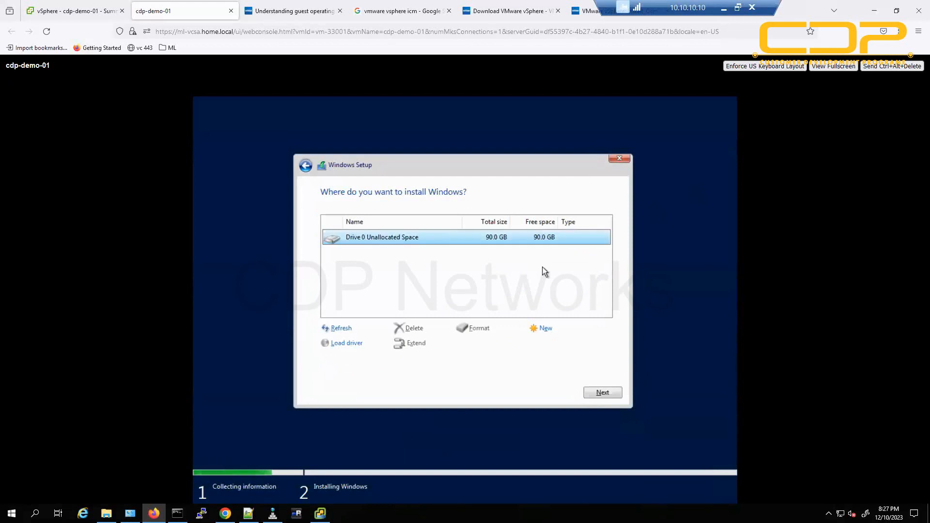
key(Return)
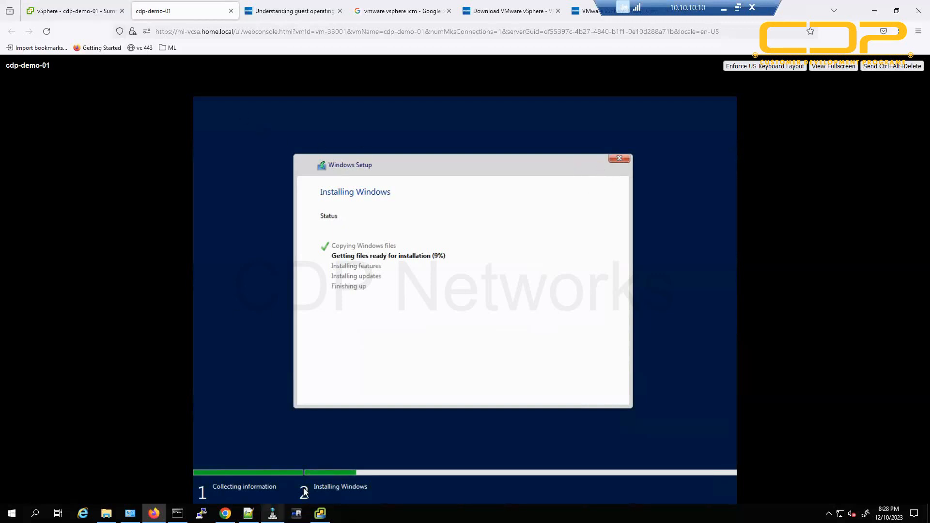
Bring up File Explorer, open Downloads and scroll through its 25 items.
click(106, 513)
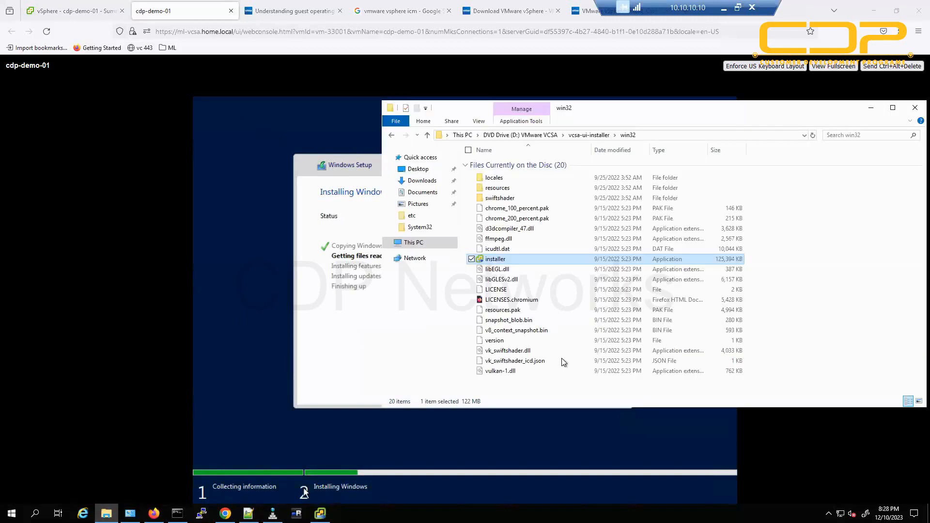
click(419, 183)
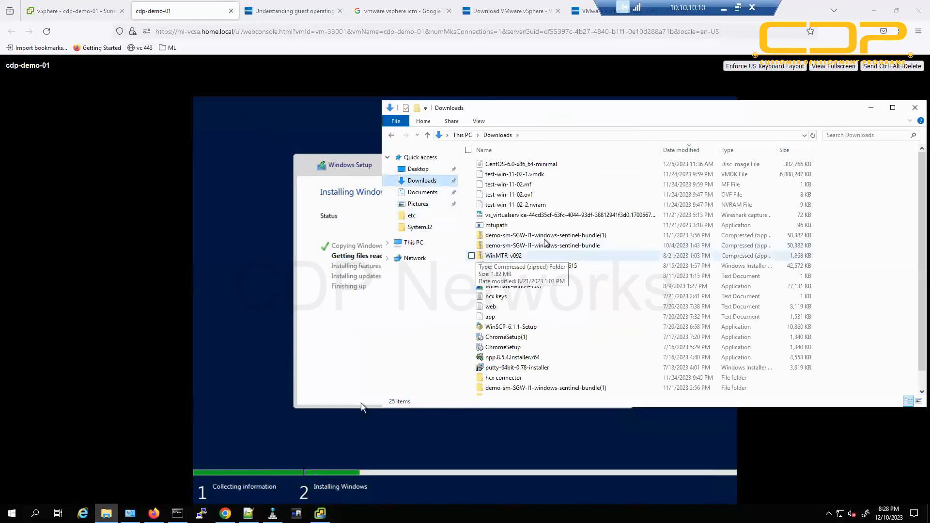
scroll(575, 296, down, 1)
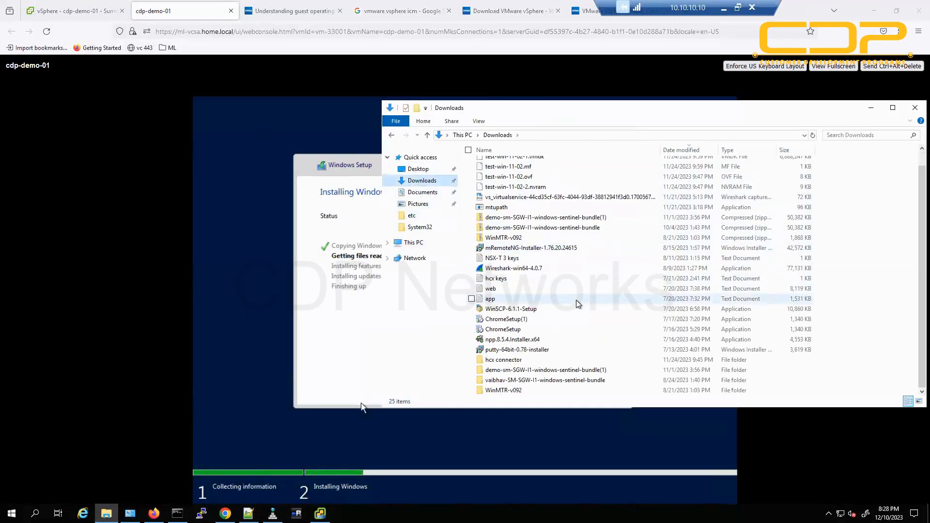
scroll(577, 304, up, 1)
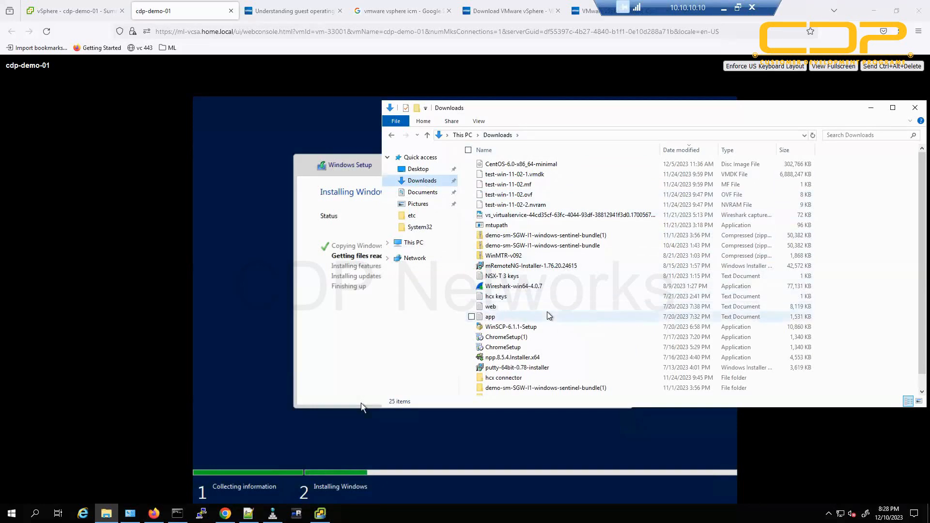
Check Windows Setup progress, then start a new virtual machine on host 172.16.10.91.
click(80, 10)
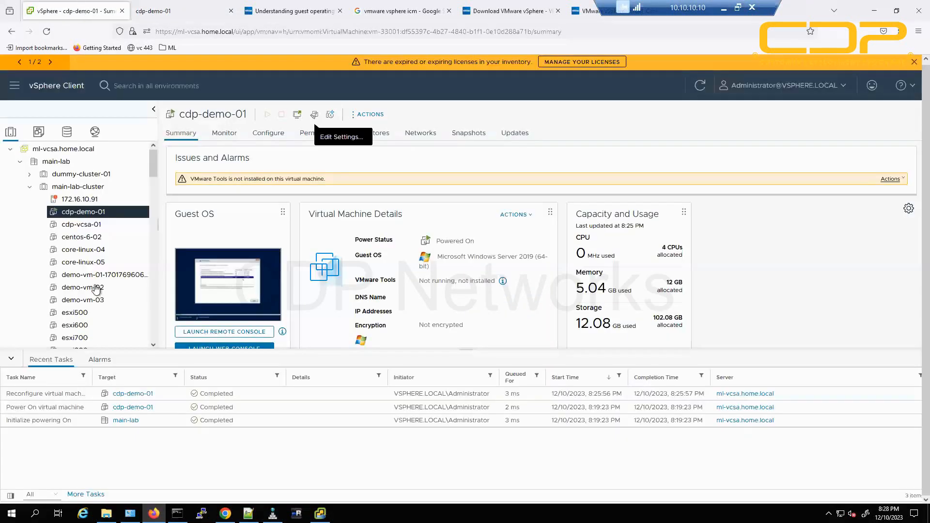
click(165, 10)
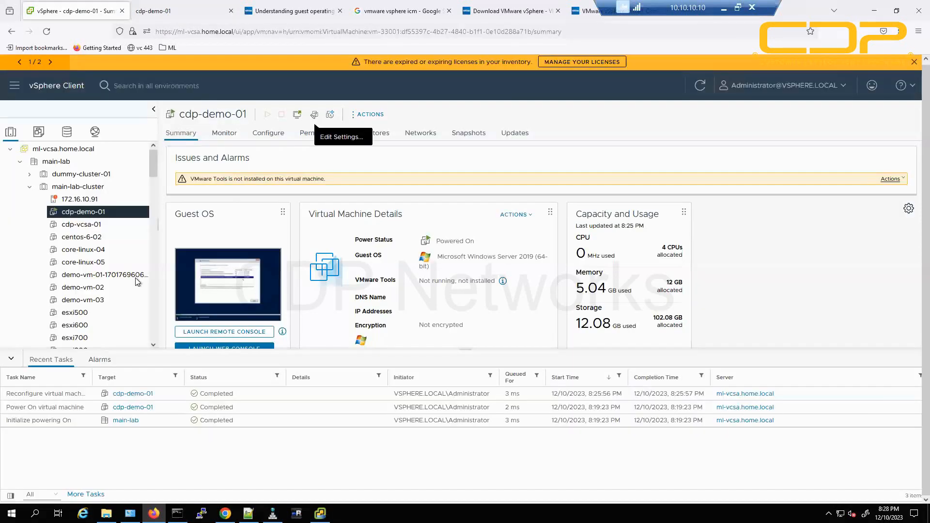
click(78, 10)
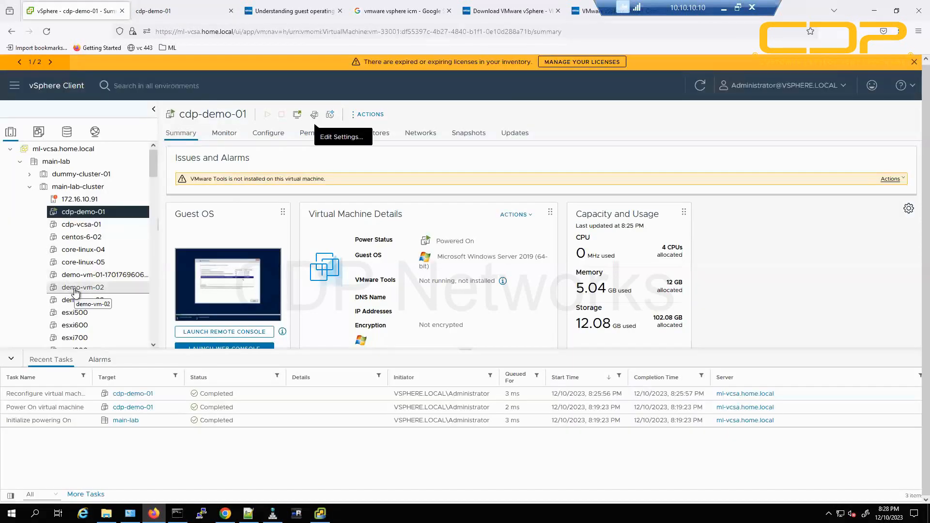
click(81, 201)
right_click(81, 202)
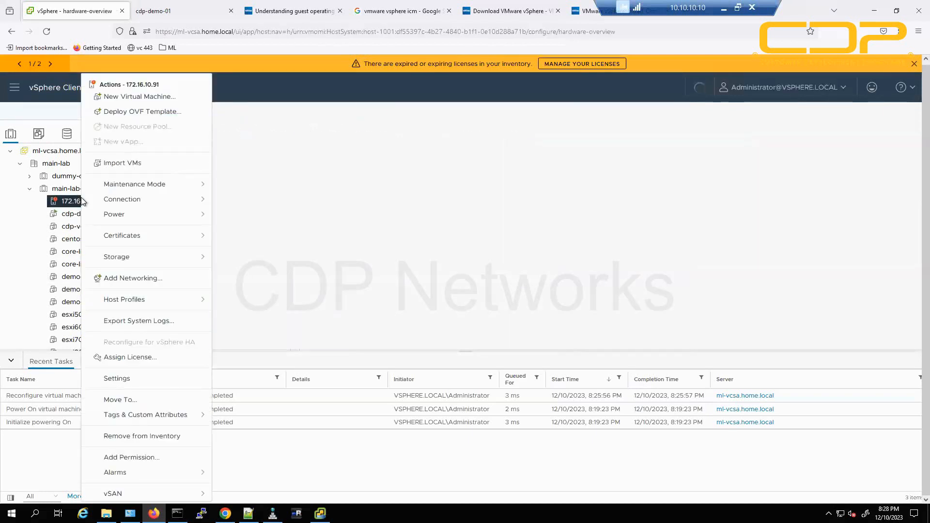
click(143, 97)
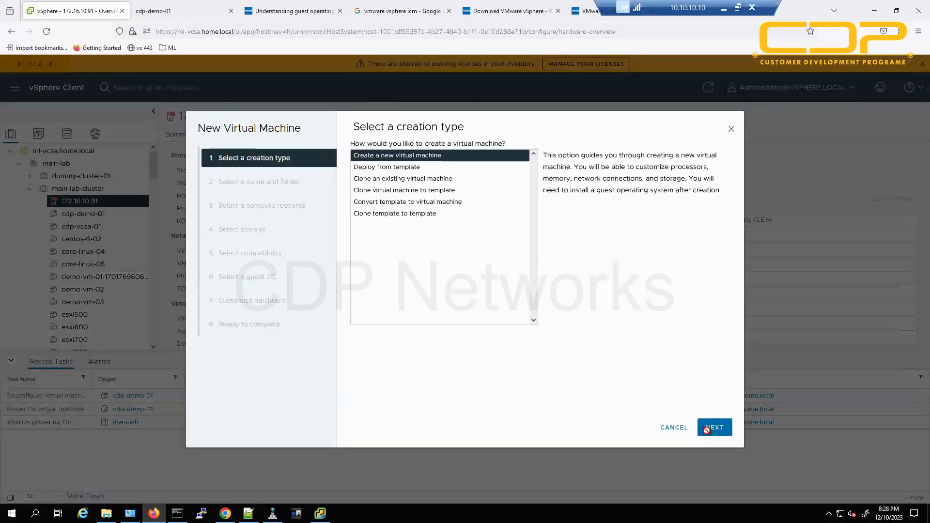
click(708, 428)
Name the new virtual machine cdp-test-linux-01 and accept the default compute resource.
drag(533, 171, 364, 173)
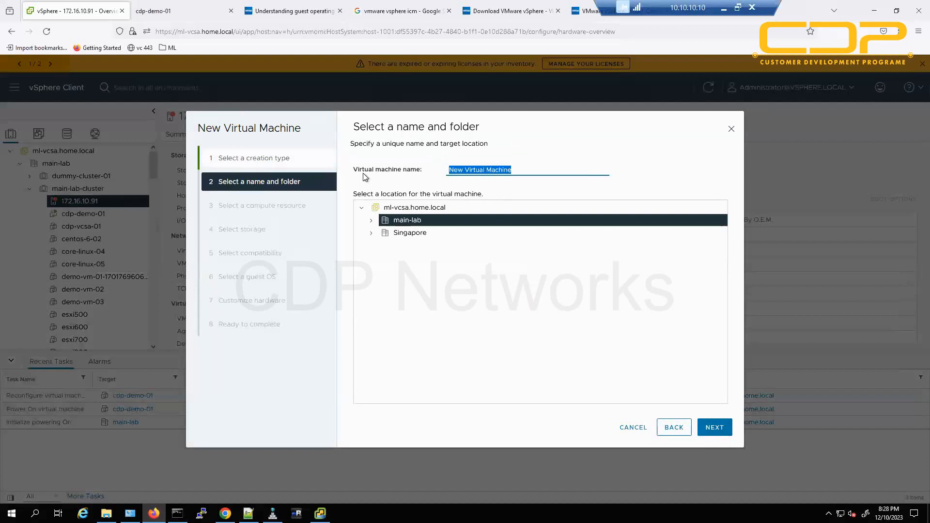
text(test-linux)
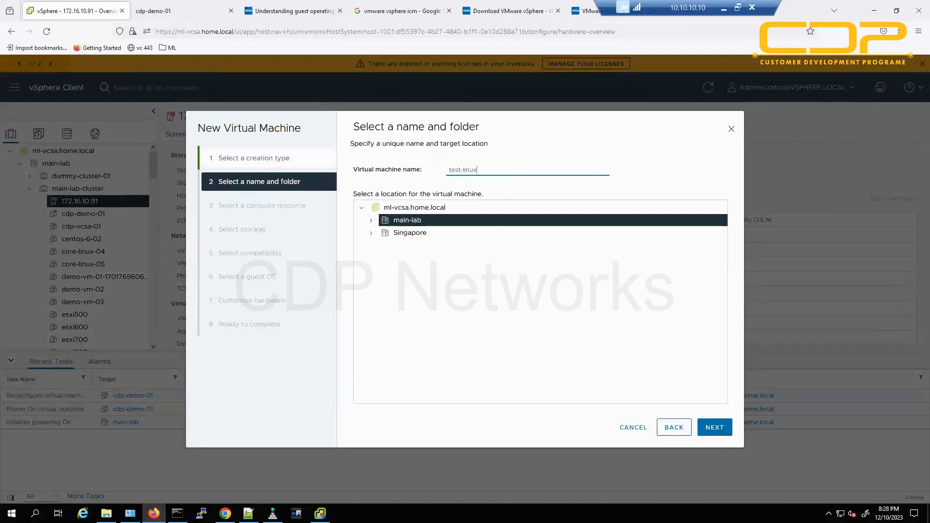
click(372, 220)
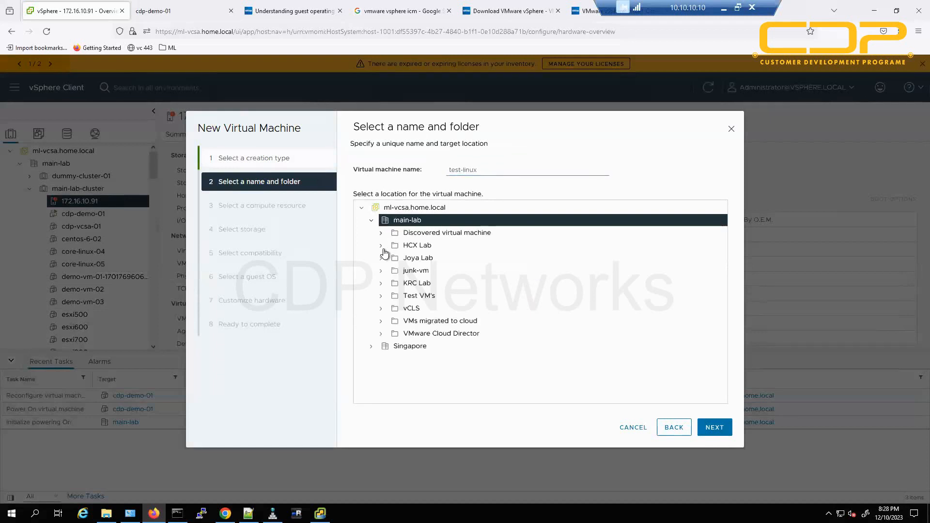
click(372, 221)
click(715, 429)
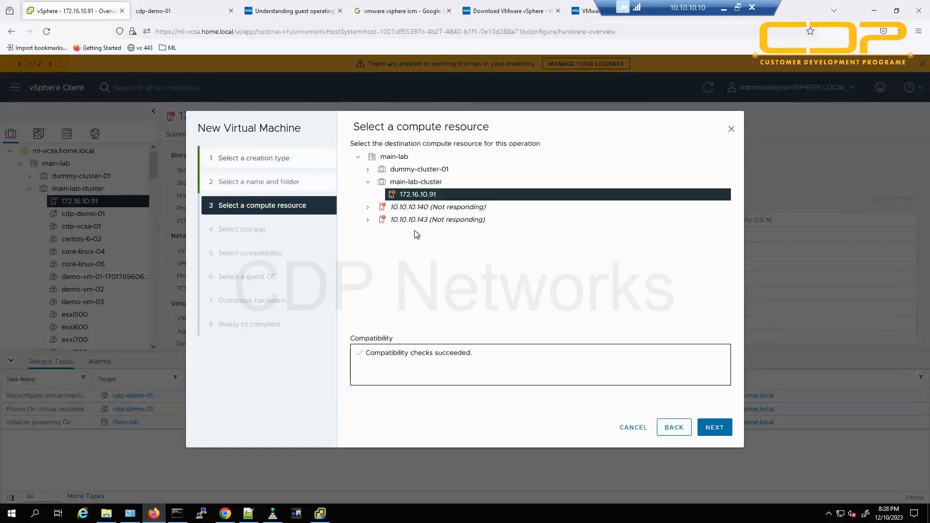
click(711, 427)
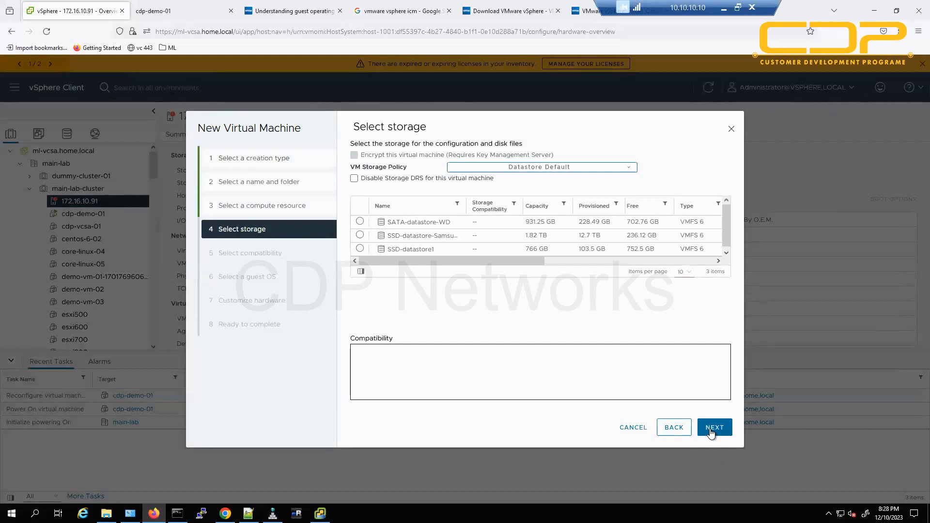
click(672, 429)
click(672, 429)
click(505, 171)
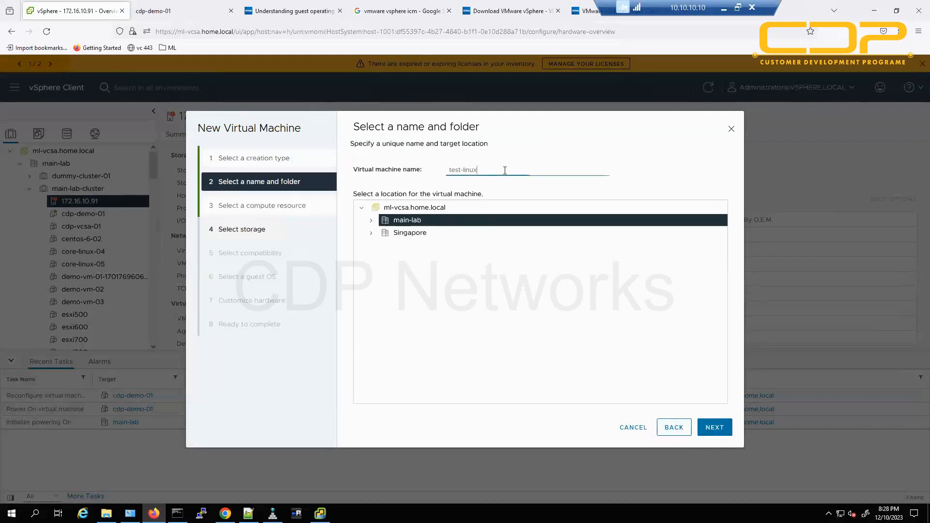
key(Home)
text(cdp-)
click(715, 436)
click(716, 436)
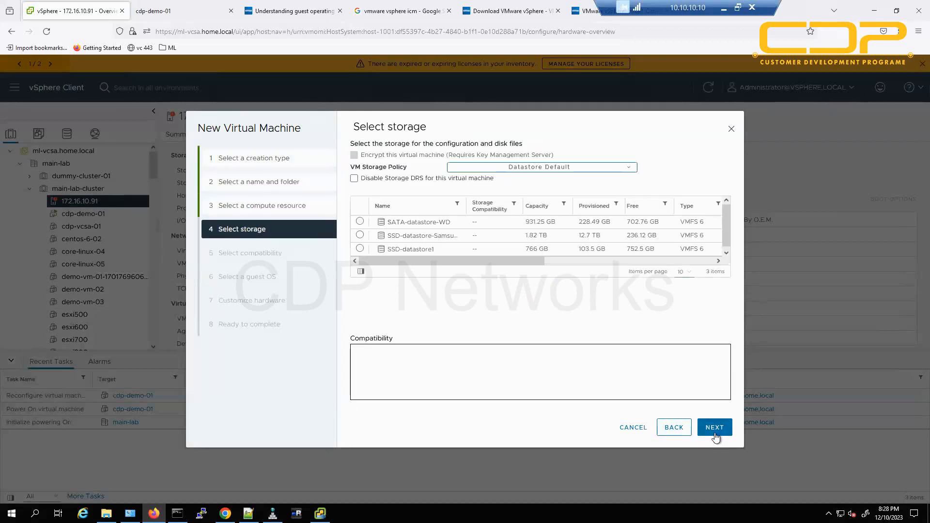
Store the VM on SSD-datastore1 and set the guest OS to Linux, CentOS 6 (64-bit).
click(360, 249)
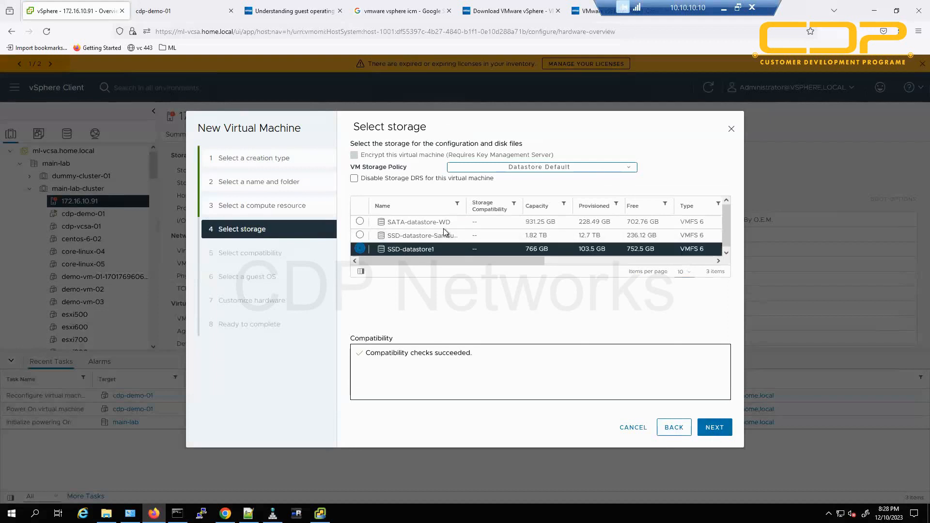
click(713, 427)
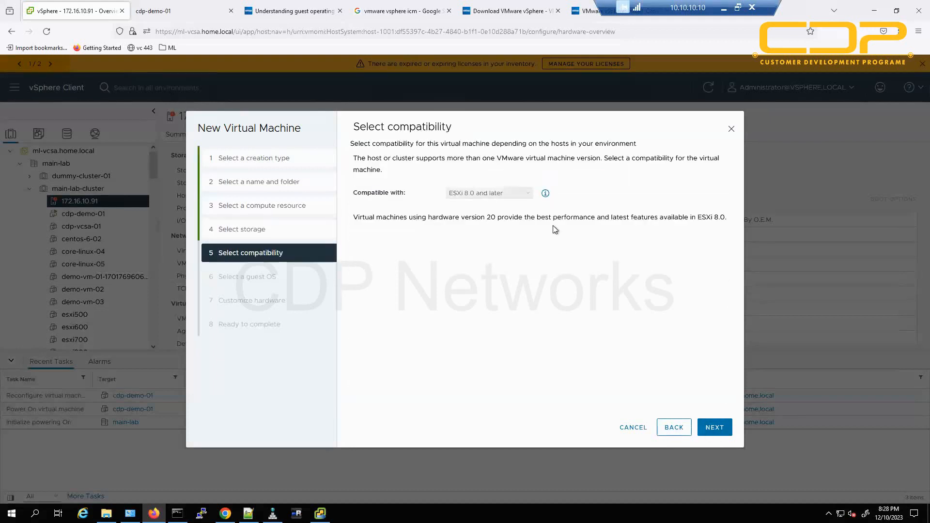
click(714, 428)
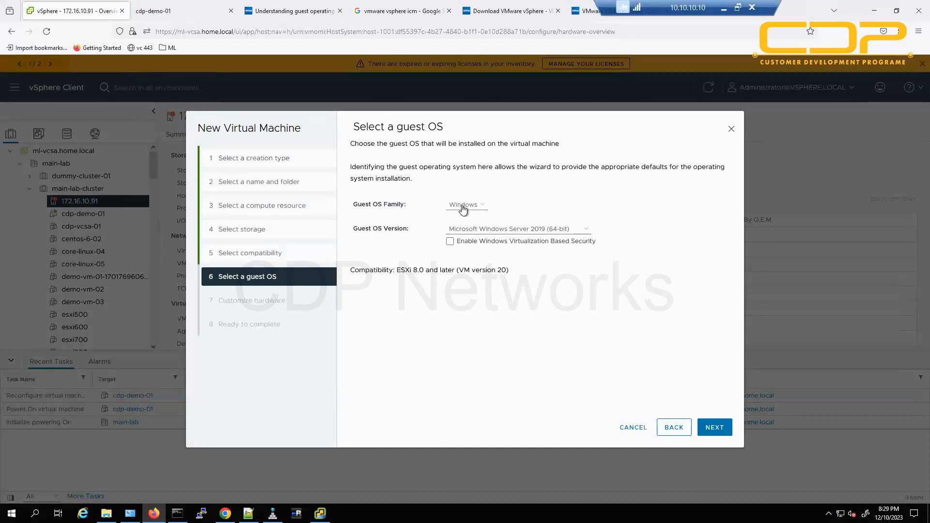
click(465, 205)
click(469, 222)
click(491, 231)
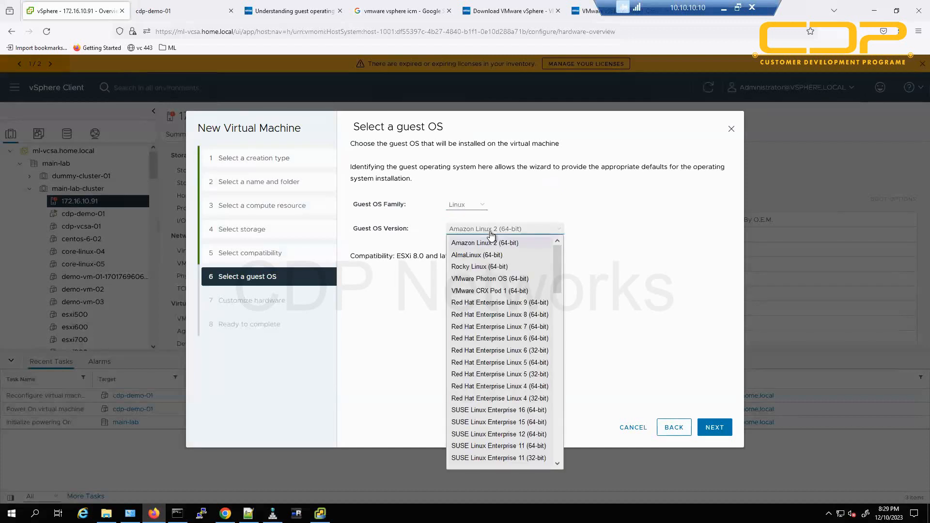
key(c)
key(Down)
key(Down)
key(Return)
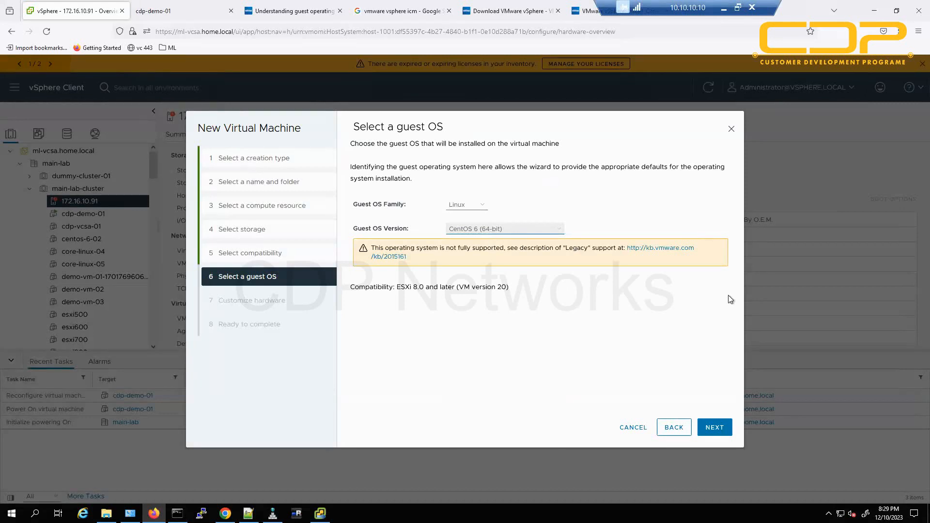
click(715, 427)
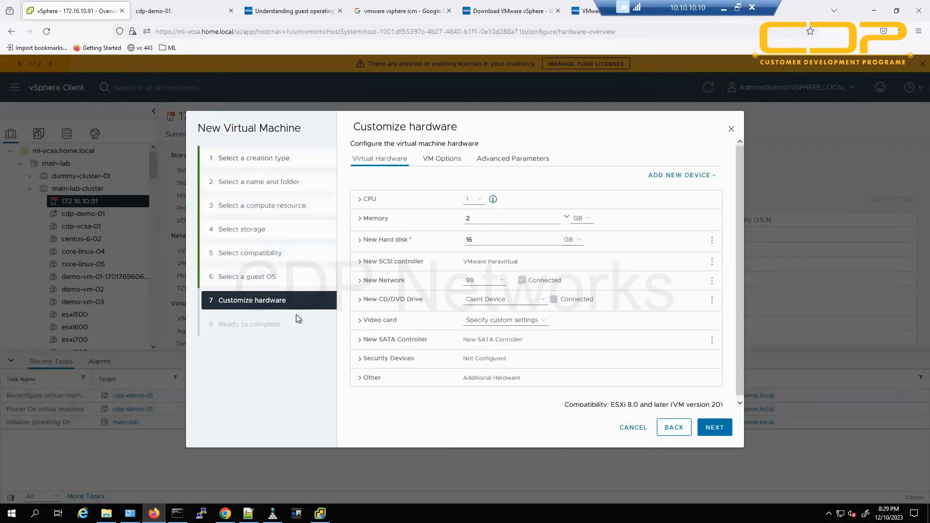
Give the VM 4 CPUs, 12 GB memory and a 20 GB thin-provisioned hard disk.
click(474, 198)
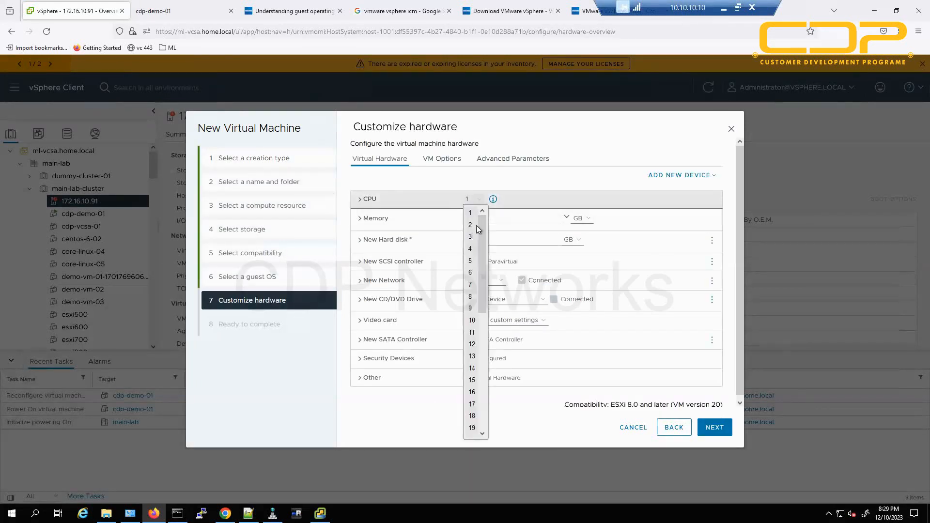
click(471, 249)
double_click(477, 220)
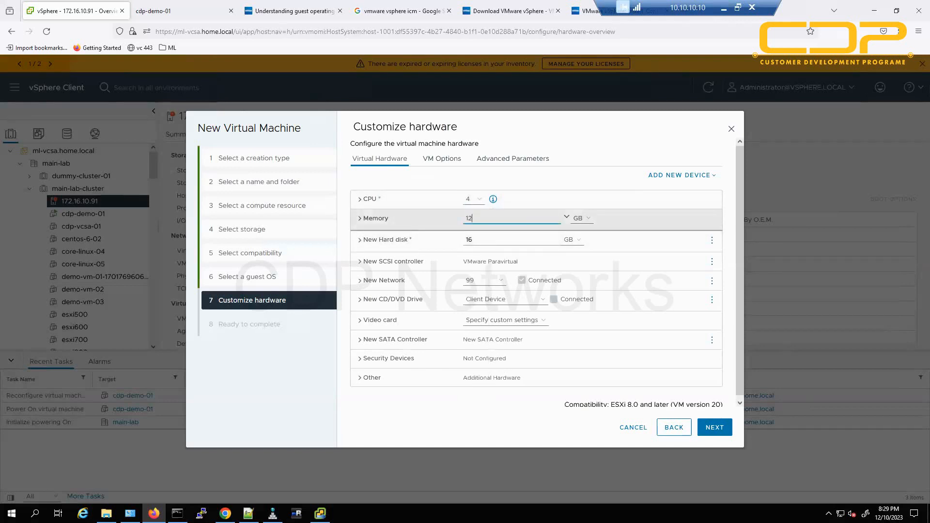
click(480, 240)
text(20)
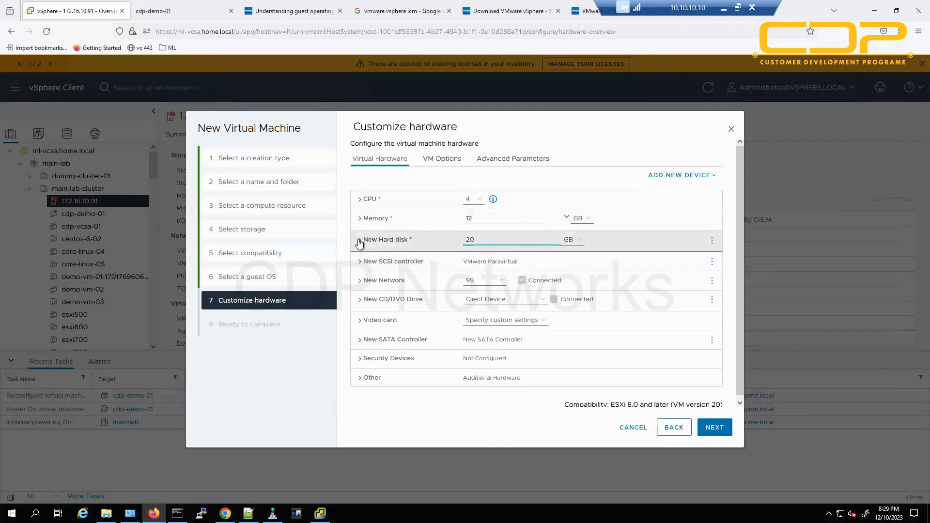
click(414, 241)
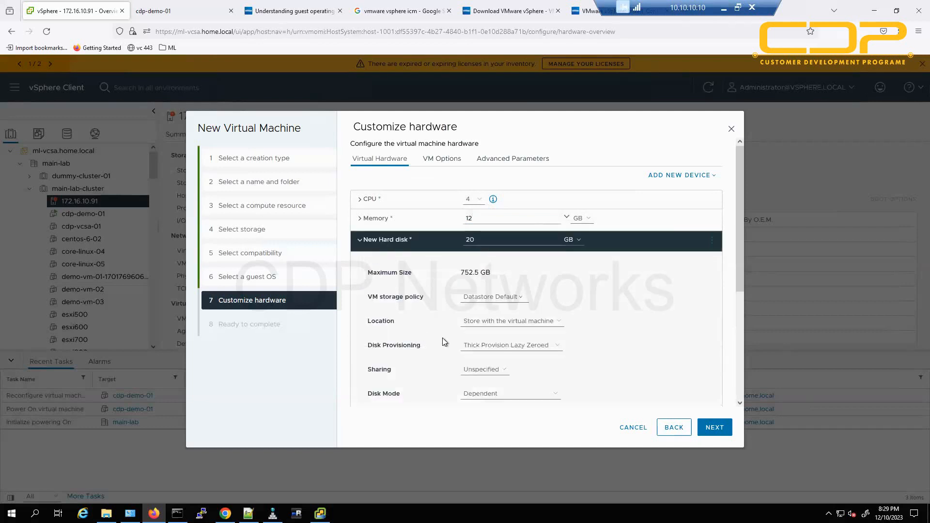
click(487, 345)
click(485, 383)
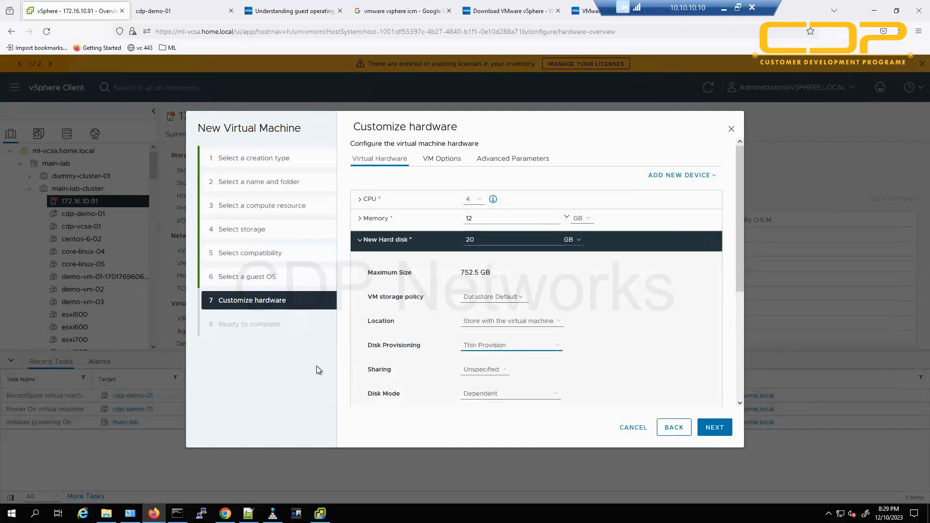
click(359, 240)
Connect the VM's network adapter to the dummy-mgmt network.
click(482, 281)
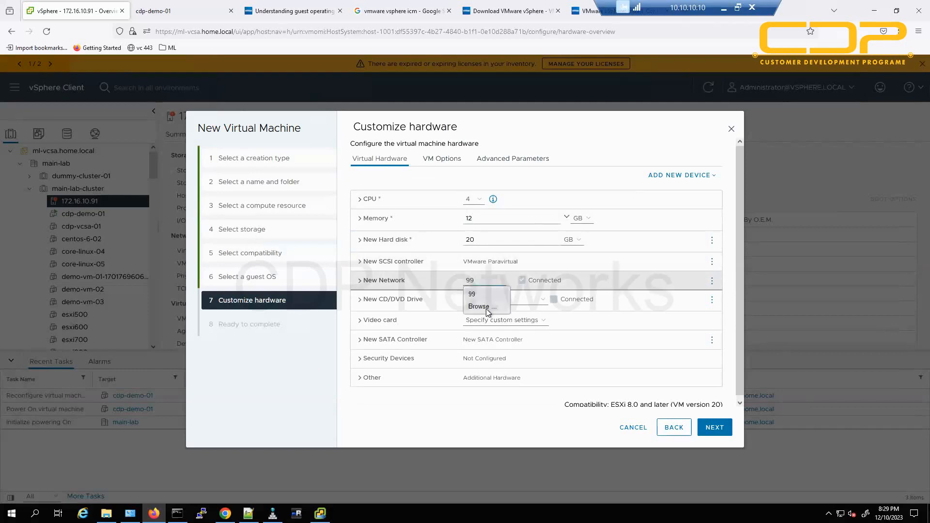
click(485, 309)
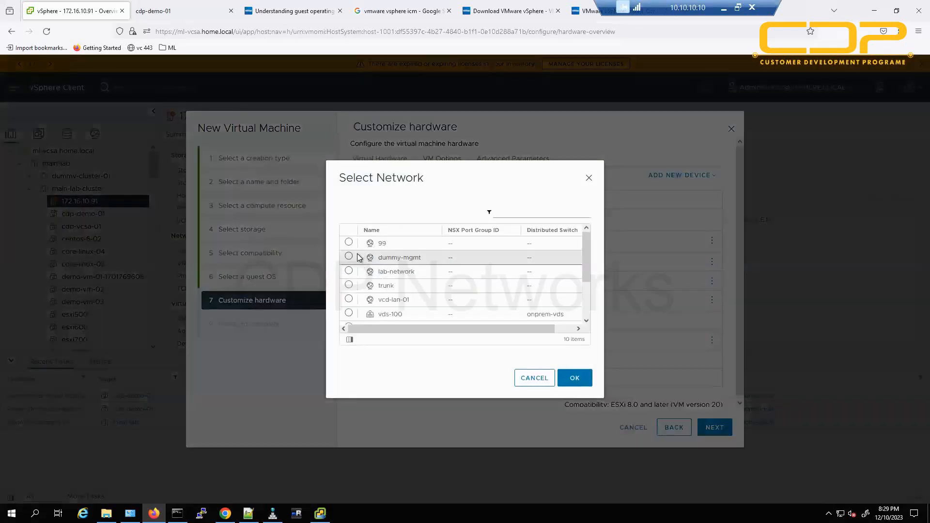
click(349, 257)
click(569, 379)
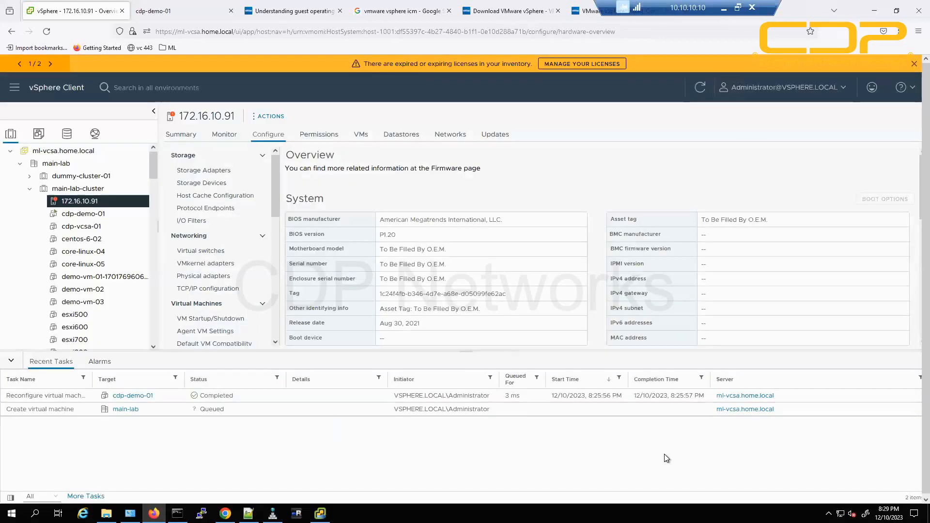
Select cdp-test-linux-01 in the inventory, power it on, and hide Recent Tasks.
click(88, 231)
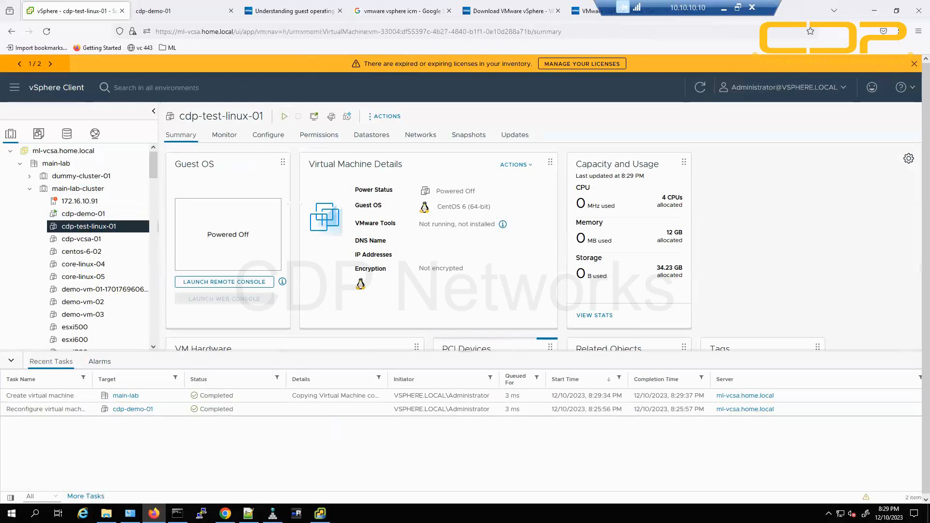
click(284, 116)
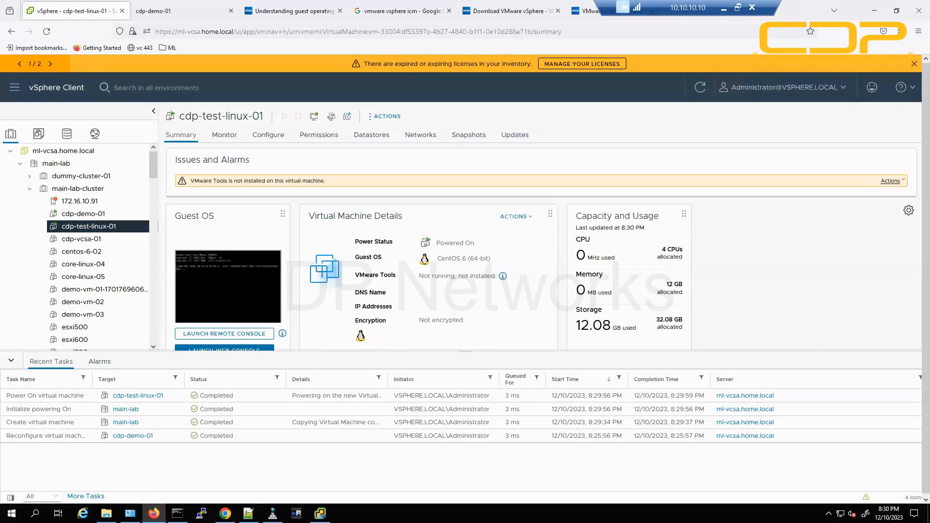
click(12, 362)
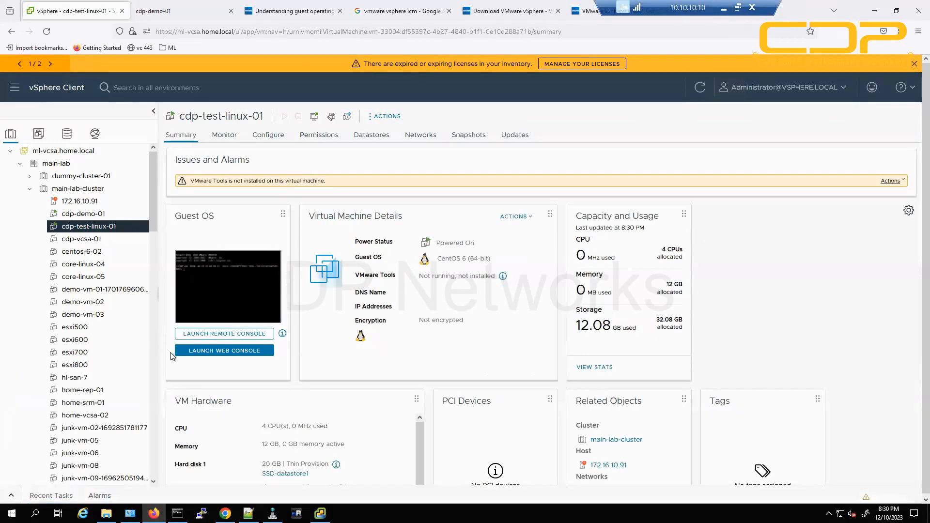
Launch the remote console for cdp-test-linux-01 and move its window to the screen centre.
click(245, 334)
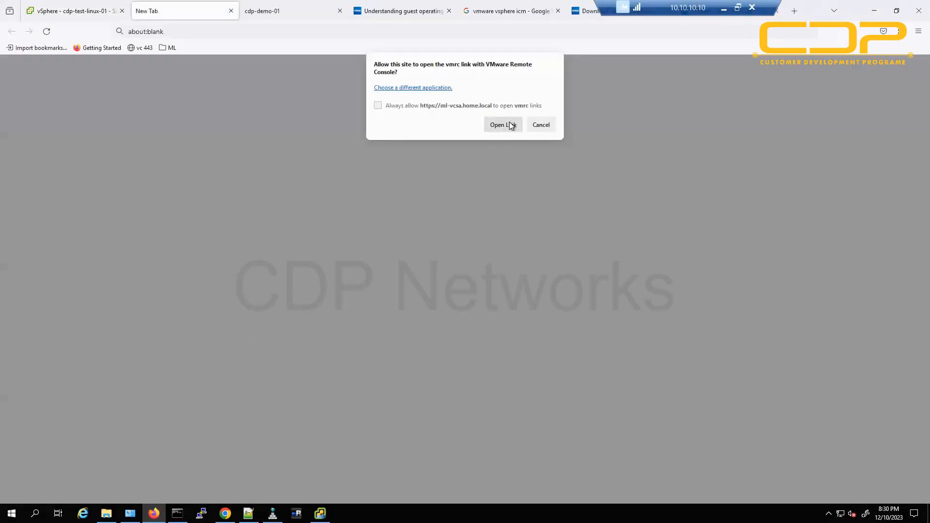
click(504, 125)
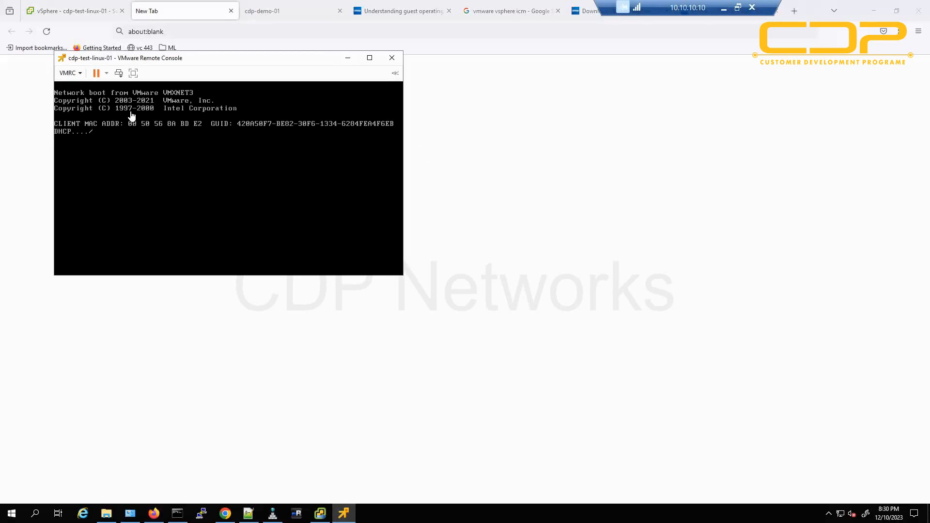
drag(228, 58, 440, 104)
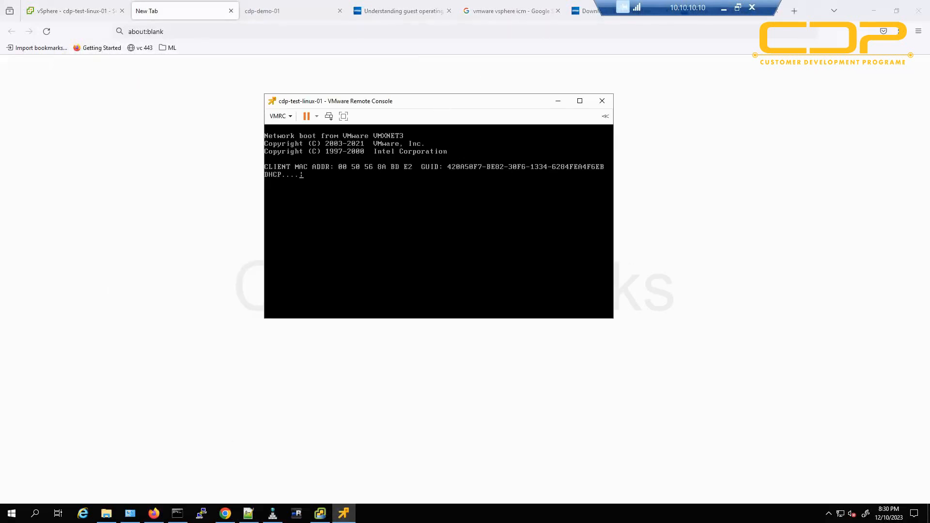
Check the CentOS 6.0 minimal ISO in Downloads, then minimize File Explorer.
click(106, 513)
click(533, 164)
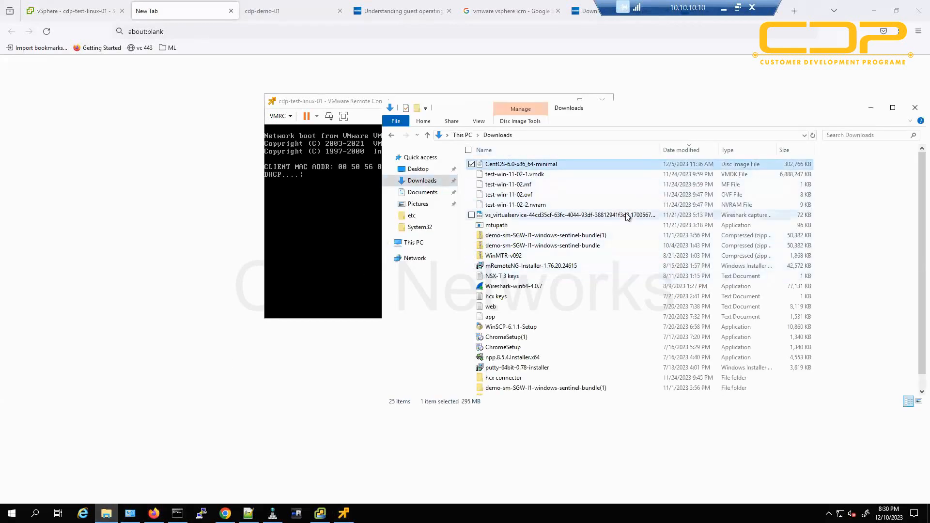
click(871, 110)
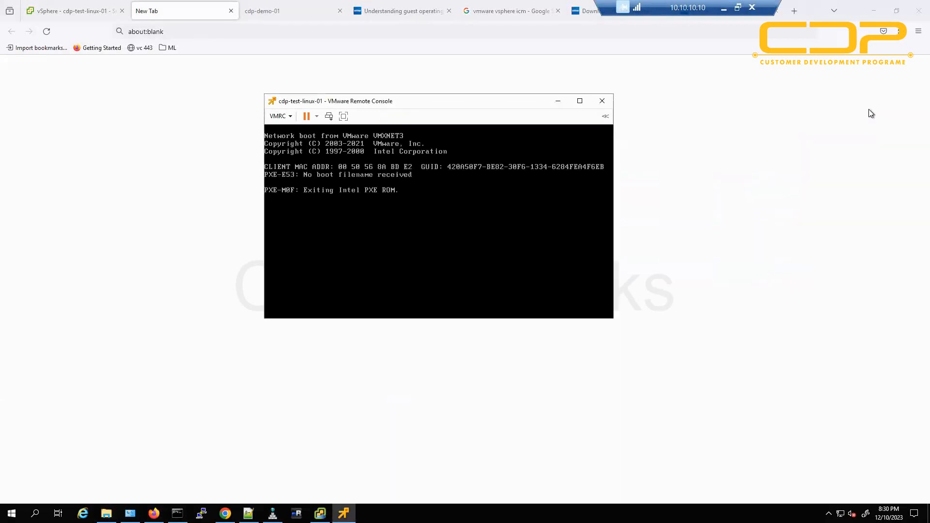
click(281, 117)
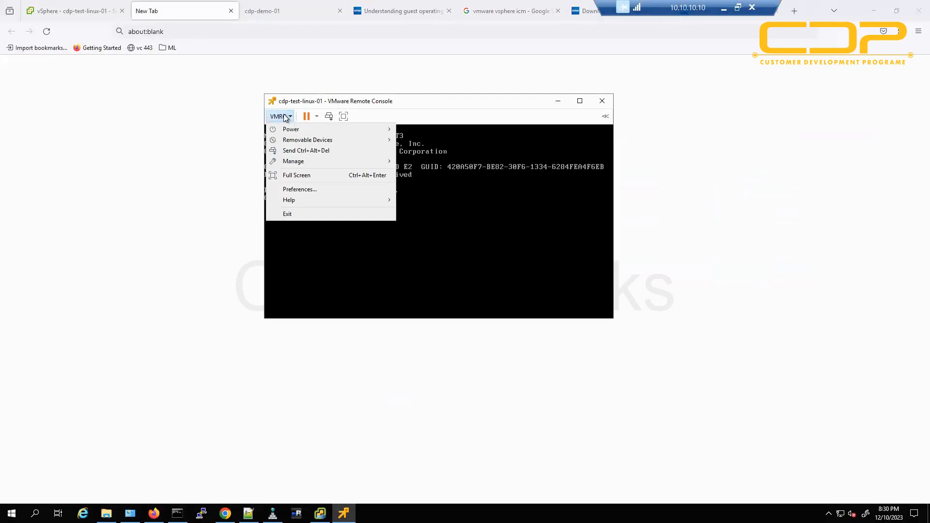
Set CD/DVD drive 1 to the CentOS ISO in Downloads, connected now and at power on.
mouse_move(388, 160)
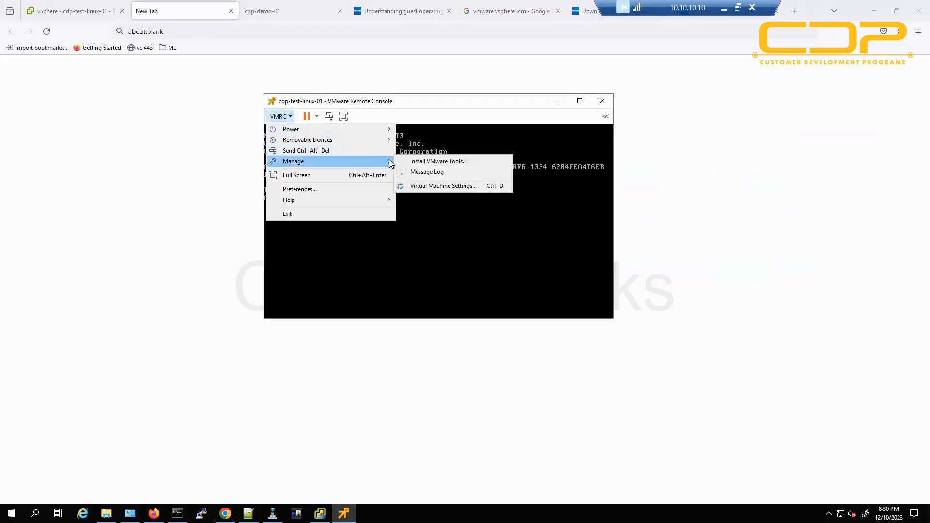
click(461, 188)
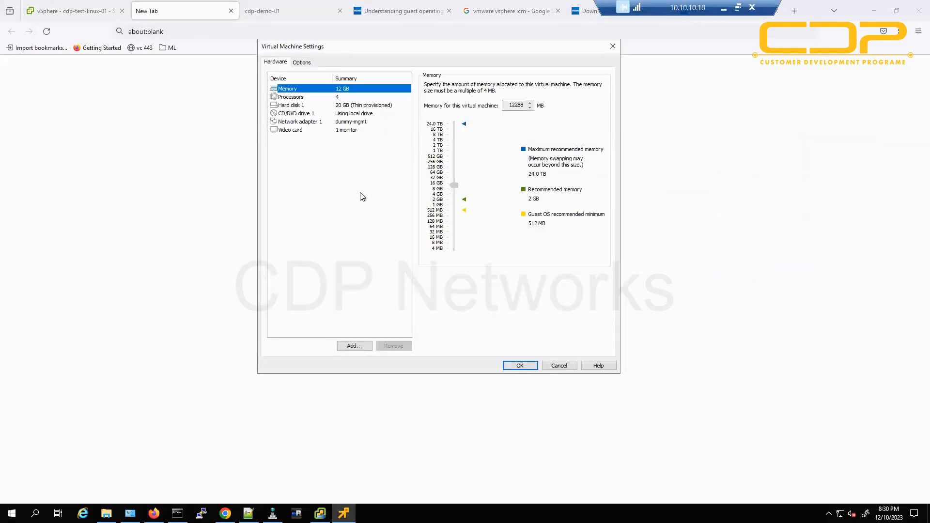
click(297, 114)
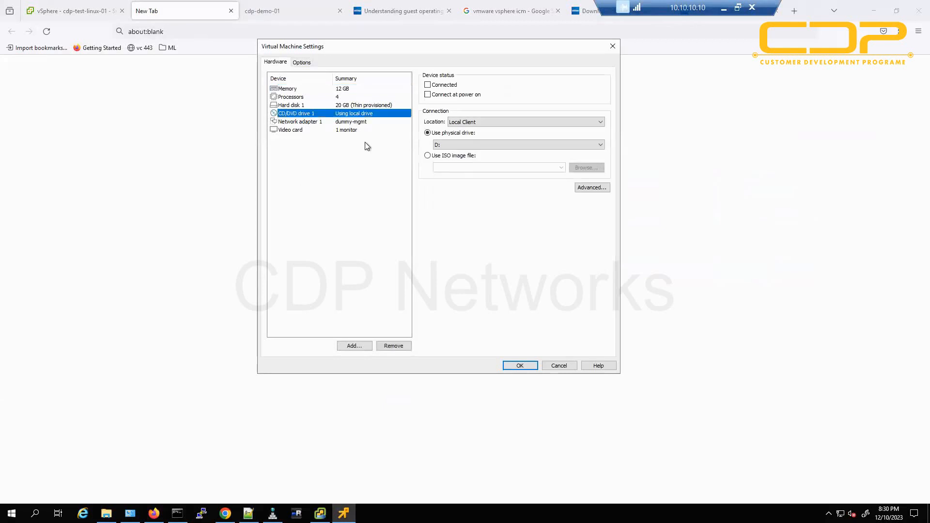
click(444, 89)
click(449, 95)
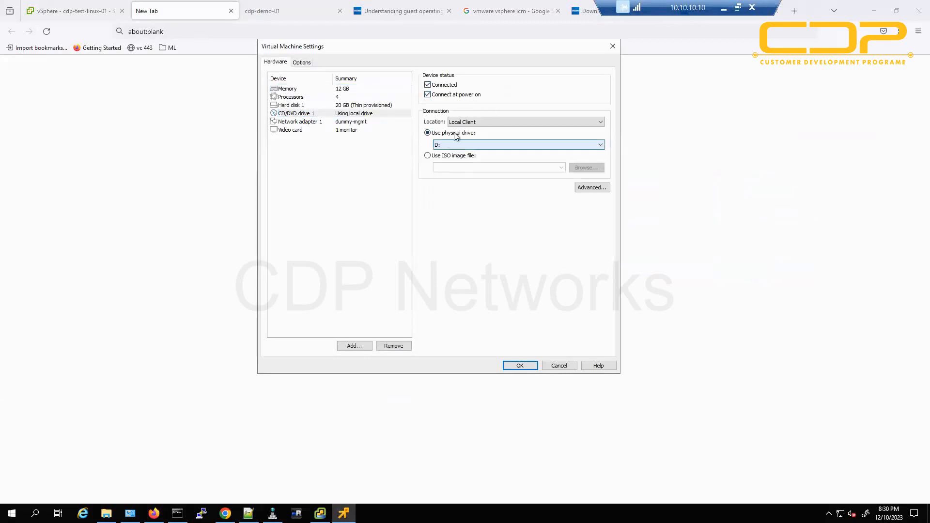
click(441, 156)
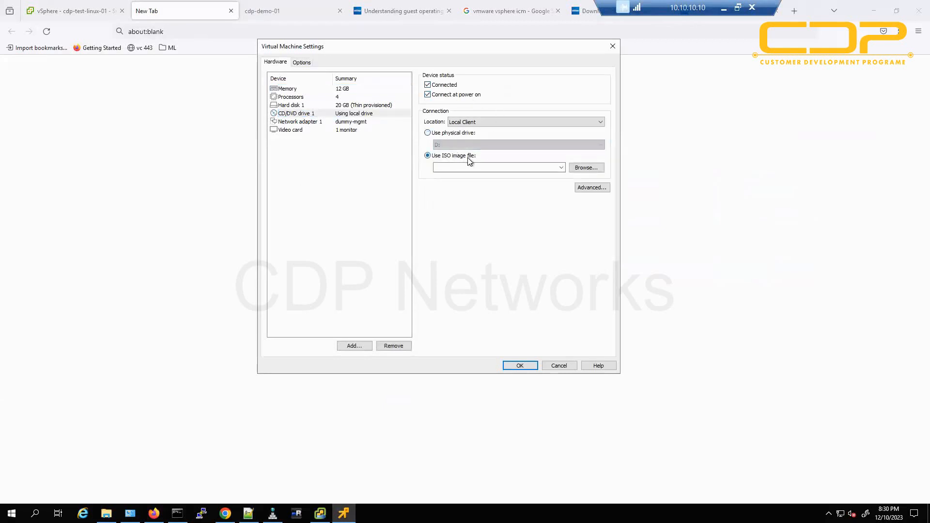
click(583, 168)
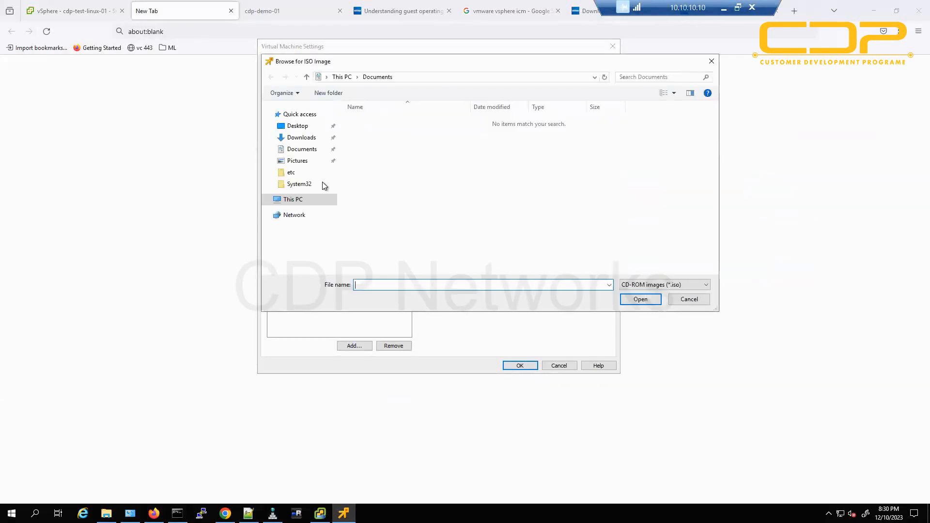
click(301, 137)
double_click(383, 122)
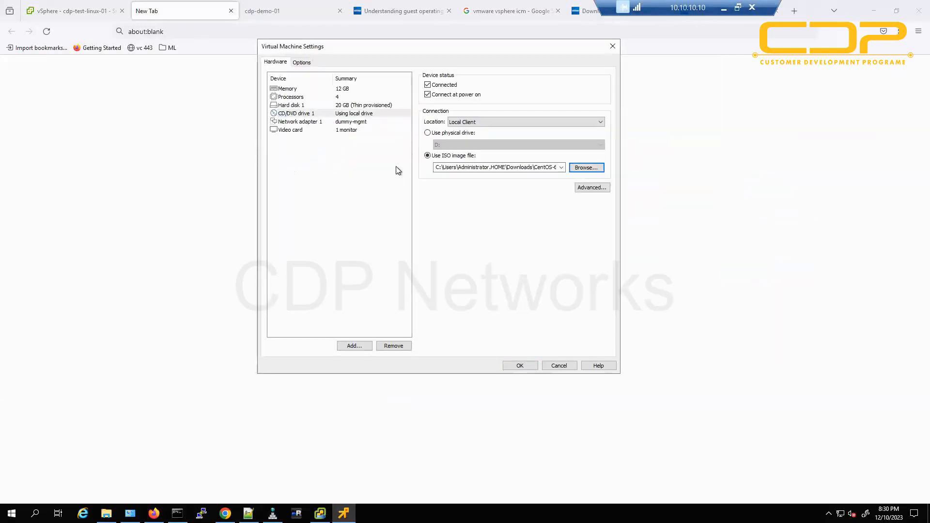
click(520, 366)
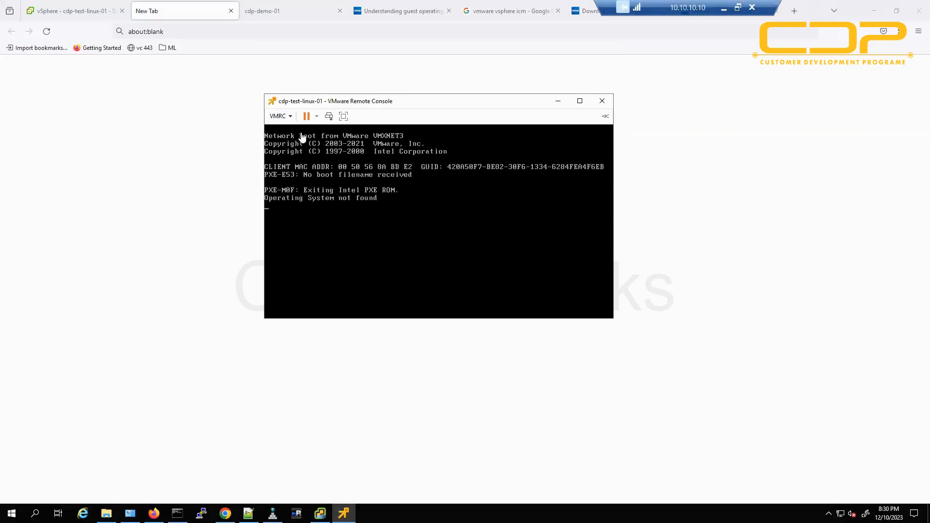
Send Ctrl+Alt+Del, choose Install or upgrade from the boot menu, and skip the media test.
click(328, 117)
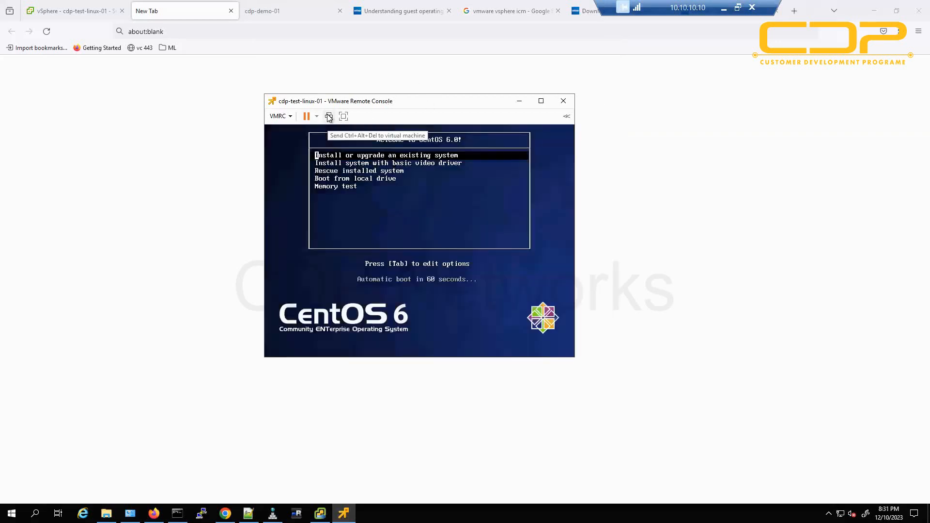
click(454, 228)
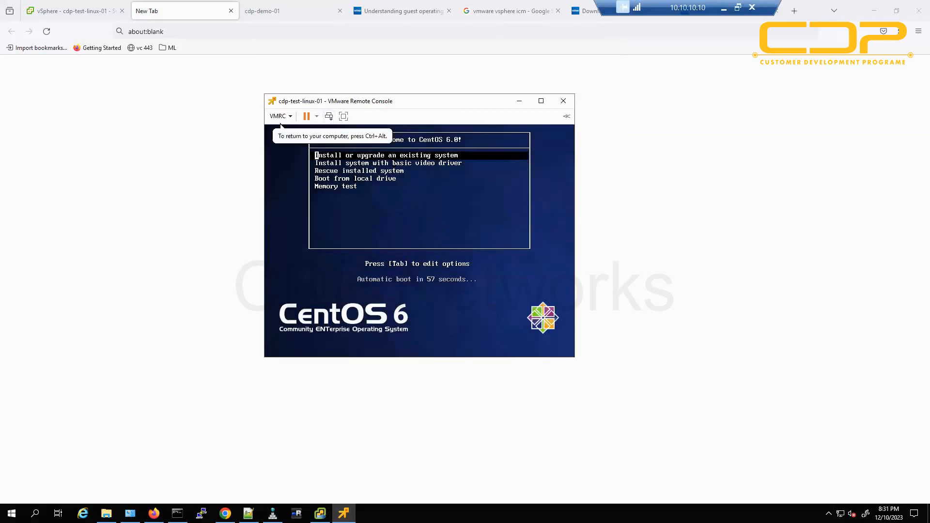
key(Return)
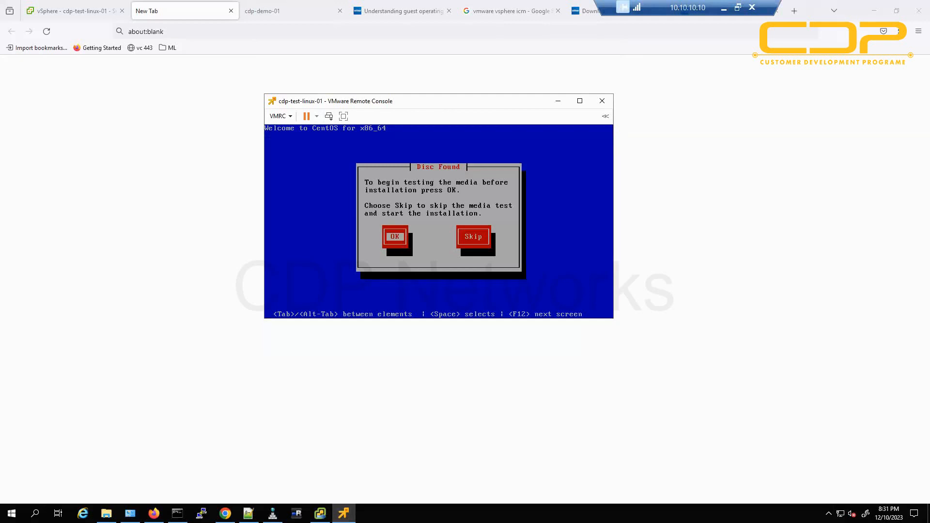
key(Tab)
key(Return)
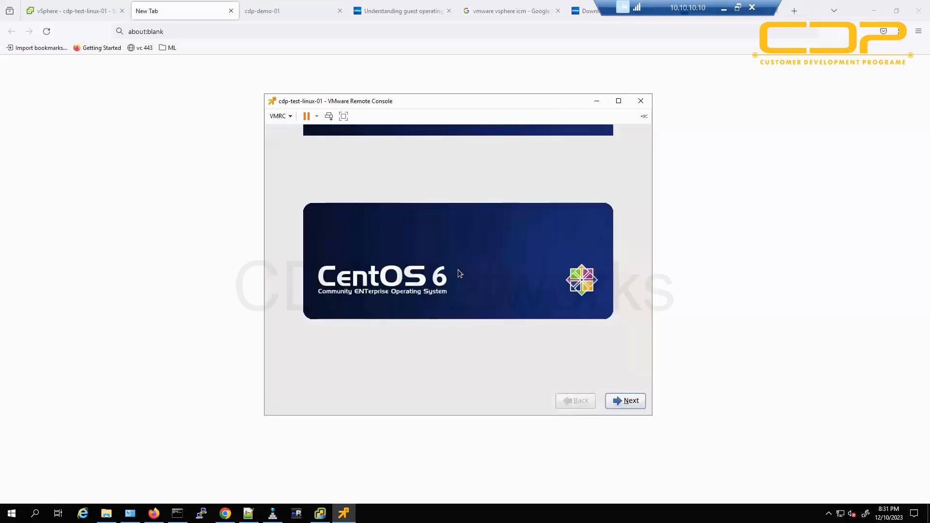
Choose English and Basic Storage Devices, ignoring all disk errors.
key(Return)
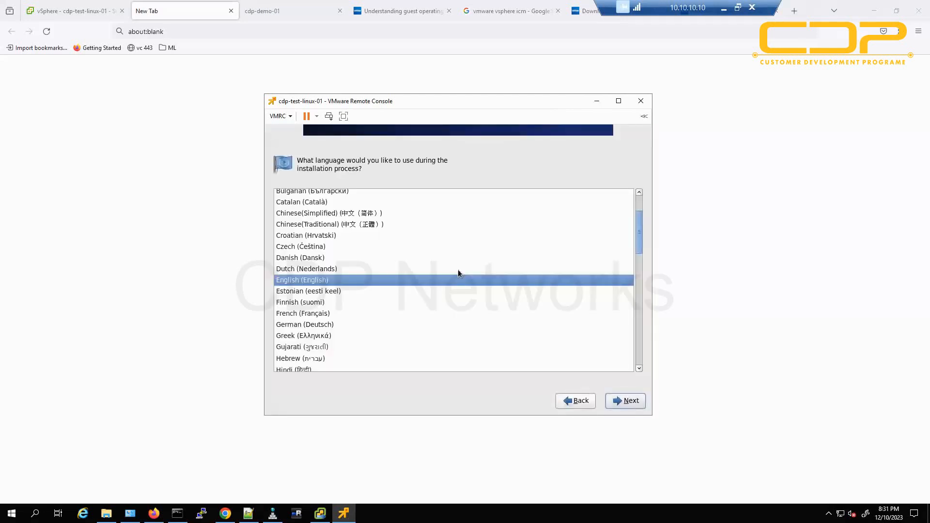
key(Return)
key(Return)
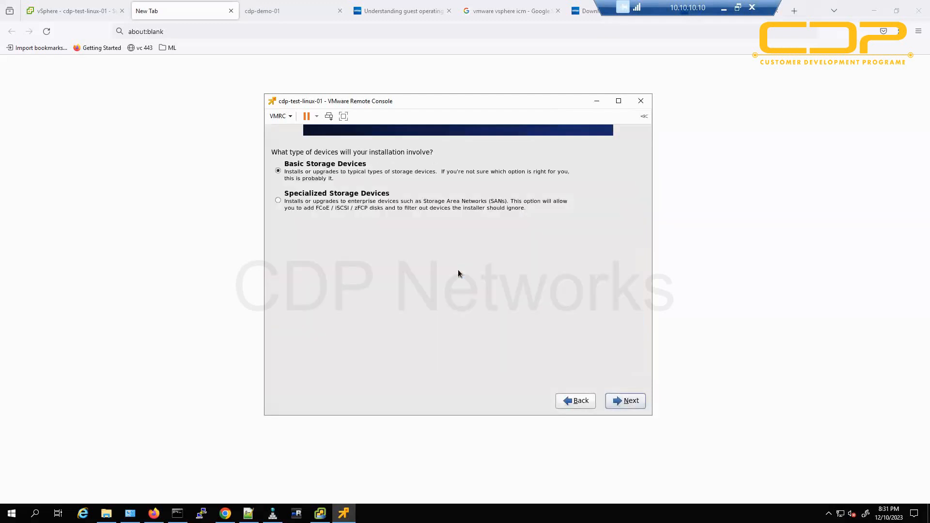
key(Return)
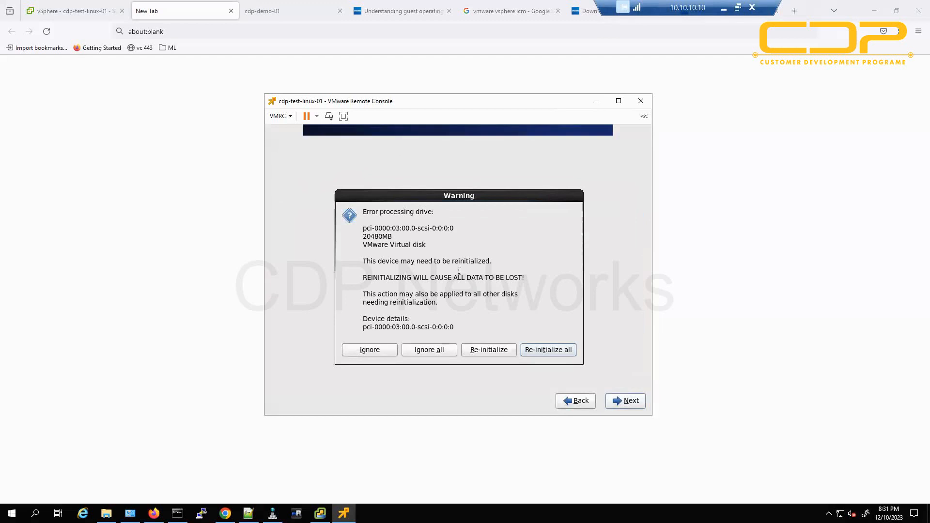
key(Tab)
key(Tab)
key(Tab)
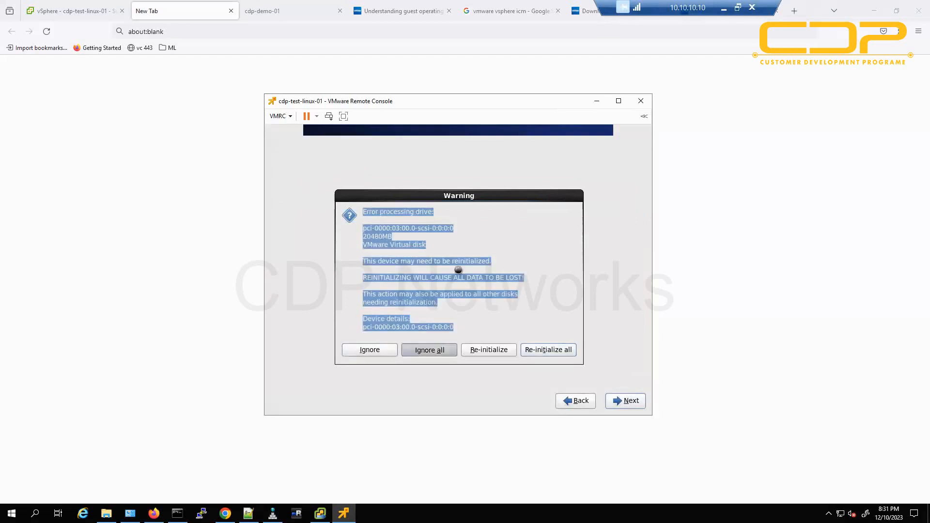
key(Return)
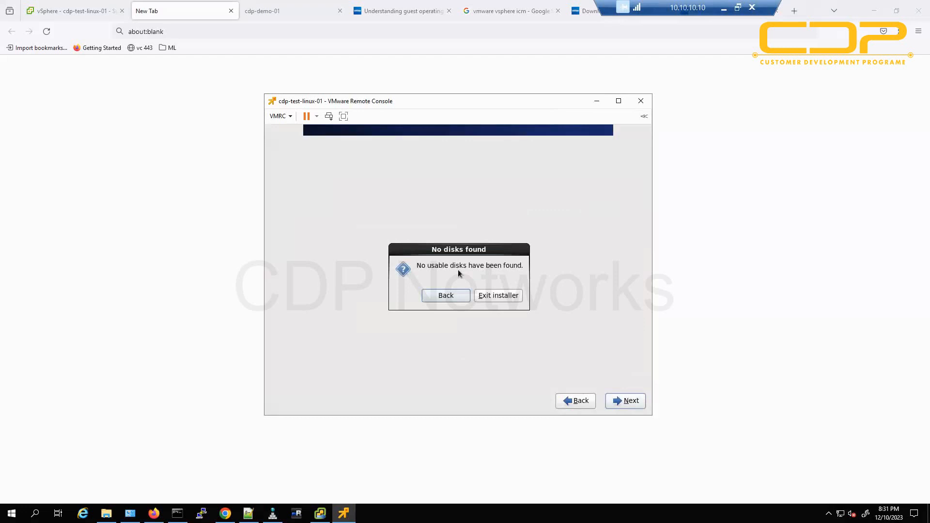
key(Return)
key(Tab)
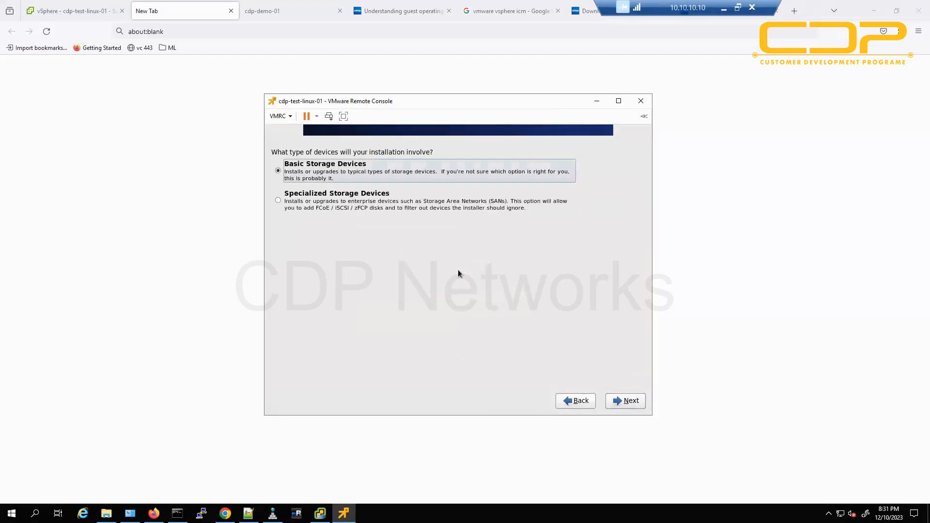
key(Tab)
key(Return)
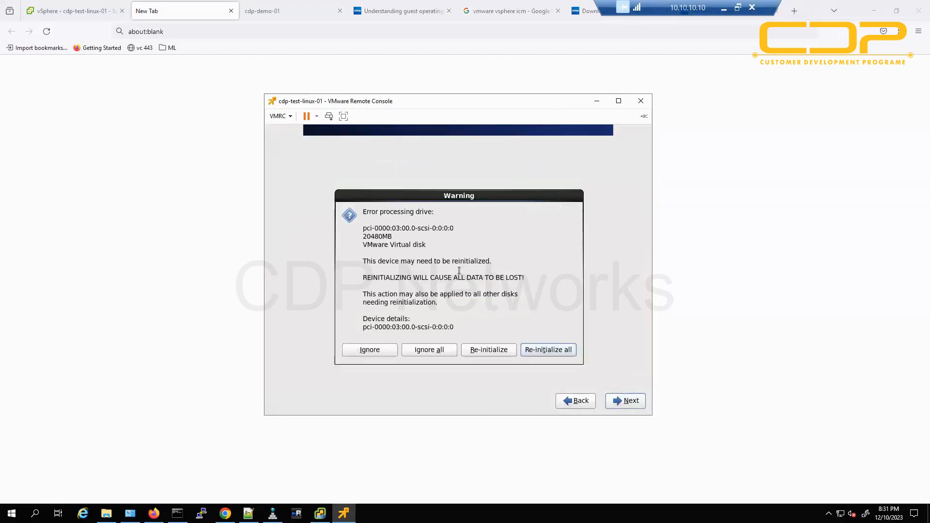
key(Return)
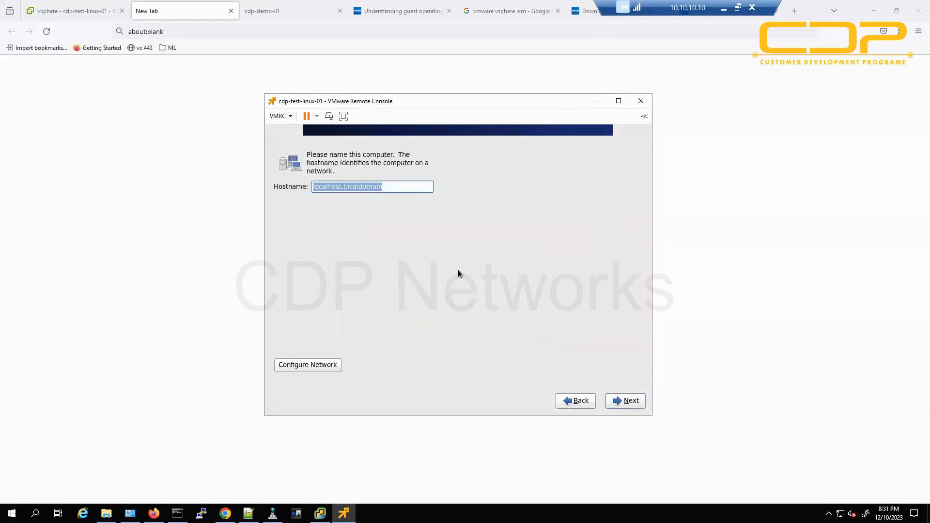
Keep the default hostname and time zone, and set a root password, accepting it though weak.
key(Tab)
key(Tab)
key(Tab)
key(Return)
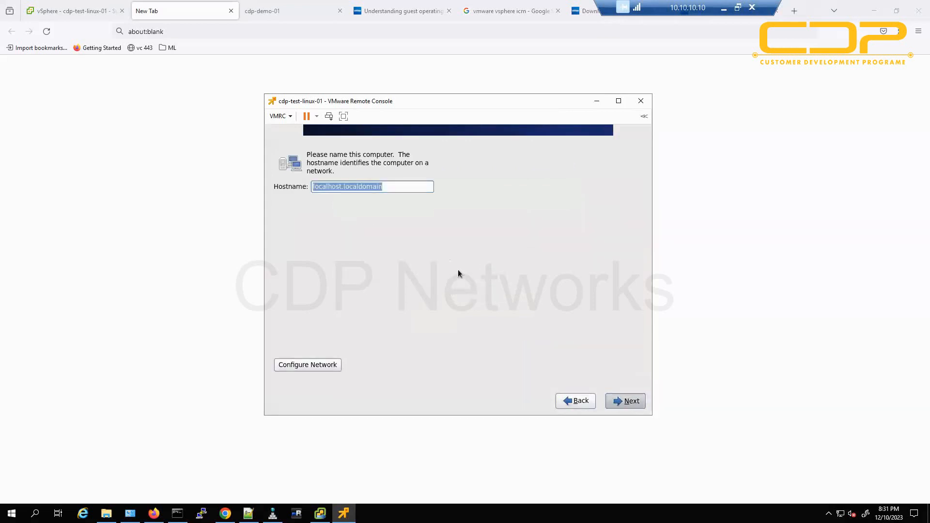
key(Return)
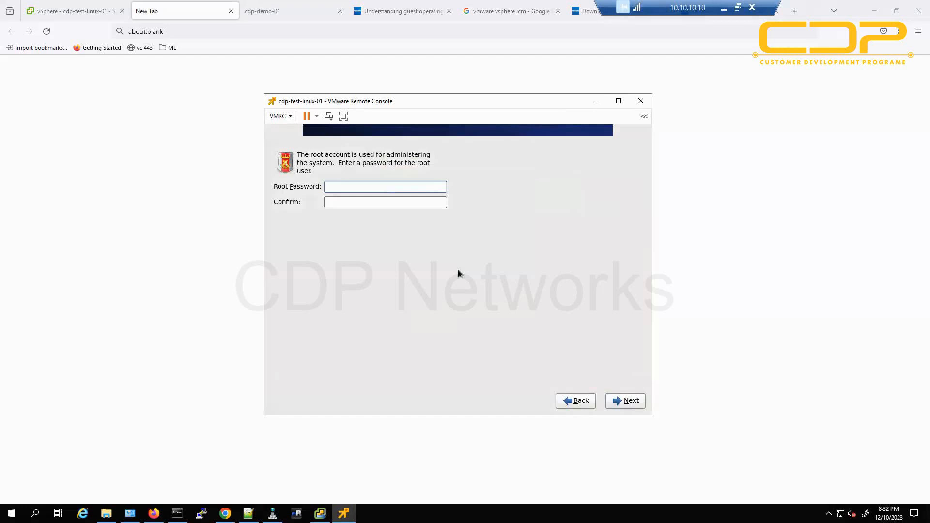
text(•••••••••••)
key(Tab)
text(•••••••••••)
key(Return)
key(Tab)
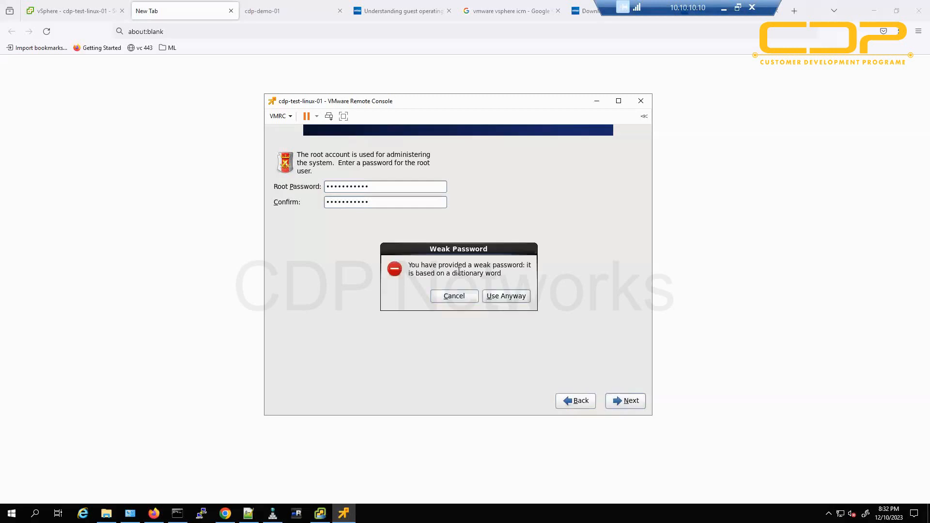
key(Return)
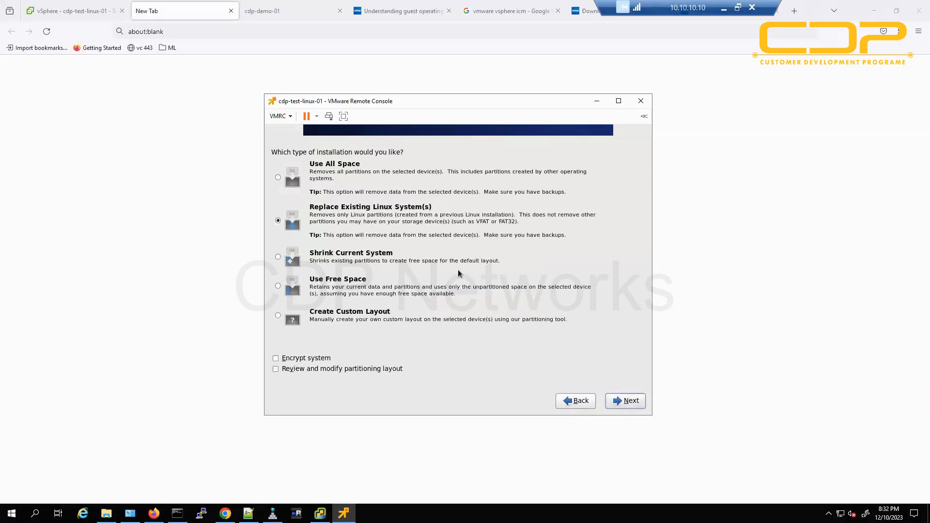
Replace existing Linux systems and write the partition layout to disk.
key(Return)
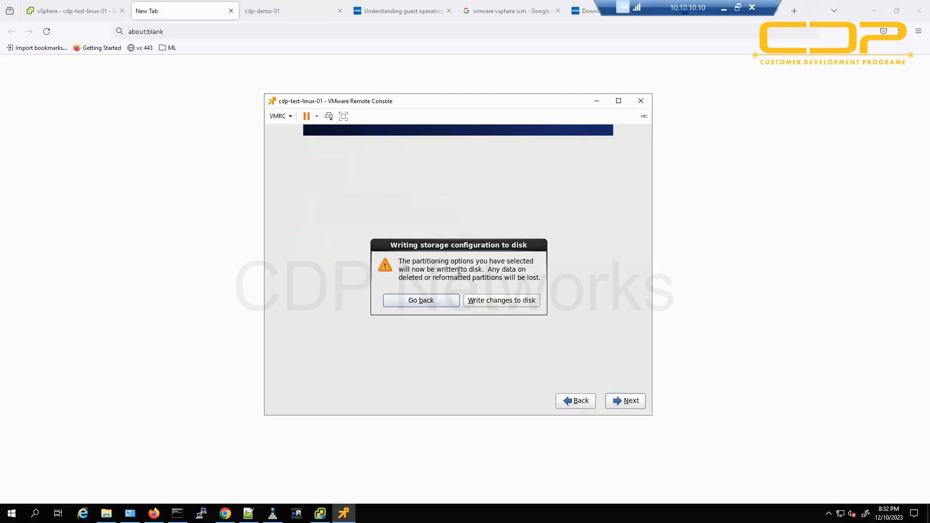
key(Tab)
key(Return)
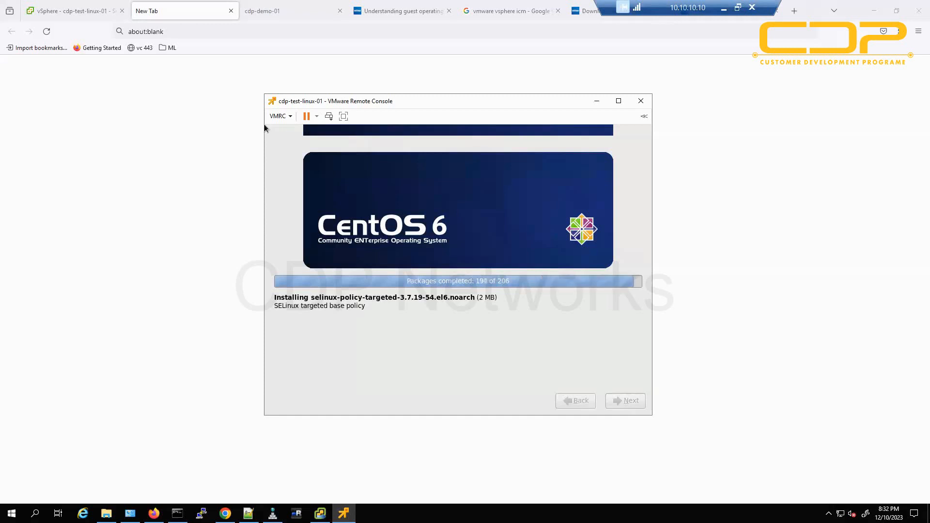
After the CentOS packages install, switch to the cdp-demo-01 web console tab.
click(257, 7)
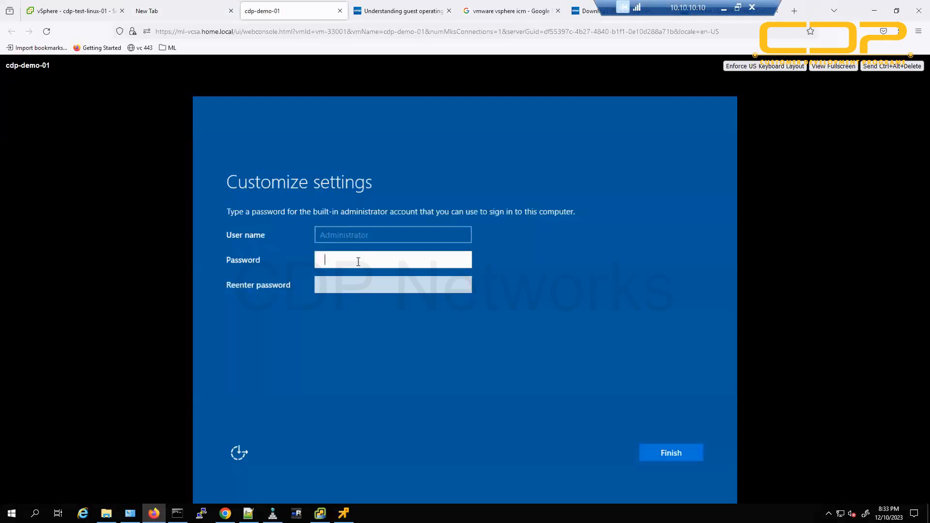
Set and confirm the Administrator password to complete Windows Server setup.
text(•••••••••••)
key(Tab)
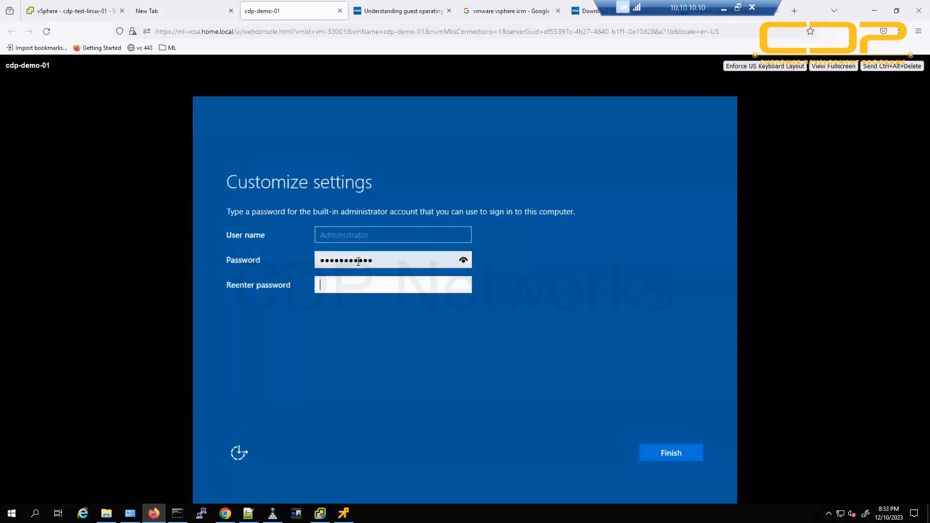
text(•••••••••••)
key(Return)
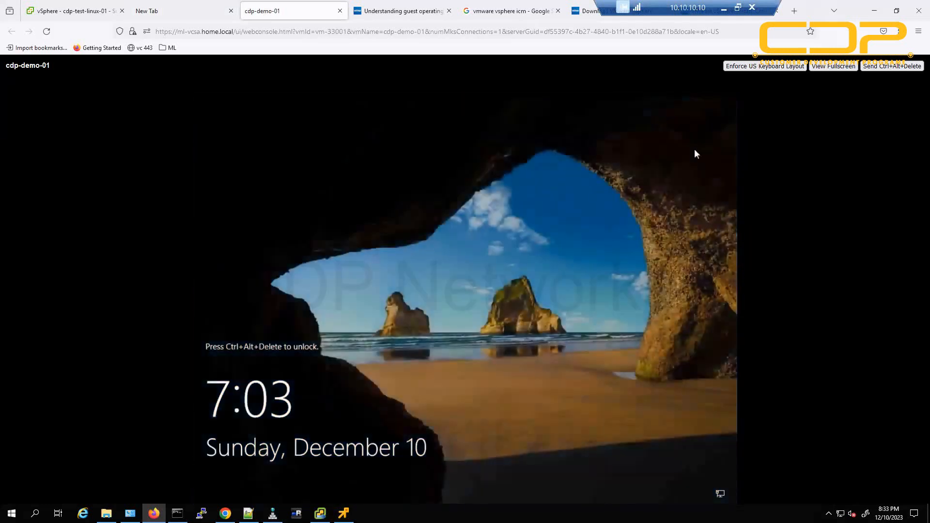
Sign in as Administrator using Send Ctrl+Alt+Delete and the new password.
click(895, 68)
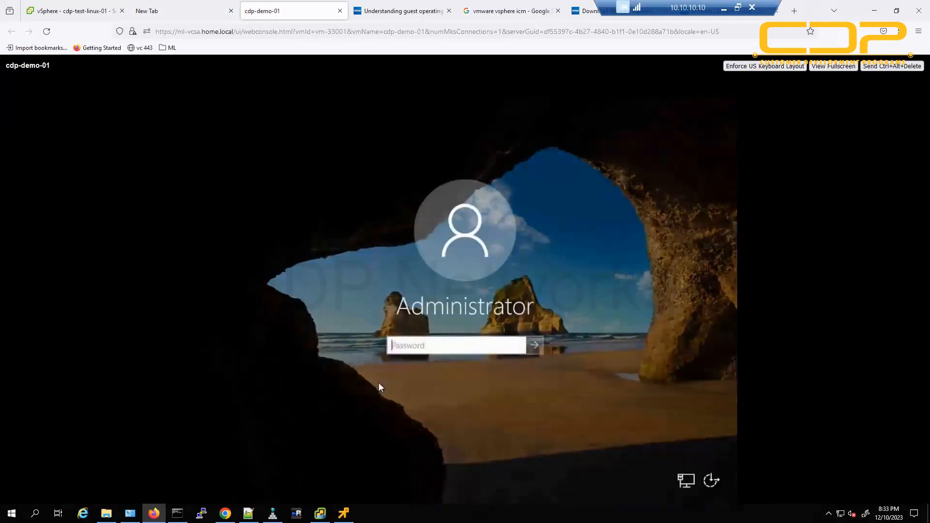
text(••••••••••)
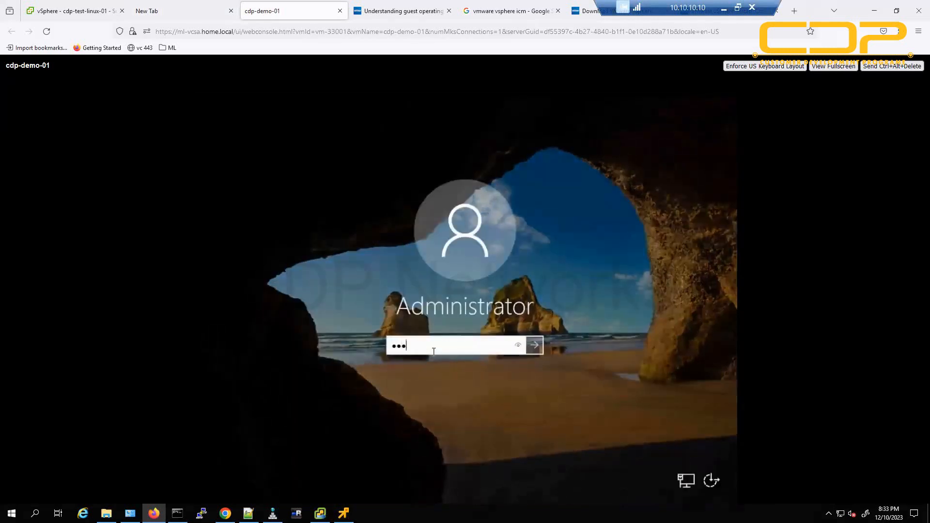
key(Return)
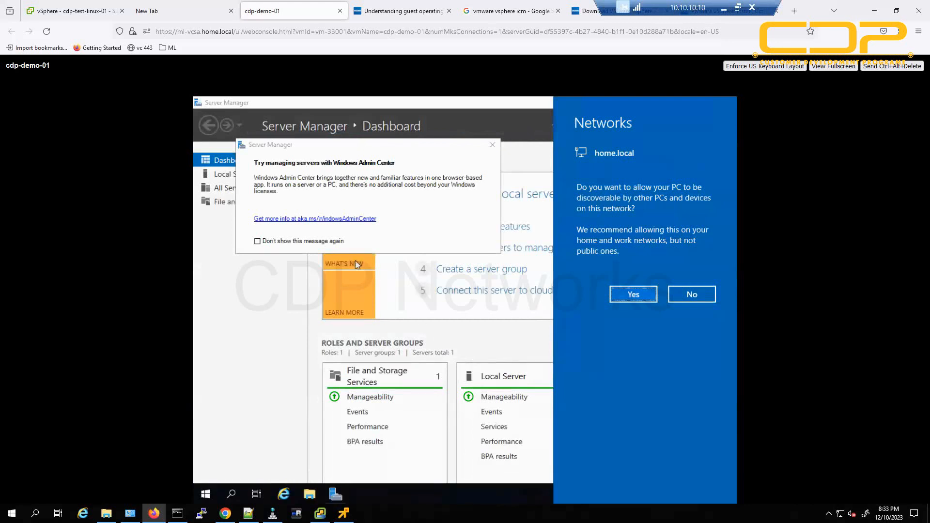
Dismiss the network discovery prompt and Windows Admin Center message, and close Server Manager.
click(325, 246)
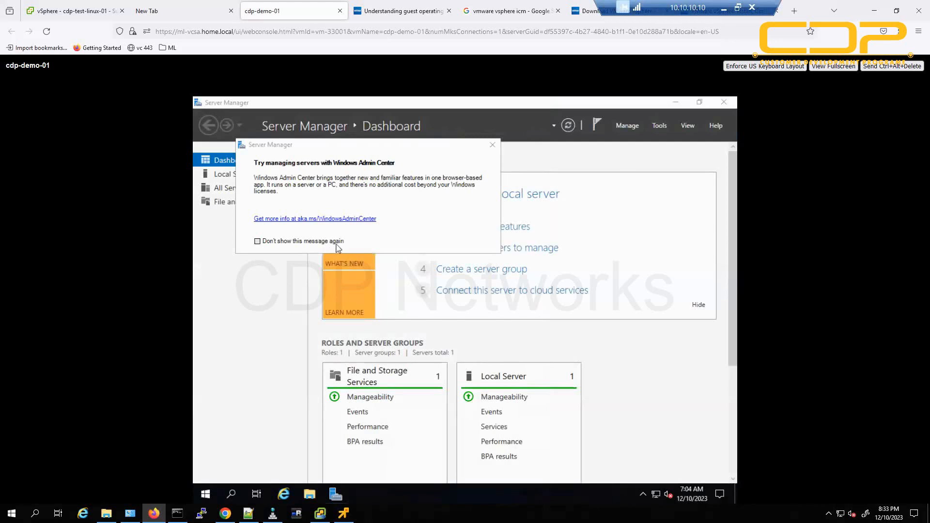
click(336, 244)
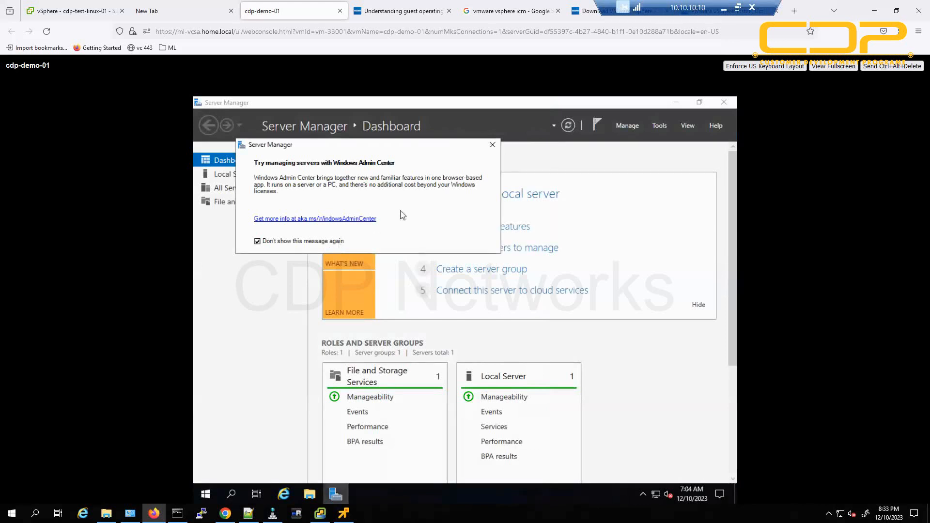
click(492, 145)
click(724, 103)
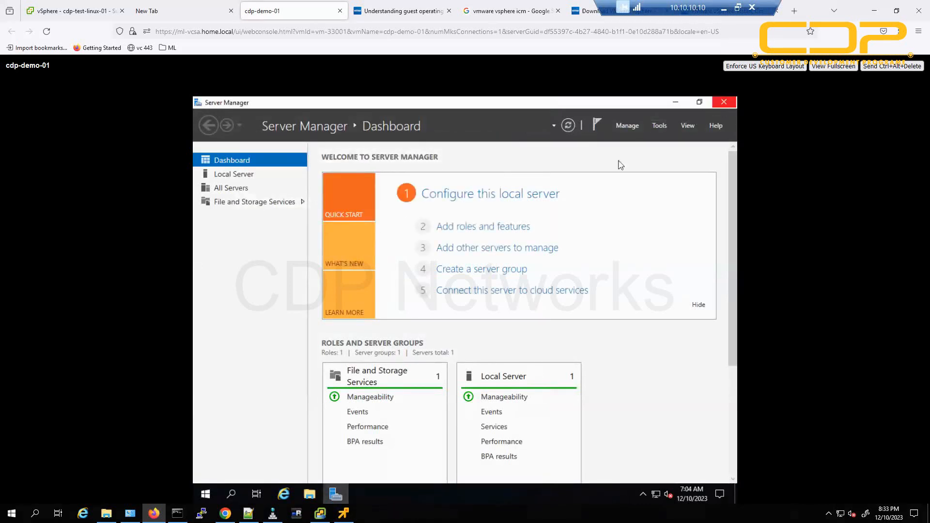
Run appwiz.cpl from an administrator Command Prompt, then select cdp-demo-01 in the vSphere inventory.
click(211, 486)
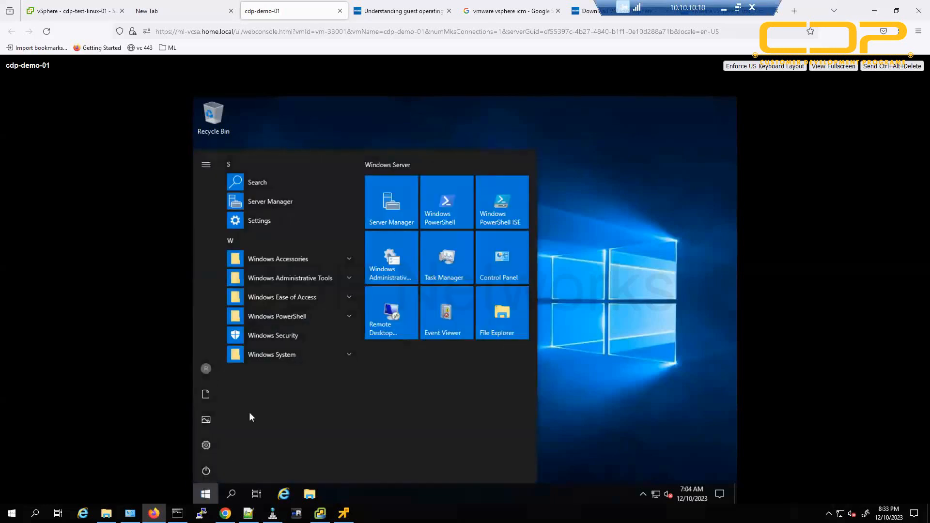
click(318, 354)
click(323, 369)
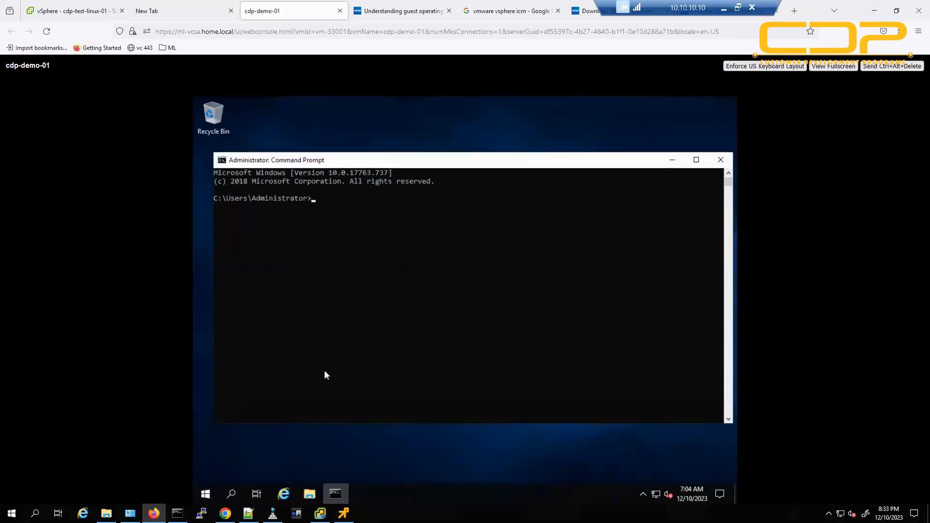
text(appwiz.cpl)
key(Return)
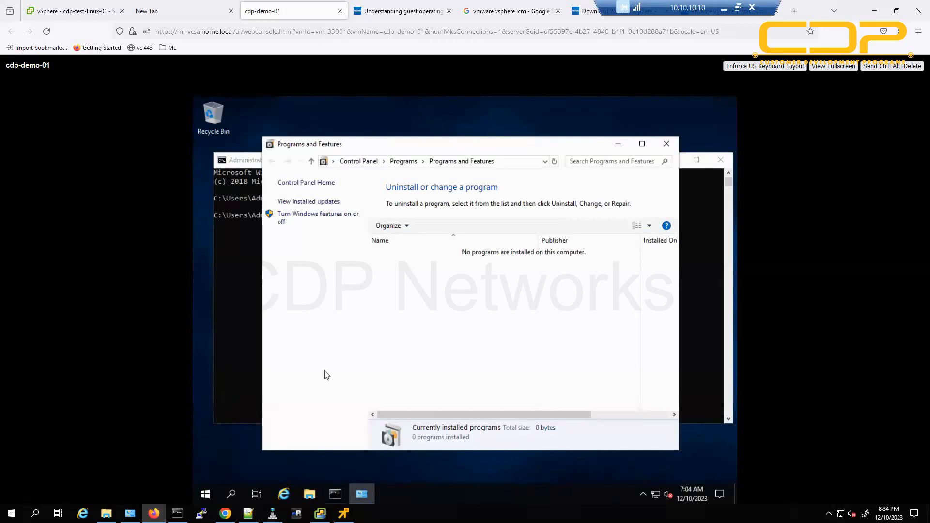
click(58, 12)
click(88, 216)
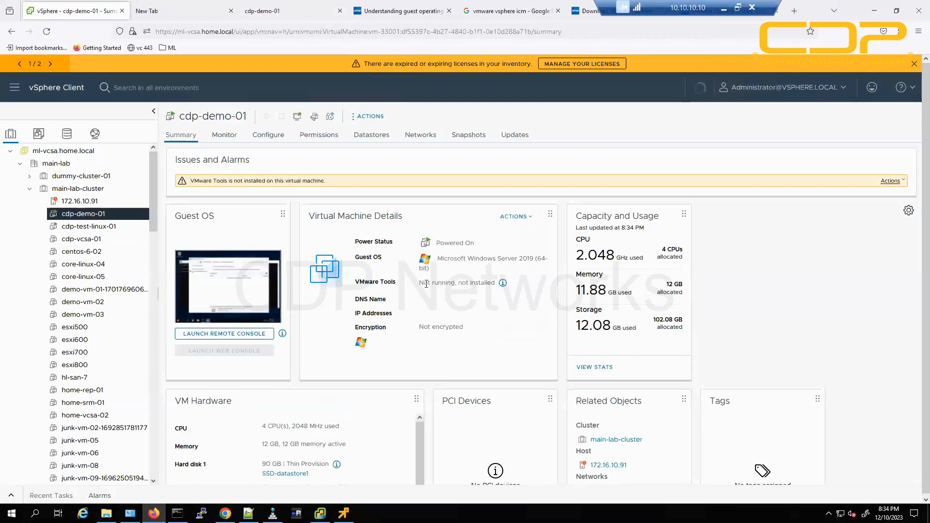
drag(360, 282, 494, 282)
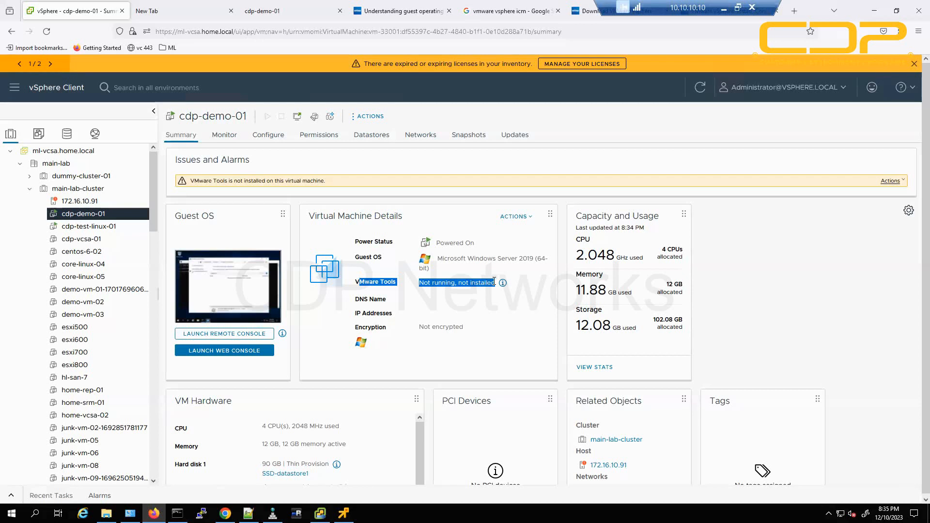
click(445, 283)
drag(370, 283, 475, 280)
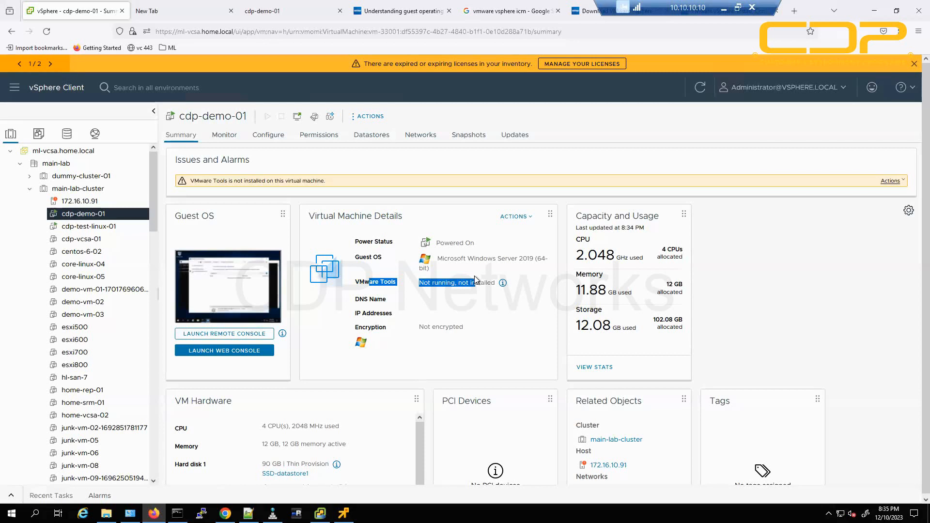
click(440, 281)
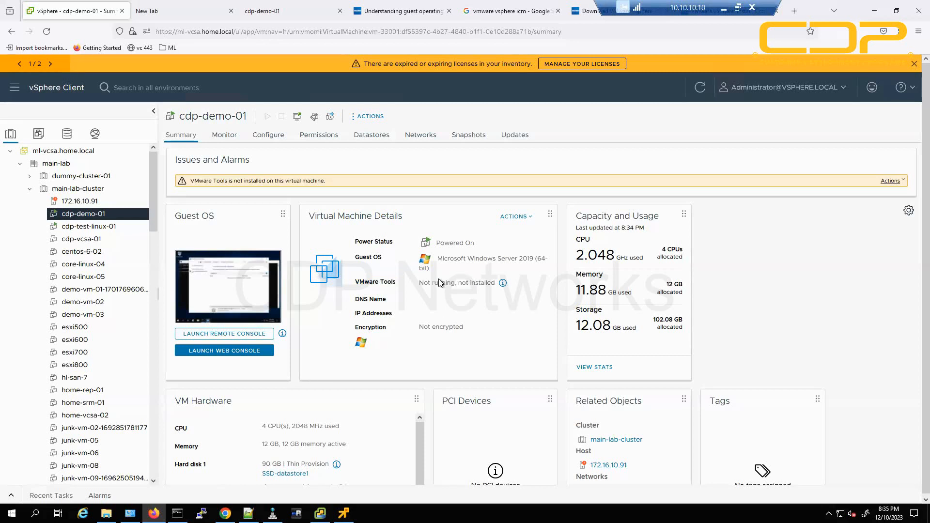
drag(360, 282, 455, 280)
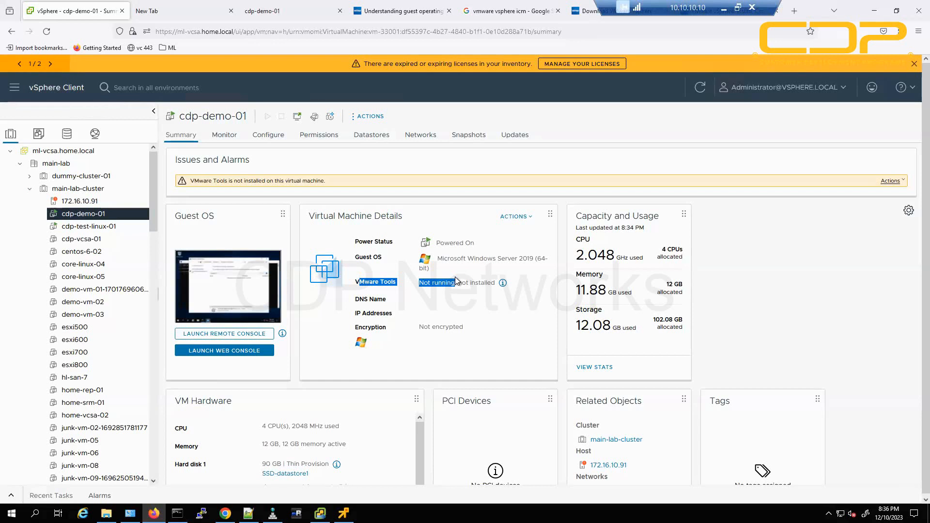
Use Actions > Guest OS > Install VMware Tools on cdp-demo-01 and mount the installer disc.
click(850, 269)
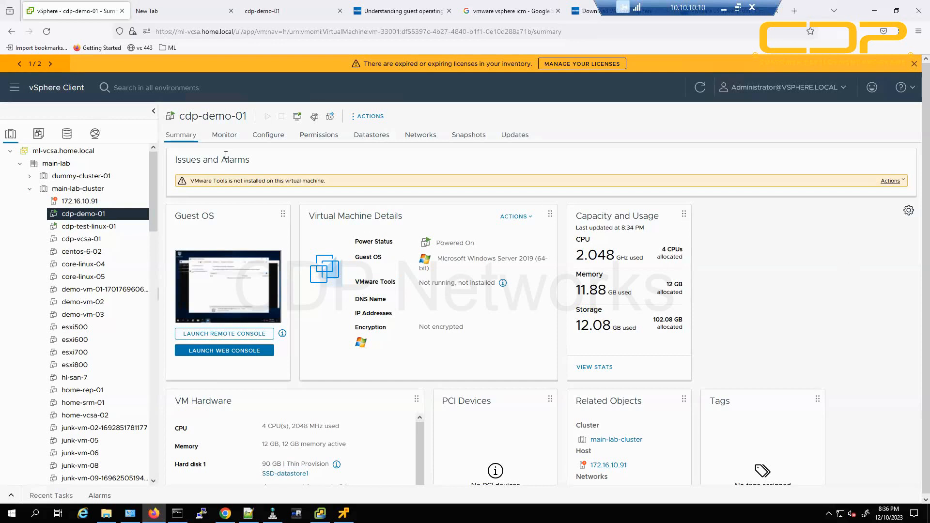
click(365, 117)
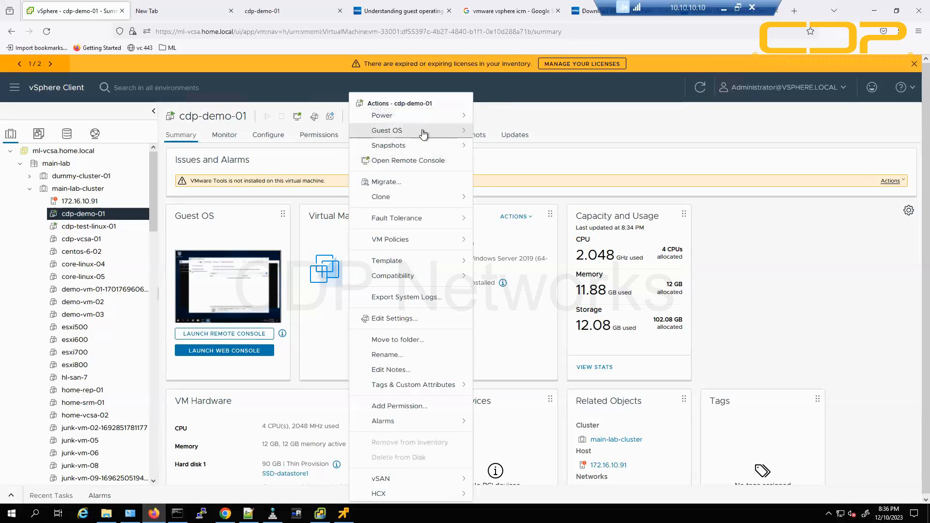
click(453, 131)
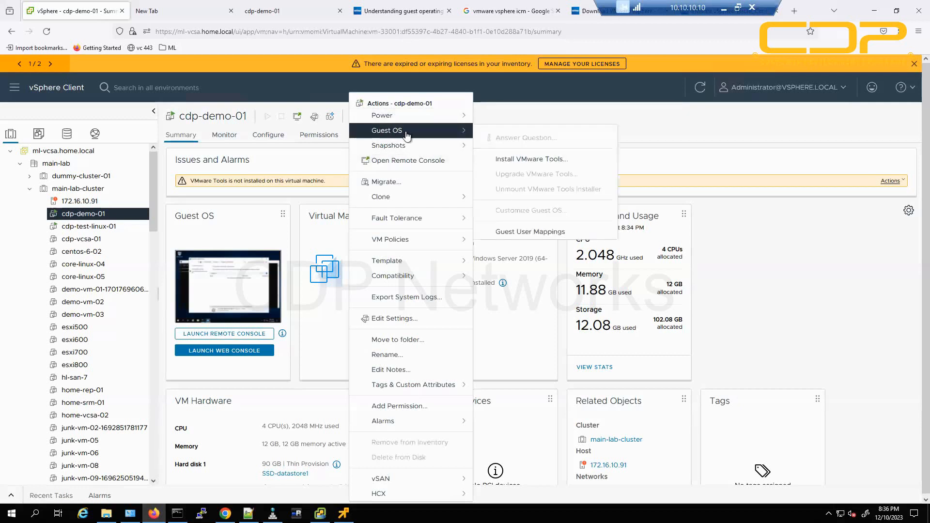
click(582, 163)
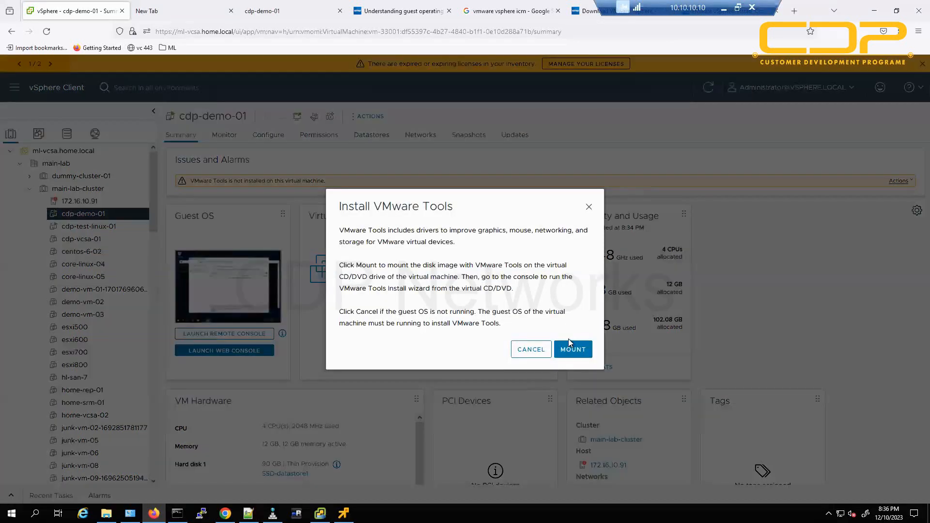
click(574, 349)
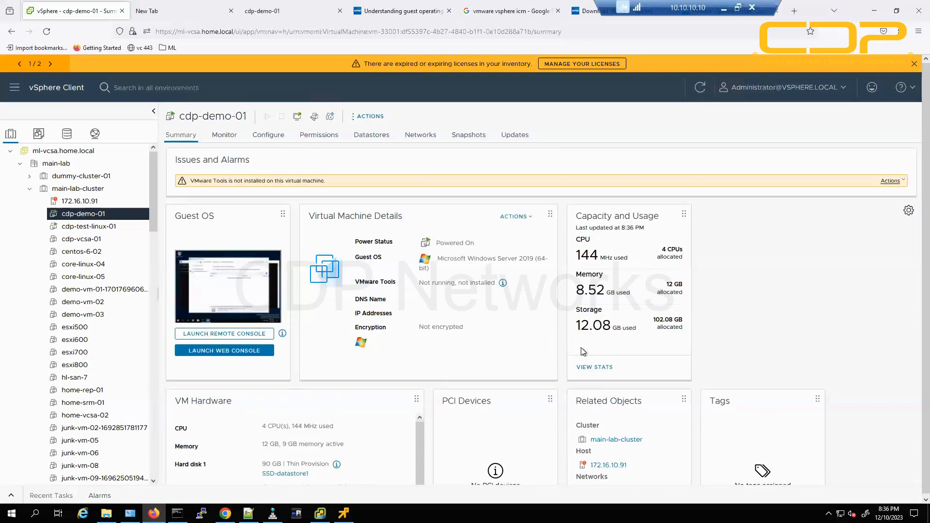
In the cdp-demo-01 console, show This PC in File Explorer with DVD Drive (D:) VMware Tools.
click(290, 10)
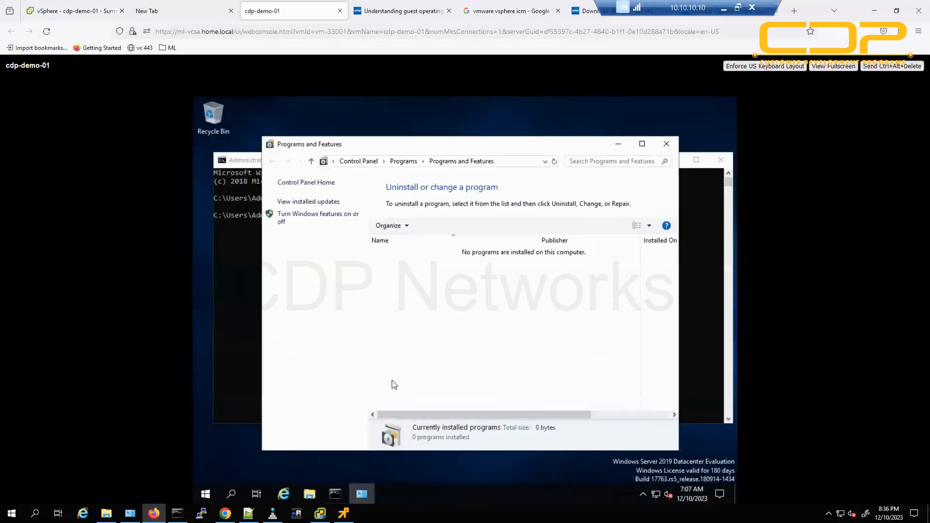
click(310, 494)
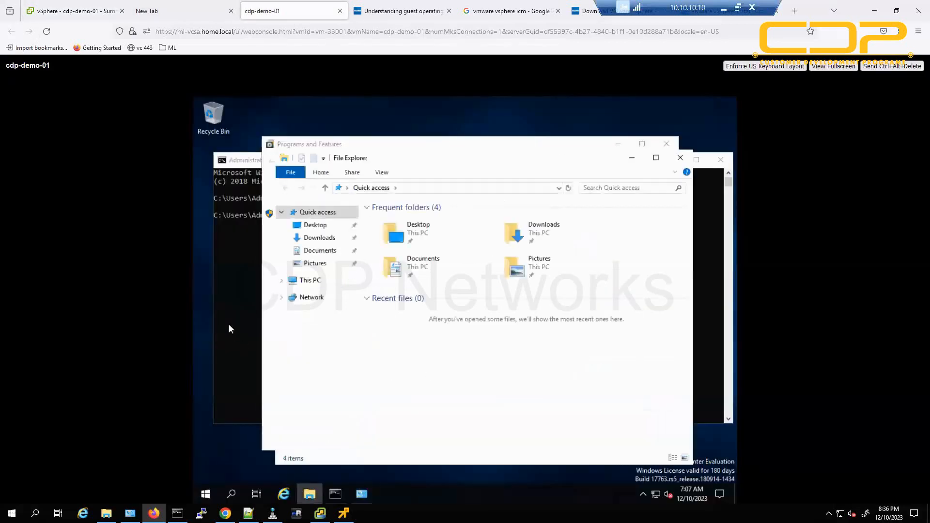
click(297, 281)
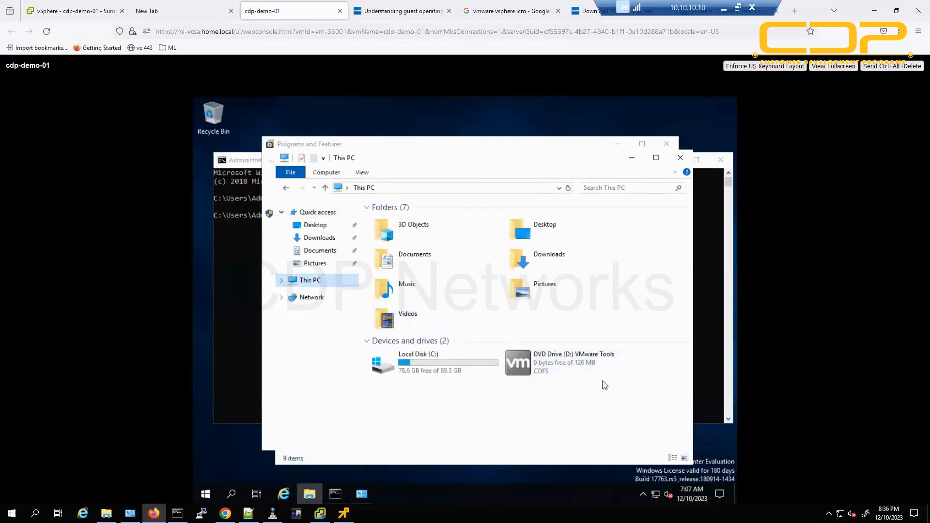
mouse_move(566, 368)
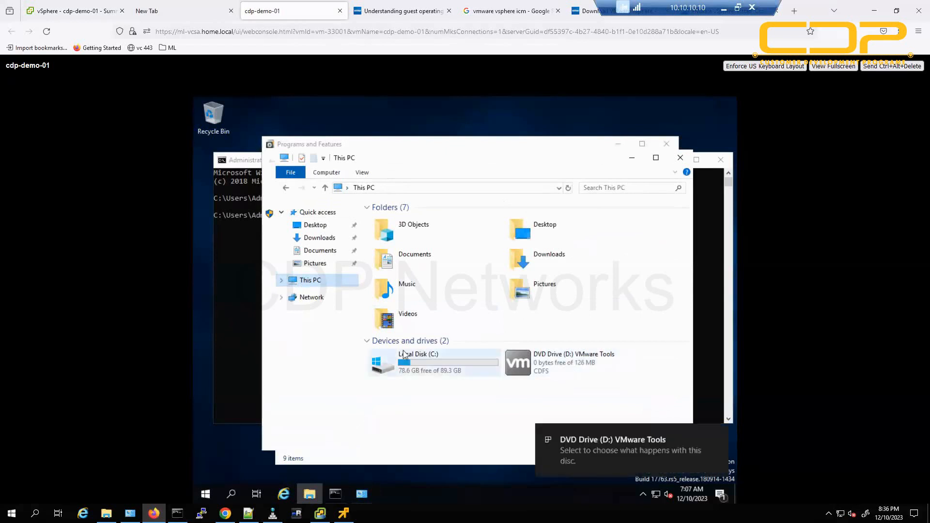
mouse_move(404, 354)
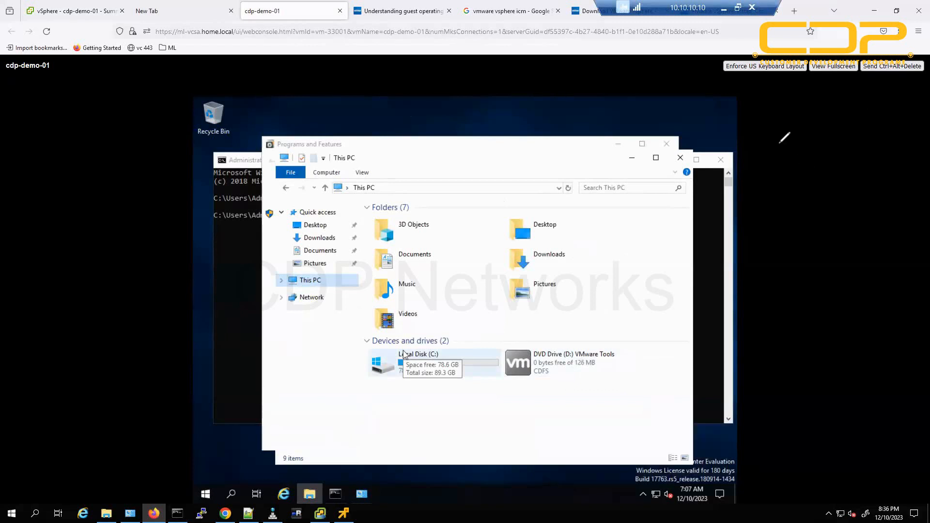
mouse_move(780, 142)
mouse_down()
mouse_move(878, 127)
mouse_move(872, 138)
mouse_up()
drag(774, 180, 900, 147)
mouse_move(817, 179)
mouse_down()
mouse_move(814, 211)
mouse_move(854, 176)
mouse_move(866, 186)
mouse_move(879, 170)
mouse_move(886, 178)
mouse_up()
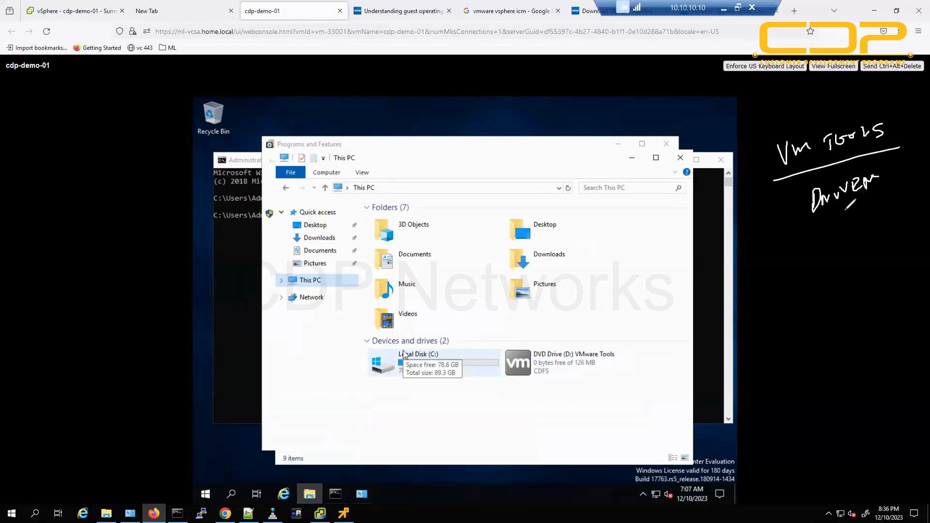
drag(825, 211, 904, 178)
mouse_move(853, 219)
mouse_down()
mouse_move(846, 222)
mouse_move(871, 222)
mouse_up()
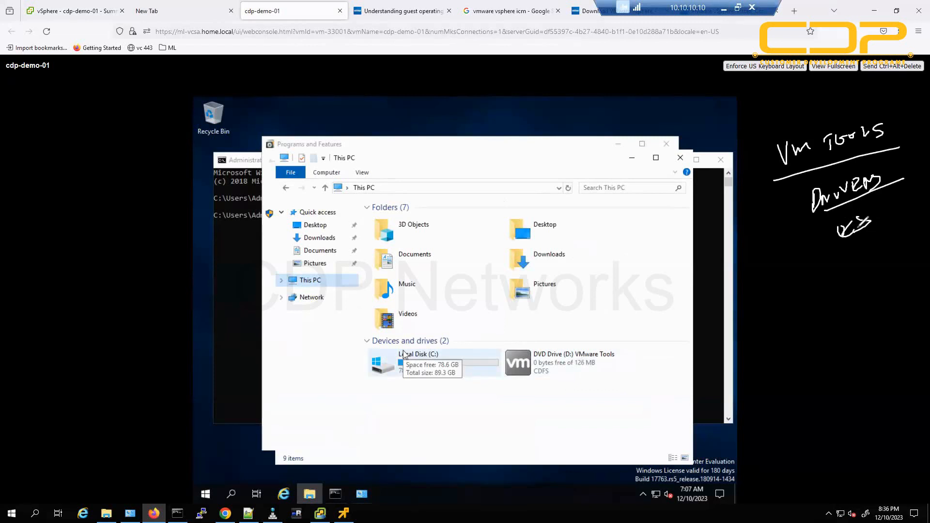
drag(771, 273, 917, 222)
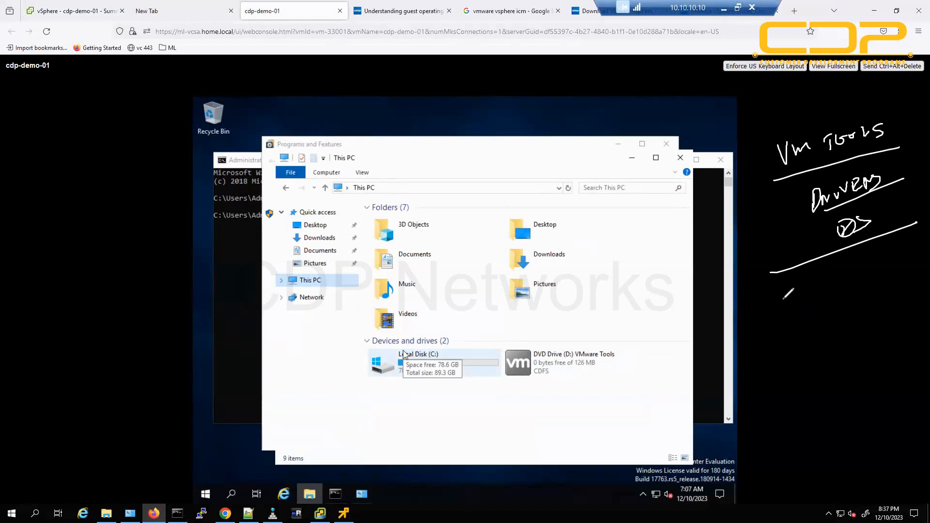
mouse_move(773, 296)
mouse_down()
mouse_move(784, 305)
mouse_move(797, 279)
mouse_move(811, 297)
mouse_move(840, 279)
mouse_move(870, 279)
mouse_move(886, 261)
mouse_move(899, 272)
mouse_up()
click(801, 340)
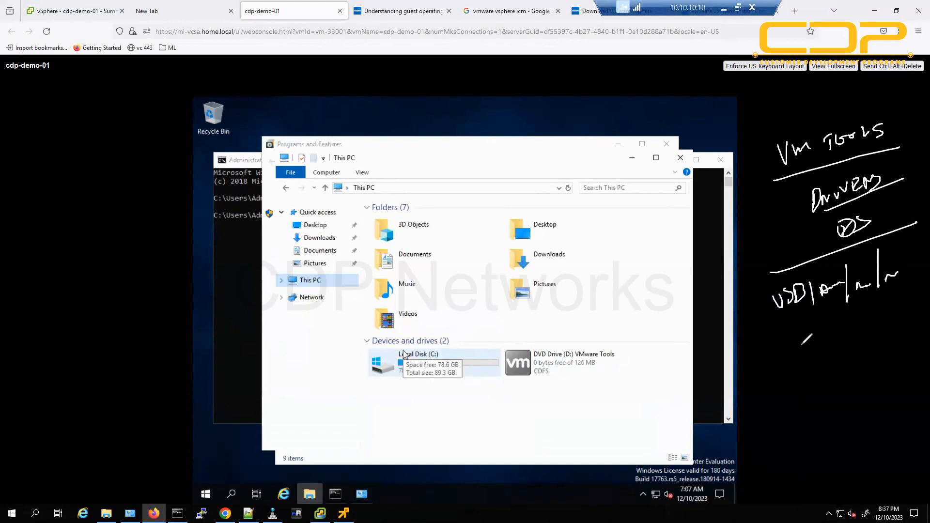
drag(804, 340, 819, 318)
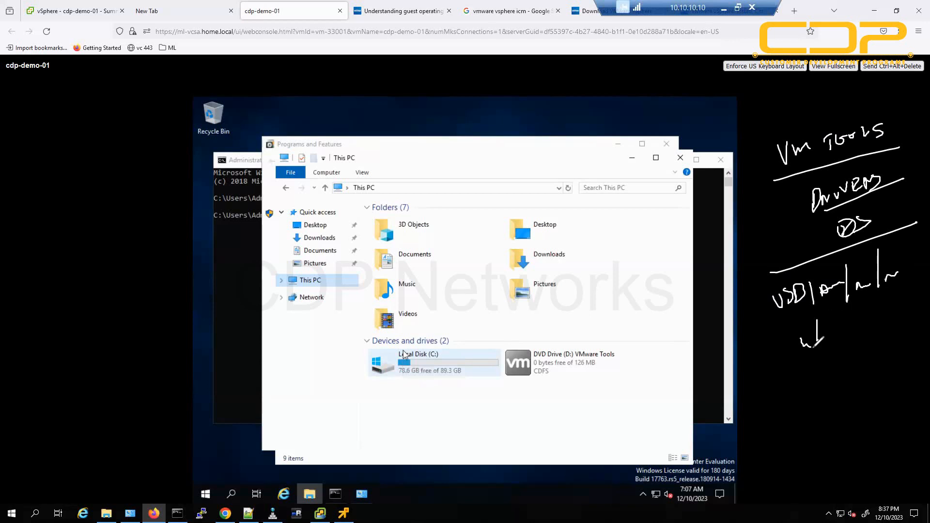
drag(762, 383, 919, 327)
mouse_move(826, 225)
mouse_down()
mouse_move(802, 222)
mouse_move(807, 388)
mouse_move(824, 400)
mouse_move(654, 393)
mouse_up()
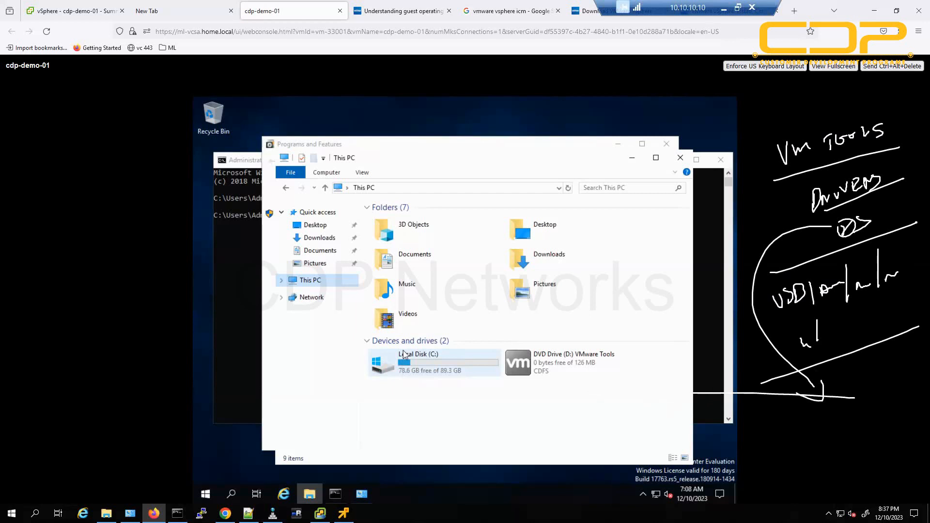
key(e)
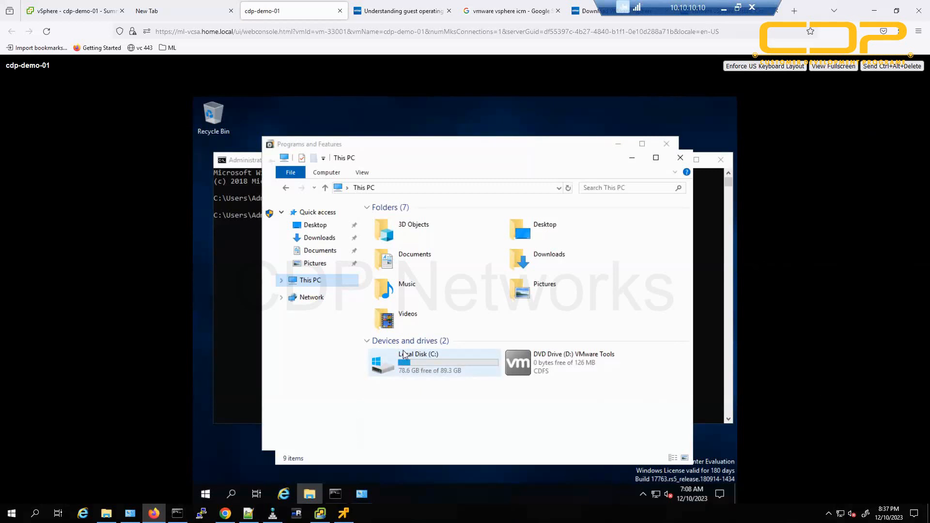
Box the DVD Drive (D:) in red and draw a tall rectangle with an arrow to it.
drag(556, 330, 574, 406)
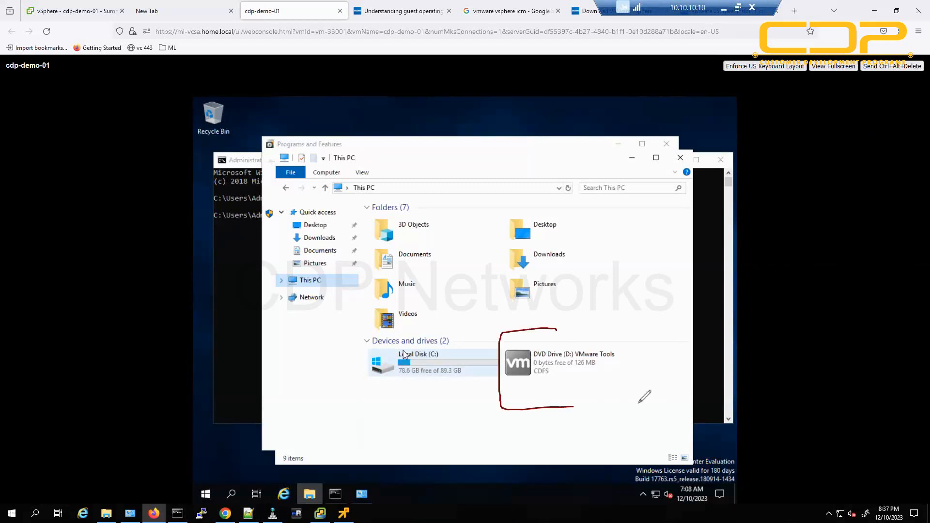
mouse_move(639, 403)
mouse_down()
mouse_move(625, 321)
mouse_move(548, 325)
mouse_move(556, 330)
mouse_up()
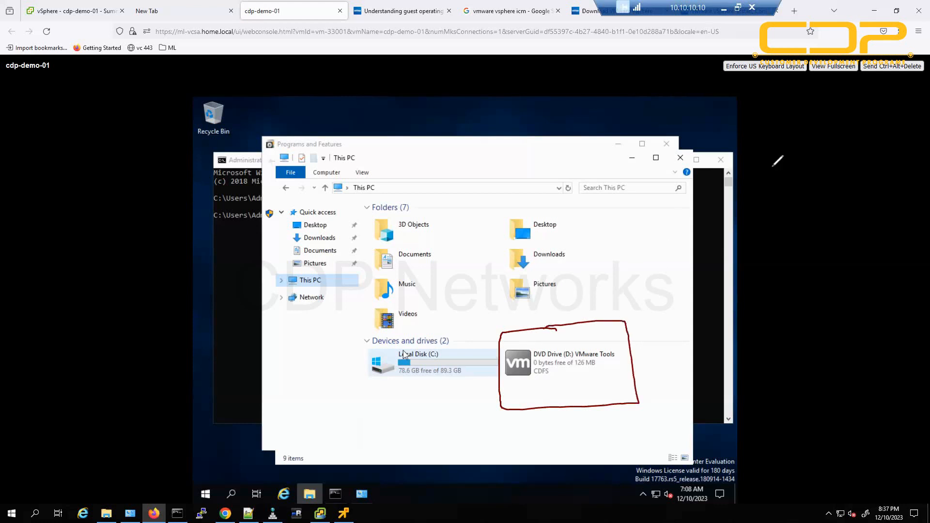
mouse_move(774, 118)
mouse_down()
mouse_move(805, 416)
mouse_move(851, 367)
mouse_up()
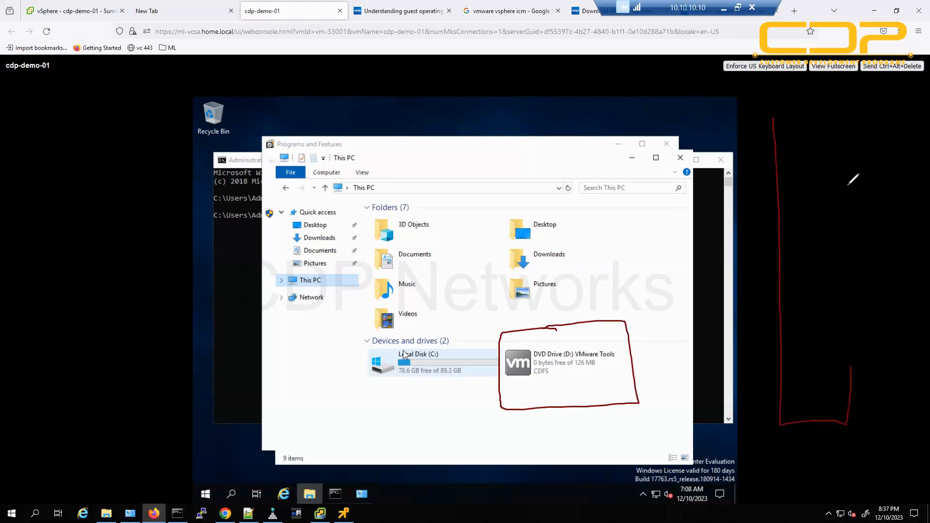
mouse_move(853, 179)
mouse_down()
mouse_move(777, 116)
mouse_move(765, 120)
mouse_up()
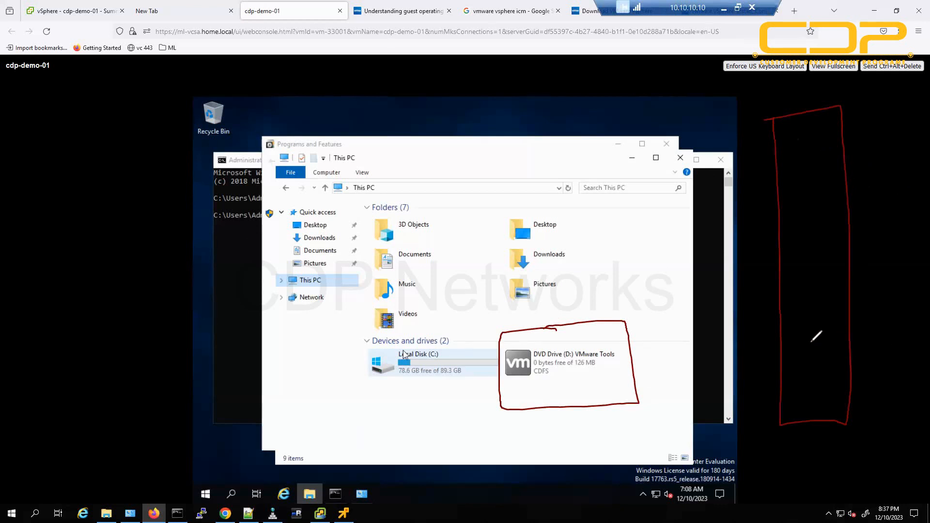
mouse_move(825, 341)
mouse_down()
mouse_move(629, 358)
mouse_move(645, 364)
mouse_up()
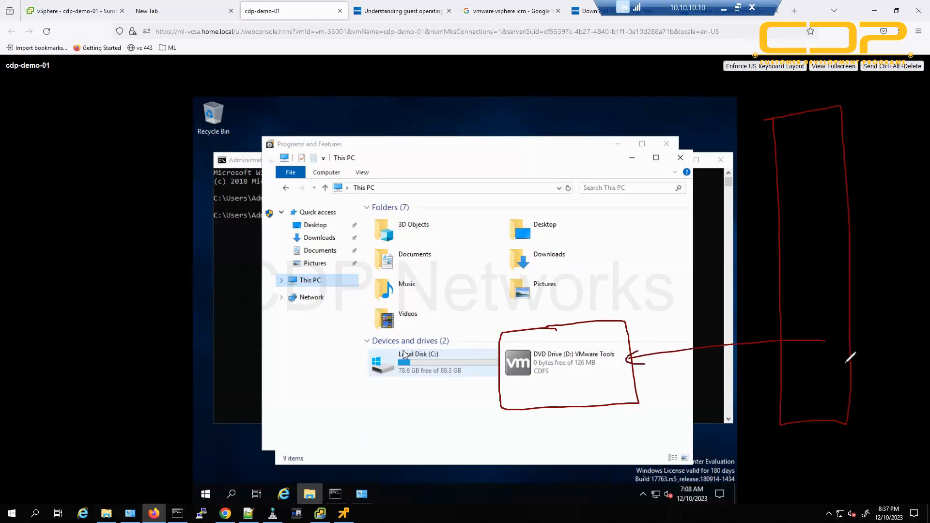
Divide the tall rectangle and write vm, a label, an arrow and a number inside.
drag(782, 349, 856, 344)
mouse_move(810, 363)
mouse_down()
mouse_move(805, 379)
mouse_move(808, 371)
mouse_up()
mouse_move(792, 367)
mouse_down()
mouse_move(804, 372)
mouse_move(816, 360)
mouse_up()
mouse_move(798, 394)
mouse_down()
mouse_move(822, 398)
mouse_move(848, 368)
mouse_up()
mouse_move(844, 366)
mouse_down()
mouse_move(850, 379)
mouse_move(887, 367)
mouse_up()
drag(865, 377, 900, 377)
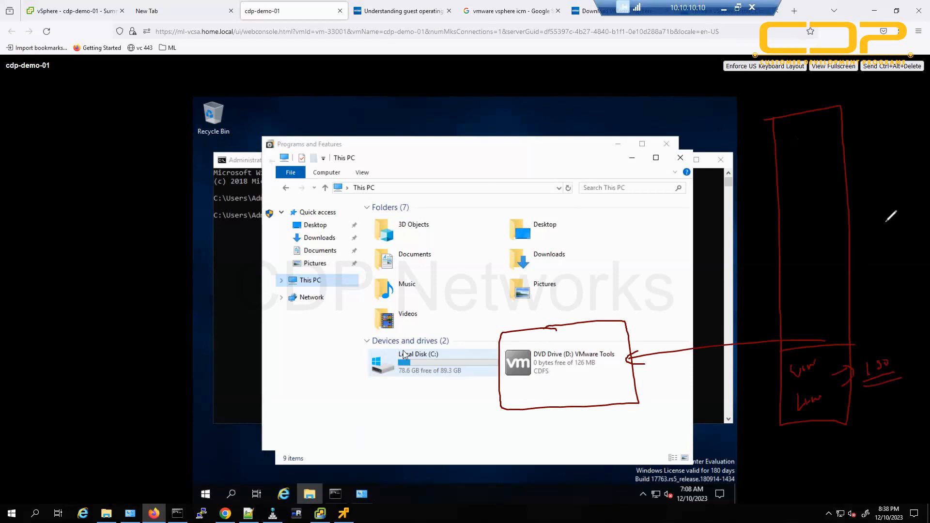
Add an underlined Windows note with vm beneath it, then hide and restore the annotations.
mouse_move(827, 148)
mouse_down()
mouse_move(913, 127)
mouse_move(918, 136)
mouse_up()
mouse_move(863, 156)
mouse_down()
mouse_move(915, 144)
mouse_move(876, 171)
mouse_move(901, 166)
mouse_up()
click(900, 163)
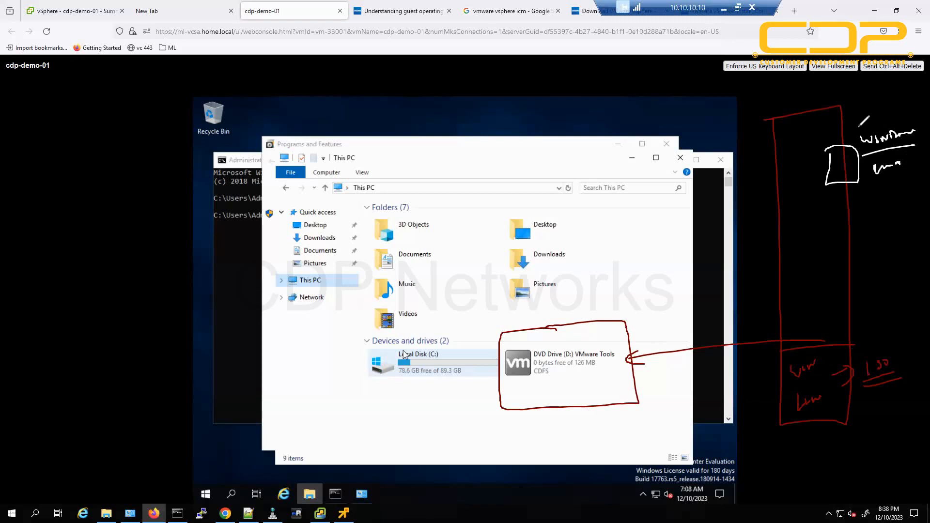
drag(855, 129, 894, 122)
key(Escape)
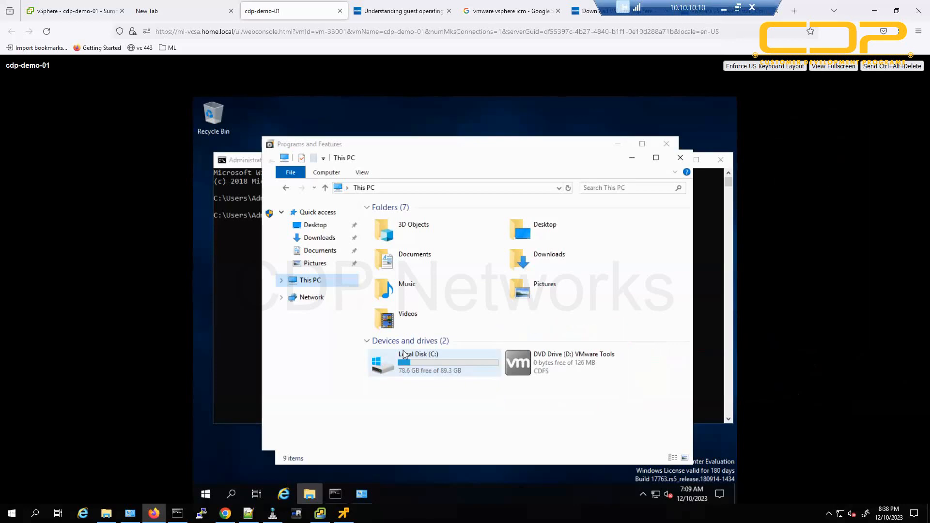
key(ctrl+z)
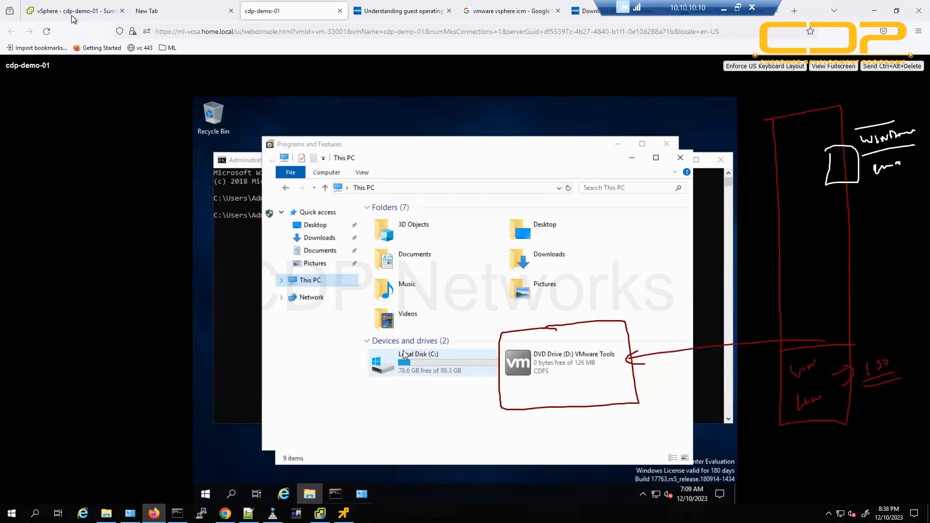
key(ctrl+1)
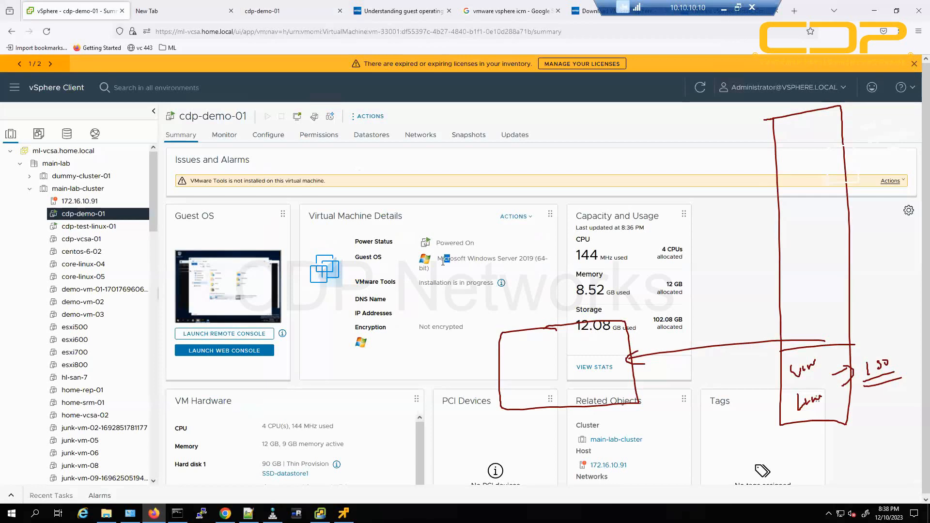
drag(444, 259, 542, 259)
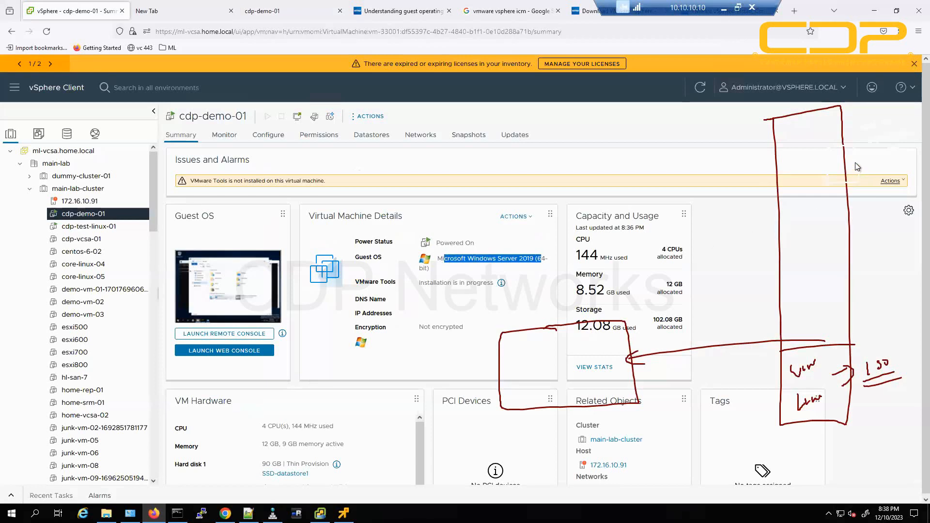
click(274, 12)
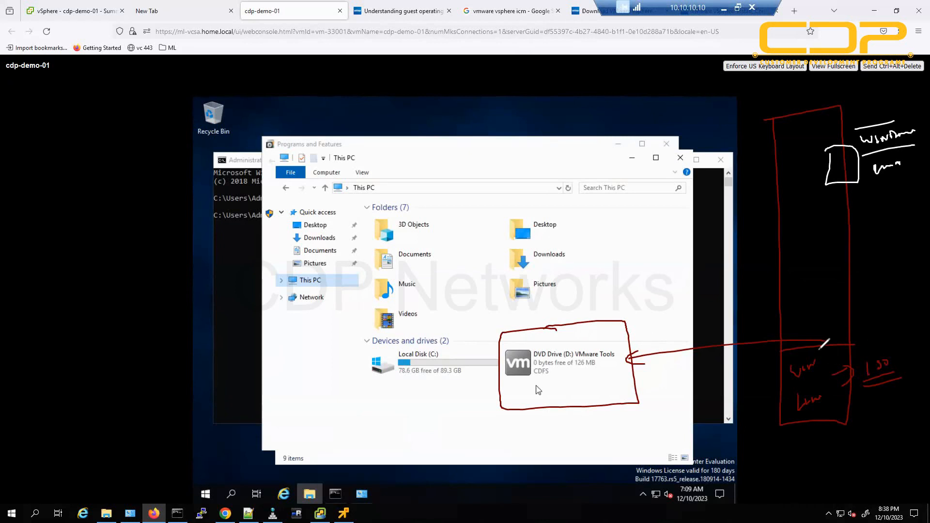
Circle the vm label, add arrows and a note at the DVD drive, then clear all annotations.
mouse_move(815, 348)
mouse_down()
mouse_move(817, 183)
mouse_move(851, 225)
mouse_up()
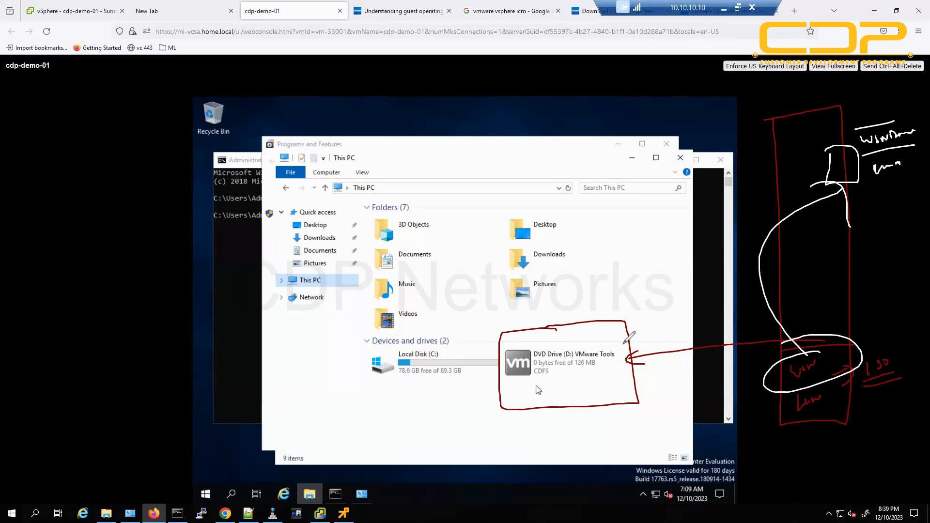
drag(694, 268, 587, 339)
drag(603, 304, 622, 335)
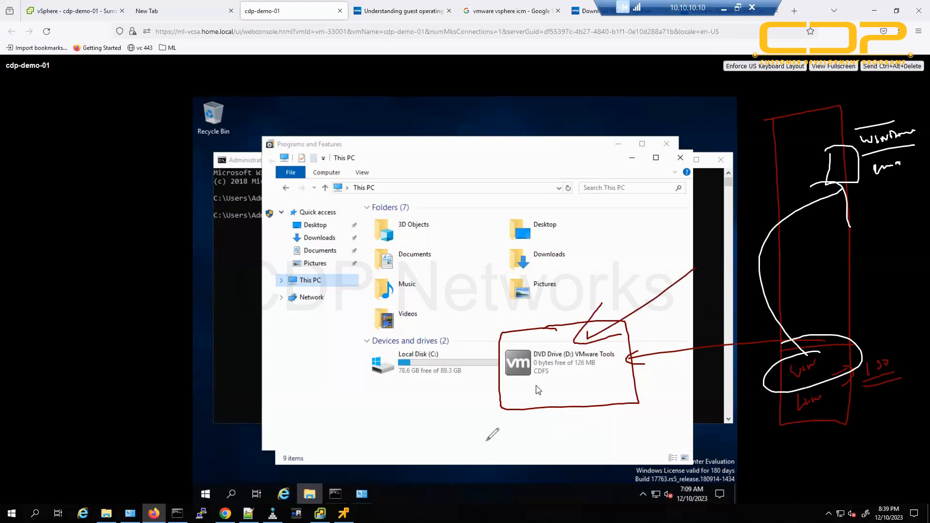
mouse_move(504, 417)
mouse_down()
mouse_move(492, 467)
mouse_move(531, 439)
mouse_move(560, 439)
mouse_up()
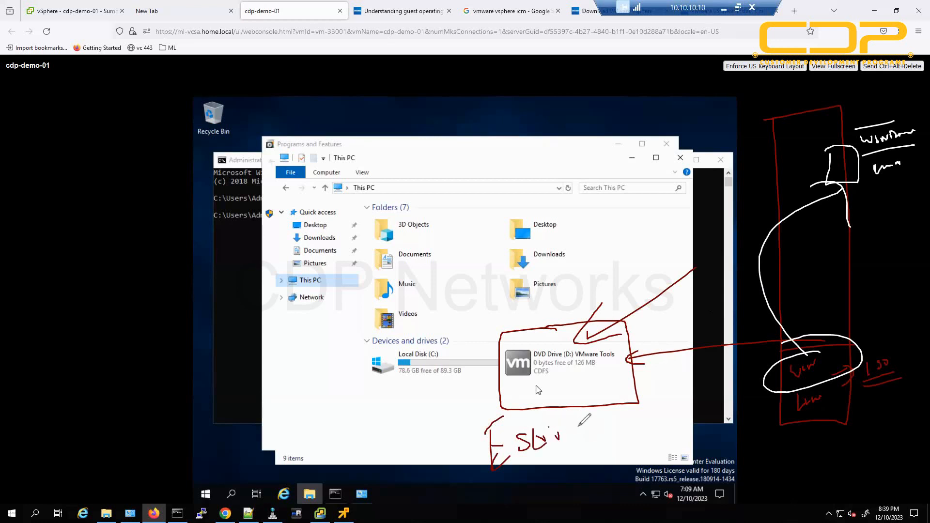
drag(574, 388, 582, 437)
drag(562, 407, 580, 396)
key(Escape)
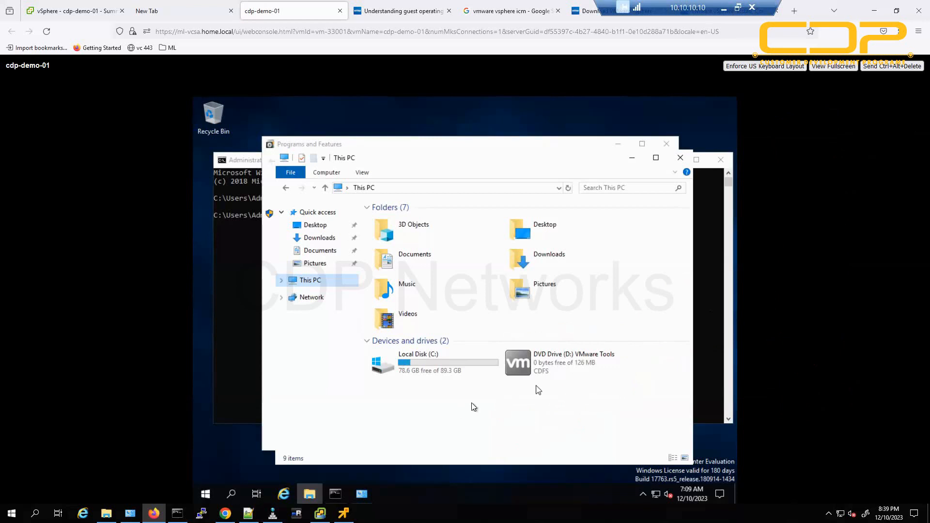
Launch the installer from DVD Drive (D:) VMware Tools, then minimize Explorer, Programs and Features and Command Prompt.
double_click(549, 342)
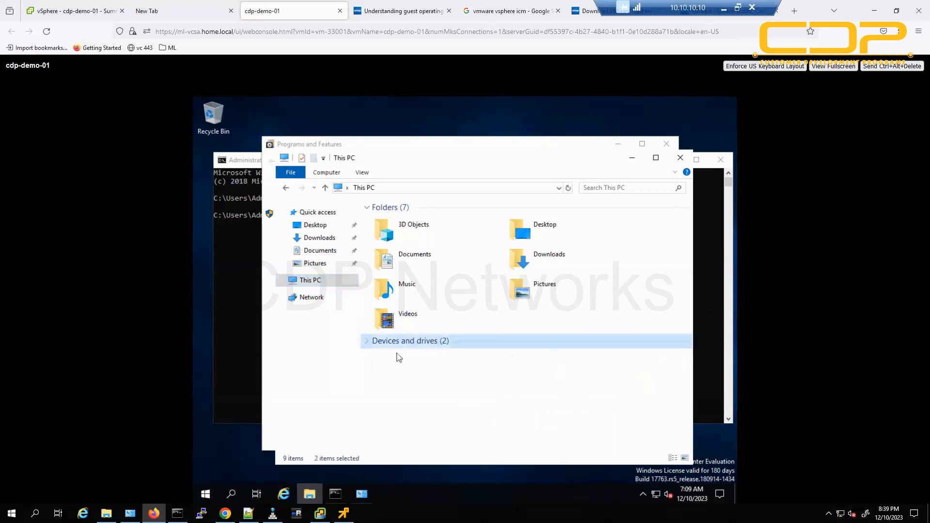
click(367, 341)
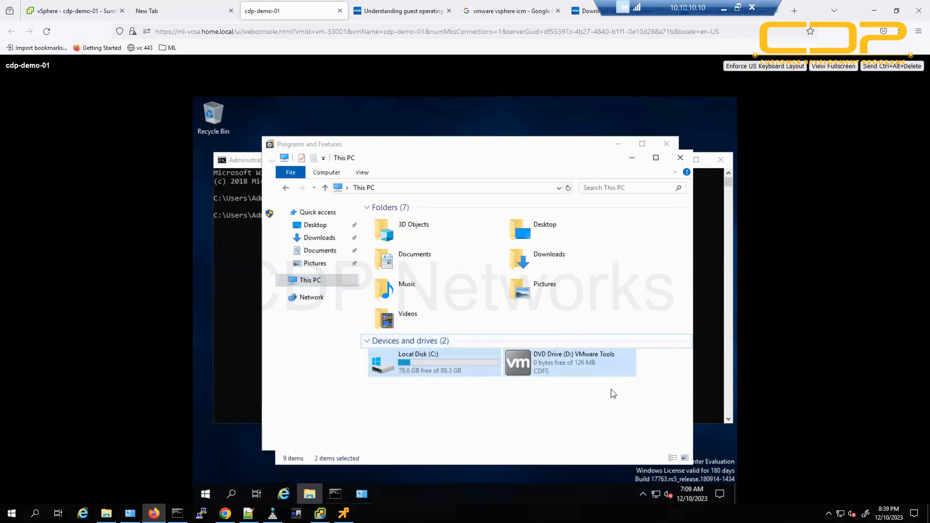
double_click(539, 368)
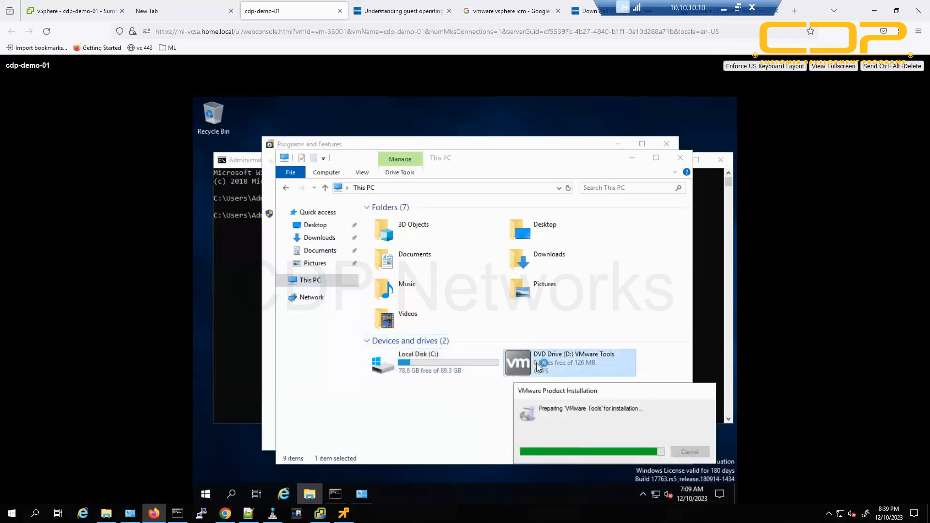
click(630, 158)
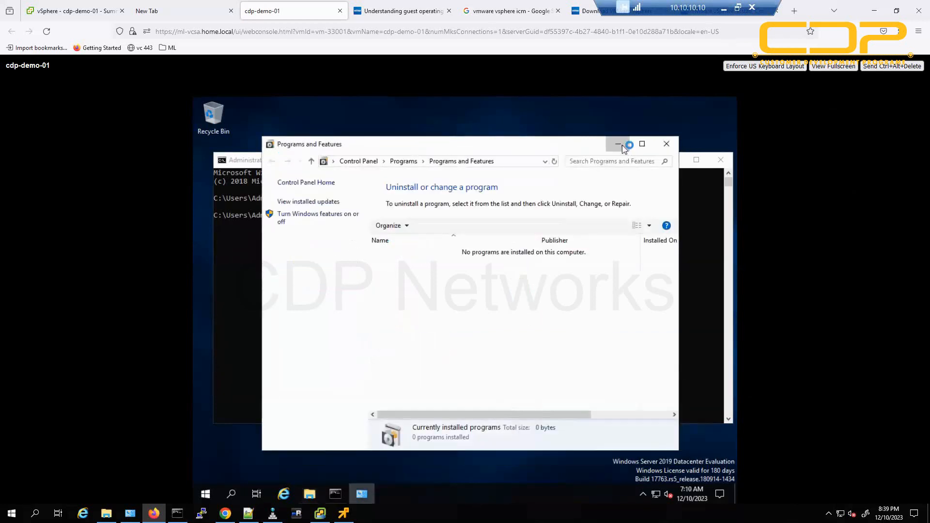
click(618, 144)
click(678, 162)
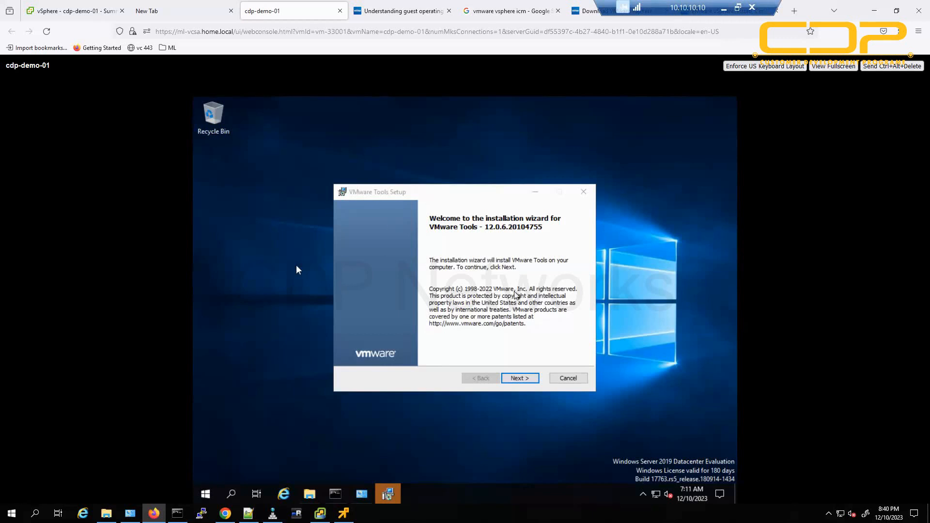
Check that cdp-demo-01's Summary reports the VMware Tools installation in progress.
click(96, 7)
drag(420, 283, 501, 291)
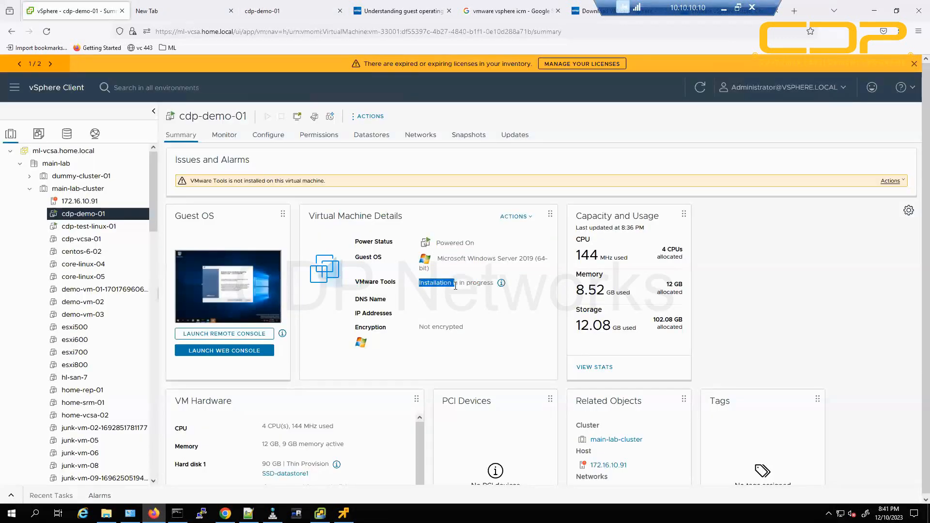
click(286, 7)
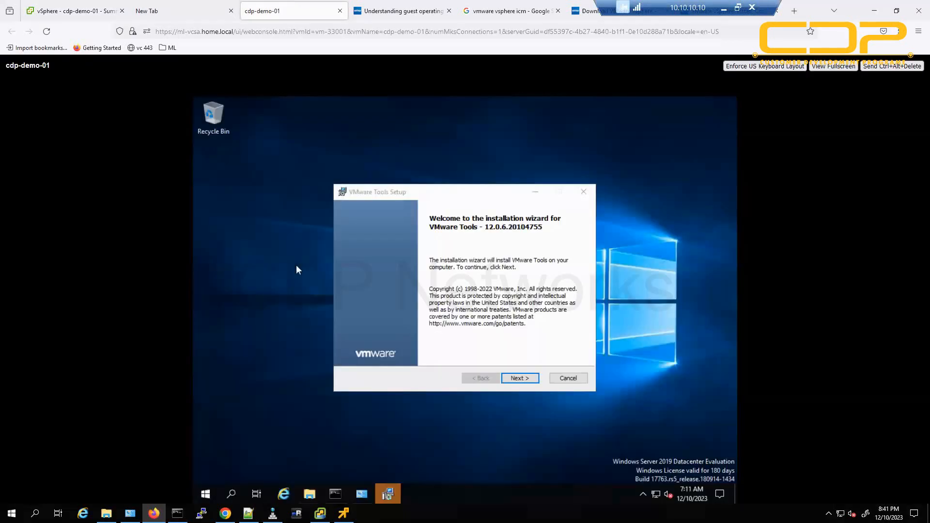
Run the VMware Tools wizard with Typical setup through Install and Finish.
click(512, 381)
click(513, 381)
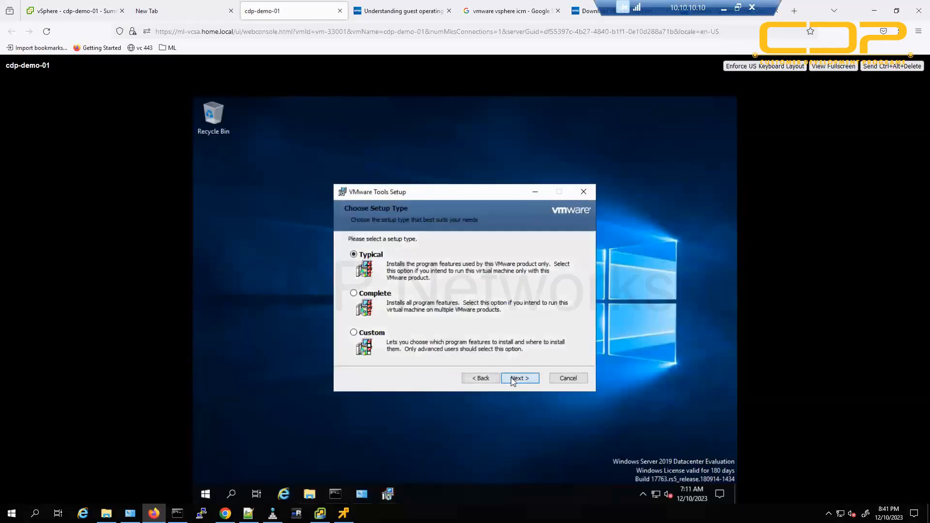
click(513, 381)
click(513, 381)
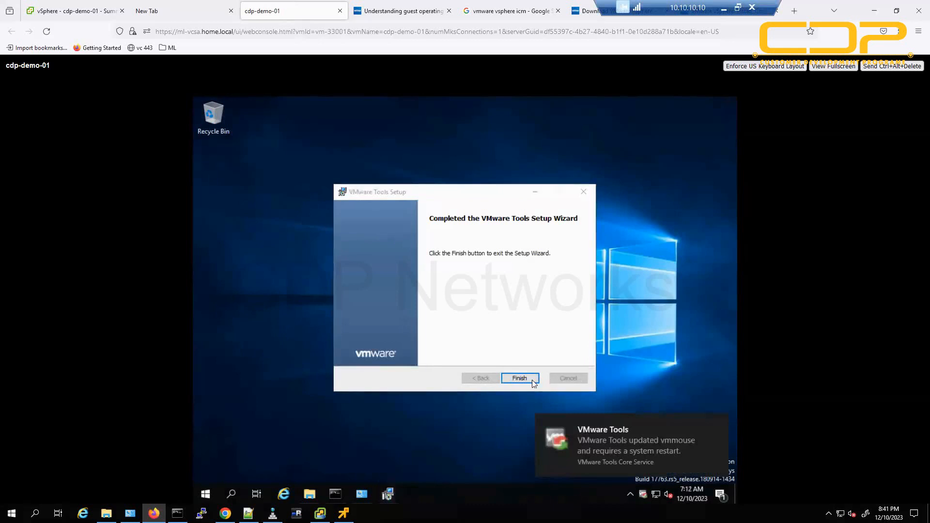
click(514, 378)
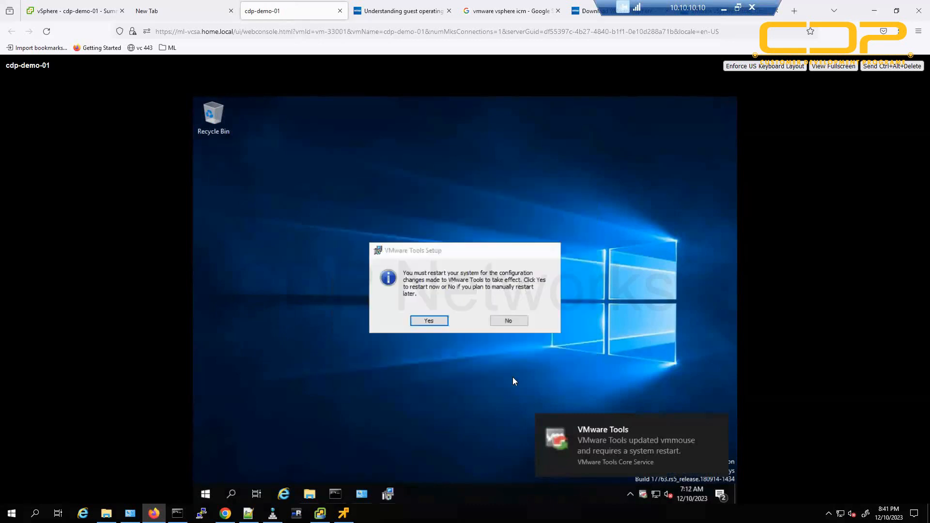
Answer Yes to the VMware Tools Setup prompt to restart the guest now.
click(433, 321)
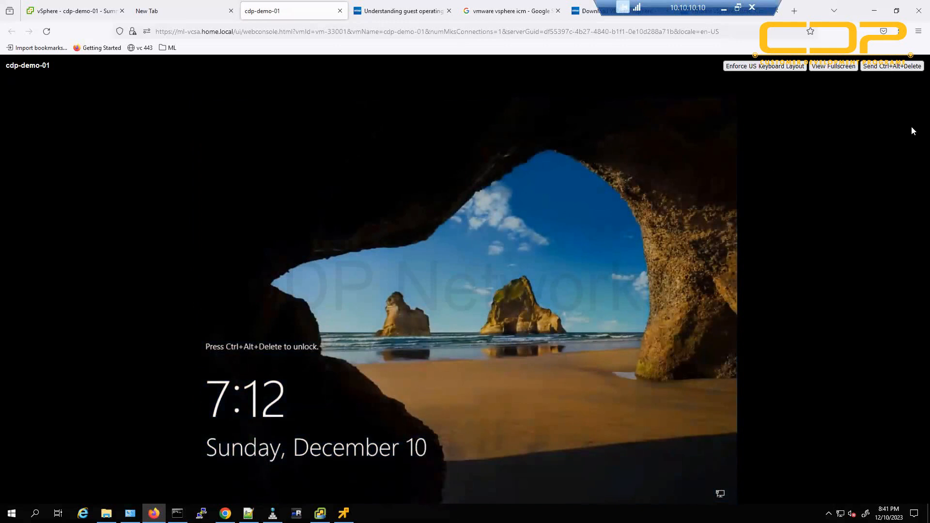
Sign back in as Administrator with the password and dismiss the network discoverability prompt.
click(903, 67)
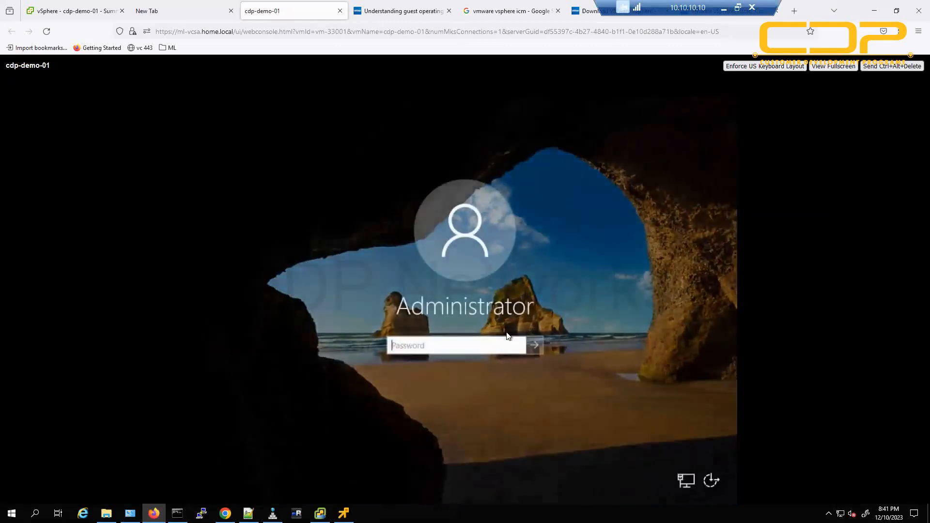
text(•)
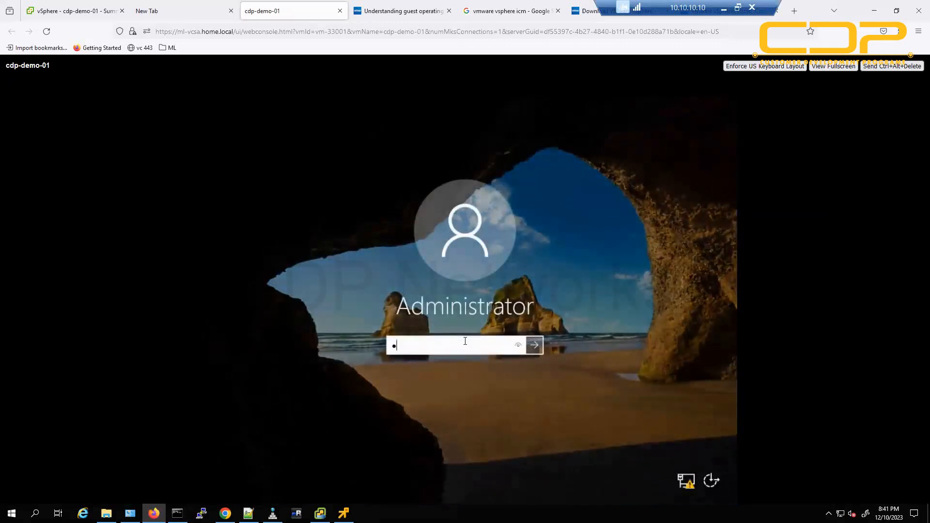
key(BackSpace)
text(••••)
key(BackSpace)
key(BackSpace)
key(BackSpace)
key(BackSpace)
text(•••••••••••)
key(Return)
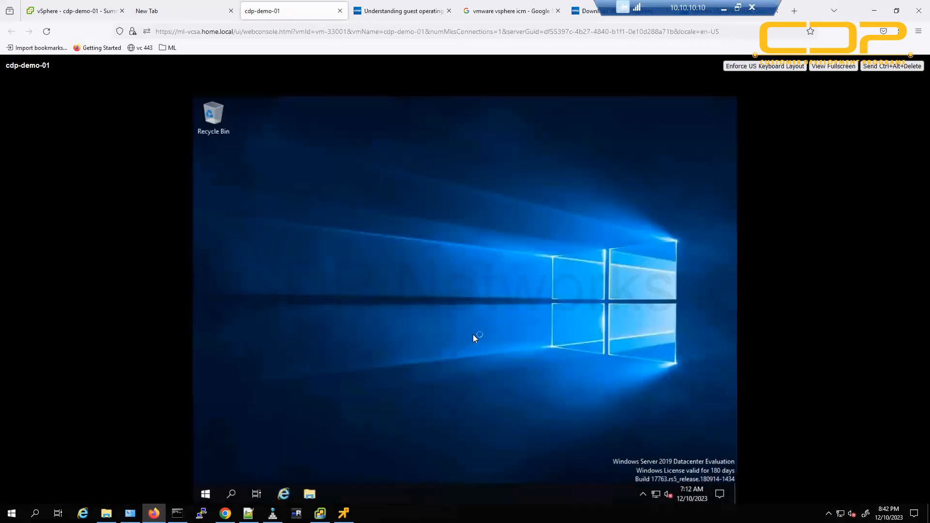
click(630, 294)
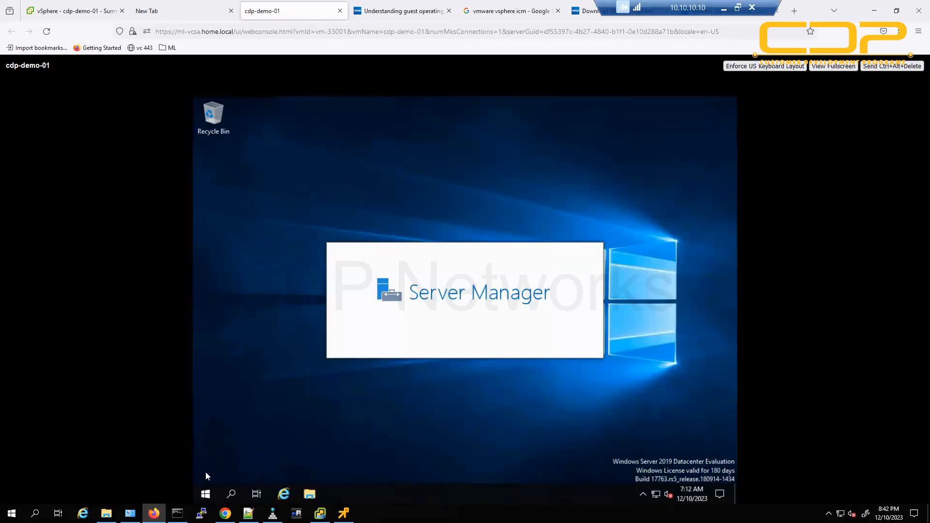
Open Command Prompt from Start > Windows System and enter appwiz.cpl.
click(206, 494)
click(278, 431)
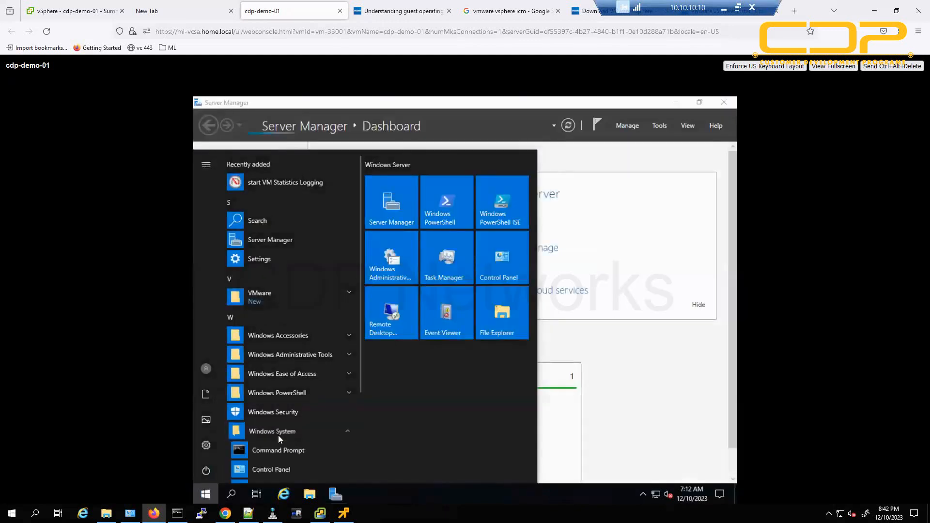
click(281, 450)
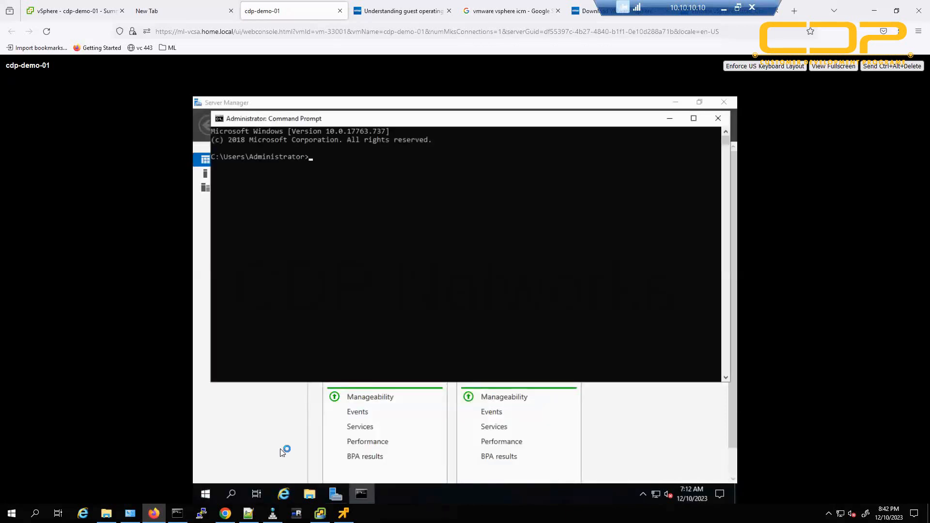
text(appwiz.cpl)
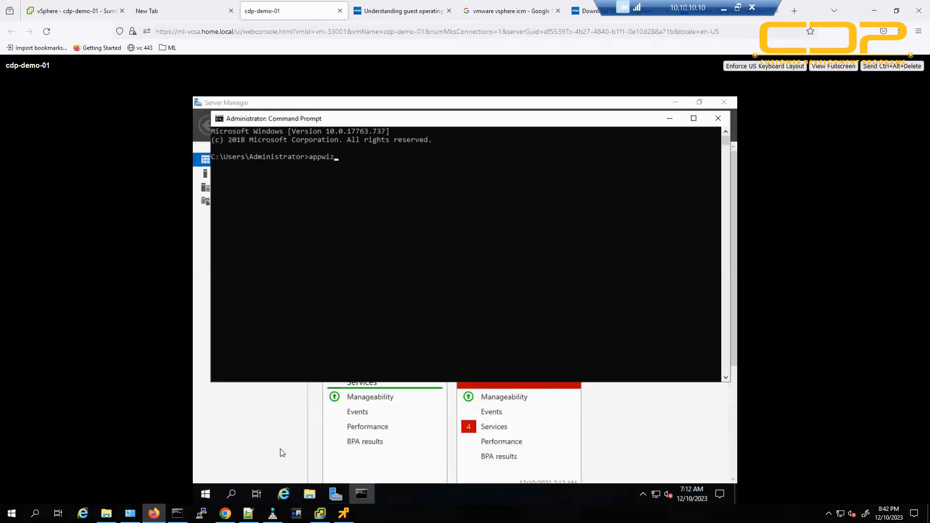
Run appwiz.cpl and confirm VMware Tools is listed beside both Visual C++ entries, then close it.
key(Return)
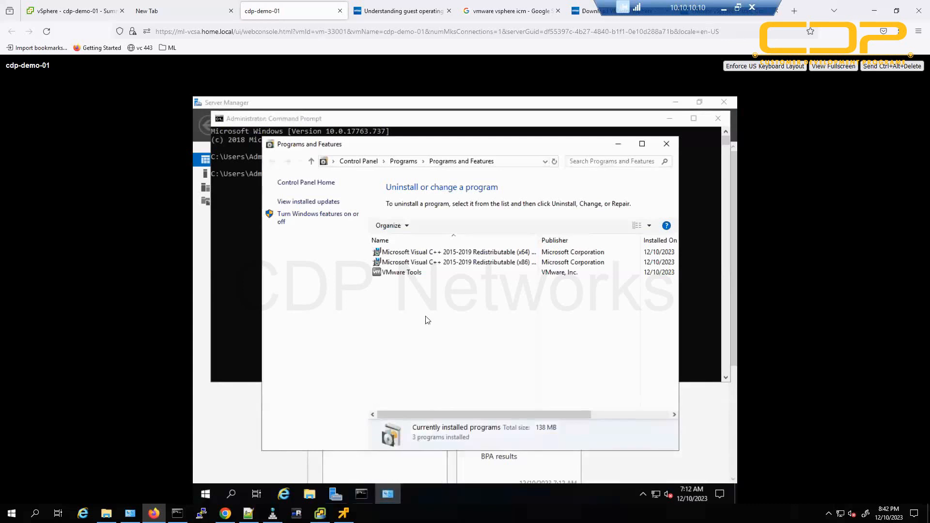
click(419, 274)
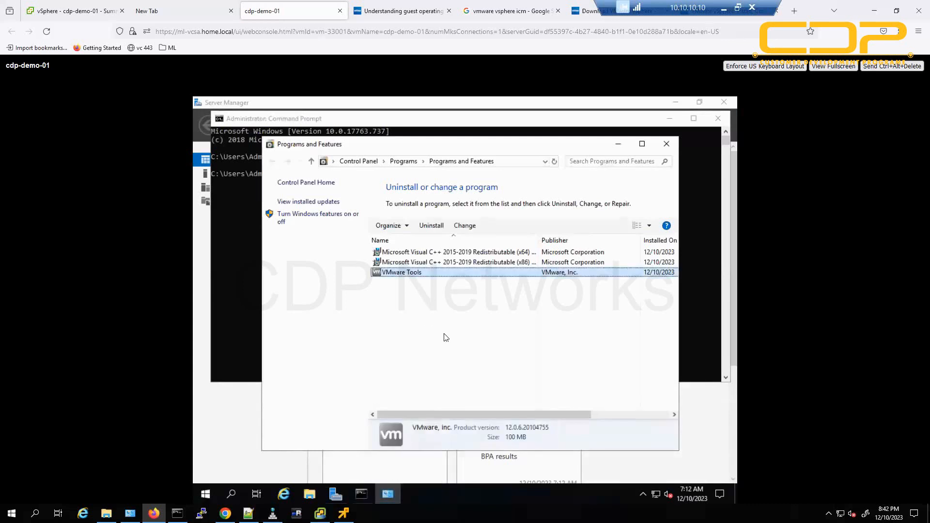
key(Up)
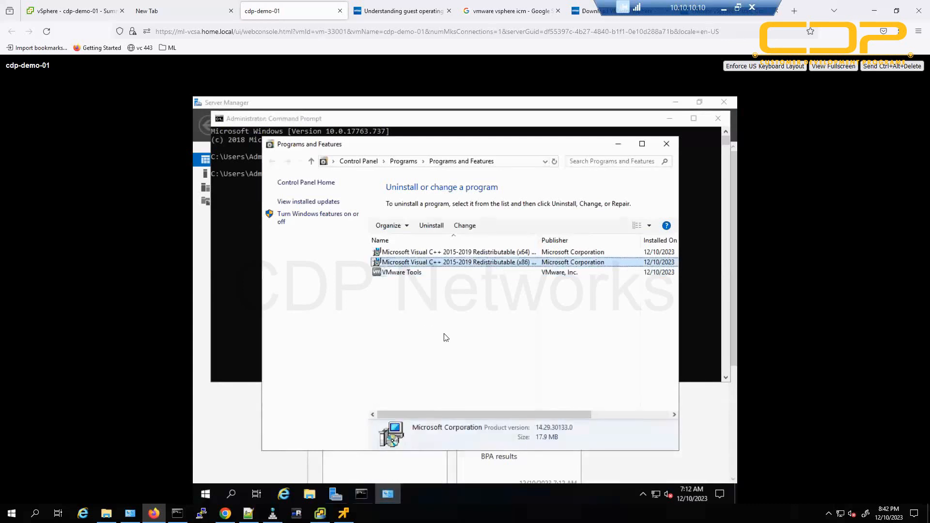
key(Up)
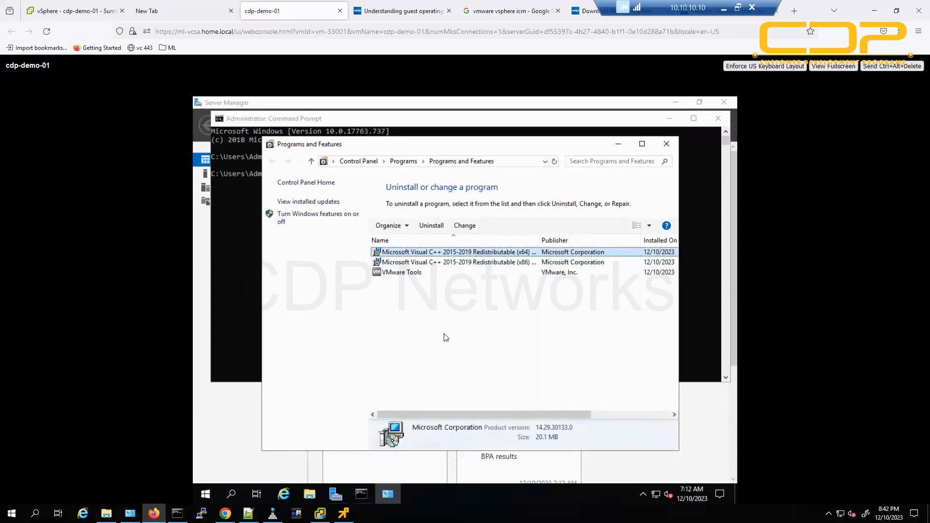
key(Down)
key(Down)
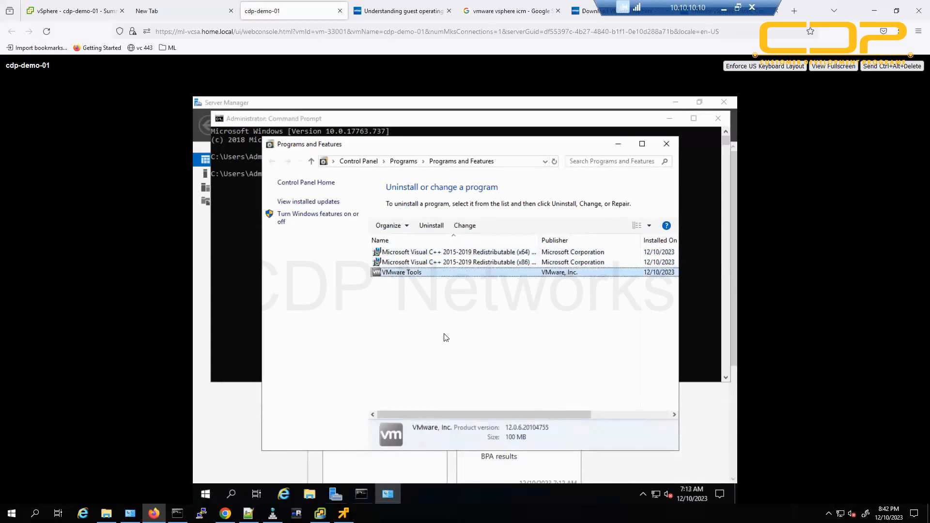
click(446, 338)
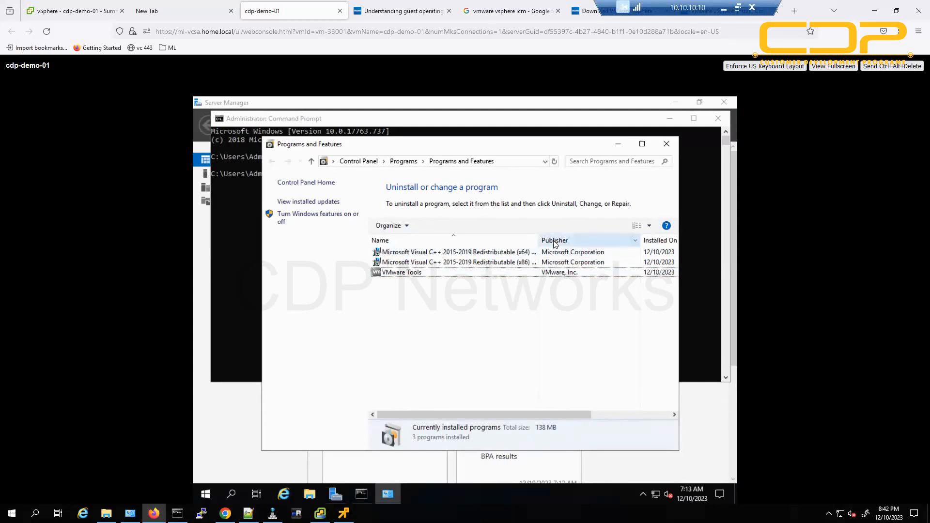
click(668, 145)
Minimize the Command Prompt and toggle full screen so the guest desktop fills the console.
click(670, 119)
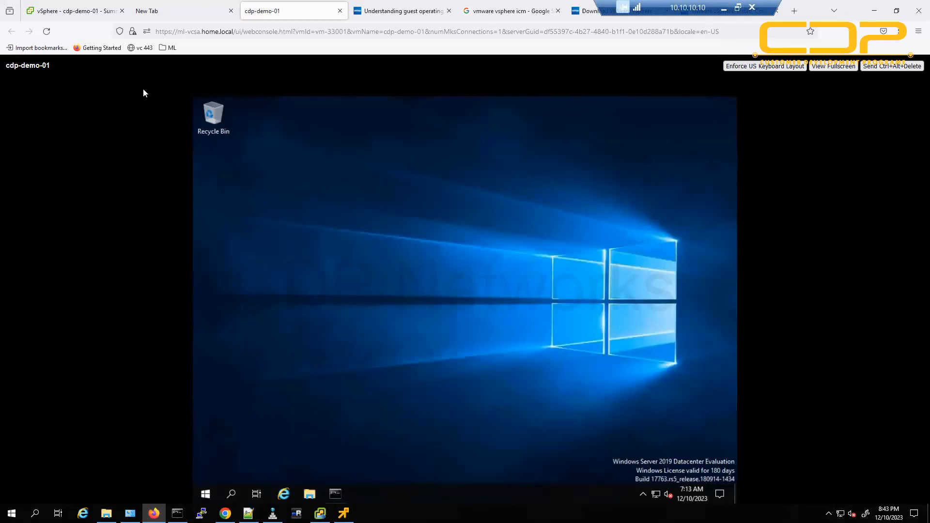
click(834, 66)
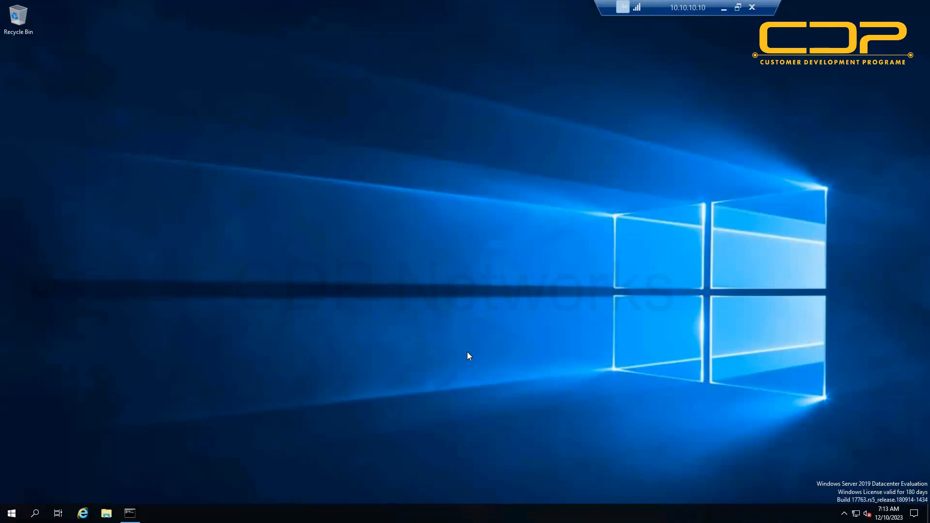
key(Escape)
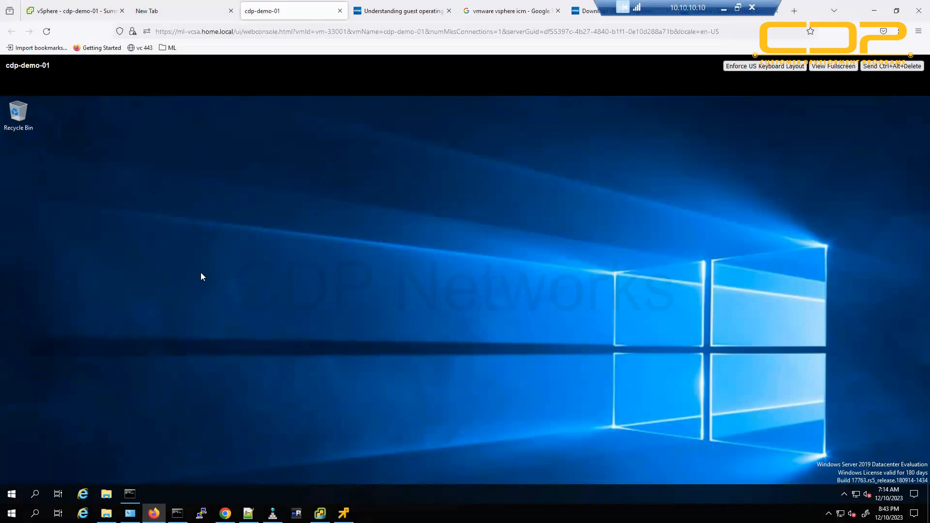
Close the blank tab and verify the Summary reports VMware Tools Running, version 12294 (Current).
click(186, 7)
click(231, 10)
click(85, 11)
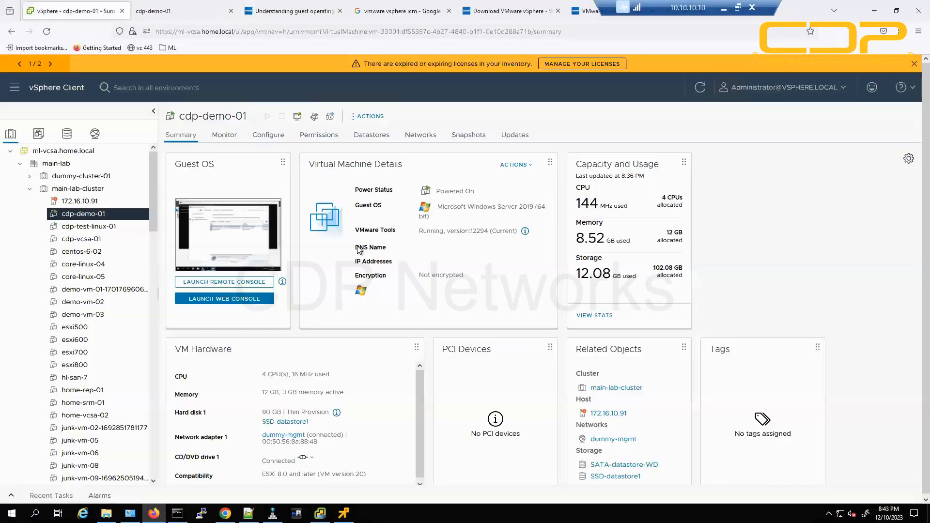
drag(419, 231, 502, 231)
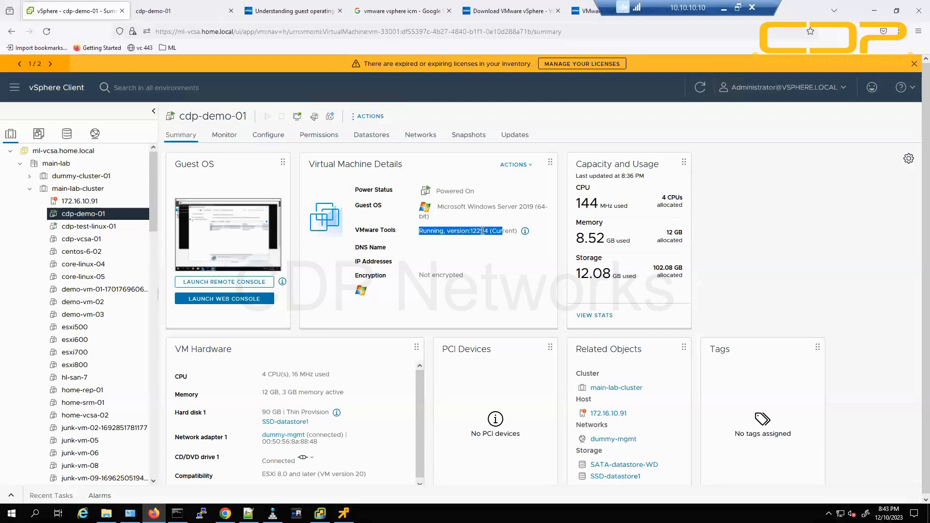
click(504, 234)
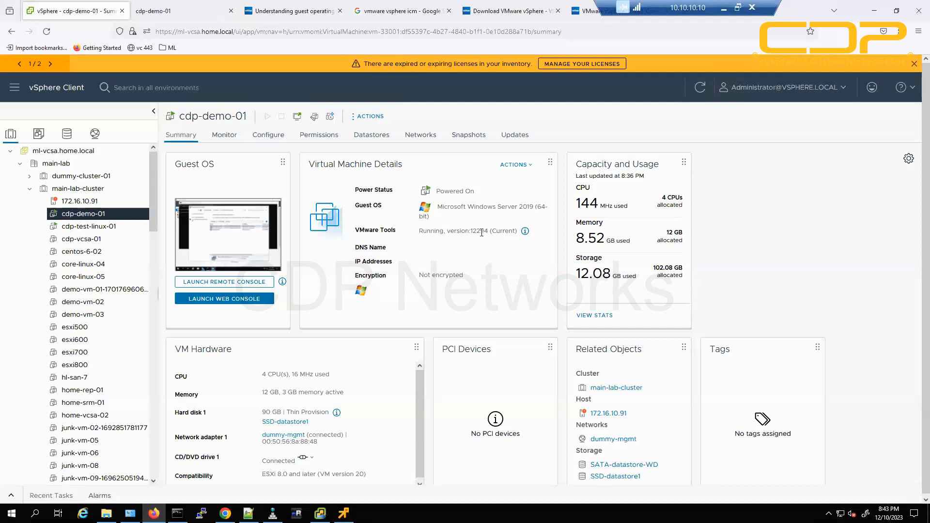
double_click(481, 232)
click(506, 231)
double_click(506, 231)
click(172, 15)
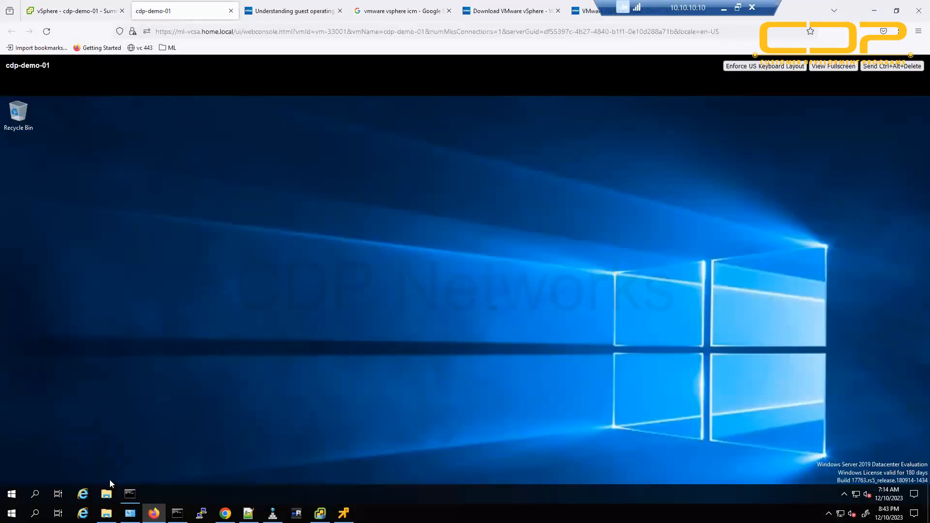
Open This PC's system properties in the guest.
click(106, 496)
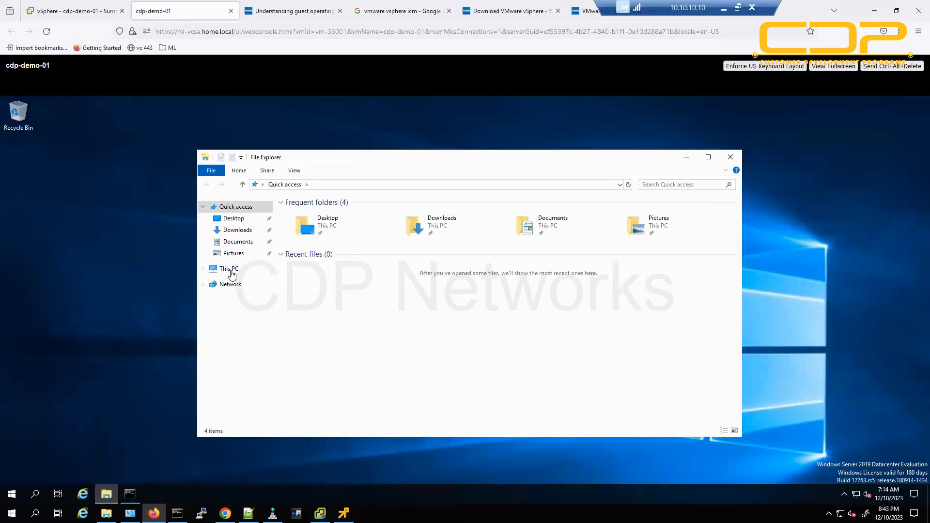
click(228, 268)
right_click(370, 381)
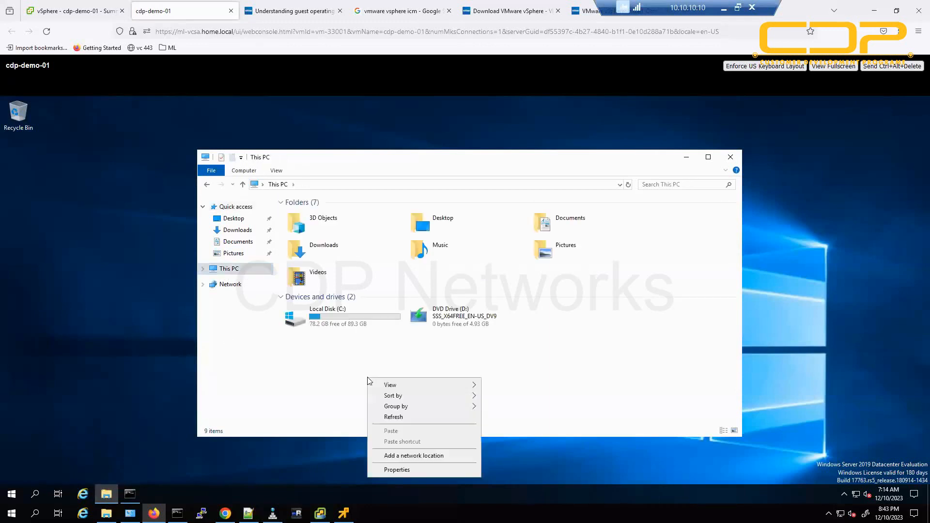
click(418, 469)
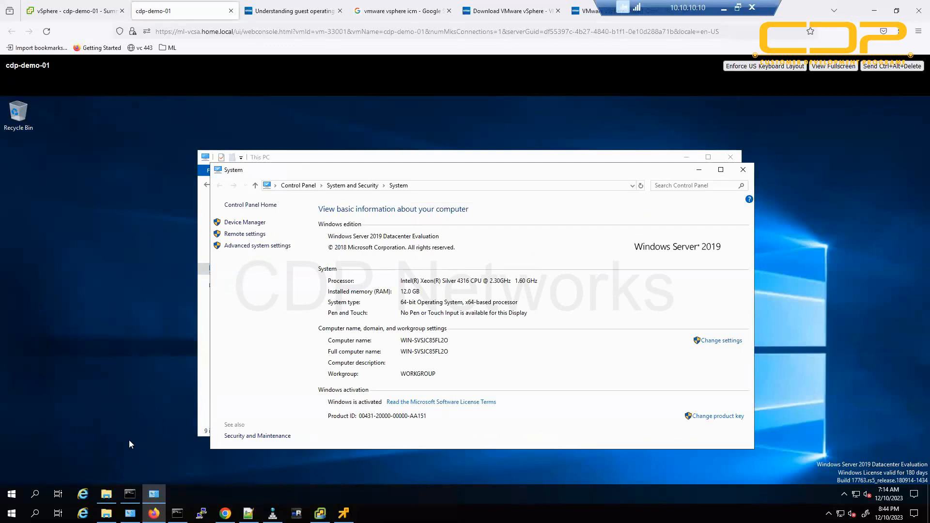
Run ipconfig in the Command Prompt and note the IPv4 address 10.10.10.174.
click(130, 500)
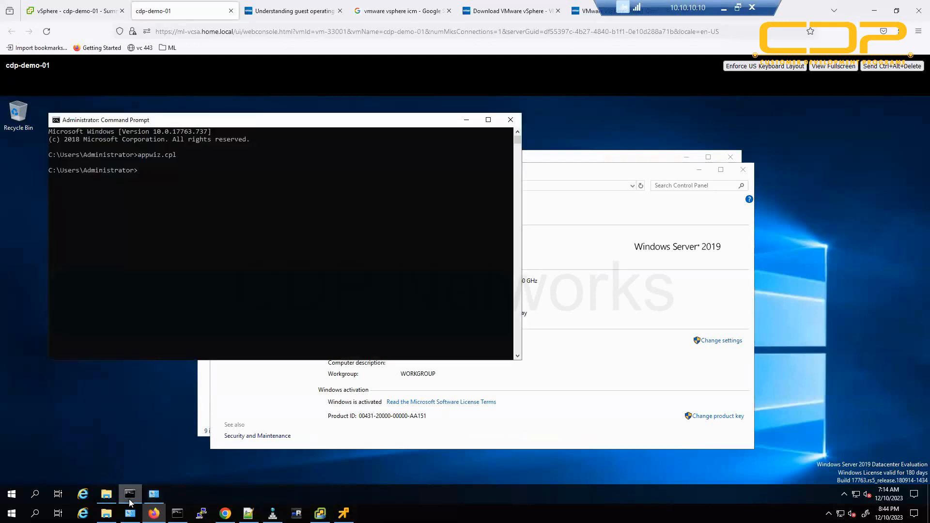
text(ipconfig)
key(Return)
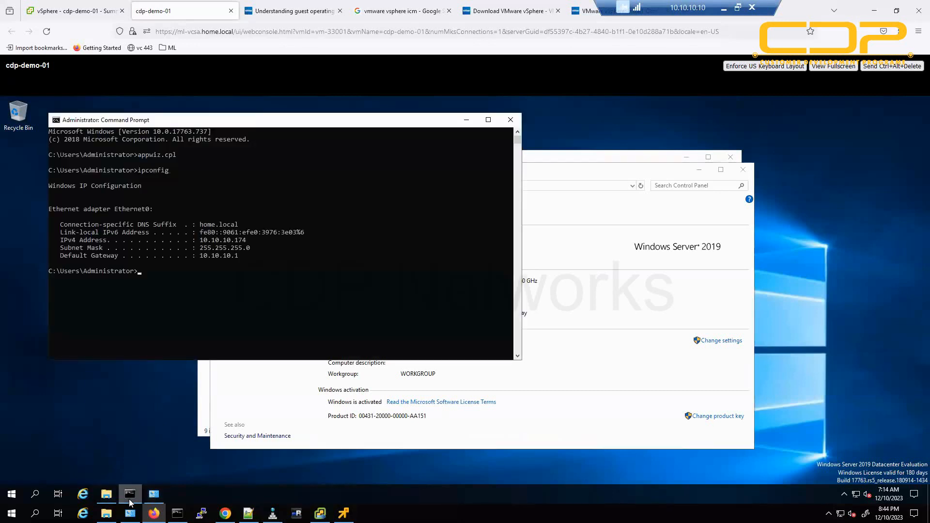
drag(204, 240, 267, 241)
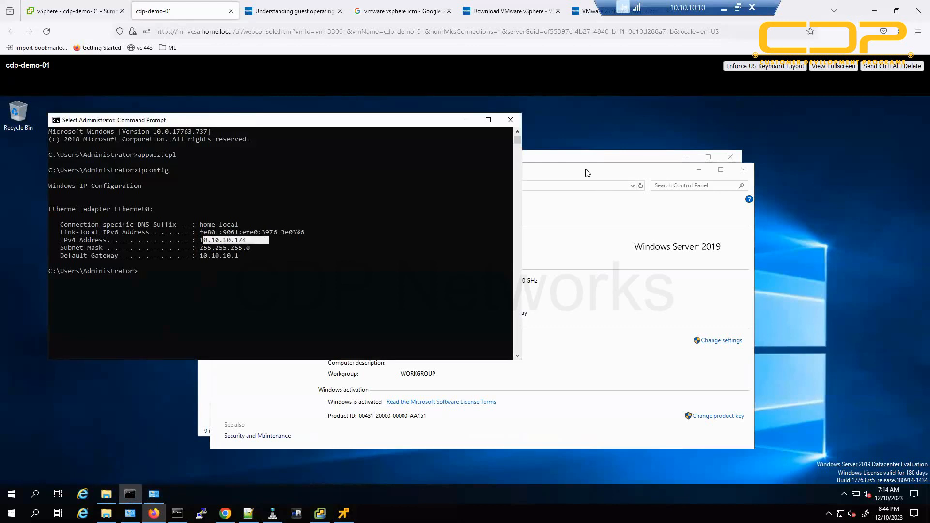
key(alt+Tab)
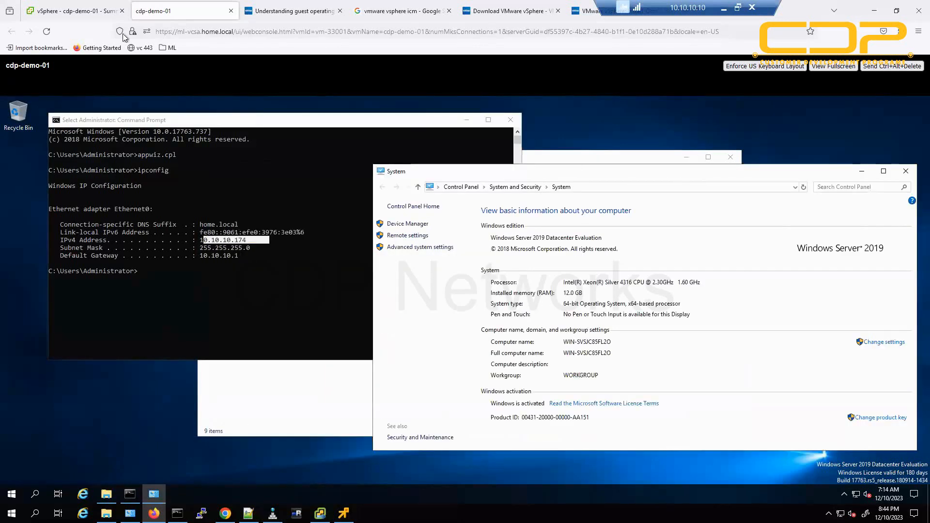
click(74, 14)
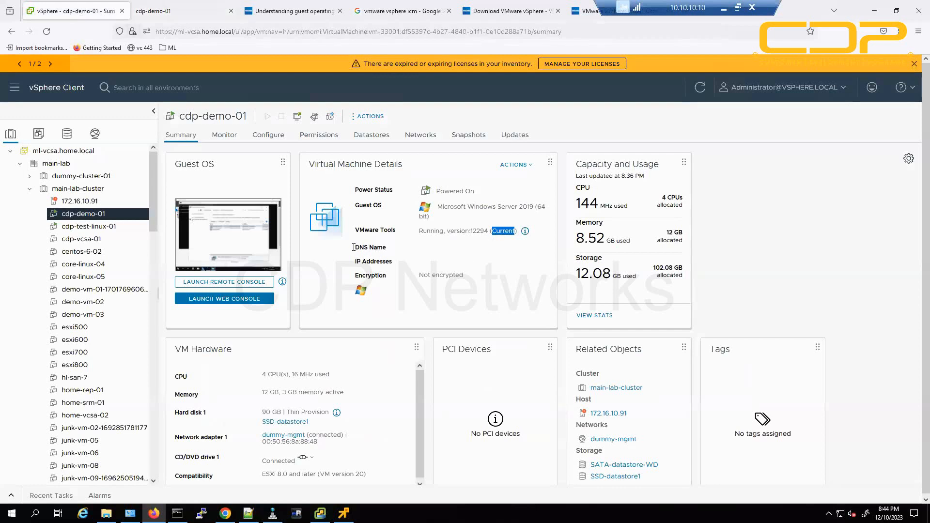
Refresh the VM summary so it shows DNS name WIN-SVSJC85FL2O and IP 10.10.10.174.
drag(355, 248, 439, 252)
drag(362, 261, 459, 273)
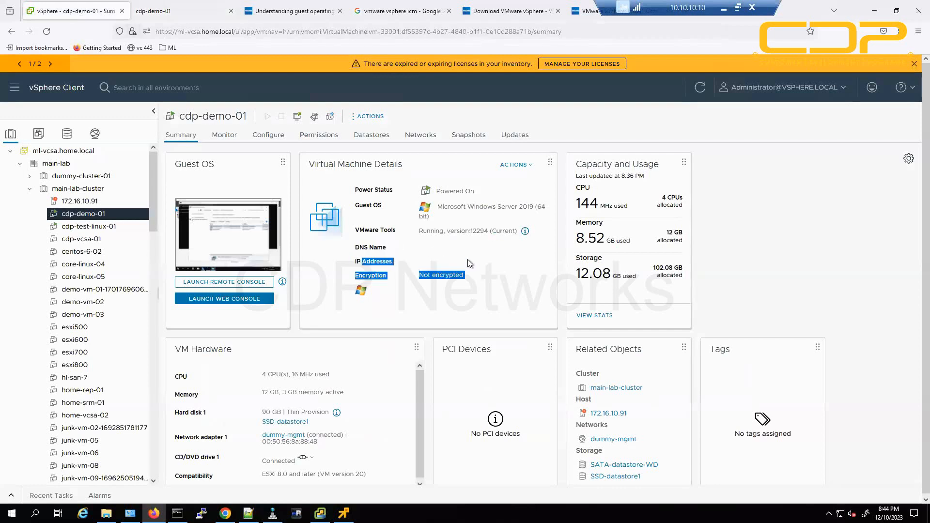
click(457, 253)
click(700, 88)
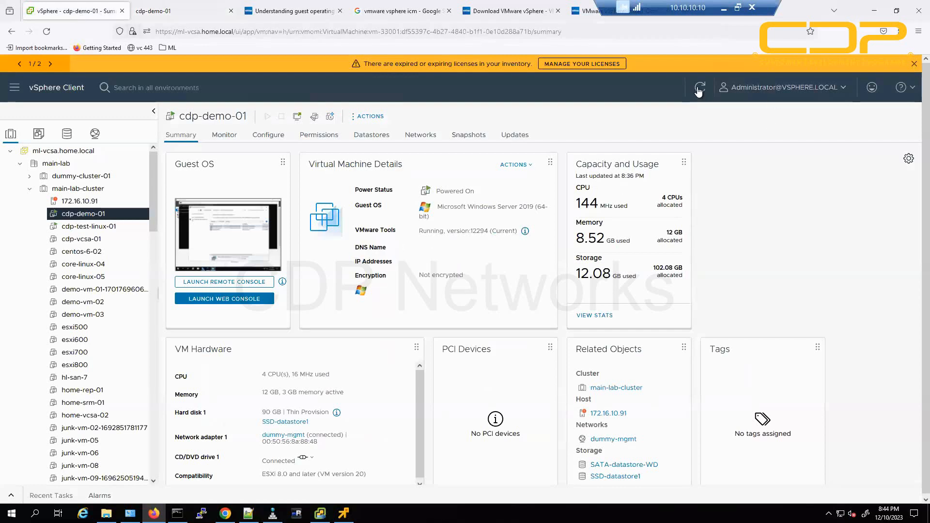
drag(416, 247, 469, 265)
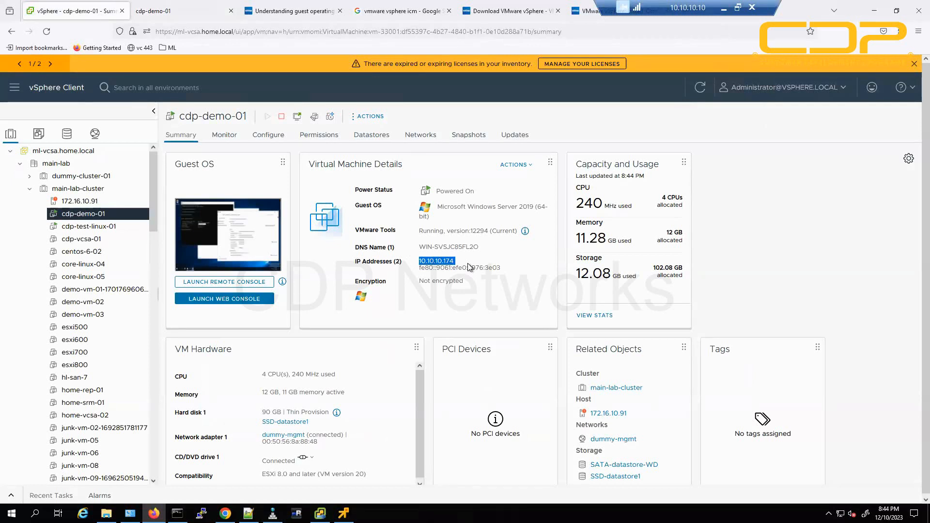
click(455, 242)
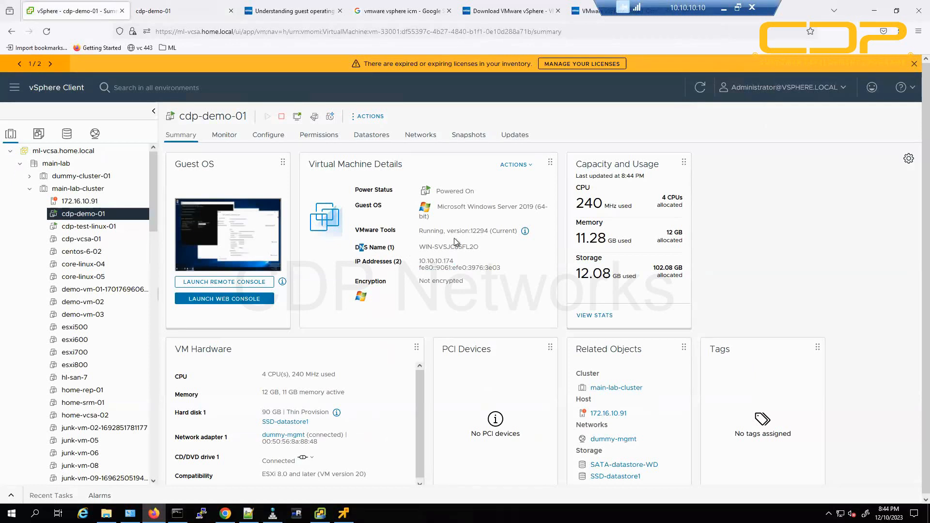
drag(456, 241, 479, 266)
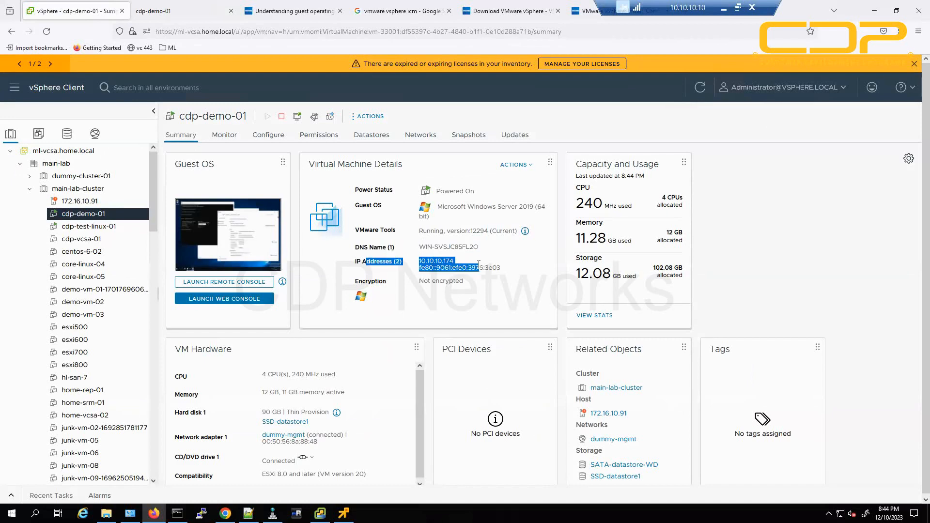
Copy the IPv4 address and subnet mask from the ipconfig output, then minimise the browser.
click(182, 9)
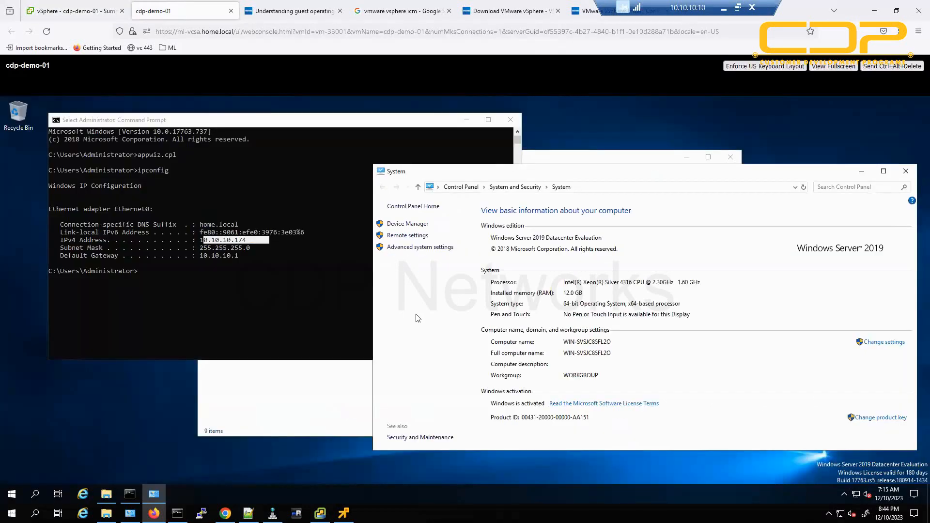
click(202, 248)
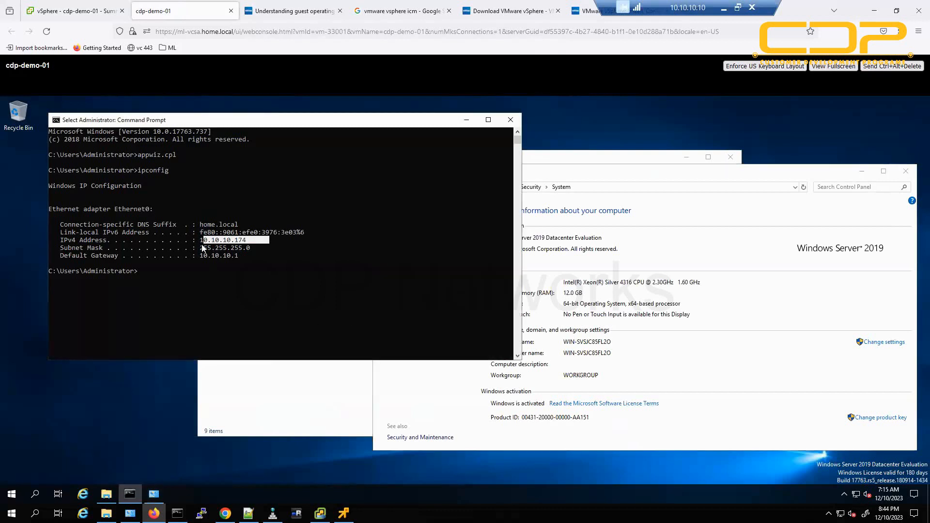
click(199, 241)
drag(199, 245, 273, 248)
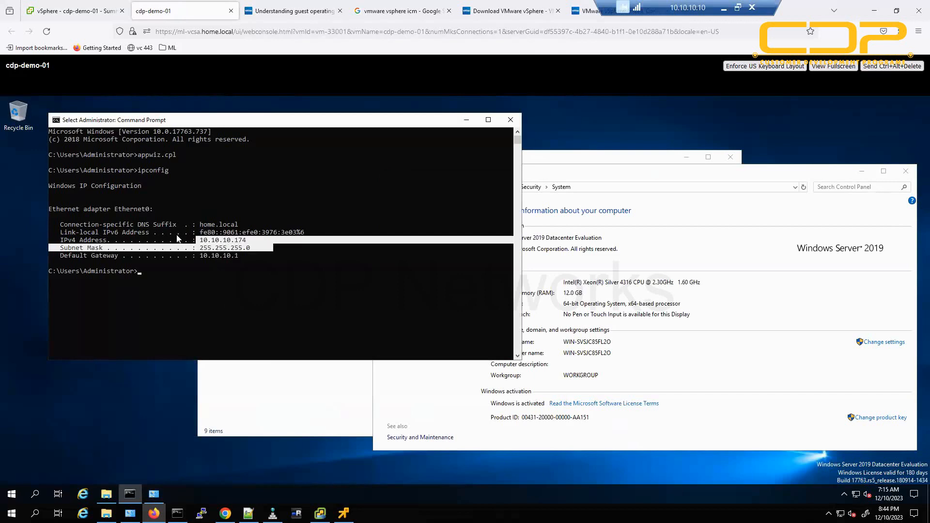
key(ctrl+c)
click(91, 11)
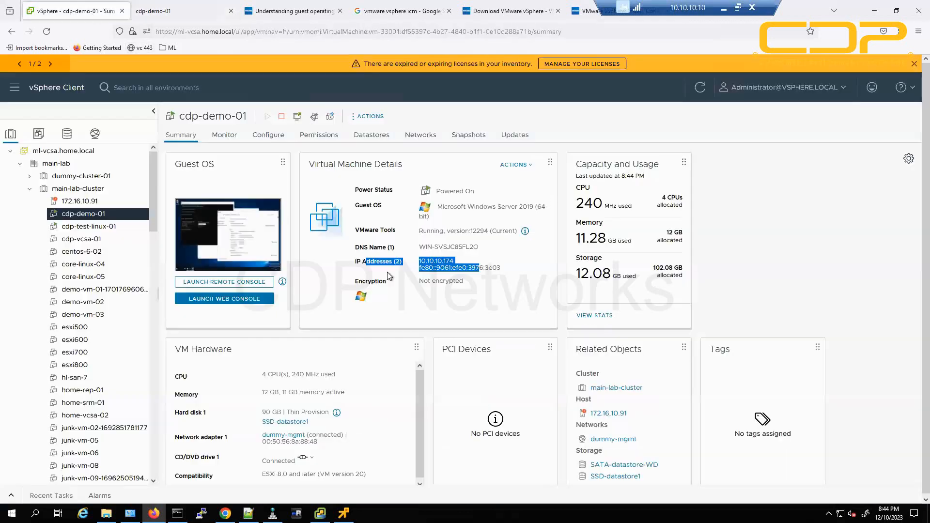
click(446, 247)
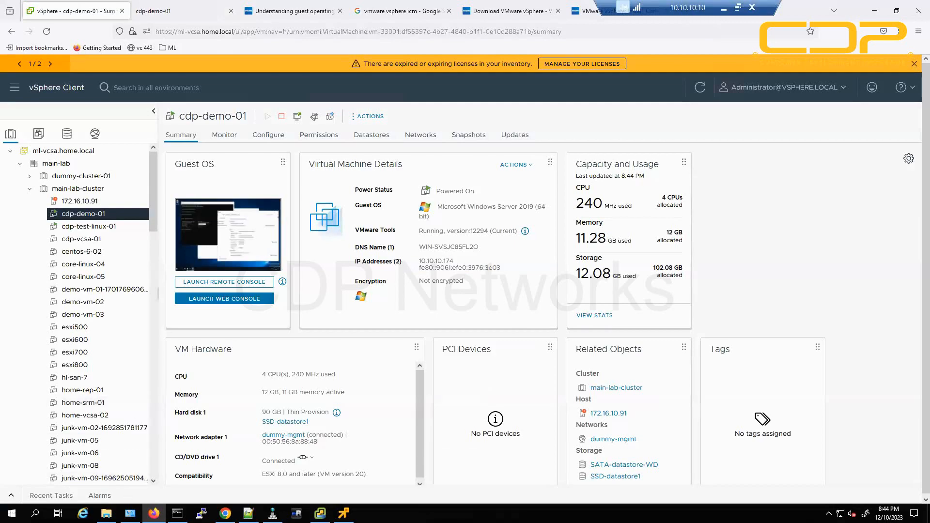
click(154, 514)
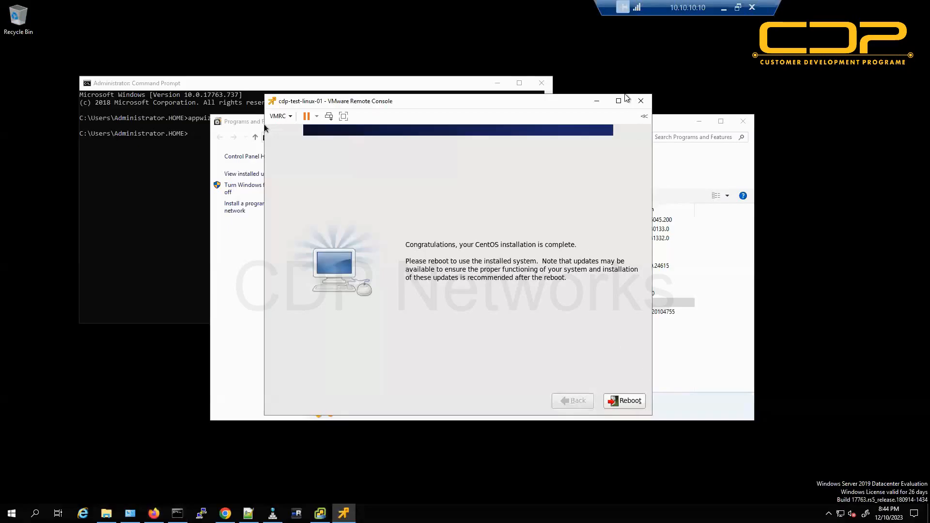
Minimize the CentOS console, Command Prompt and programs list to clear the desktop.
click(597, 101)
click(498, 84)
click(699, 121)
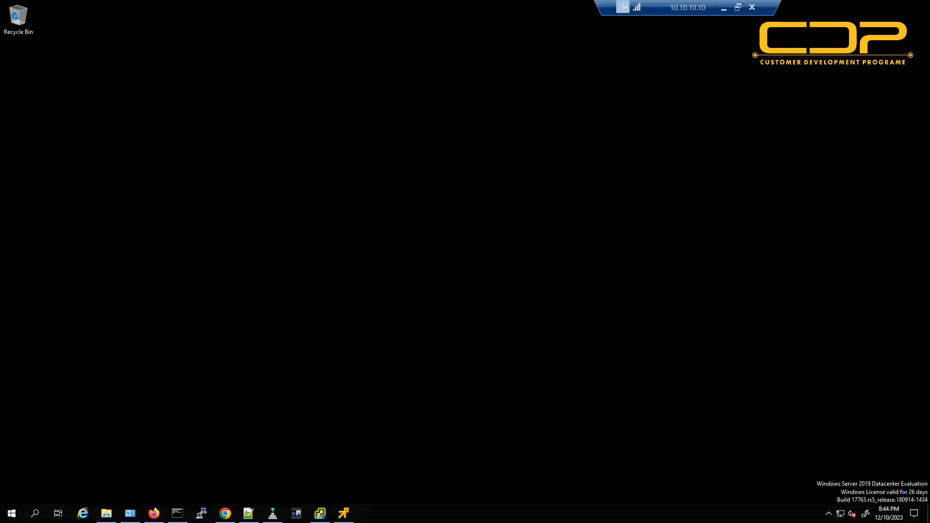
Sketch a white host box on the left and an orange VM box on the right.
mouse_move(116, 62)
mouse_down()
mouse_move(224, 509)
mouse_move(247, 57)
mouse_move(108, 68)
mouse_up()
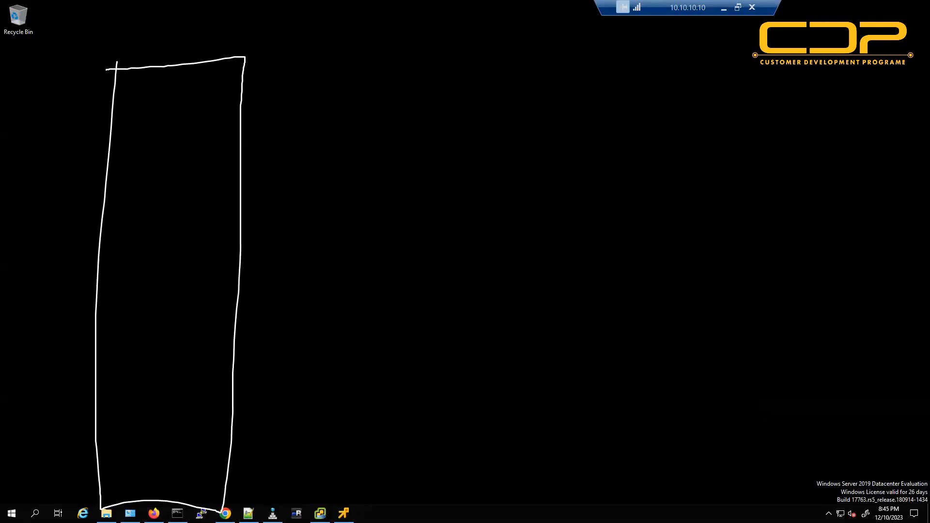
drag(715, 115, 720, 105)
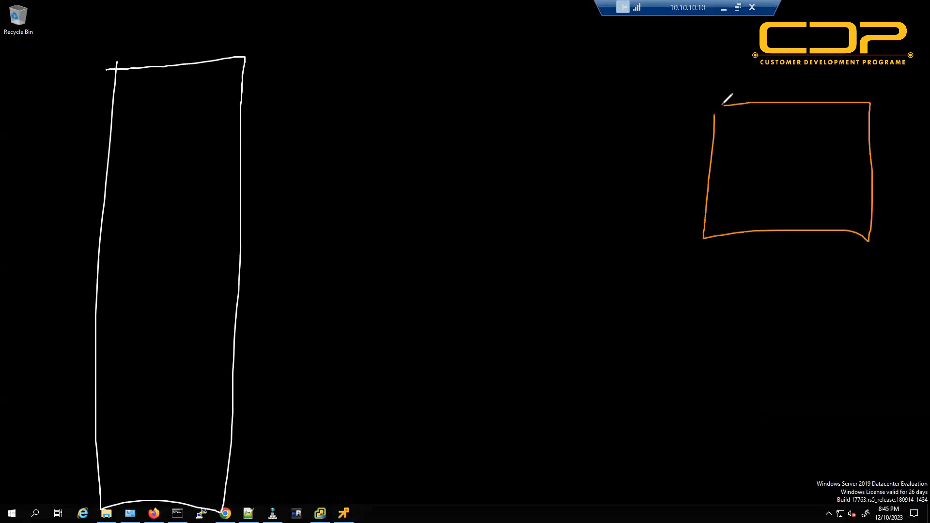
drag(772, 77, 785, 77)
mouse_move(791, 81)
mouse_down()
mouse_move(814, 81)
mouse_move(742, 66)
mouse_up()
mouse_move(771, 44)
mouse_down()
mouse_move(856, 35)
mouse_move(869, 56)
mouse_move(909, 47)
mouse_up()
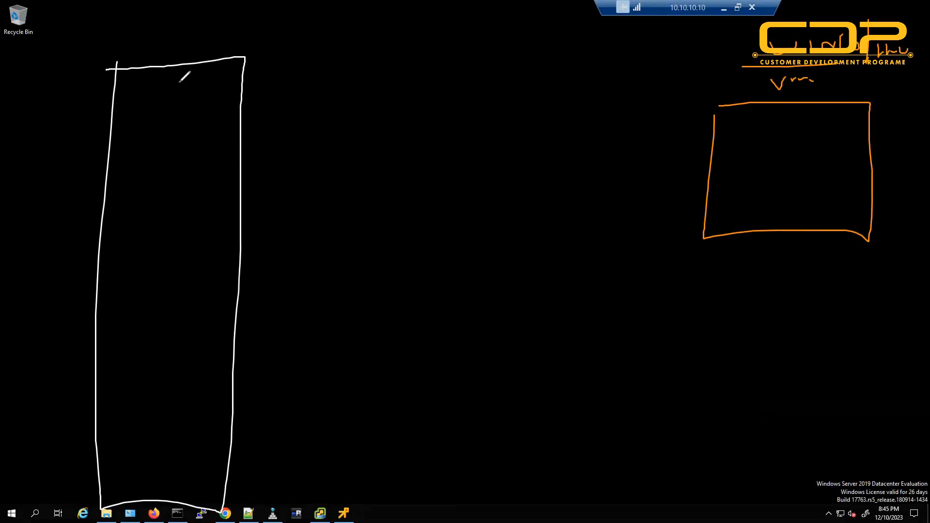
Label the white box ESXi and draw an arrow from it to the VM box.
mouse_move(167, 37)
mouse_down()
mouse_move(174, 30)
mouse_move(181, 55)
mouse_move(198, 62)
mouse_up()
drag(198, 50, 190, 63)
drag(201, 51, 203, 61)
click(203, 45)
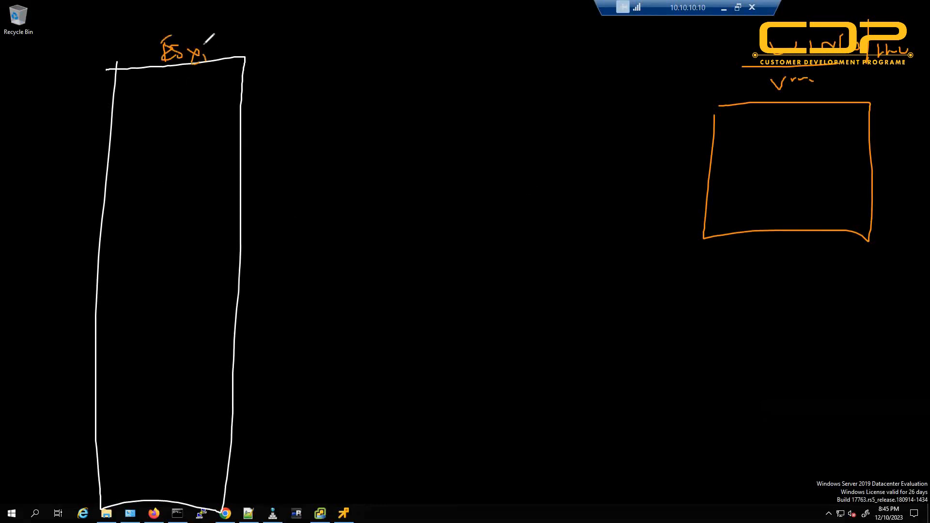
mouse_move(218, 148)
mouse_down()
mouse_move(750, 162)
mouse_move(752, 178)
mouse_up()
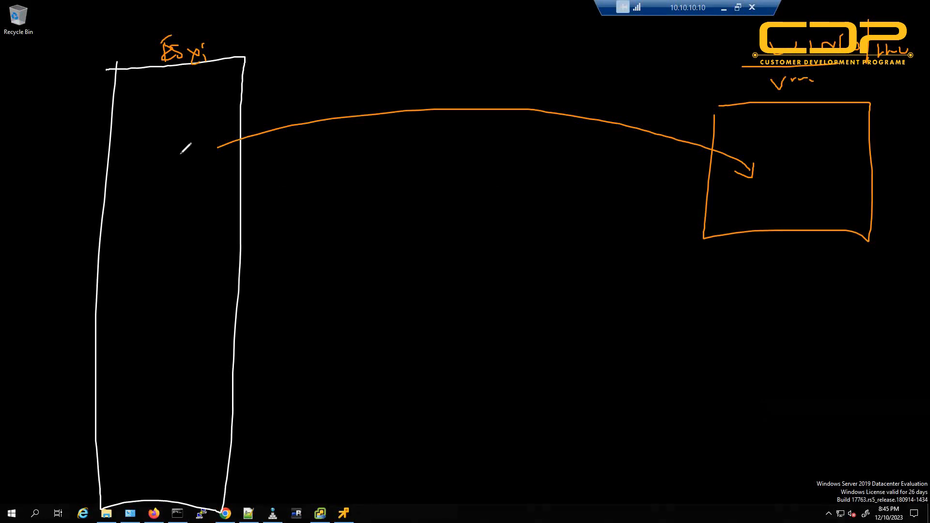
List OS, RAM and Pr inside the VM box, underlining them.
drag(782, 128, 832, 147)
drag(797, 173, 829, 154)
drag(763, 189, 838, 178)
mouse_move(796, 189)
mouse_down()
mouse_move(796, 207)
mouse_move(806, 196)
mouse_up()
drag(808, 195, 837, 190)
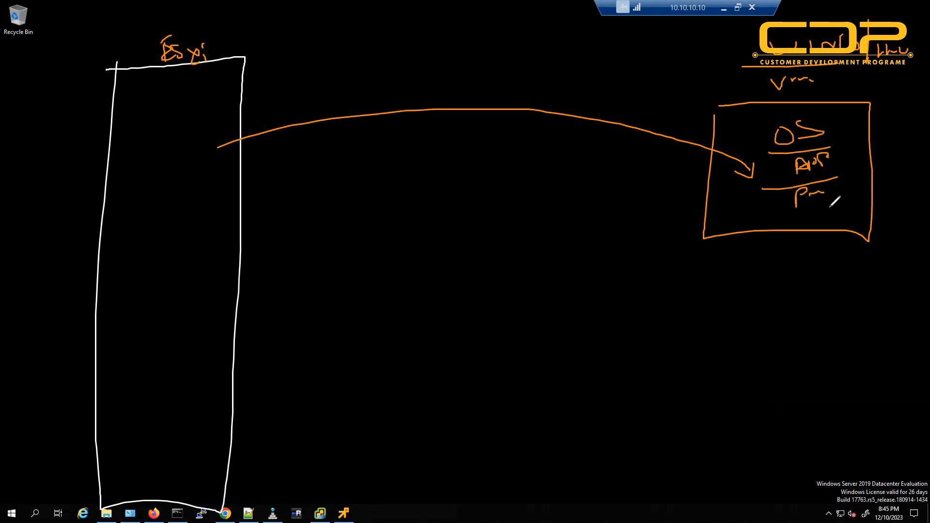
drag(783, 216, 842, 205)
Write an underlined 'Vmware TOOLS' label and draw an arrow to it from ESXi.
drag(766, 260, 785, 261)
drag(796, 286, 894, 259)
mouse_move(871, 295)
mouse_down()
mouse_move(861, 306)
mouse_move(918, 286)
mouse_move(911, 302)
mouse_up()
drag(737, 343, 913, 312)
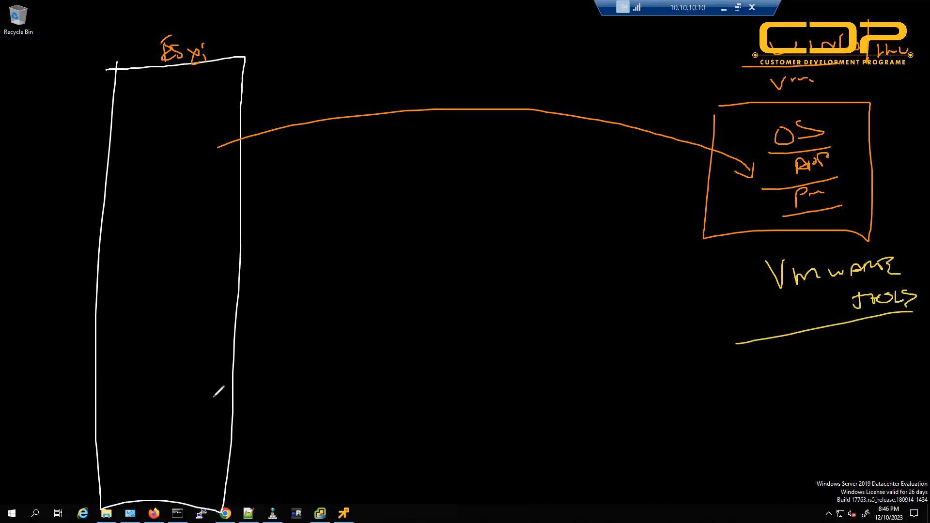
drag(214, 391, 232, 402)
mouse_move(472, 450)
mouse_down()
mouse_move(819, 345)
mouse_move(818, 331)
mouse_move(841, 346)
mouse_up()
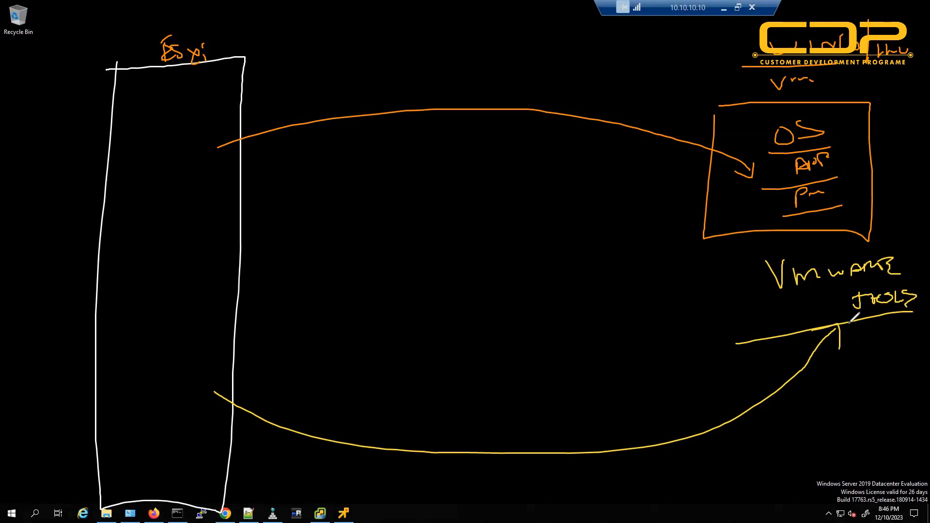
Note DNS and OS, IP beneath the VMware Tools label.
mouse_move(863, 334)
mouse_down()
mouse_move(861, 345)
mouse_move(903, 340)
mouse_move(900, 355)
mouse_up()
mouse_move(852, 377)
mouse_down()
mouse_move(867, 376)
mouse_move(858, 388)
mouse_up()
drag(867, 378, 888, 383)
drag(893, 378, 894, 387)
drag(894, 370, 896, 379)
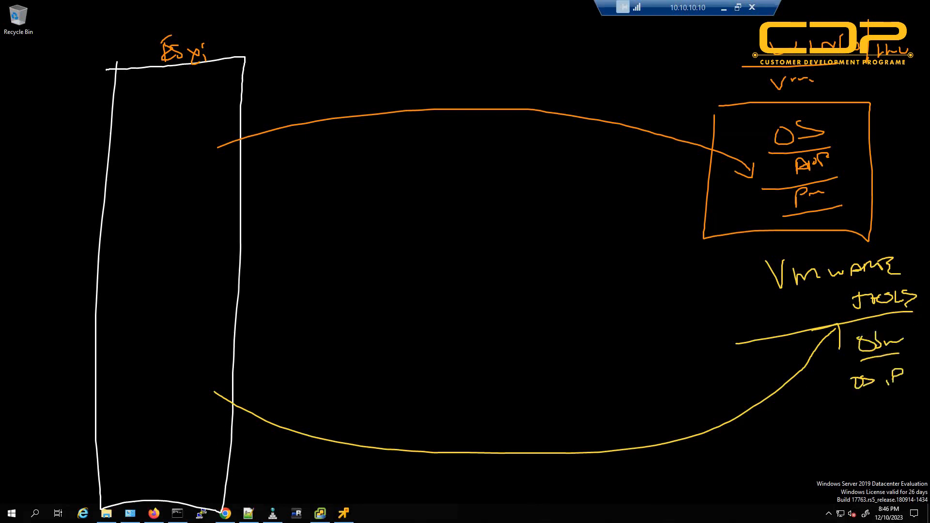
Draw an arrow from ESXi toward an underlined 'Vc' label.
drag(216, 53, 298, 43)
mouse_move(296, 44)
mouse_down()
mouse_move(279, 60)
mouse_move(323, 33)
mouse_up()
drag(346, 28, 347, 36)
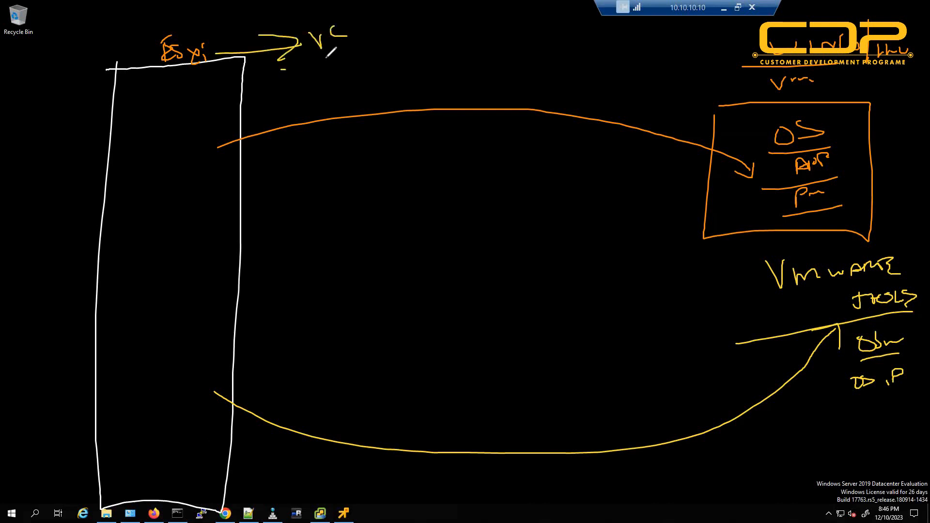
drag(282, 69, 326, 61)
drag(297, 74, 332, 69)
Clear the sketch and highlight IPv6 address fe80::9061:efe0:3976:3e03 in the VM details.
key(Escape)
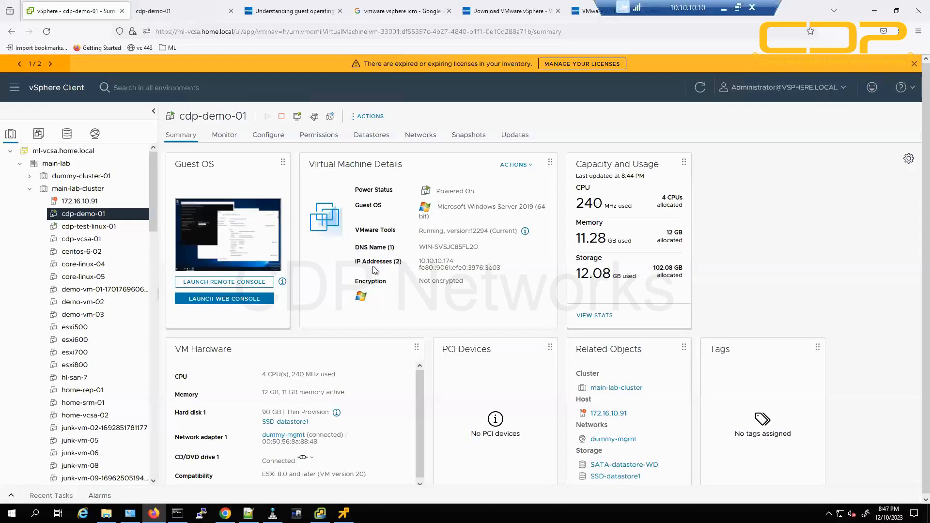
drag(365, 248, 498, 268)
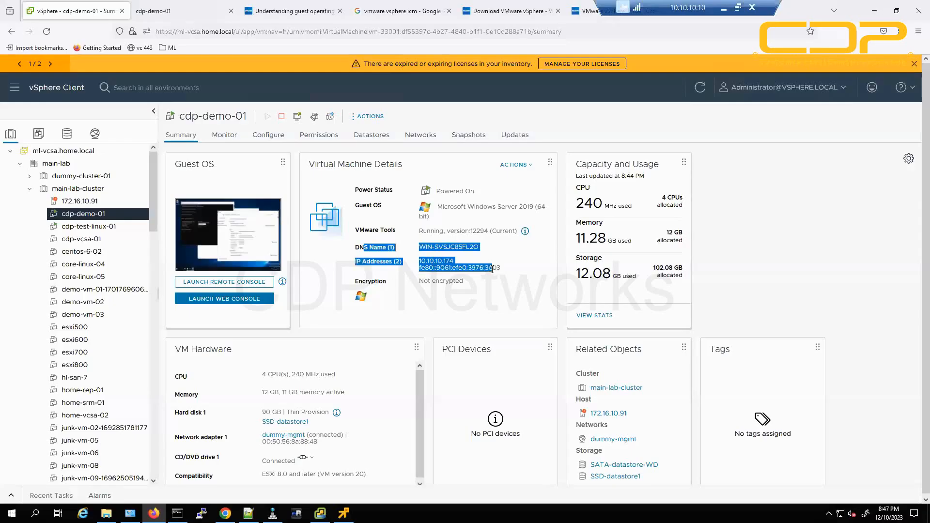
click(522, 266)
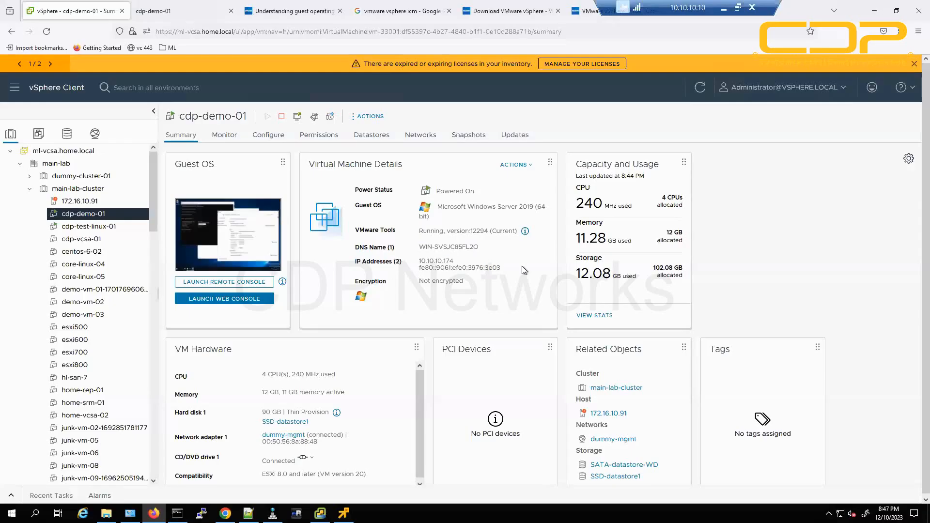
drag(419, 268, 501, 271)
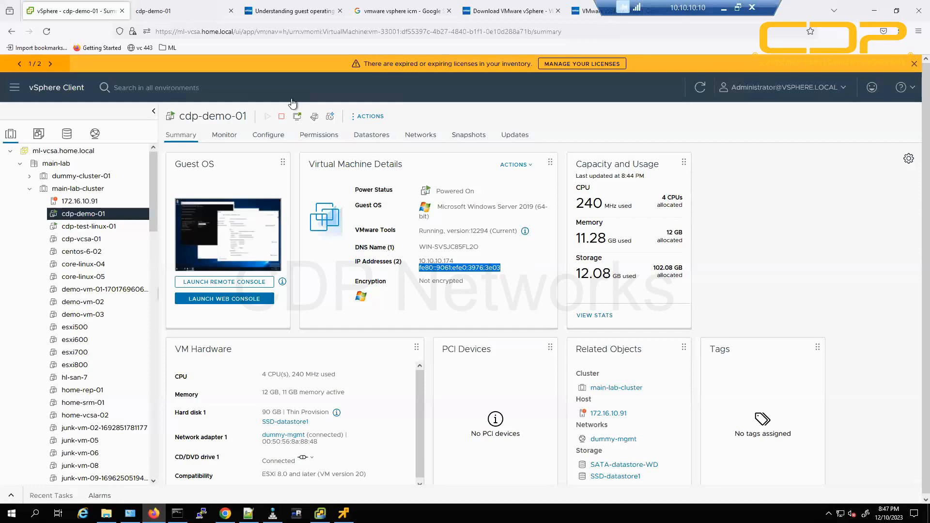
Use ncpa.cpl to uncheck Internet Protocol Version 6 in Ethernet0's properties.
click(189, 11)
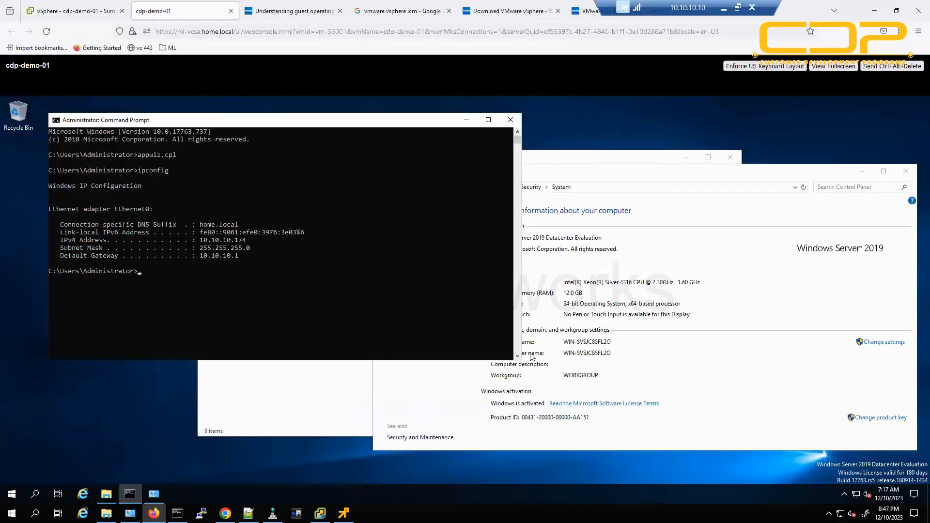
click(297, 402)
click(109, 224)
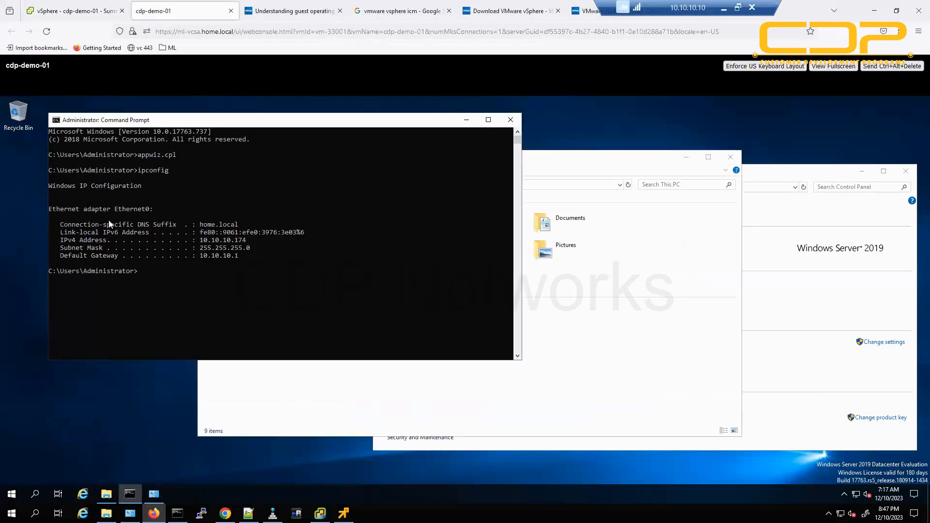
text(ncpa.cpl)
key(Return)
right_click(45, 161)
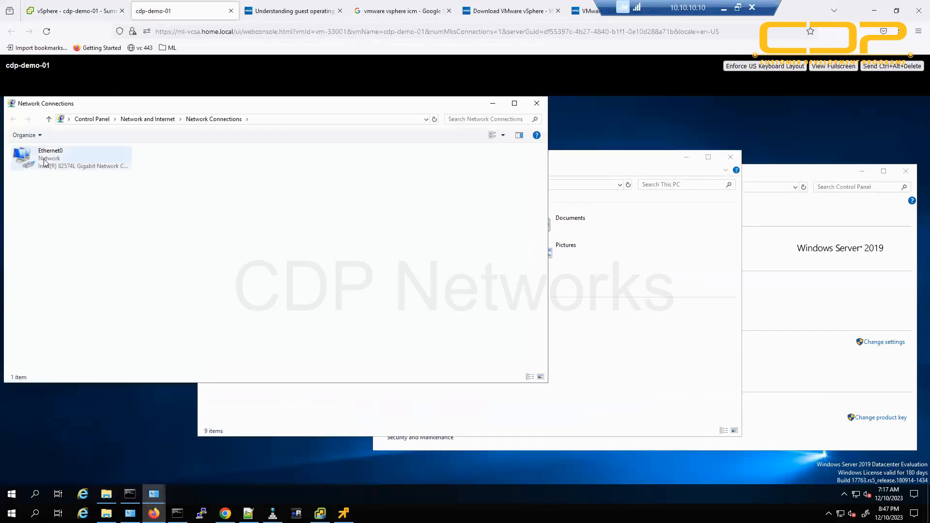
click(99, 252)
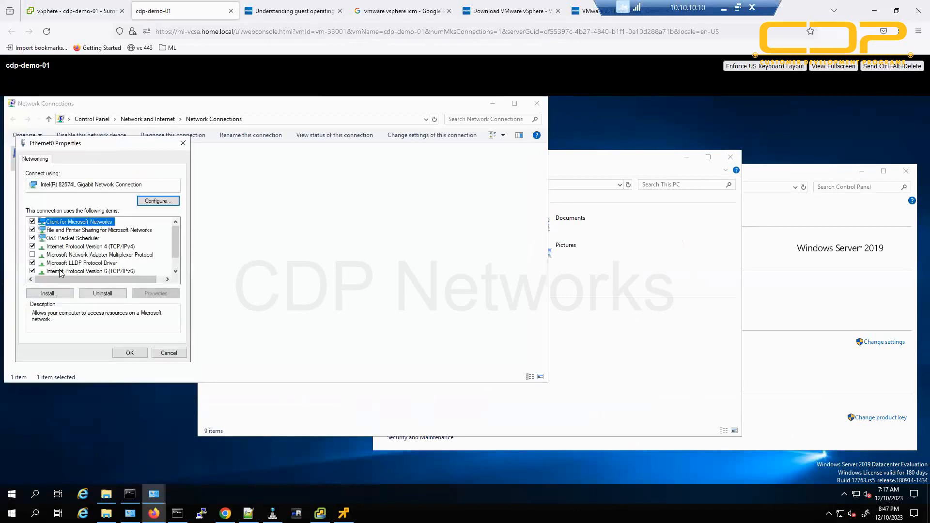
click(31, 271)
click(129, 353)
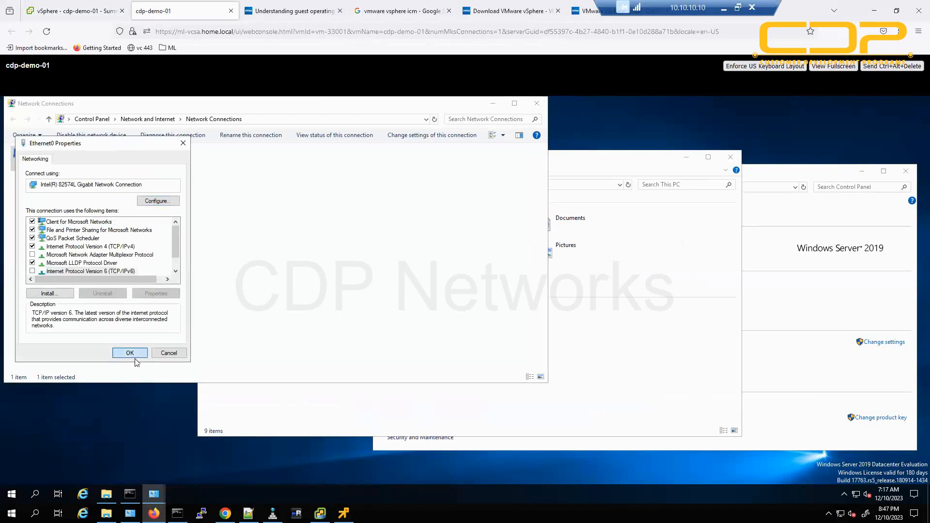
click(66, 11)
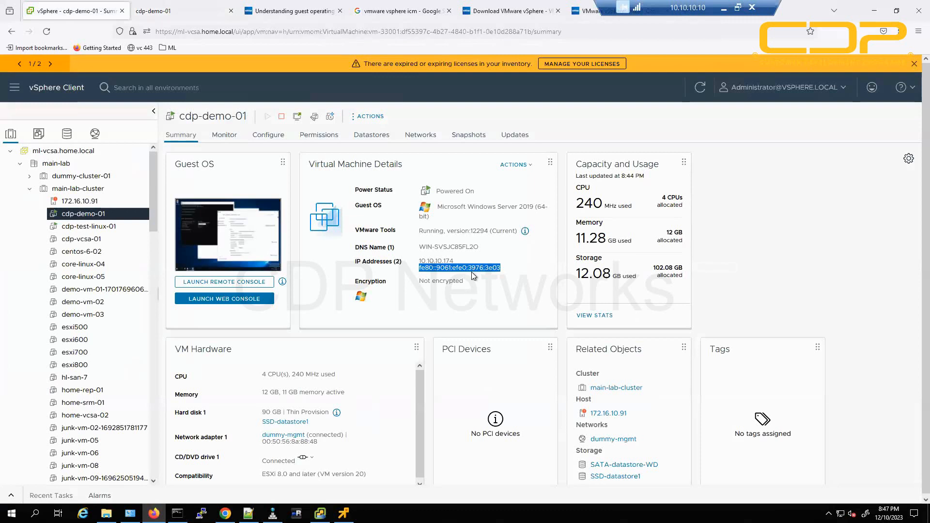
Restart the Windows Server guest from the Start menu's power options.
click(168, 12)
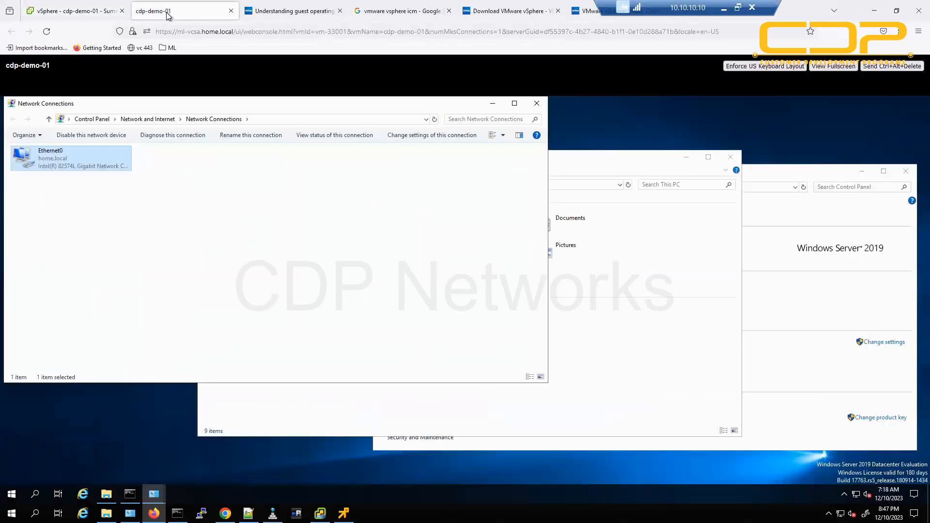
click(652, 370)
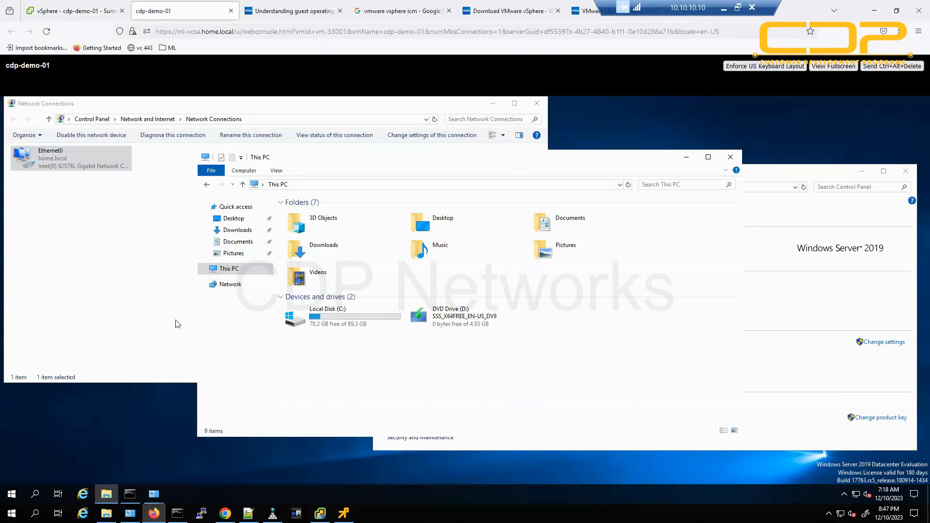
click(12, 494)
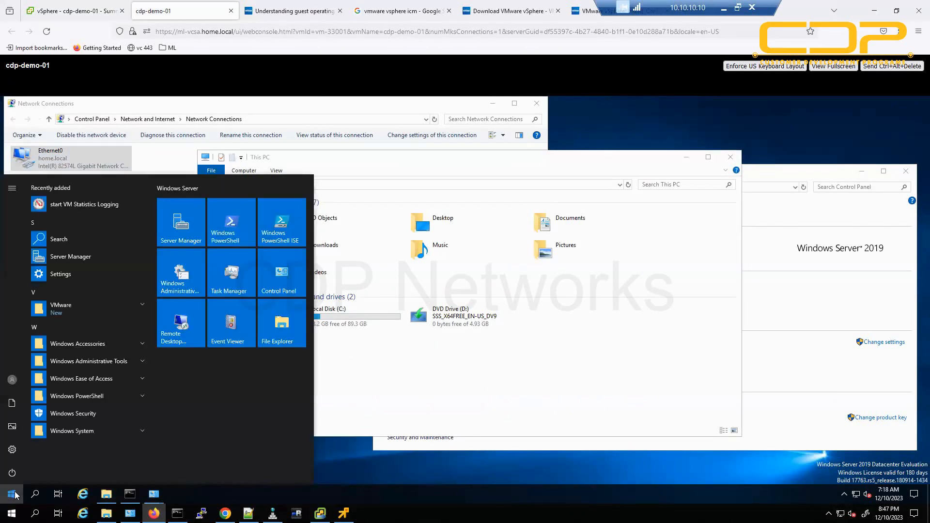
click(12, 473)
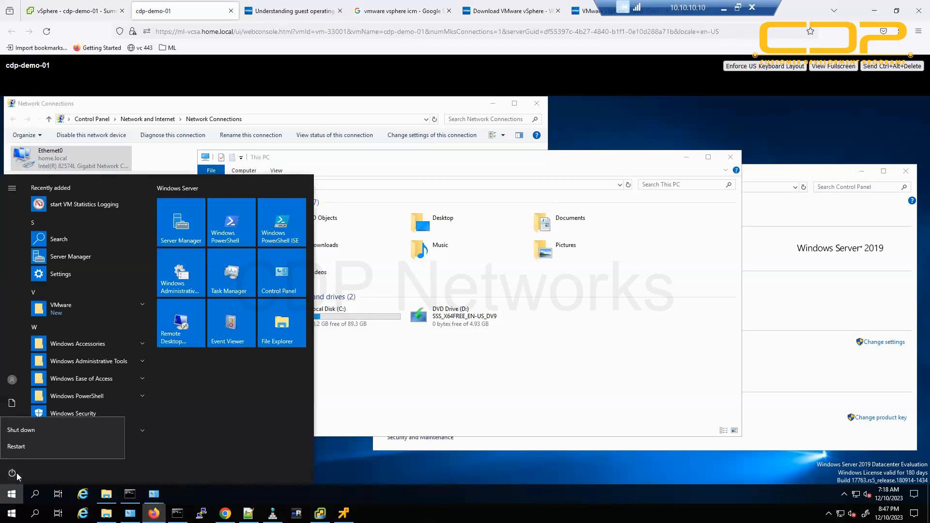
click(32, 449)
click(142, 446)
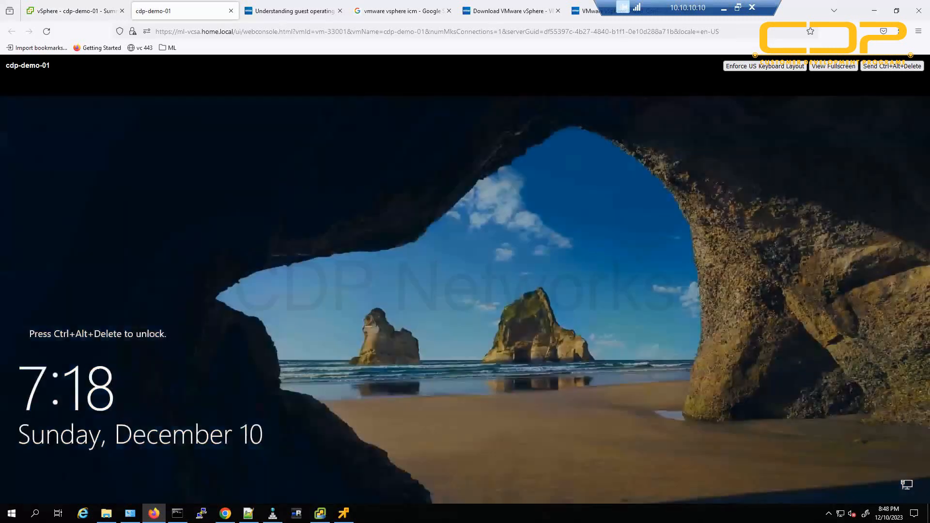
Sign back in as Administrator with the account password.
click(878, 69)
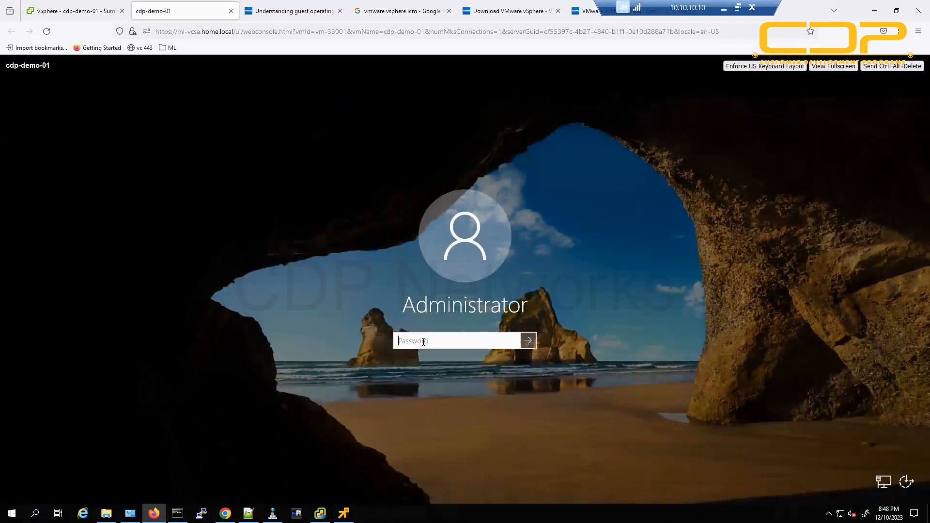
text(•••••••••)
key(Return)
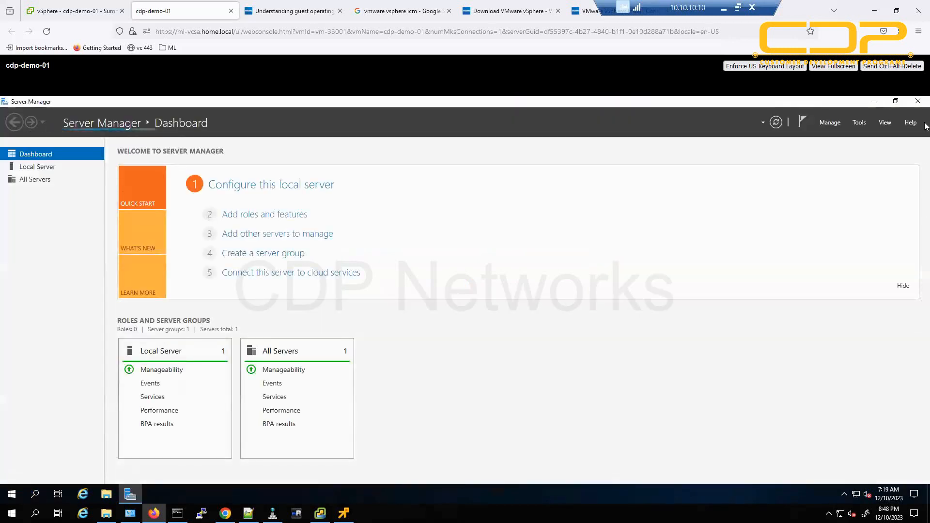
Close Server Manager in the cdp-demo-01 guest and dismiss its Start menu.
click(918, 101)
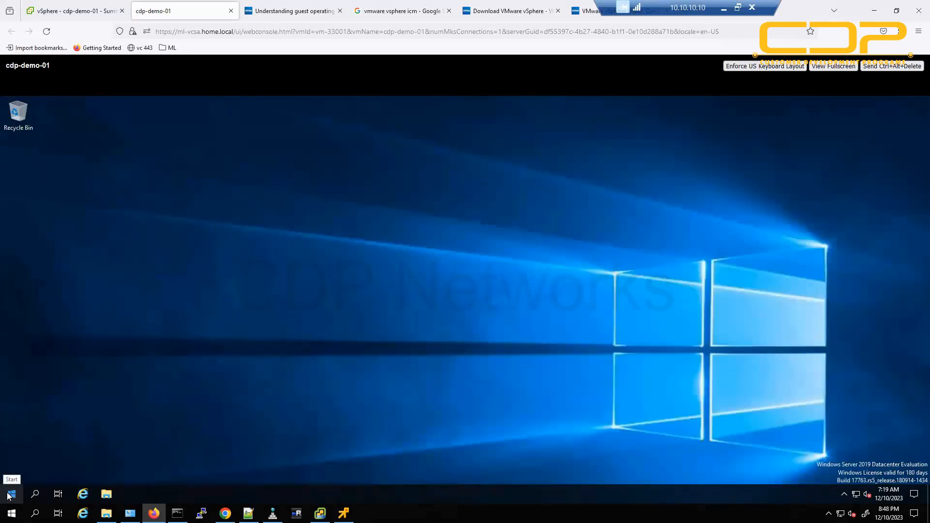
click(11, 495)
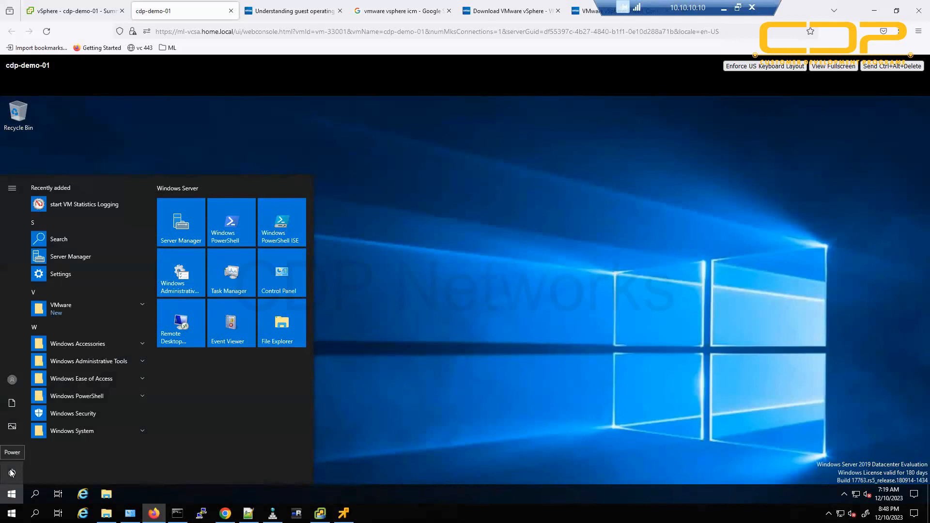
click(503, 378)
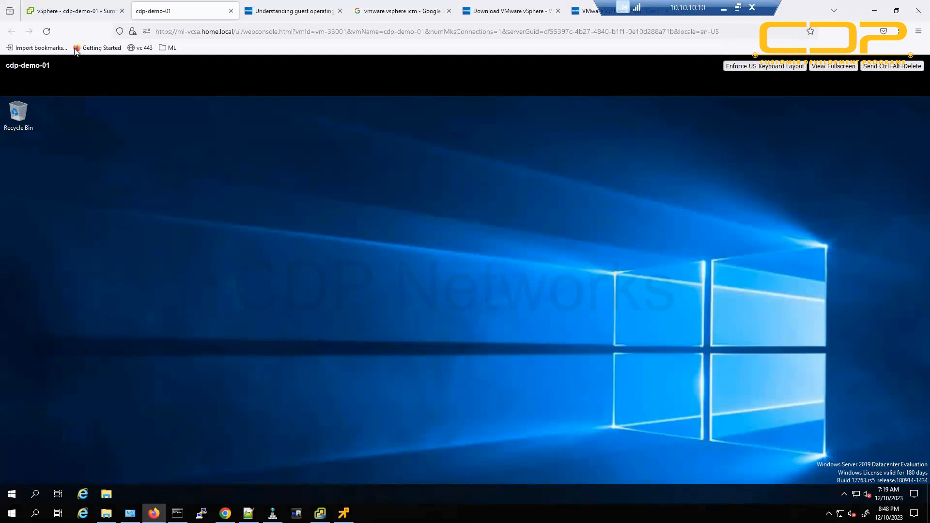
Refresh the VM summary and confirm only IPv4 10.10.10.174 remains under IP Addresses.
click(82, 11)
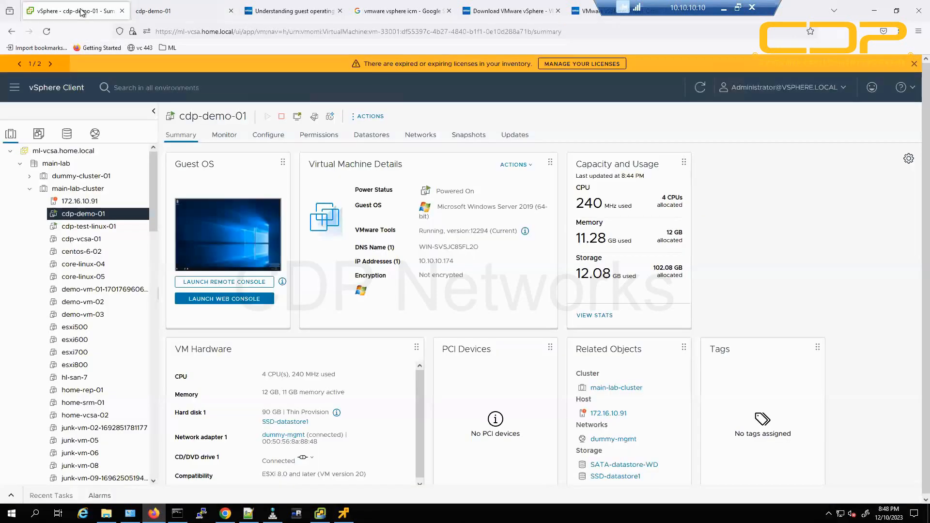
click(700, 88)
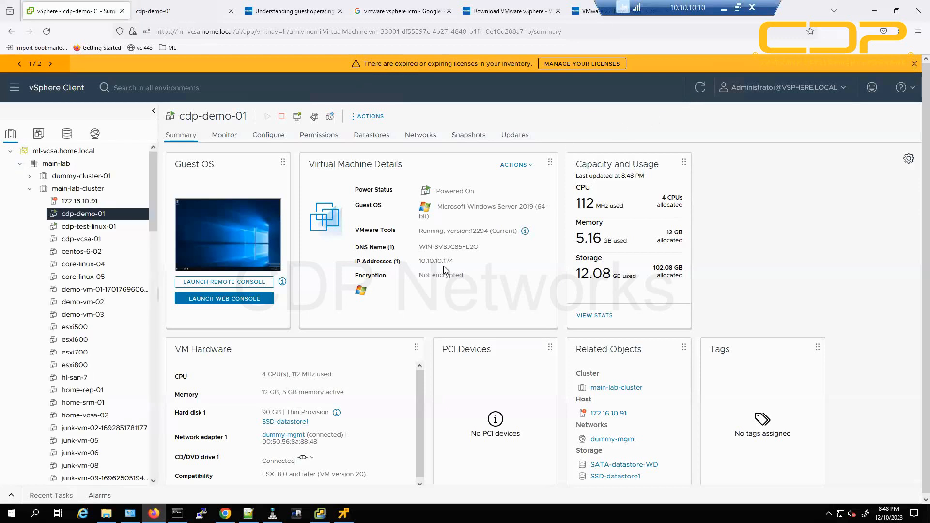
drag(413, 264, 483, 266)
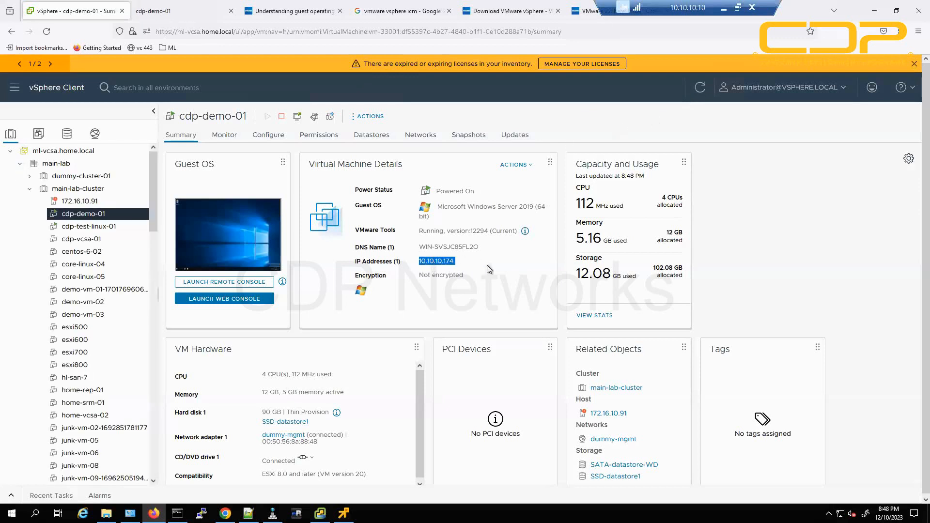
click(422, 265)
Show cdp-demo-01's Power actions, annotating the guest shutdown, restart and reset options.
click(367, 118)
mouse_move(377, 122)
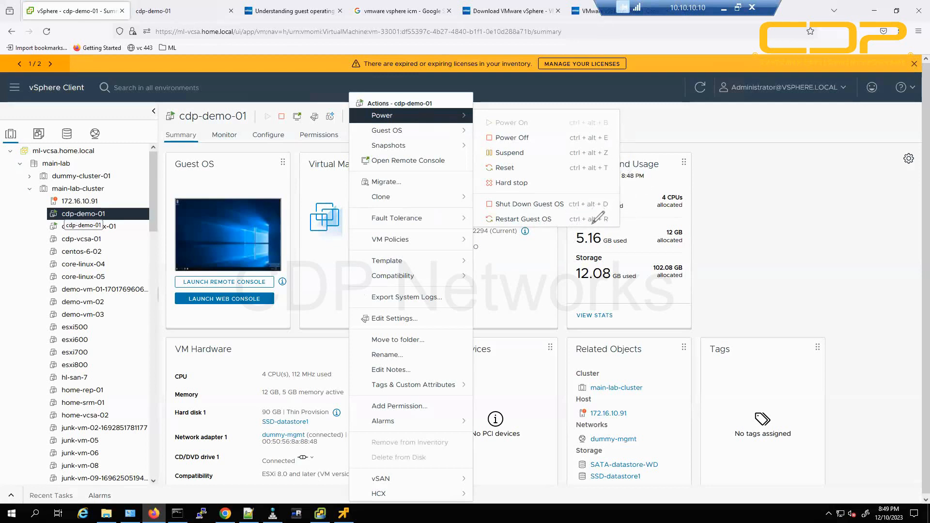
mouse_move(571, 221)
mouse_down()
mouse_move(612, 220)
mouse_move(592, 203)
mouse_up()
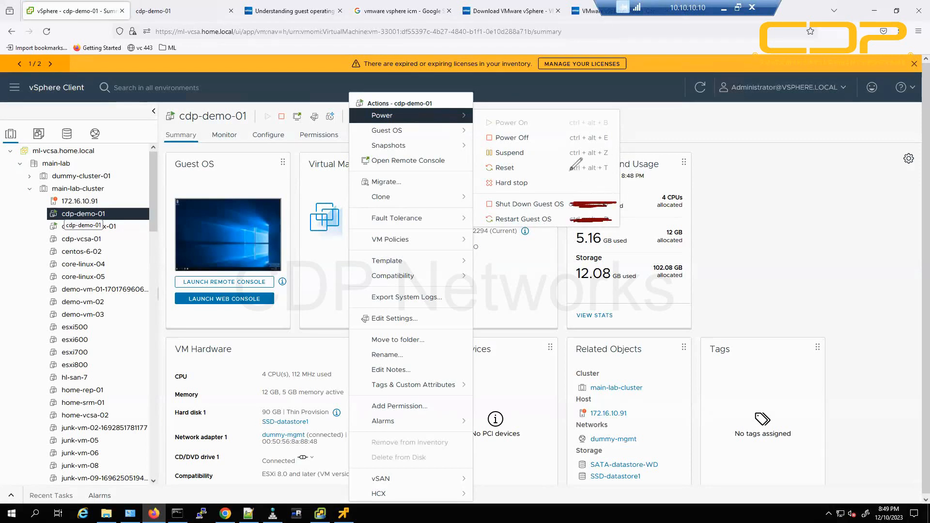
mouse_move(569, 169)
mouse_down()
mouse_move(614, 167)
mouse_move(588, 139)
mouse_move(613, 138)
mouse_move(599, 124)
mouse_move(613, 123)
mouse_move(602, 126)
mouse_up()
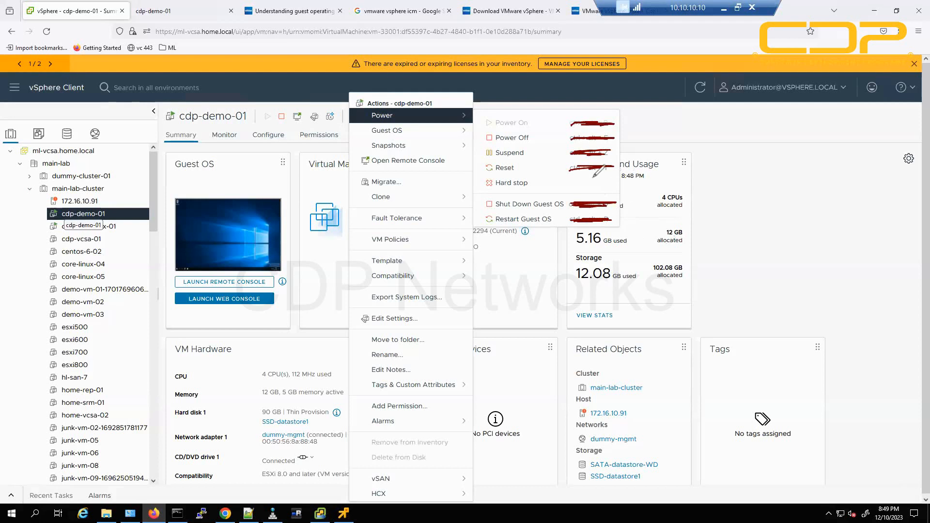
mouse_move(590, 166)
mouse_down()
mouse_move(619, 168)
mouse_move(581, 155)
mouse_move(620, 138)
mouse_move(583, 121)
mouse_up()
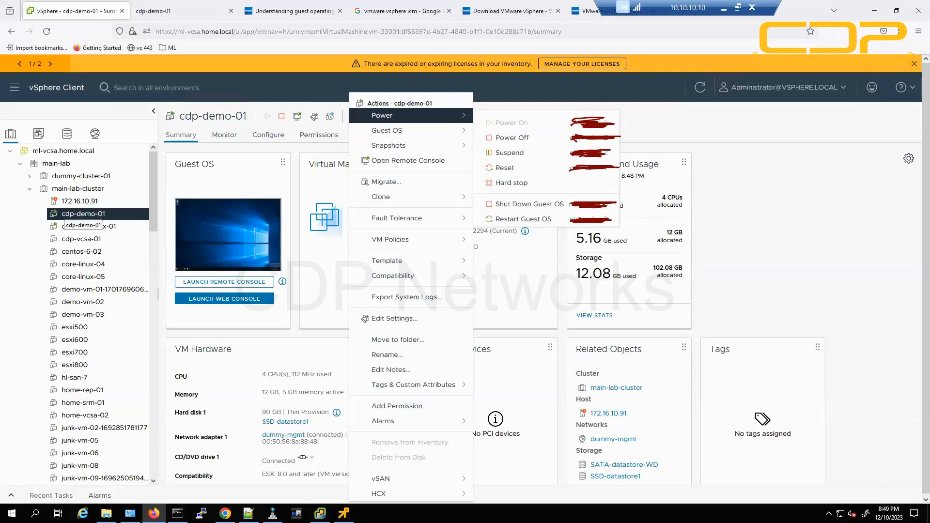
key(Escape)
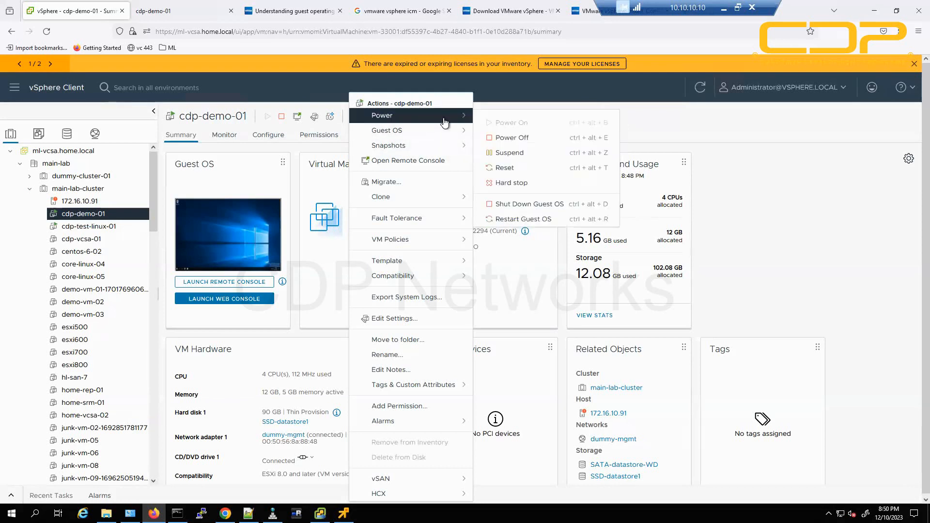
Restart the guest OS, confirm with YES, and watch Windows boot in the web console.
click(537, 220)
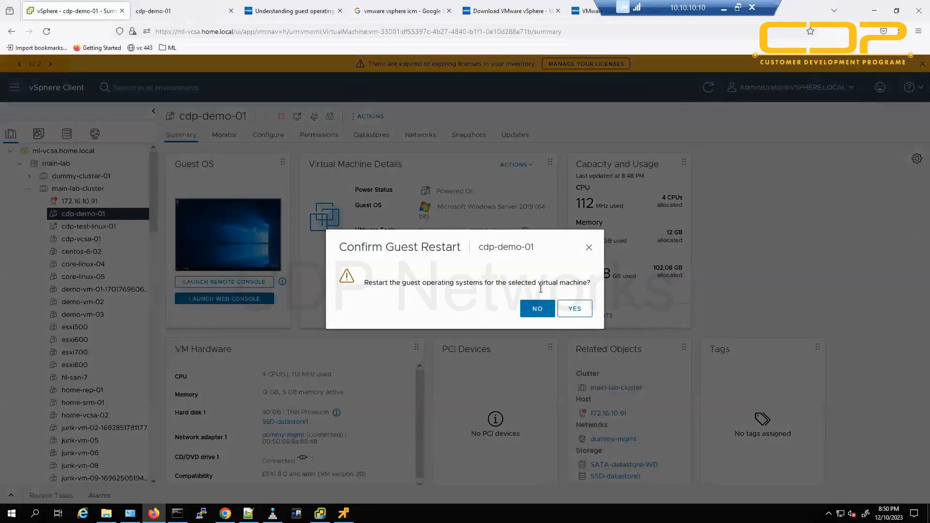
click(574, 308)
click(193, 6)
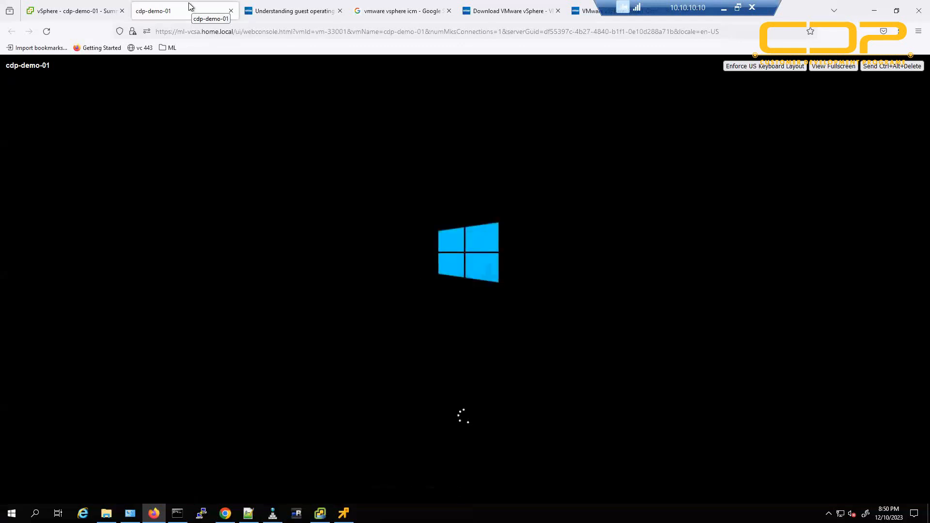
Follow the reboot until the guest reaches its Windows lock screen, then return to the cdp-demo-01 summary.
click(94, 10)
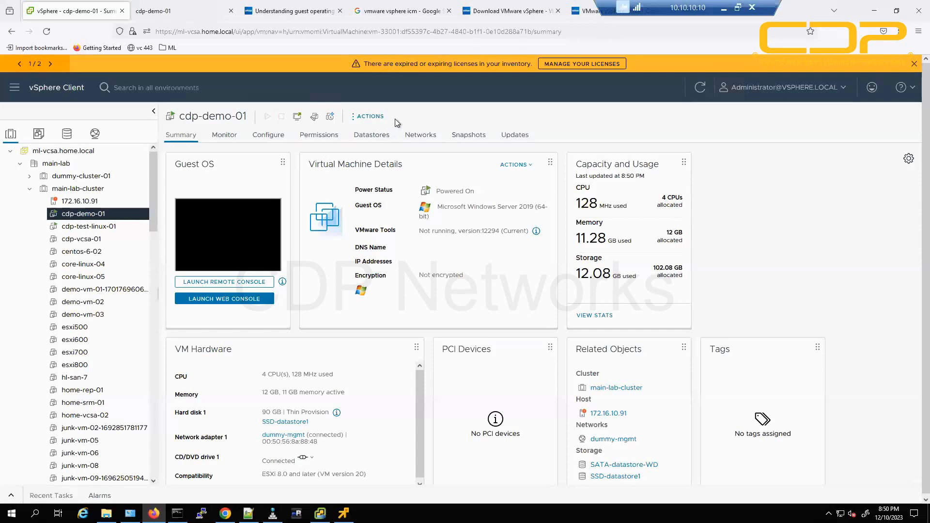
click(165, 7)
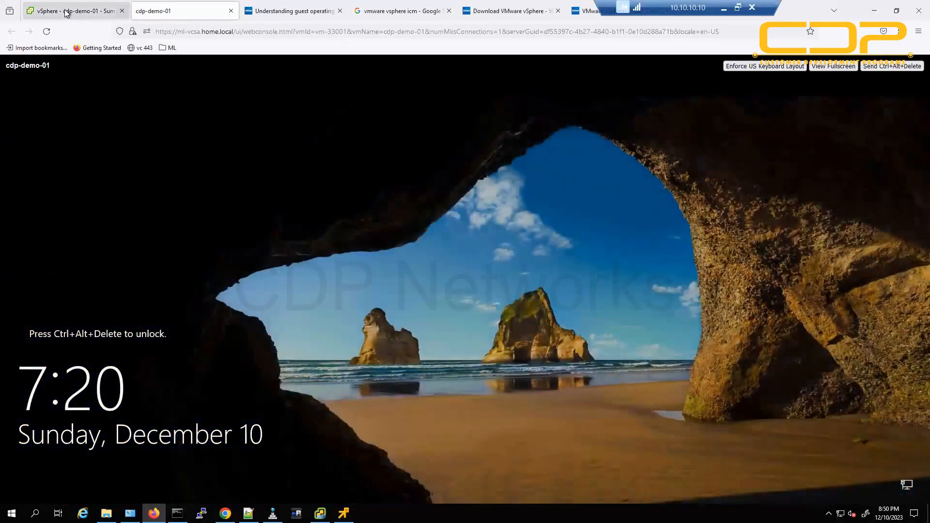
click(80, 12)
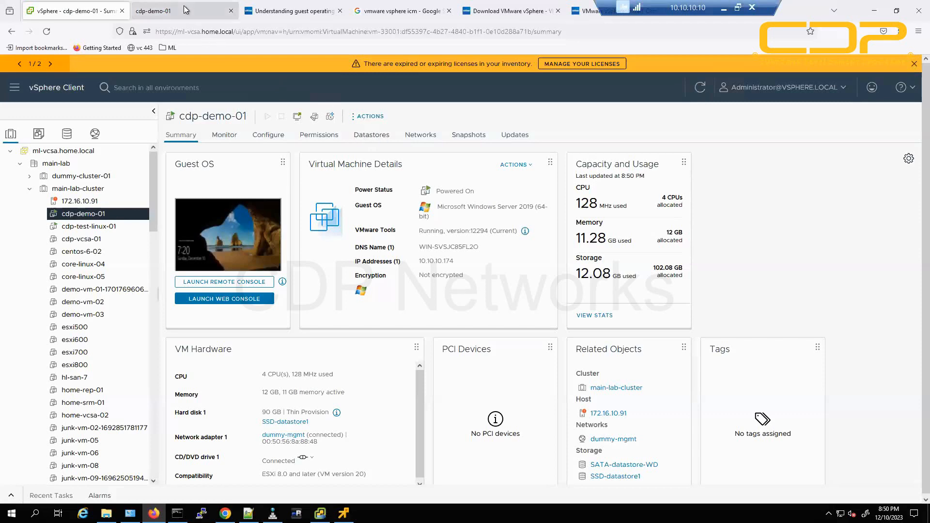
click(184, 10)
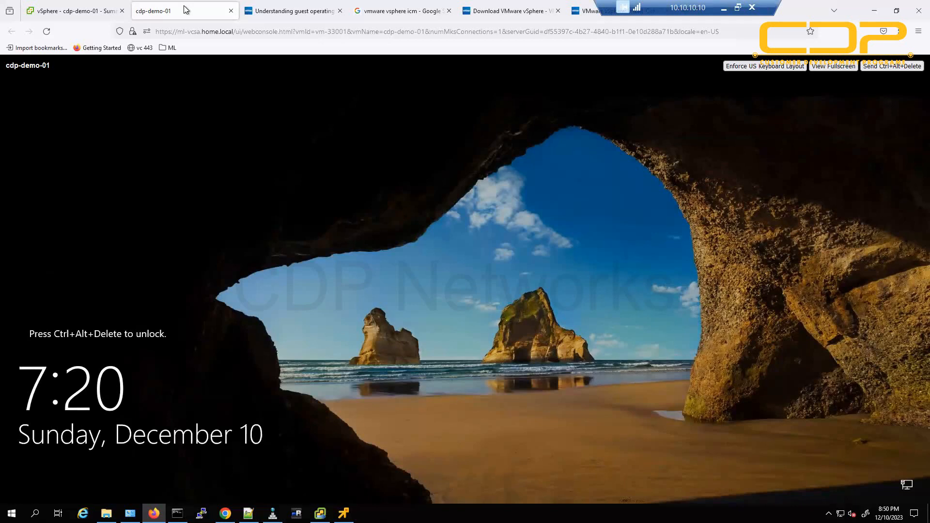
click(60, 14)
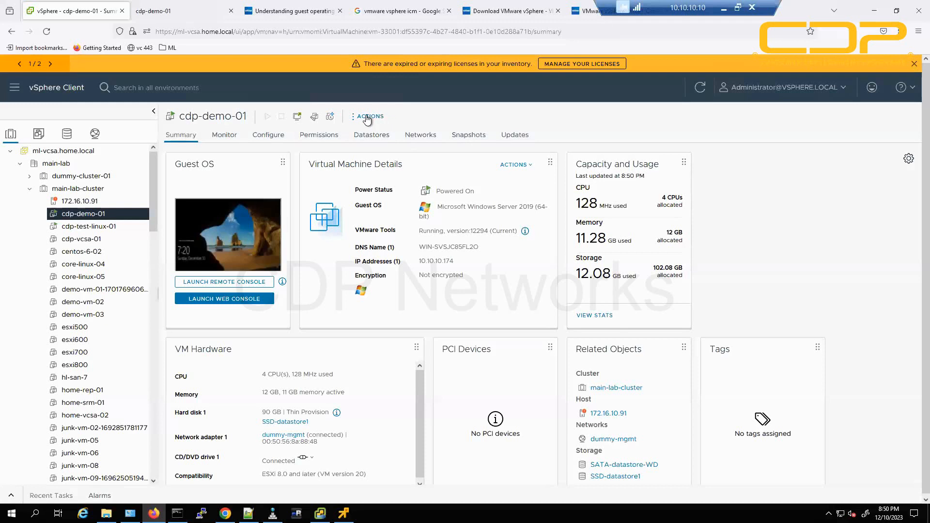
Issue Shut Down Guest OS on cdp-demo-01, confirm YES, and watch it shut down in the console.
click(384, 116)
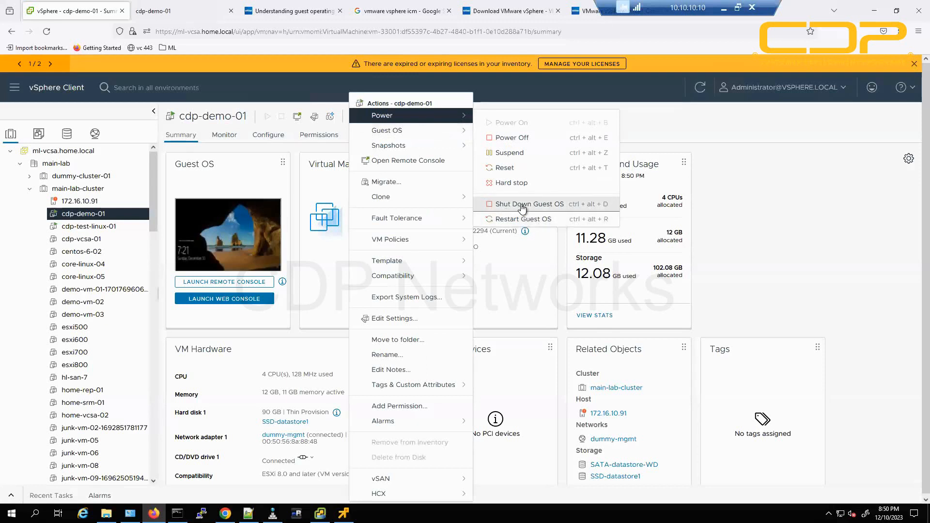
click(522, 206)
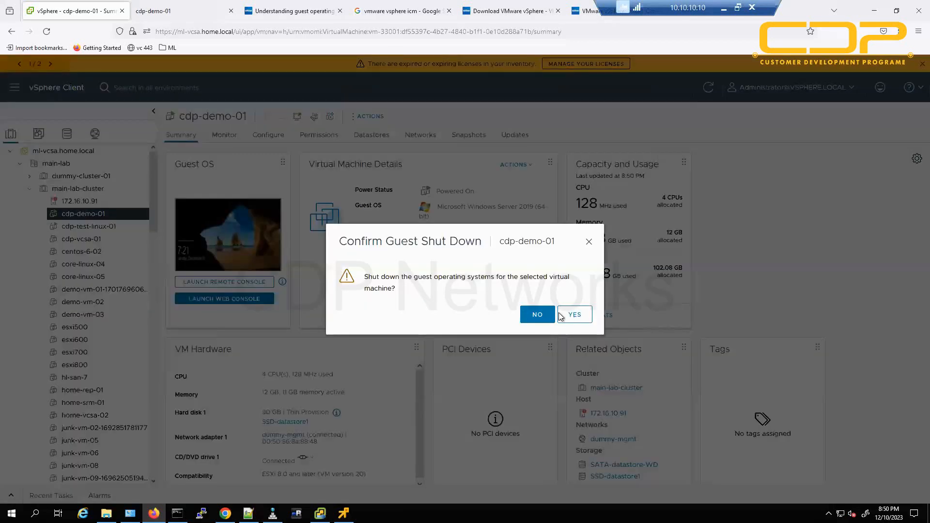
click(566, 316)
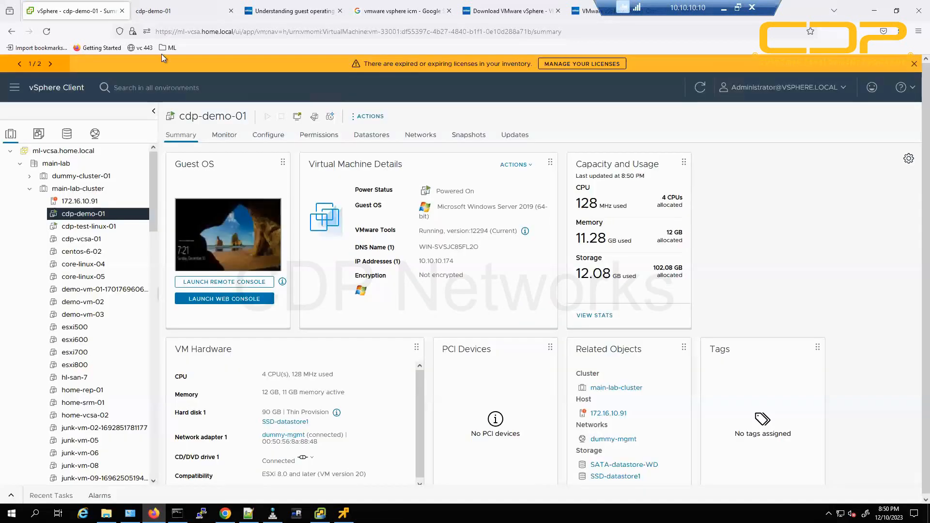
click(175, 12)
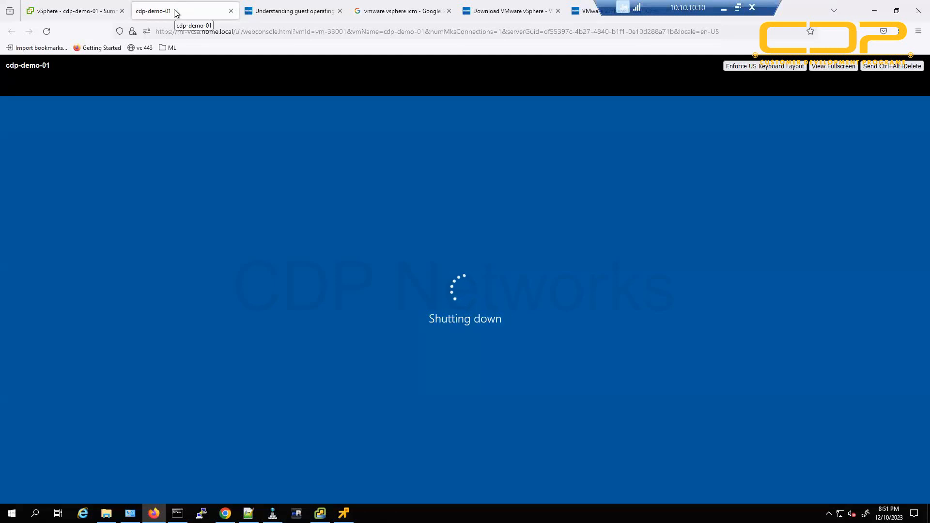
click(97, 12)
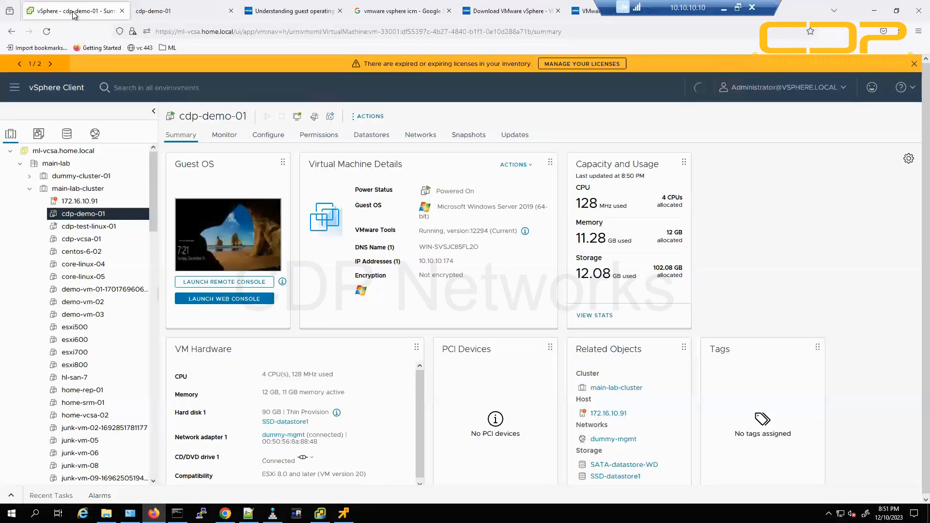
In Recent Tasks, verify the guest shutdown completed and the VM is Powered Off, then power it on.
click(12, 496)
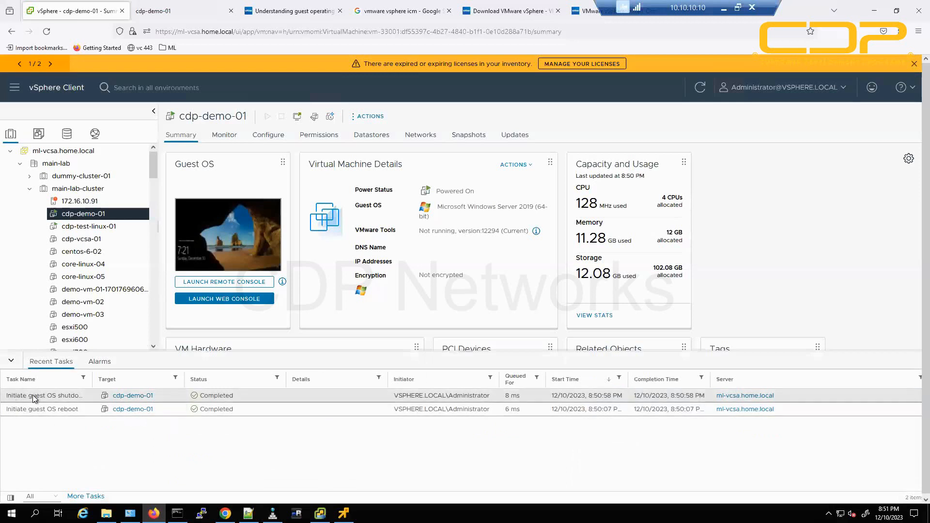
drag(95, 378, 166, 383)
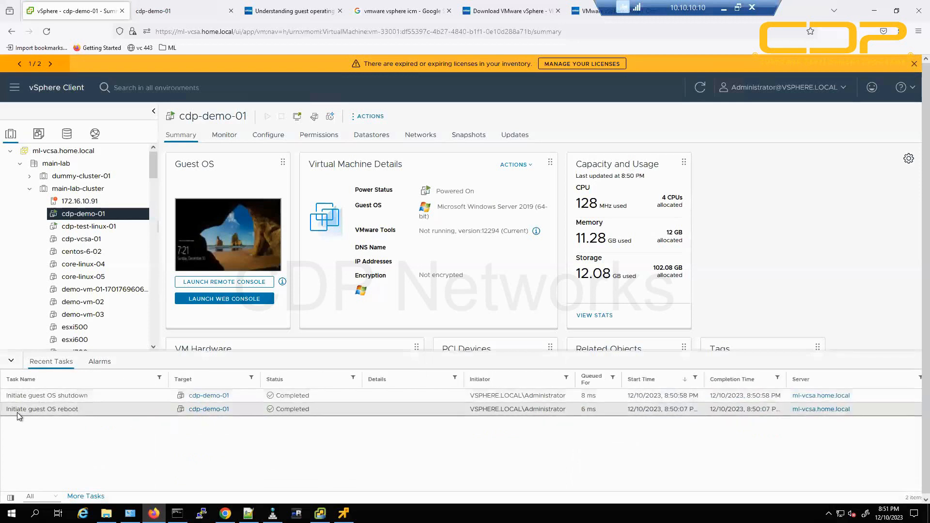
drag(16, 411, 82, 412)
drag(22, 396, 86, 397)
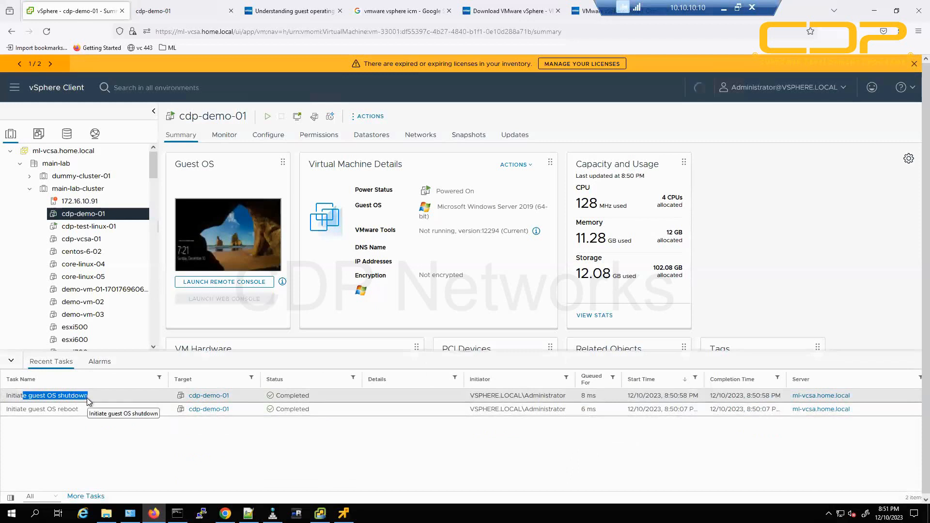
drag(204, 236, 274, 242)
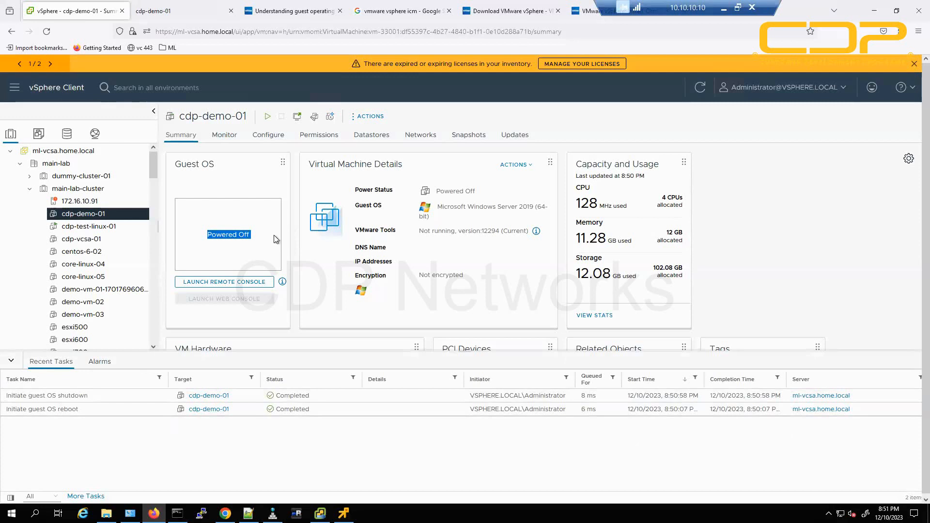
click(774, 251)
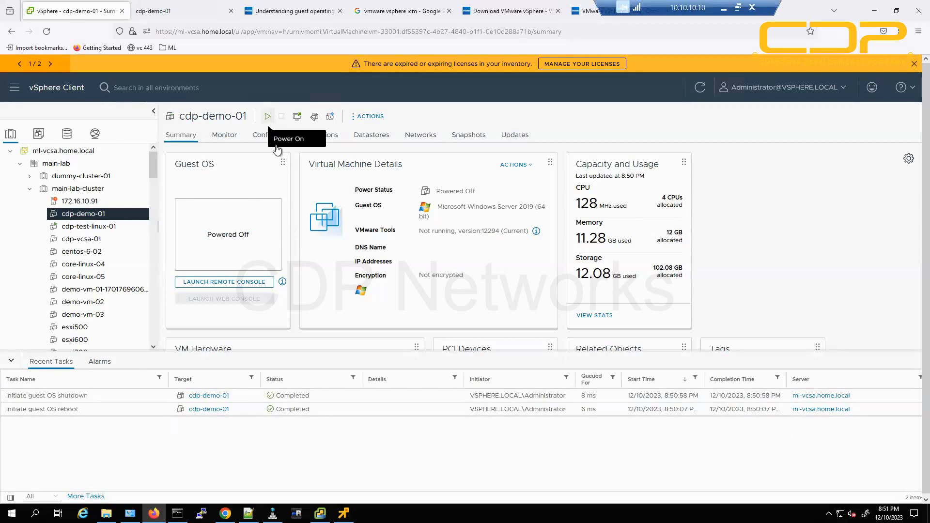
click(268, 117)
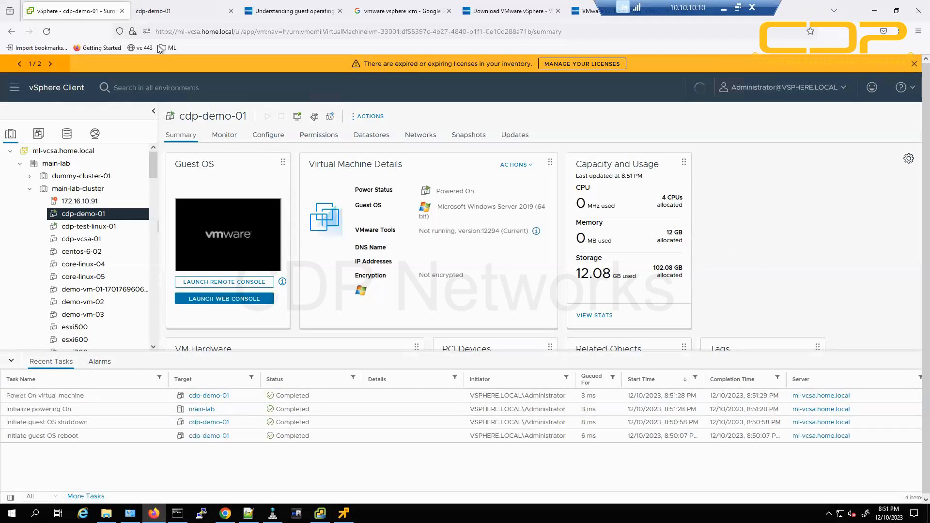
Reload the disconnected web console, then refresh the summary showing IP 10.10.10.174 and open ACTIONS.
click(167, 10)
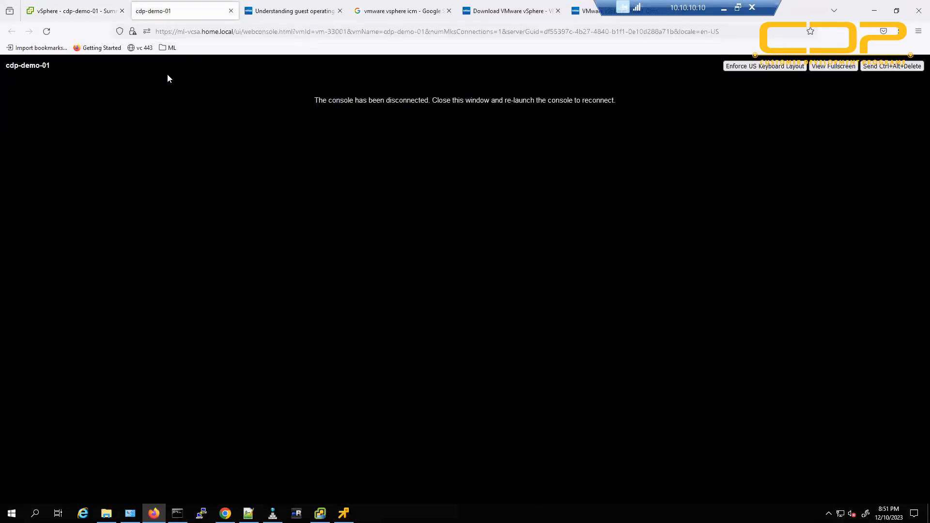
click(46, 32)
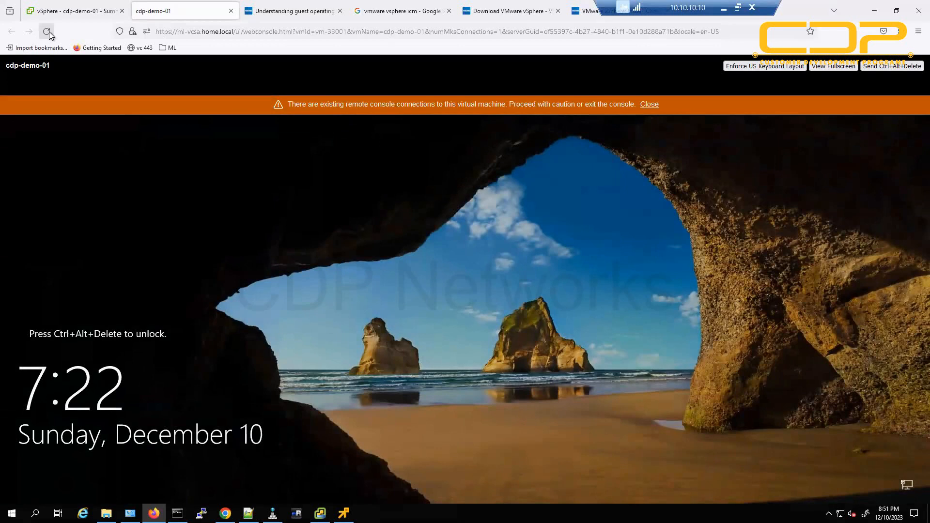
click(648, 106)
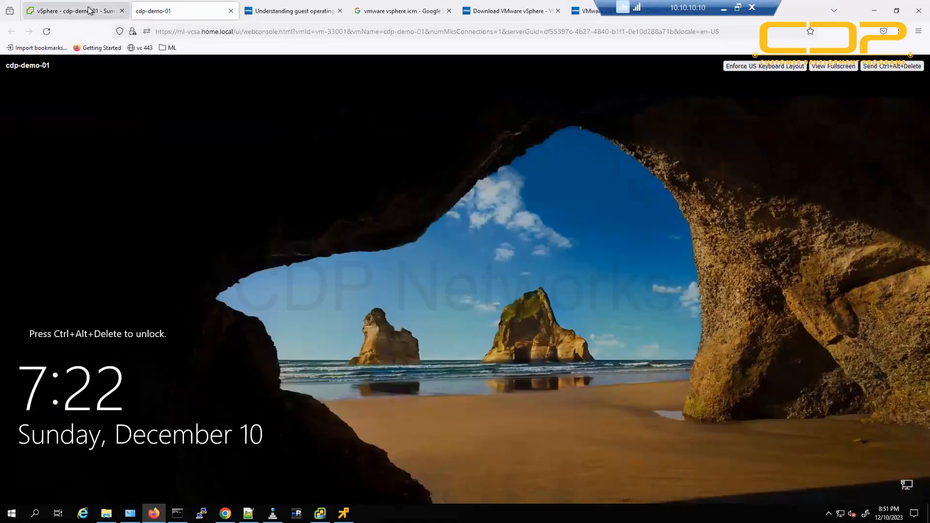
click(88, 10)
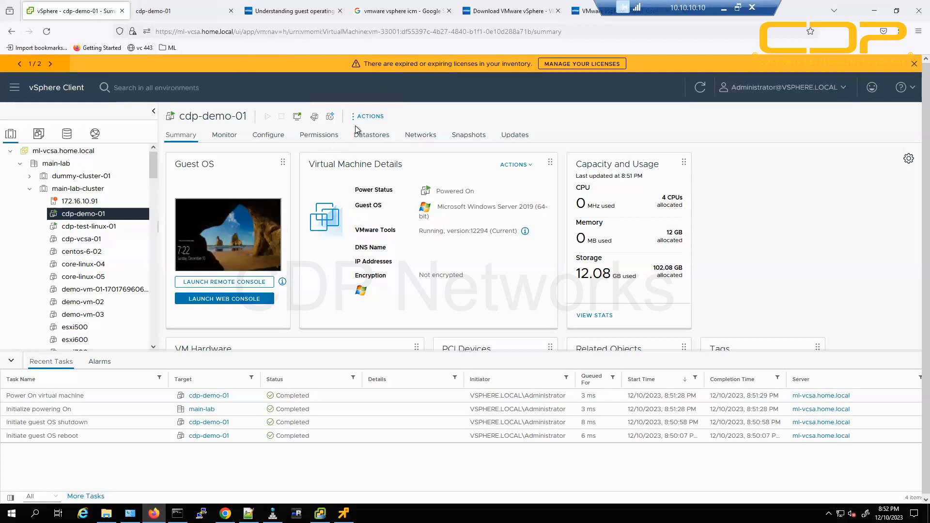
click(701, 89)
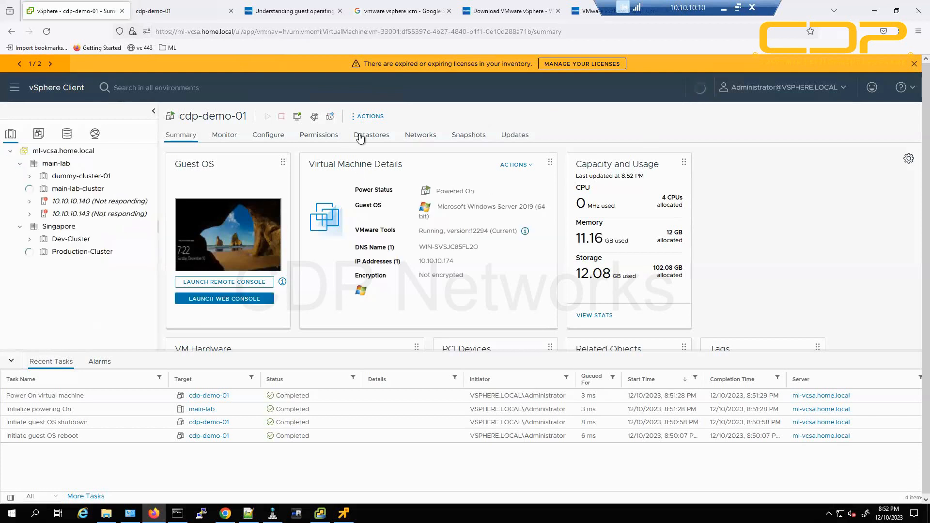
click(370, 117)
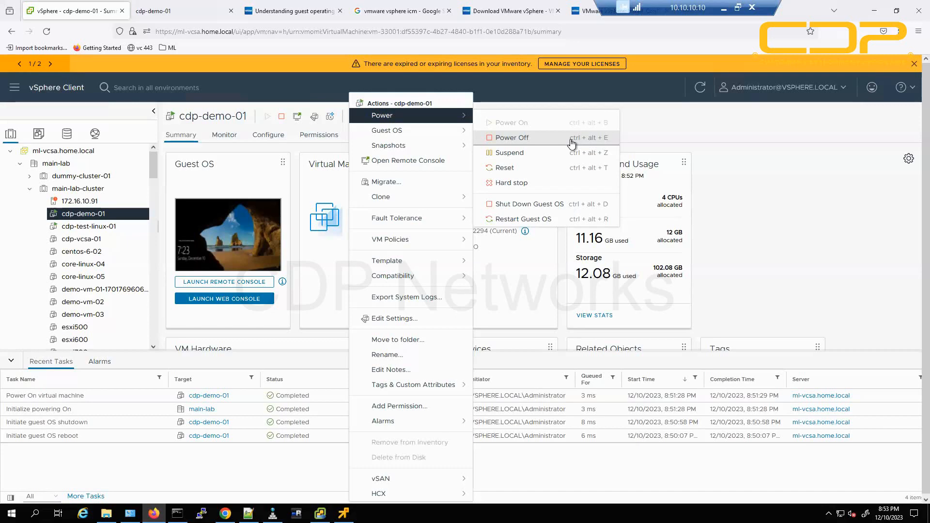
Hard power off cdp-demo-01, confirm YES, and check the Power Off task and console.
click(572, 141)
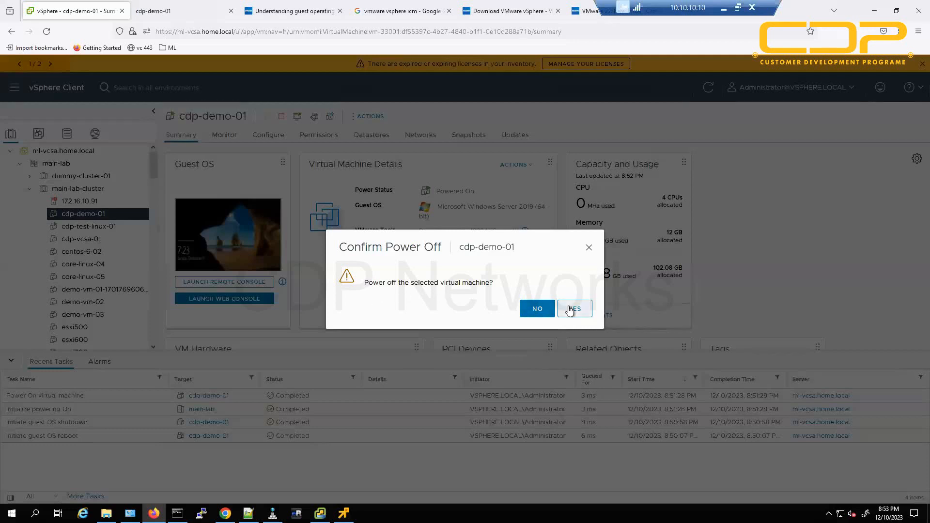
click(570, 309)
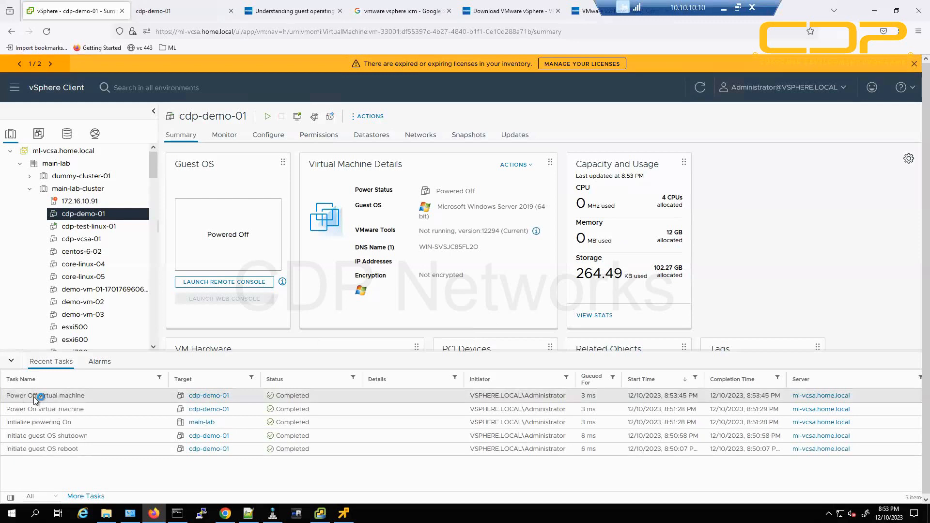
drag(34, 397, 80, 397)
click(170, 13)
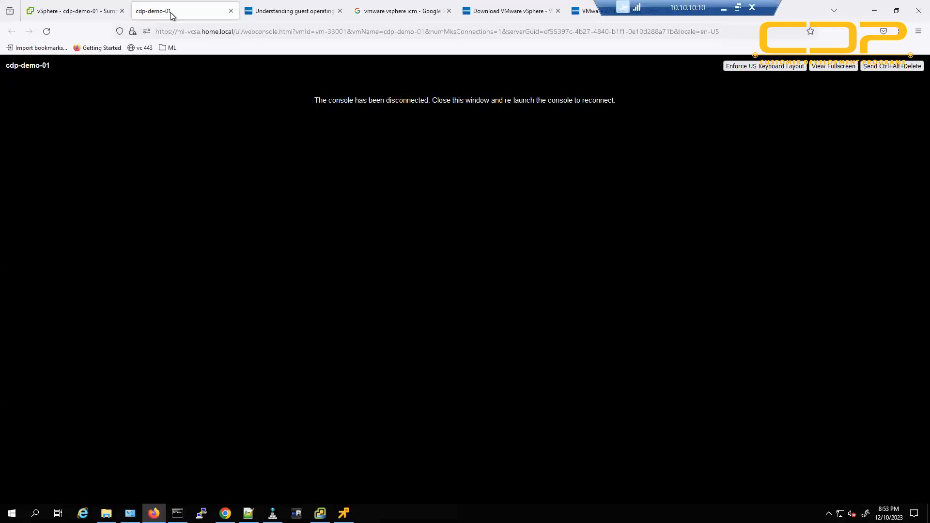
click(66, 15)
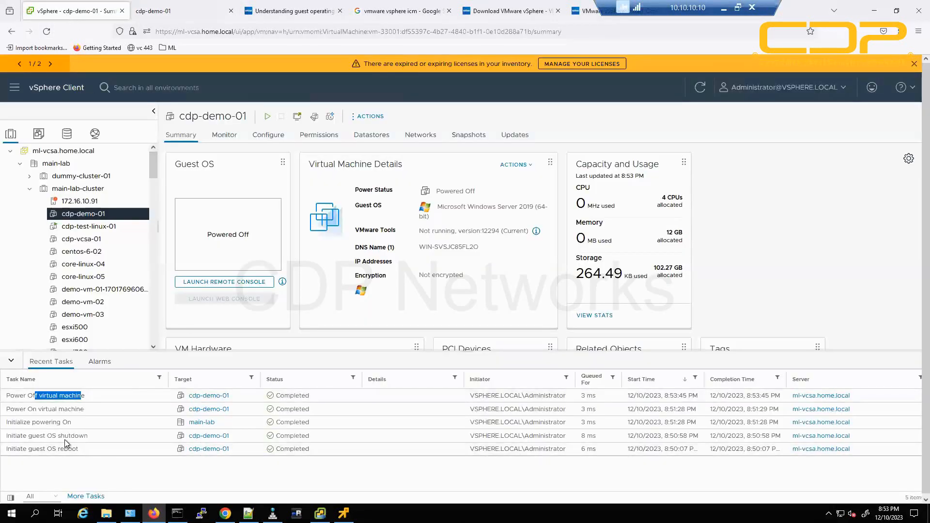
click(353, 397)
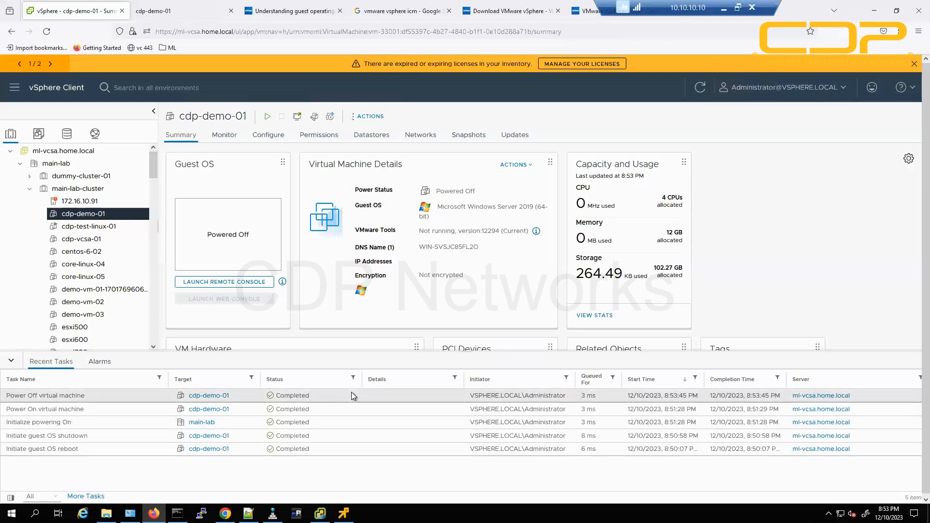
Power the VM back on, reconnect the web console, and refresh the summary with empty DNS and IP fields.
click(266, 119)
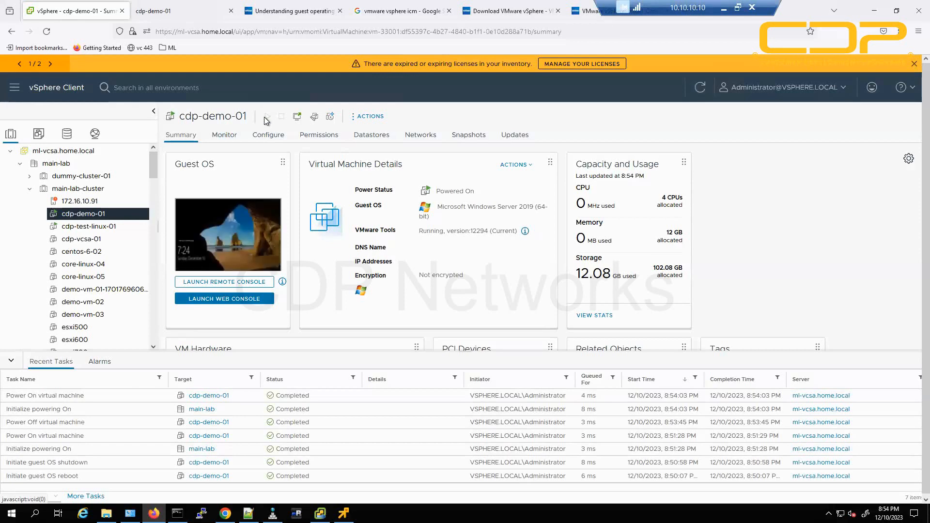
click(179, 16)
click(47, 31)
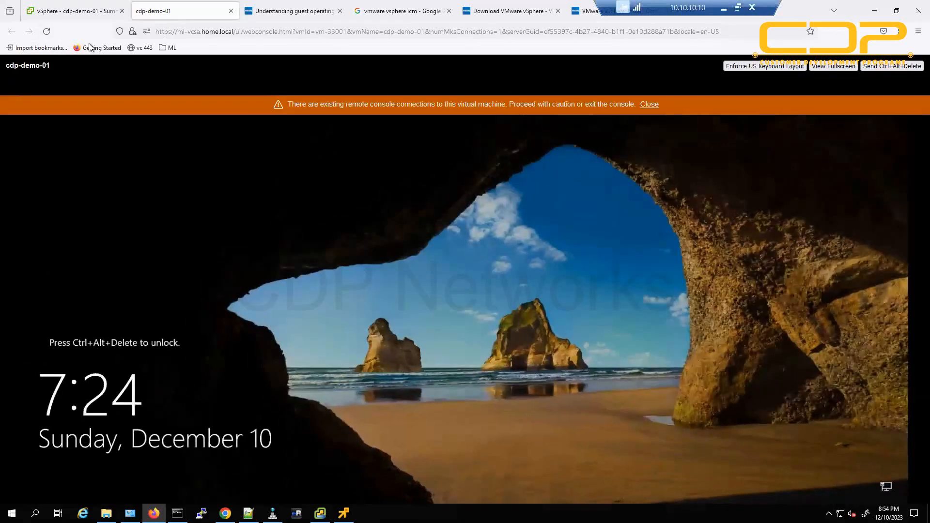
click(73, 11)
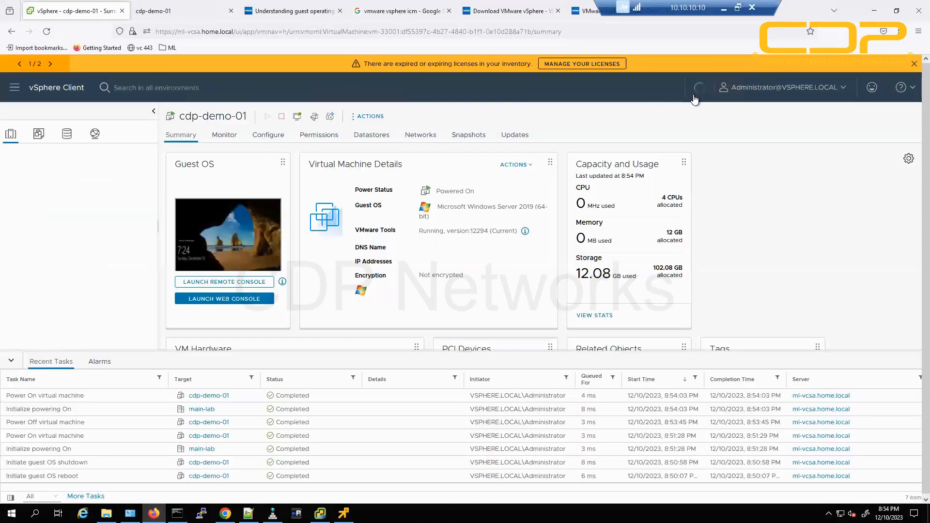
drag(365, 263, 496, 266)
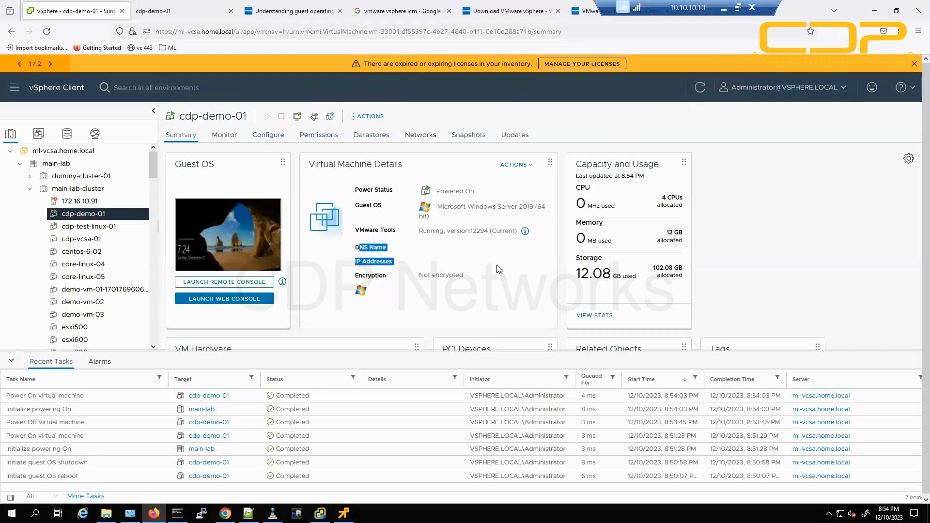
click(700, 87)
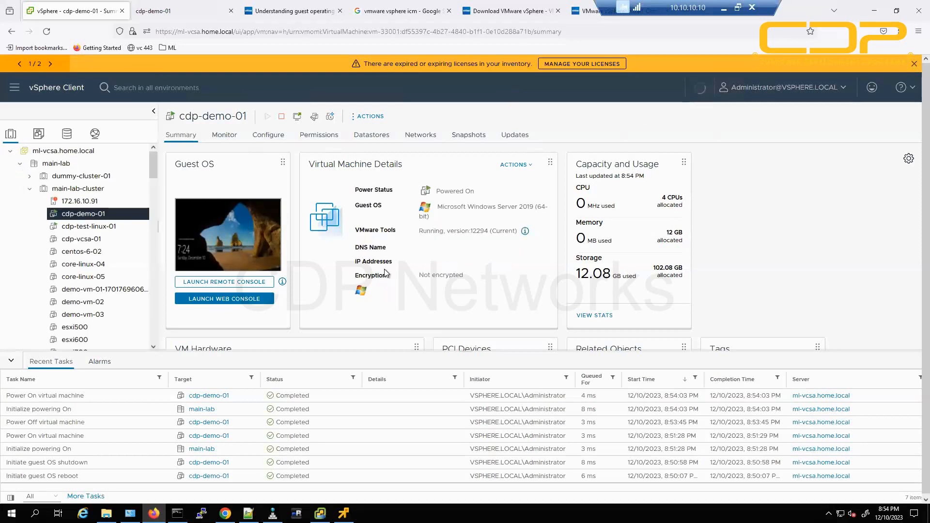
Sign in to the cdp-demo-01 guest console as Administrator and dismiss the connections warning.
click(371, 117)
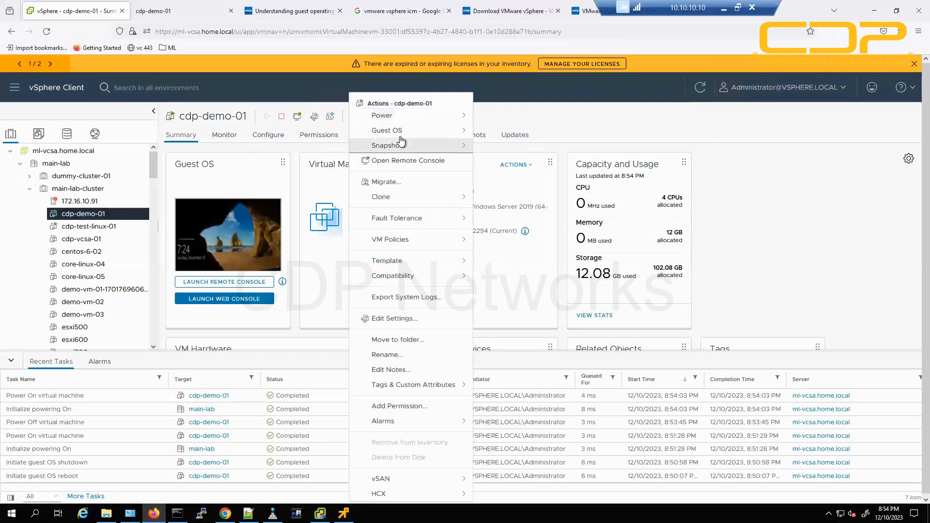
mouse_move(436, 115)
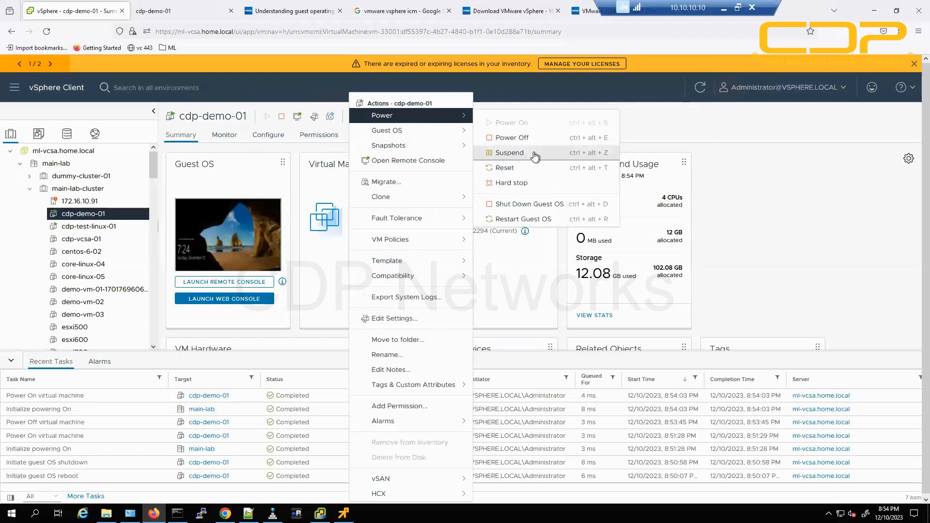
click(894, 247)
click(187, 9)
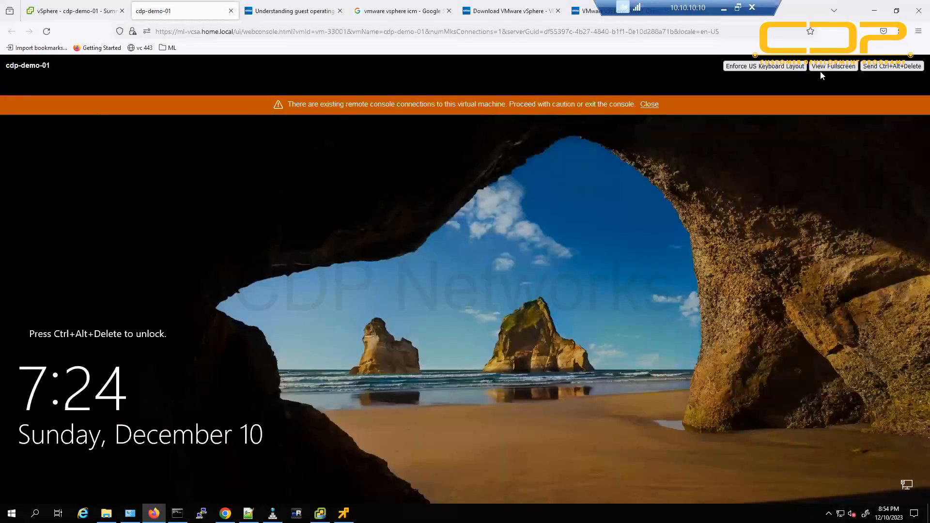
click(877, 70)
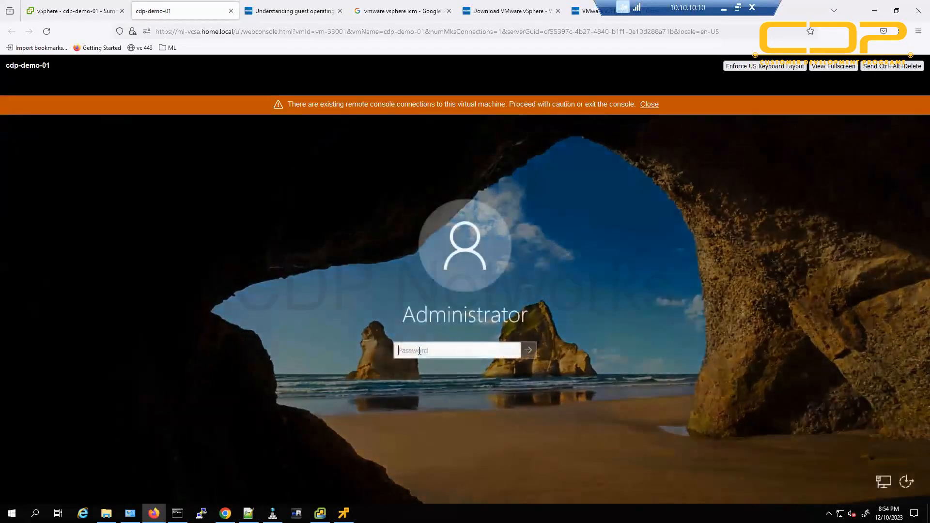
text(************)
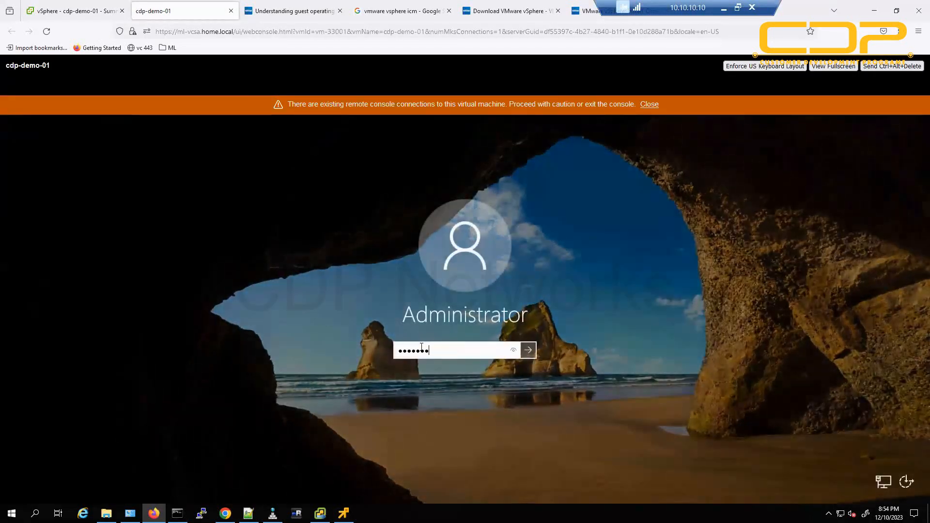
key(Return)
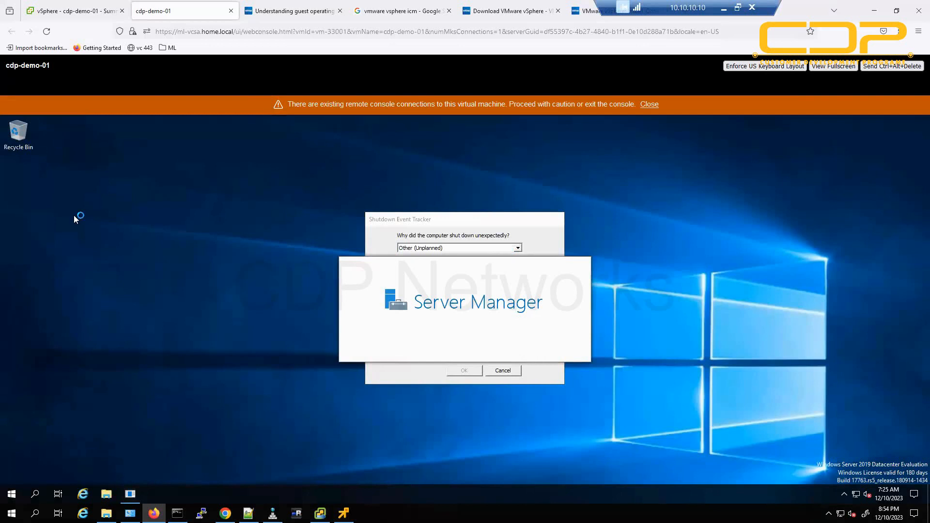
click(652, 104)
Open Task Manager's CPU performance view and an administrator Command Prompt in the guest.
right_click(209, 499)
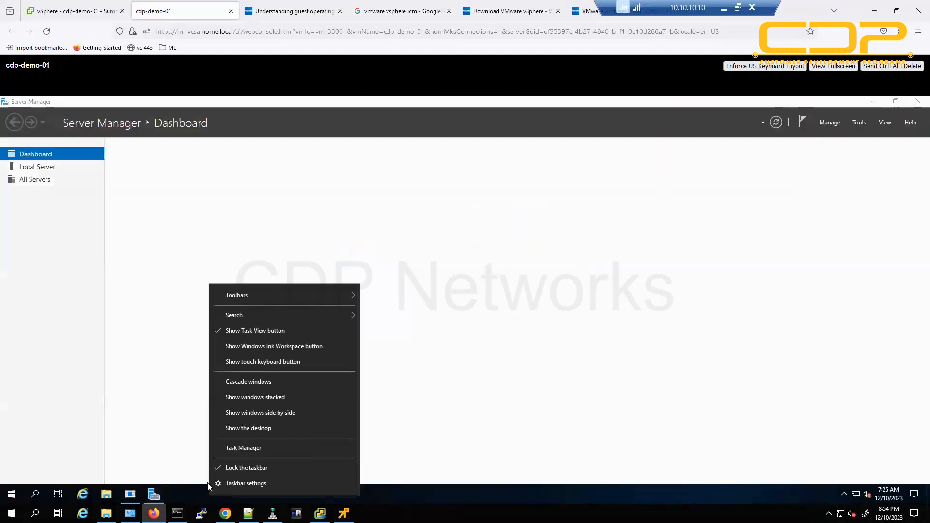
click(239, 448)
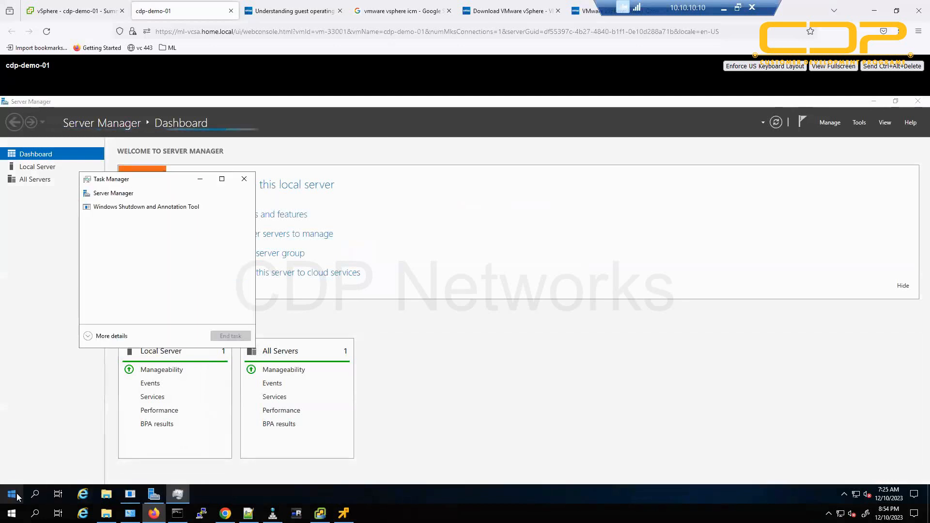
click(112, 336)
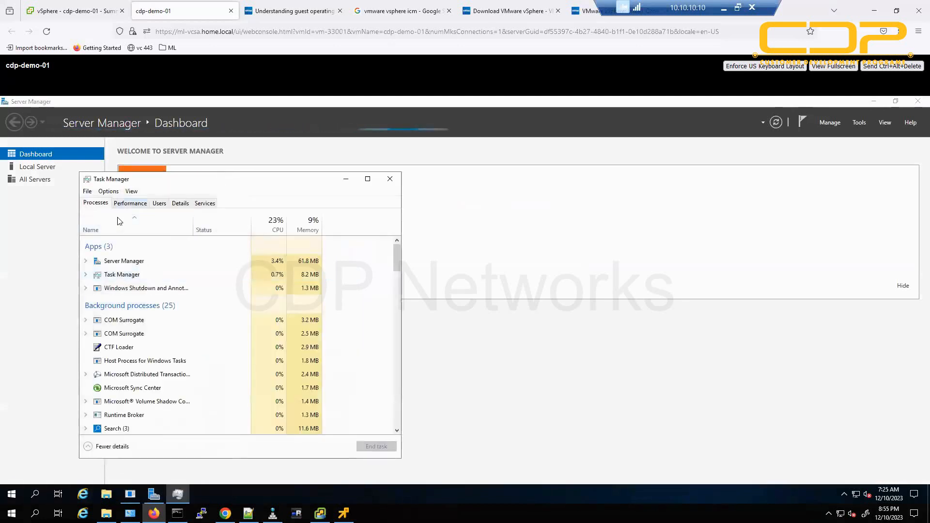
click(130, 203)
click(11, 494)
click(48, 434)
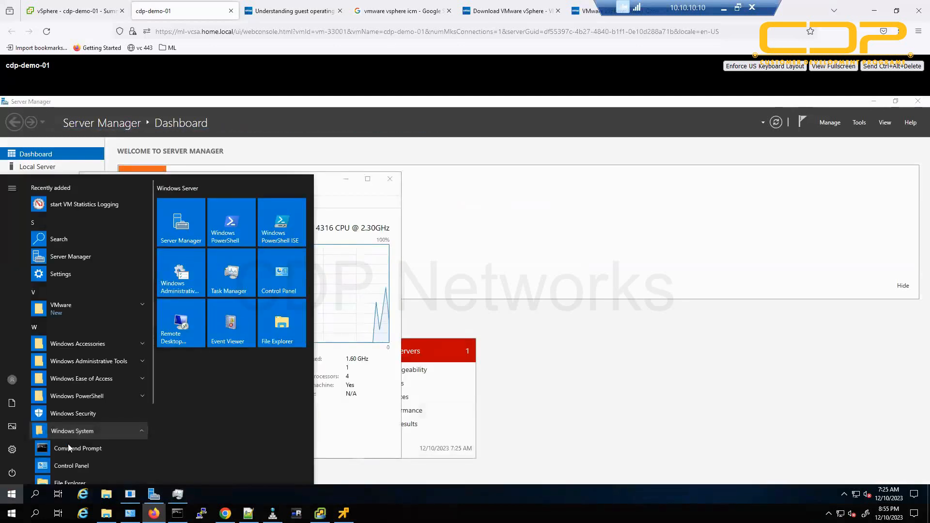
click(65, 445)
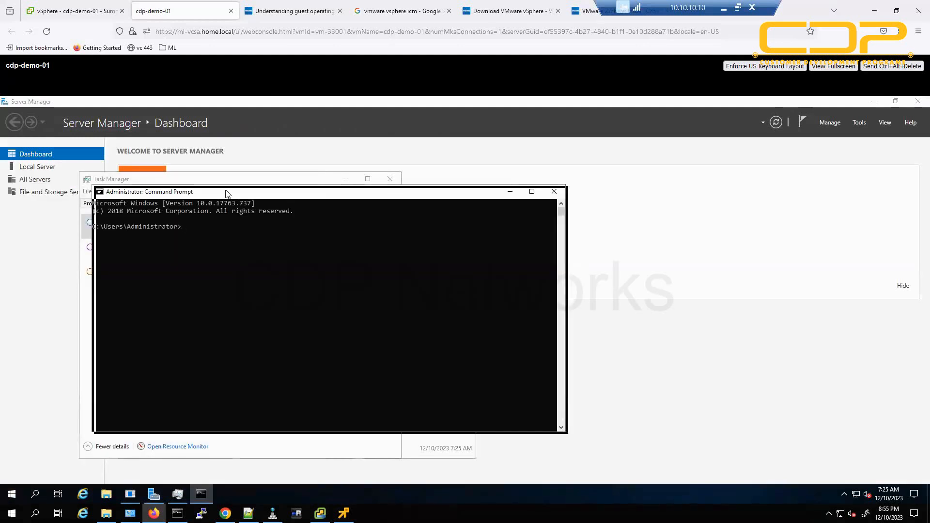
drag(238, 196, 687, 201)
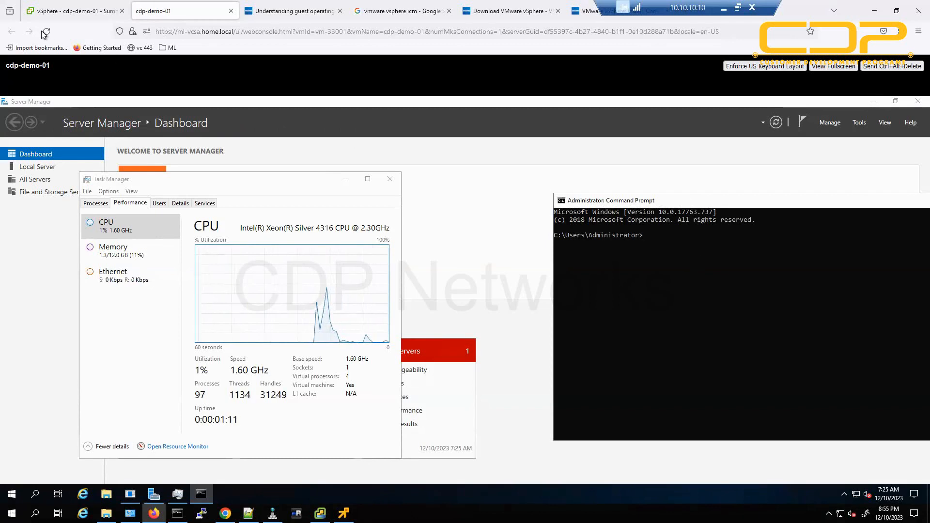
click(56, 16)
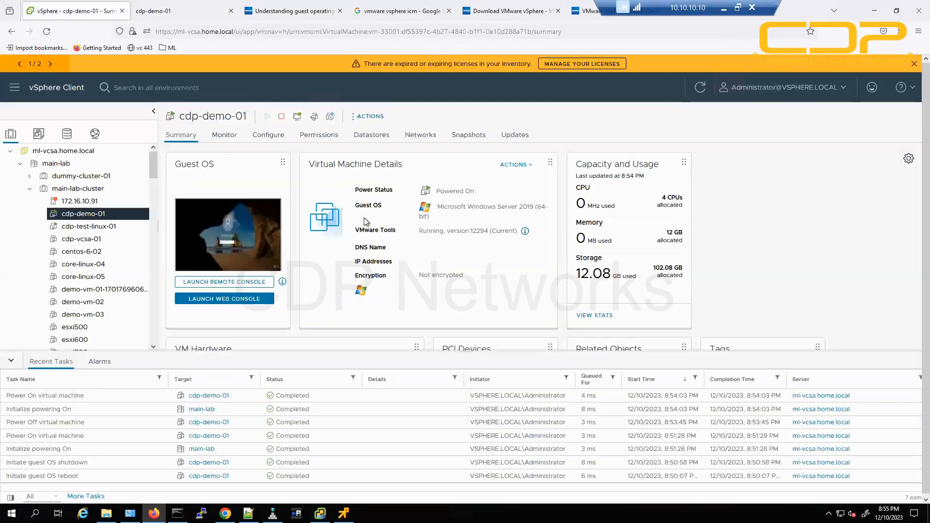
Copy the VM's IP and start 'ping 10.10.10.174 -t' in the host Command Prompt.
click(369, 117)
mouse_move(415, 115)
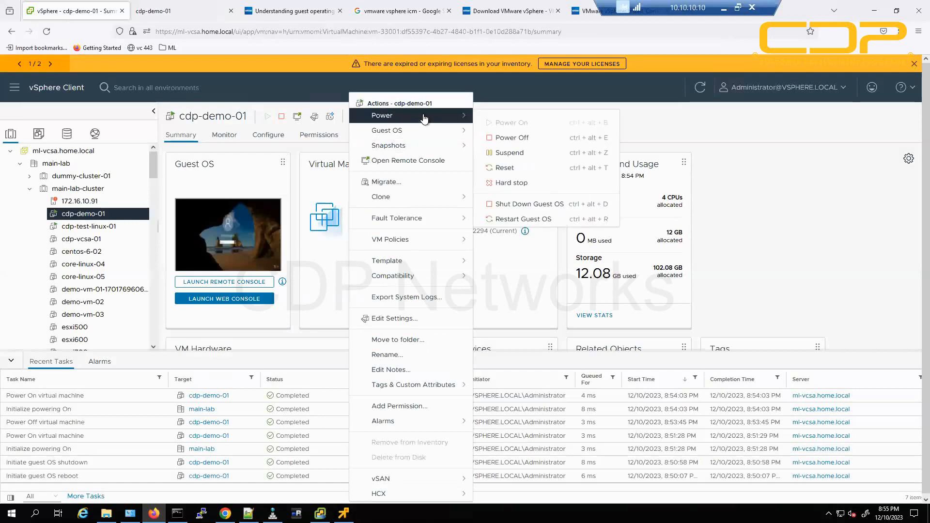
click(798, 234)
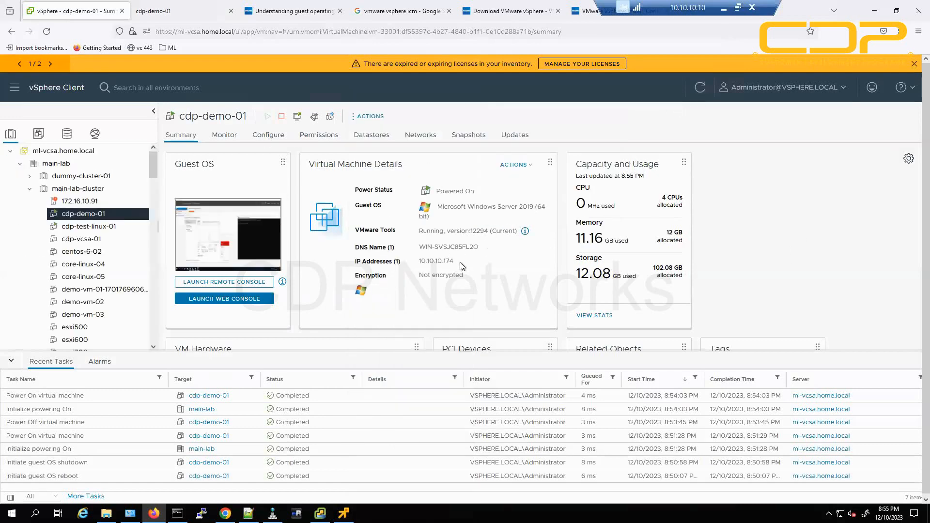
double_click(446, 261)
right_click(430, 262)
click(443, 271)
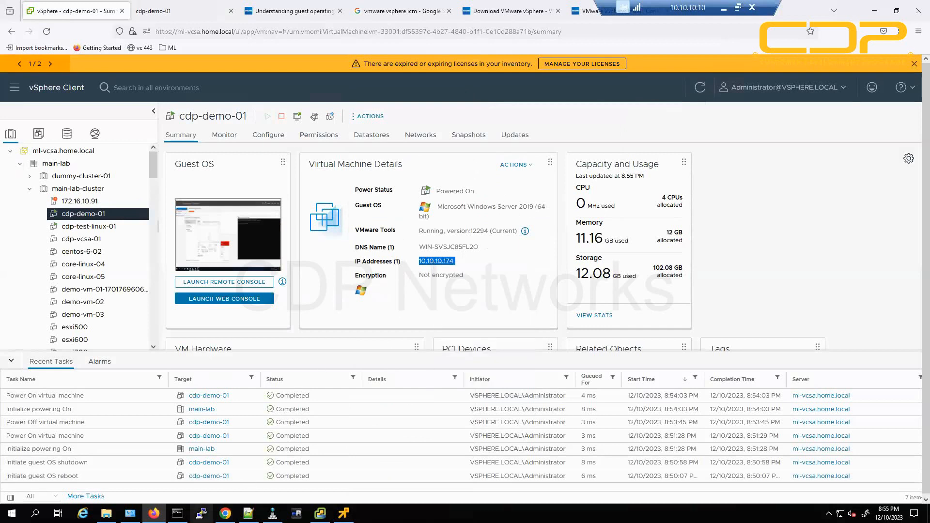
click(177, 513)
text(cd /)
key(Return)
key(Return)
key(Return)
key(Return)
key(Return)
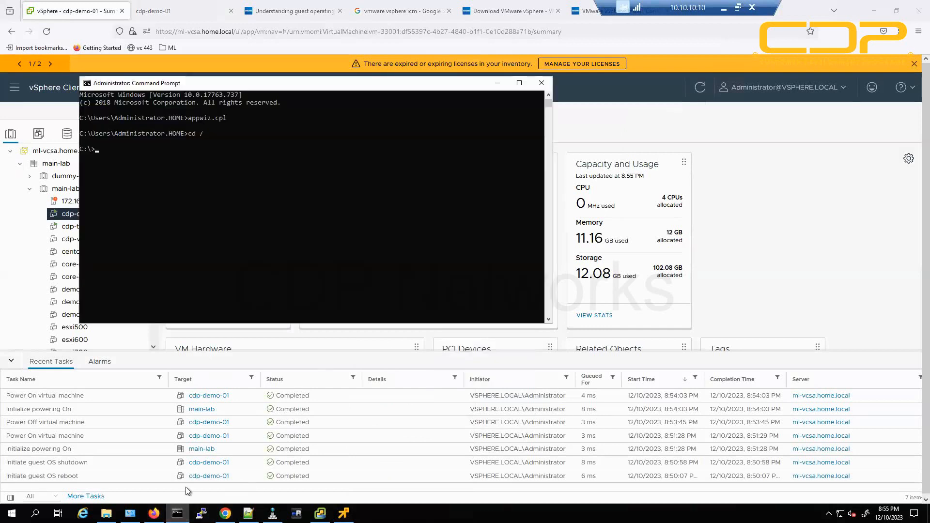
text(ping)
right_click(285, 270)
text(-t)
key(Return)
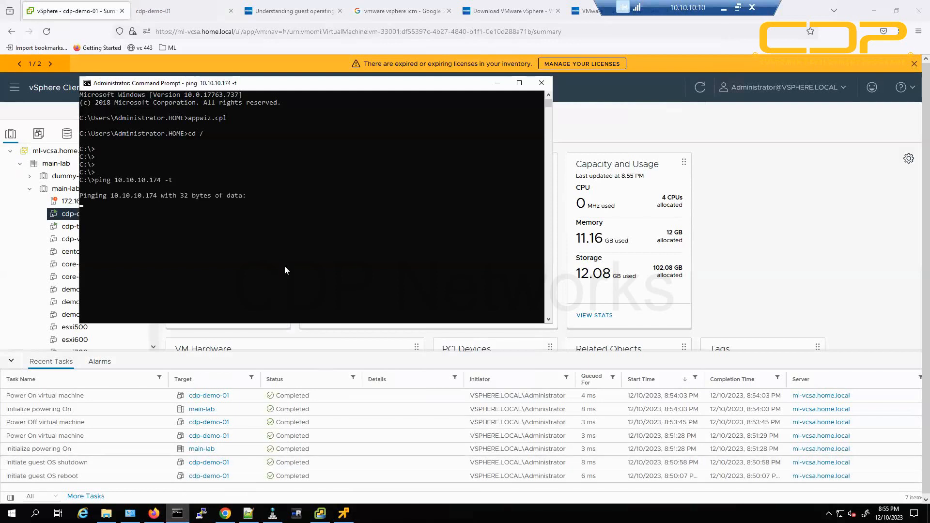
In the guest, run wf and set the Domain, Private and Public firewall profiles to Off, then Apply.
click(180, 11)
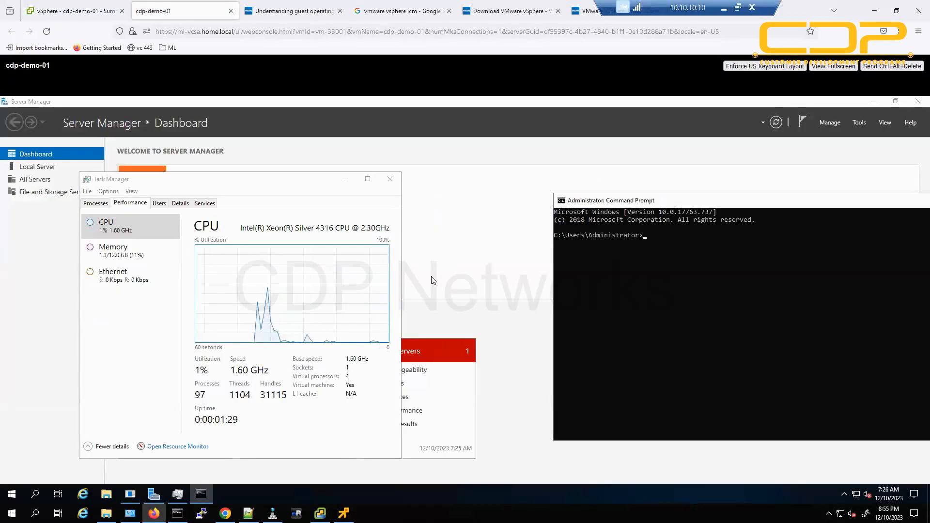
text(wf)
key(Return)
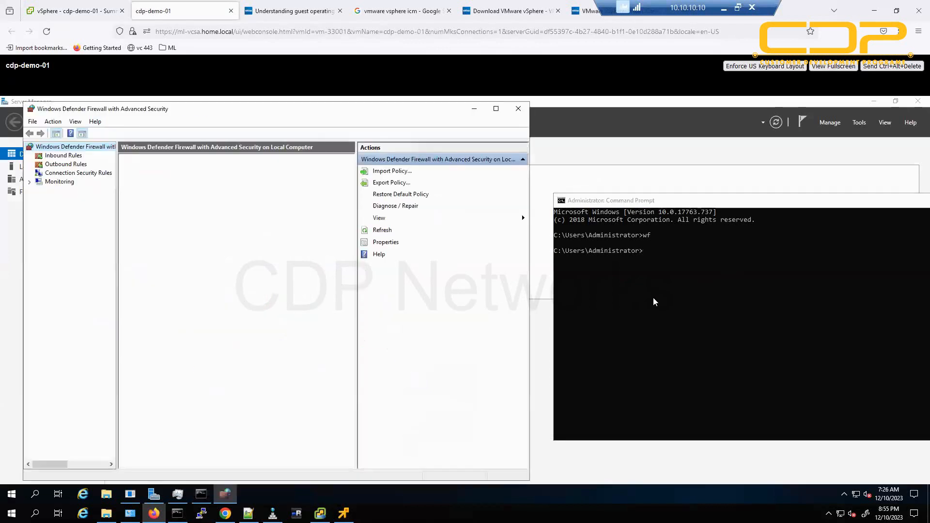
click(167, 342)
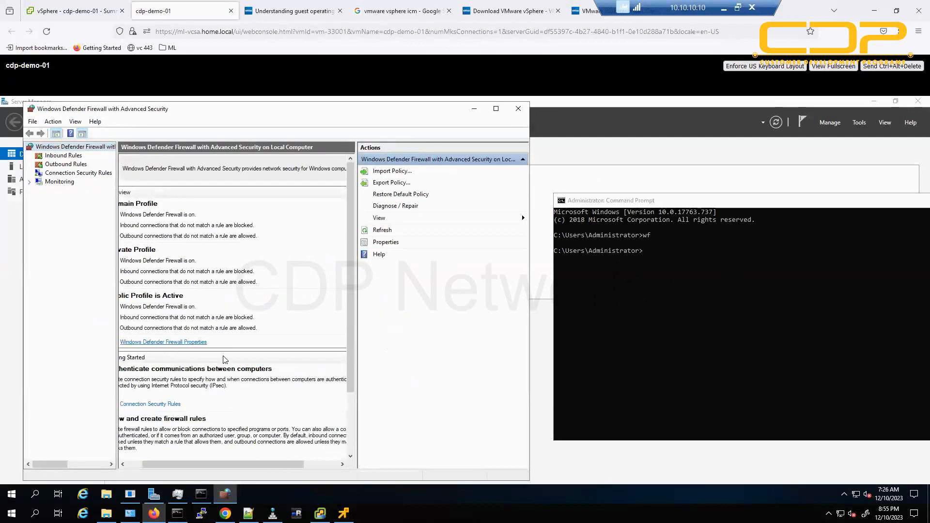
click(296, 244)
click(291, 256)
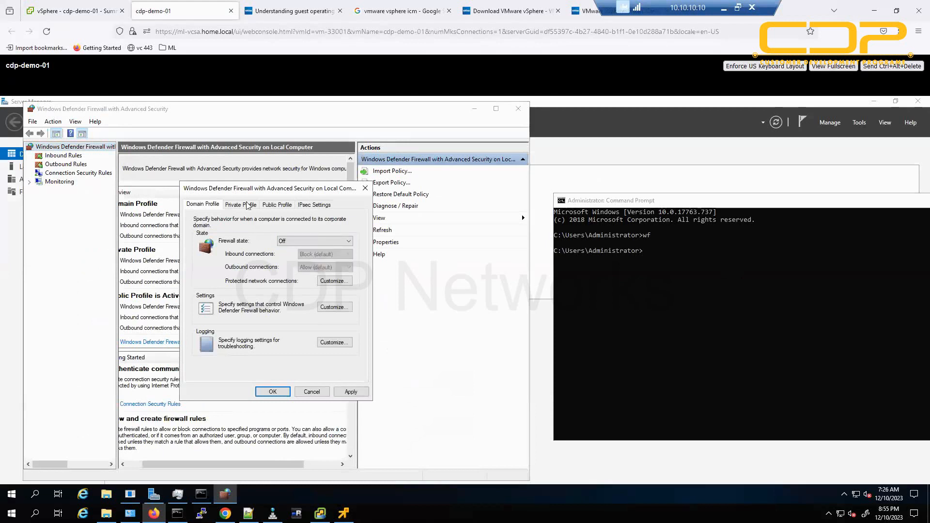
click(240, 204)
click(301, 241)
click(293, 257)
click(286, 206)
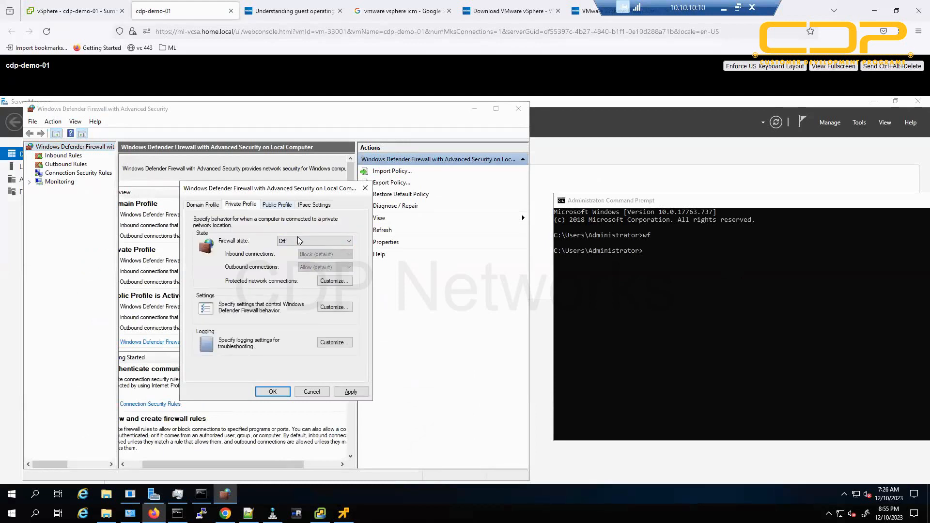
click(299, 241)
click(298, 260)
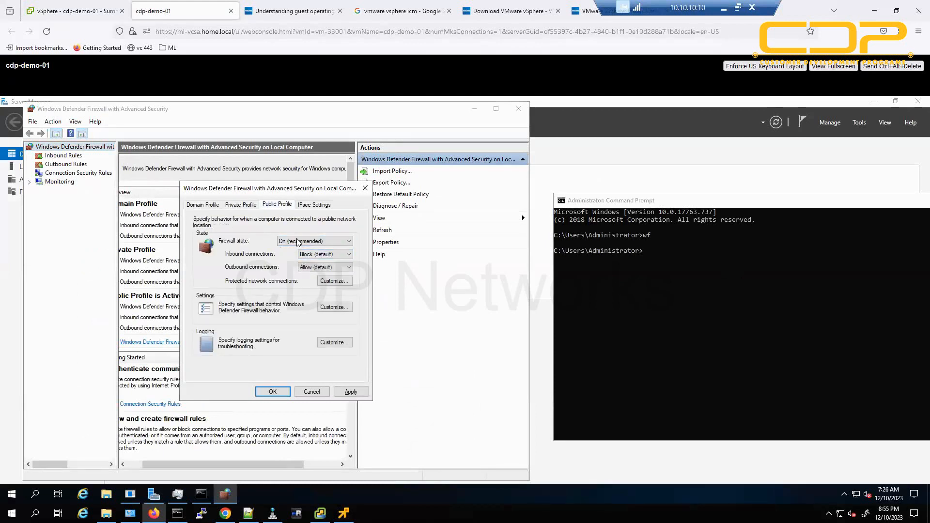
click(295, 241)
click(295, 256)
click(347, 390)
click(283, 392)
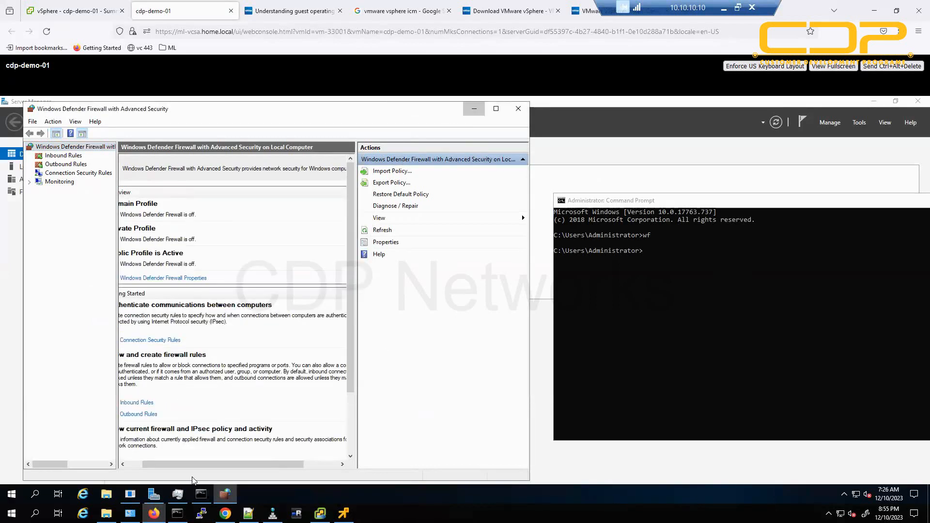
Check that the continuous ping now gets replies, then return to the vSphere summary.
click(474, 108)
click(200, 495)
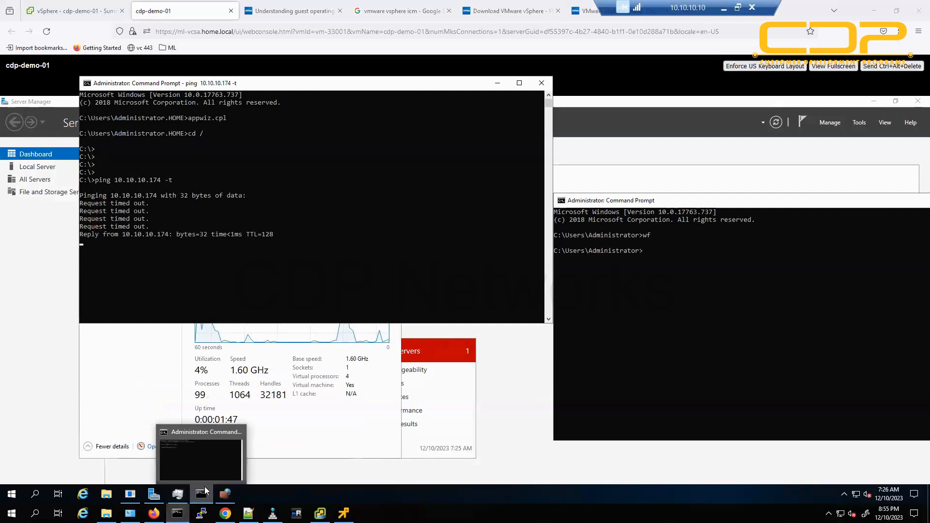
click(78, 11)
Choose Power > Suspend for cdp-demo-01, confirm YES, and note the running Suspend virtual machine task.
click(367, 118)
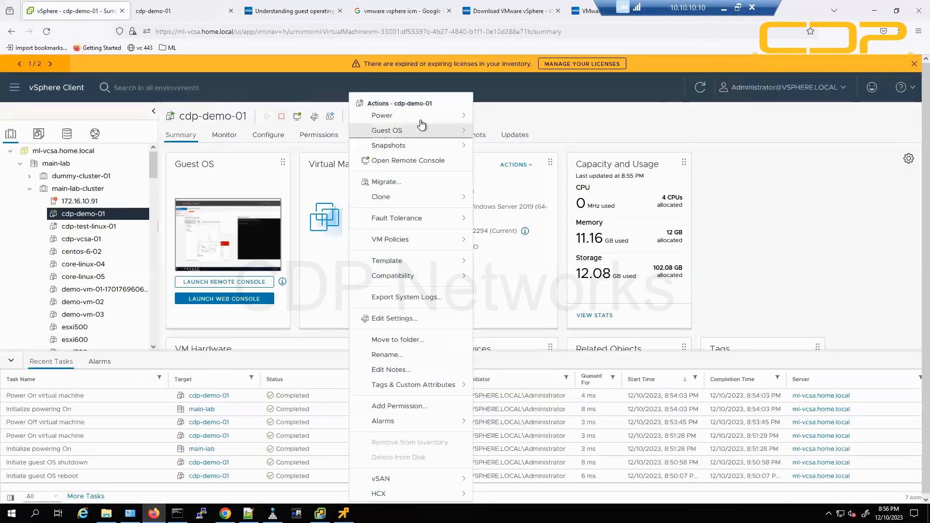
mouse_move(428, 116)
click(533, 153)
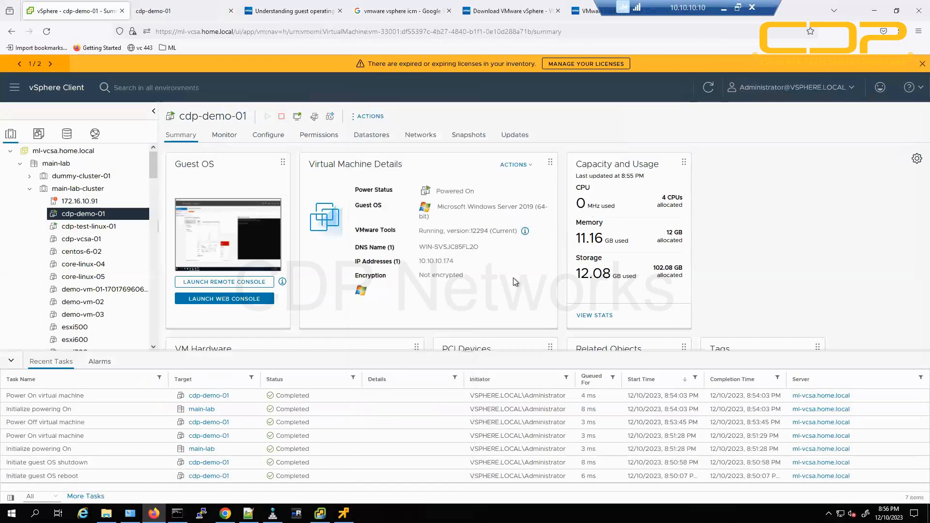
click(574, 308)
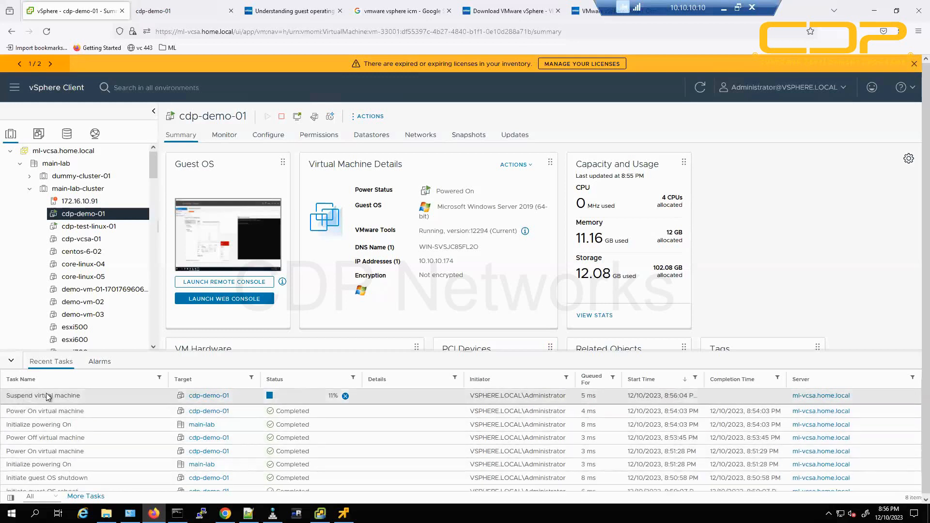
drag(17, 396, 333, 401)
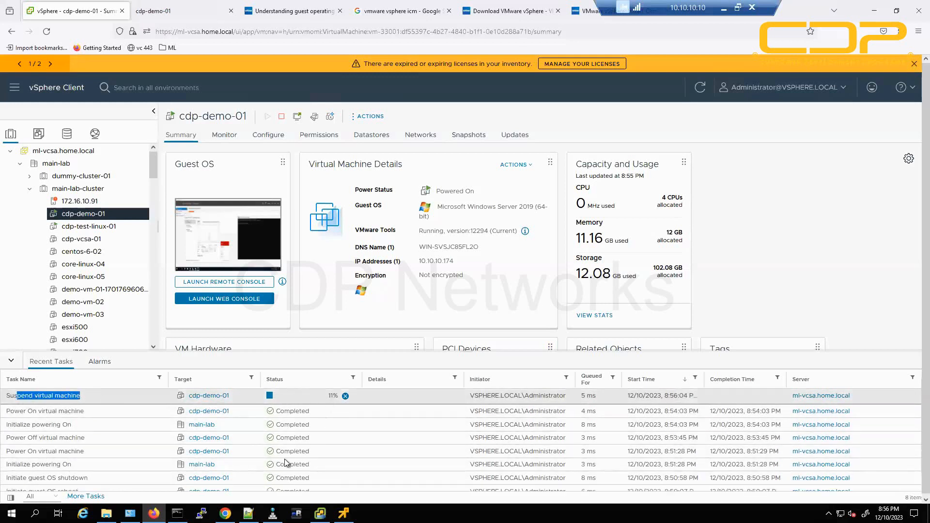
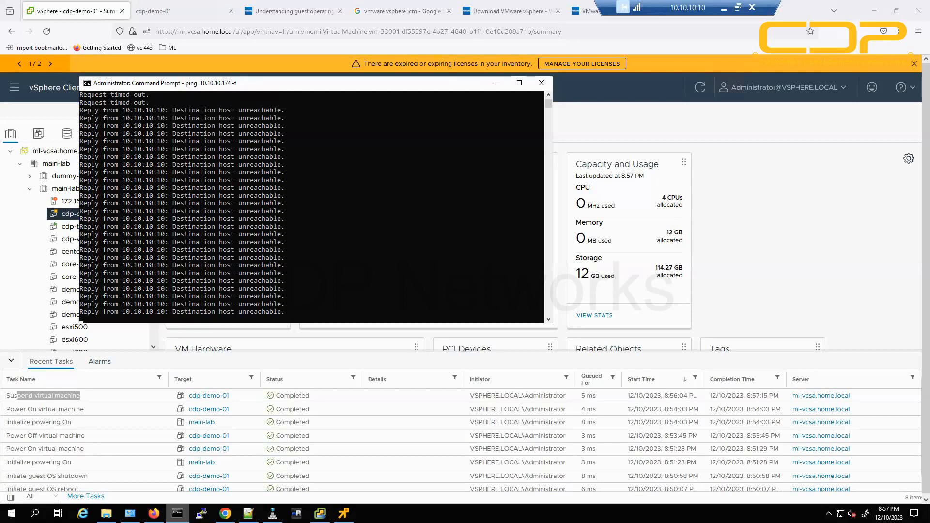
Resume cdp-demo-01 from suspend while watching pings, reload its web console, and return to Summary.
click(832, 277)
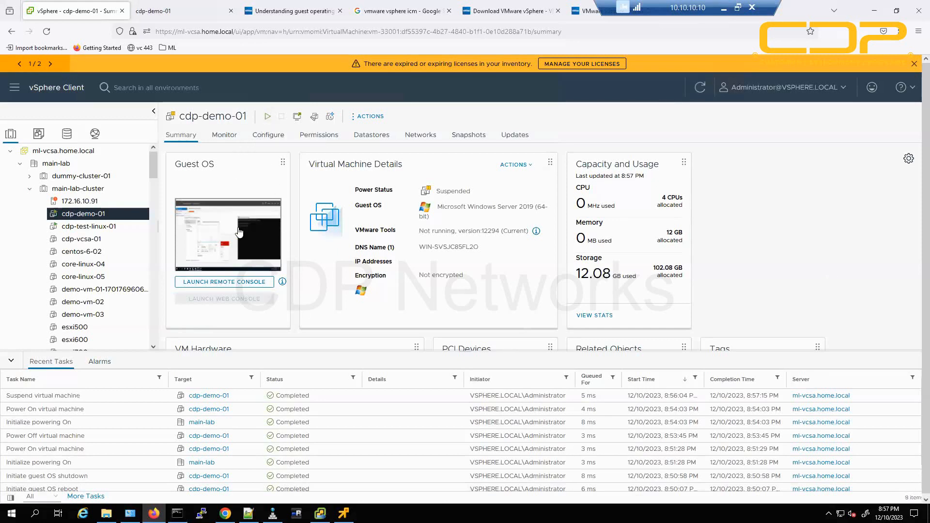
click(177, 514)
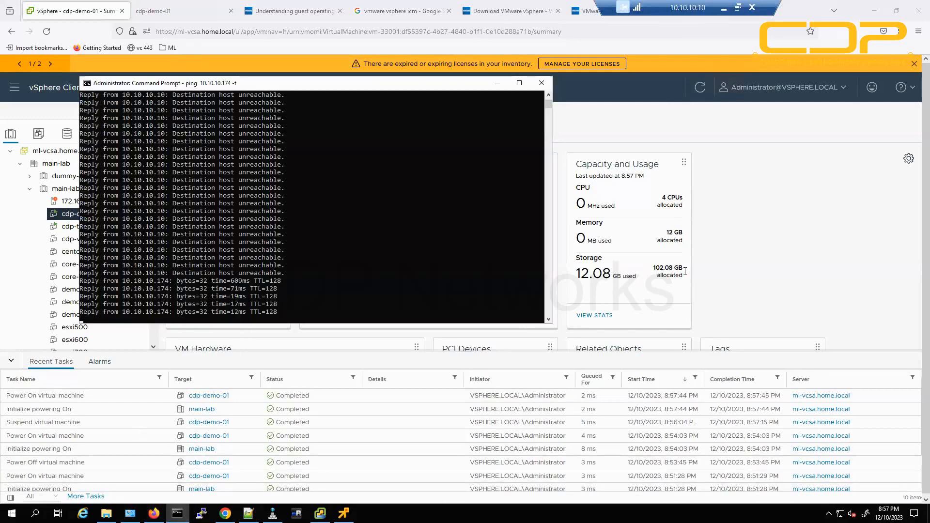
click(740, 230)
click(172, 12)
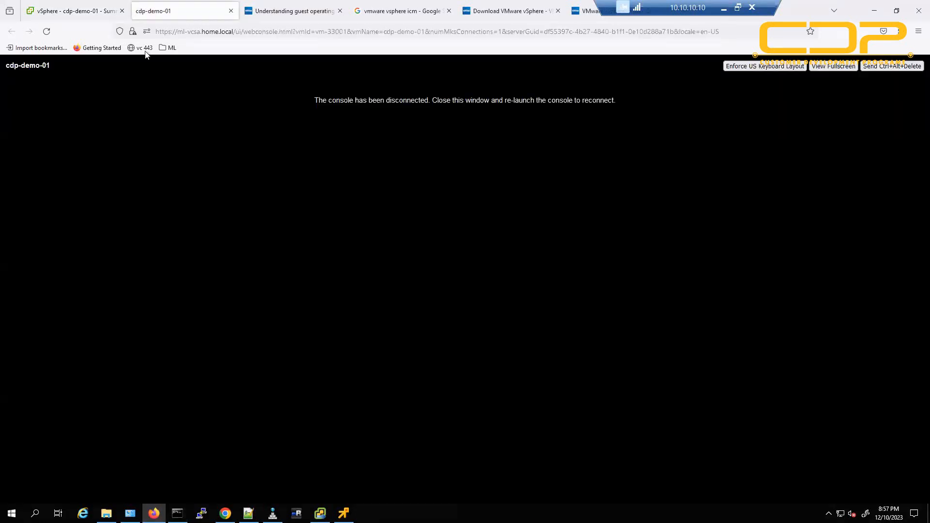
click(46, 31)
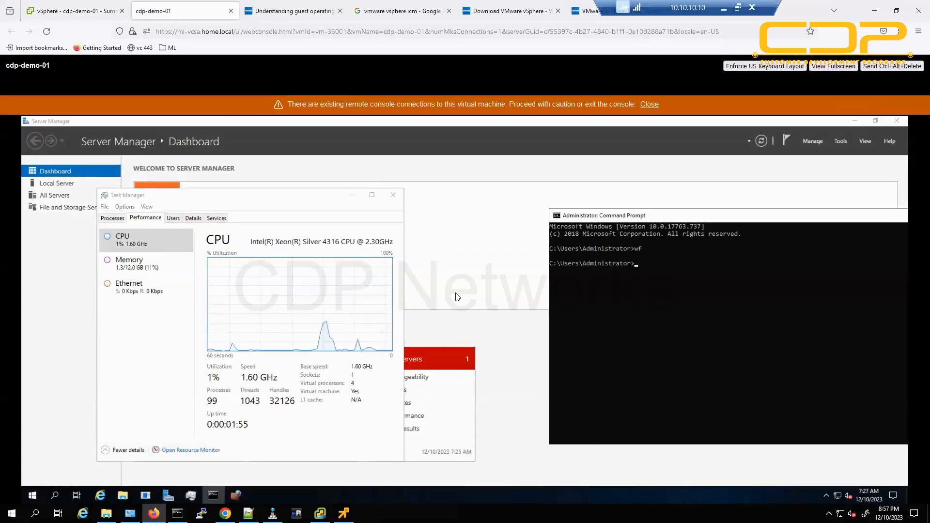
click(87, 10)
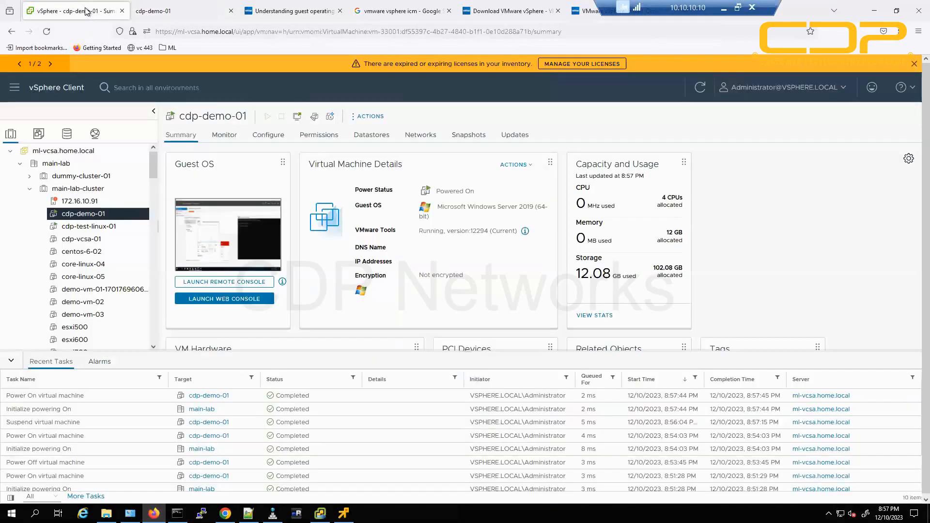
Refresh cdp-demo-01's summary until it shows IP 10.10.10.174, then minimise the ping window.
click(699, 95)
click(697, 96)
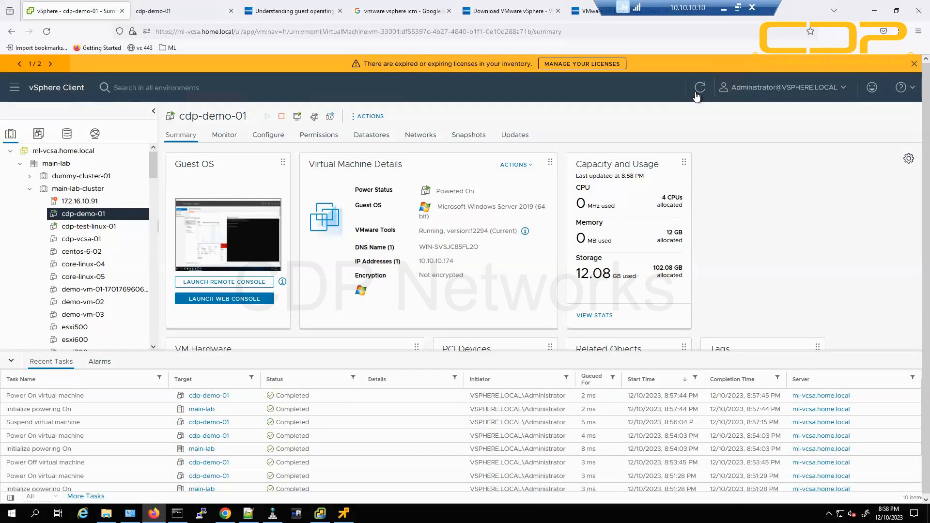
click(160, 10)
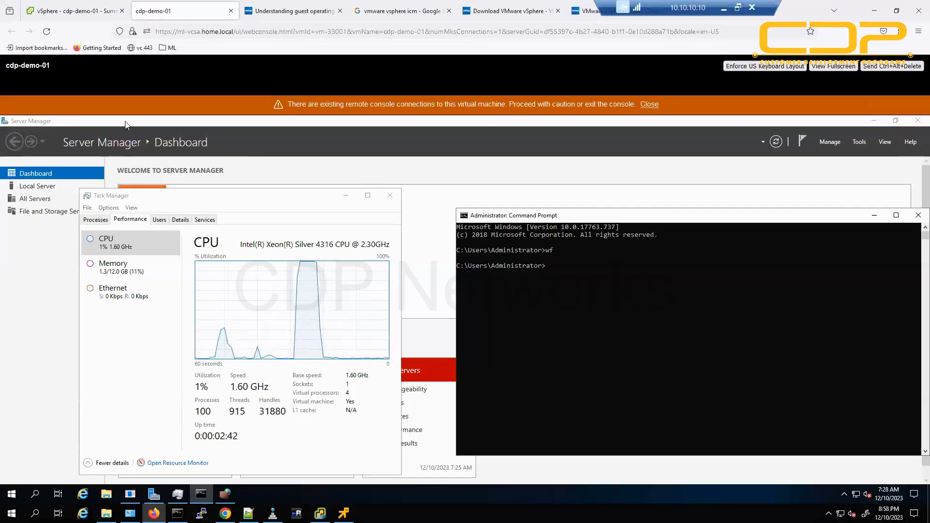
click(87, 11)
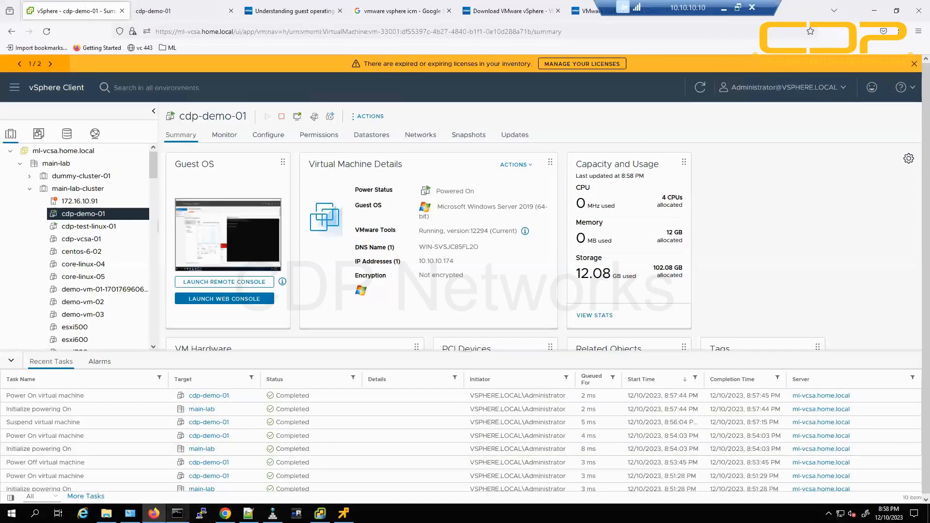
click(177, 513)
click(177, 513)
Reset cdp-demo-01 via Actions > Power > Reset and confirm with YES.
click(369, 116)
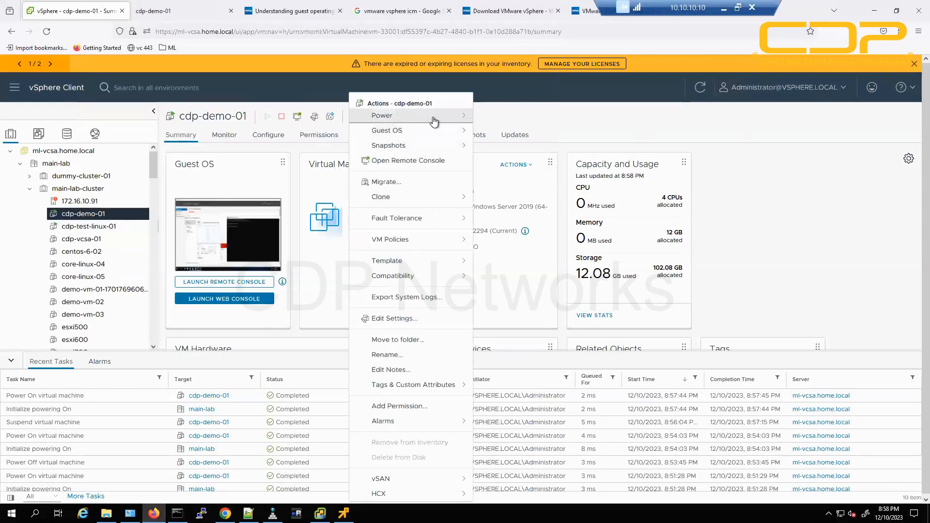
mouse_move(436, 116)
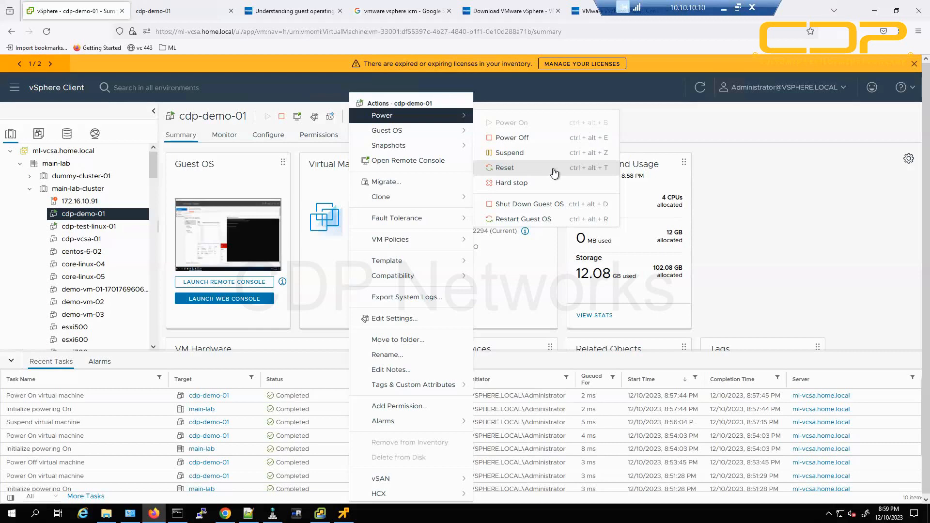
click(554, 170)
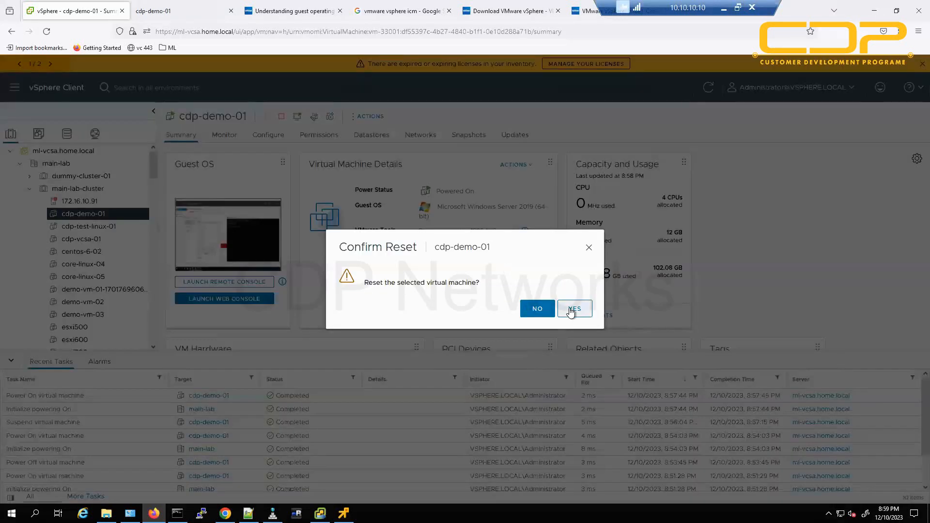
click(572, 311)
Watch the VM reboot in the web console, then refresh its vSphere summary.
click(165, 6)
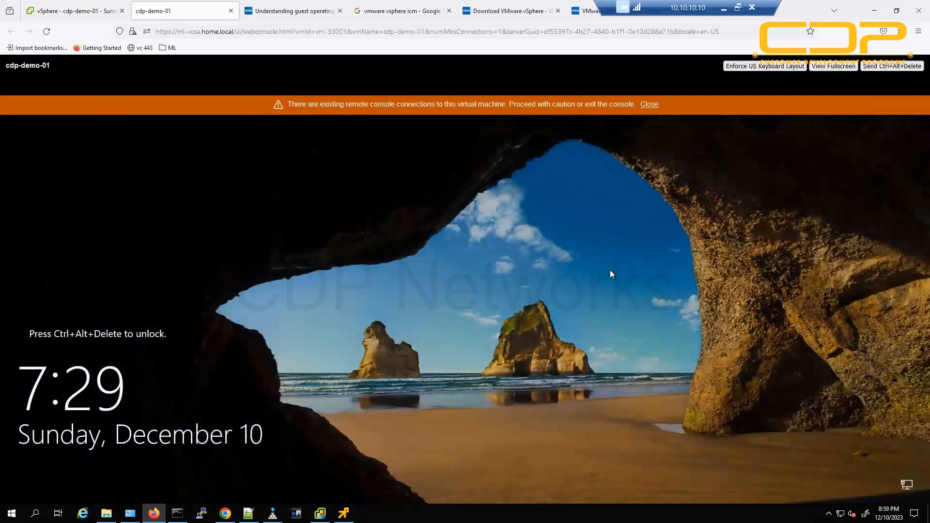
click(649, 112)
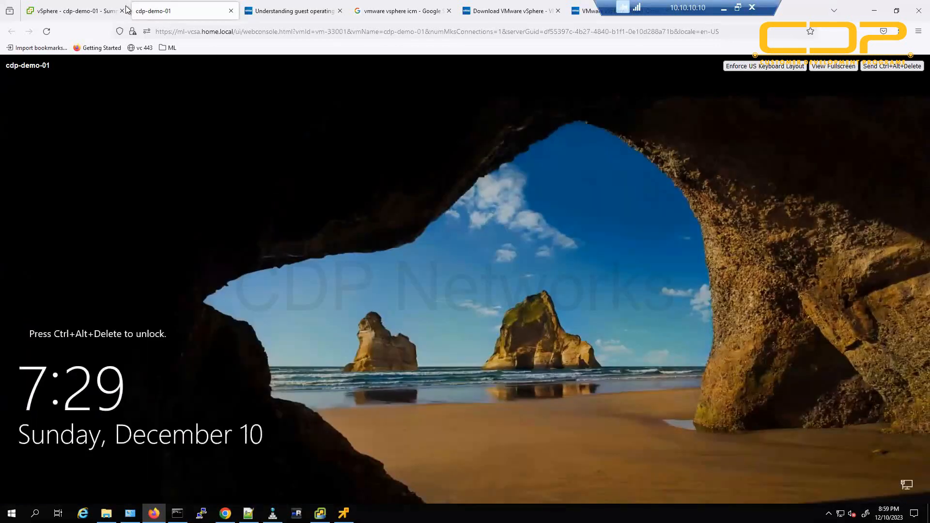
click(94, 8)
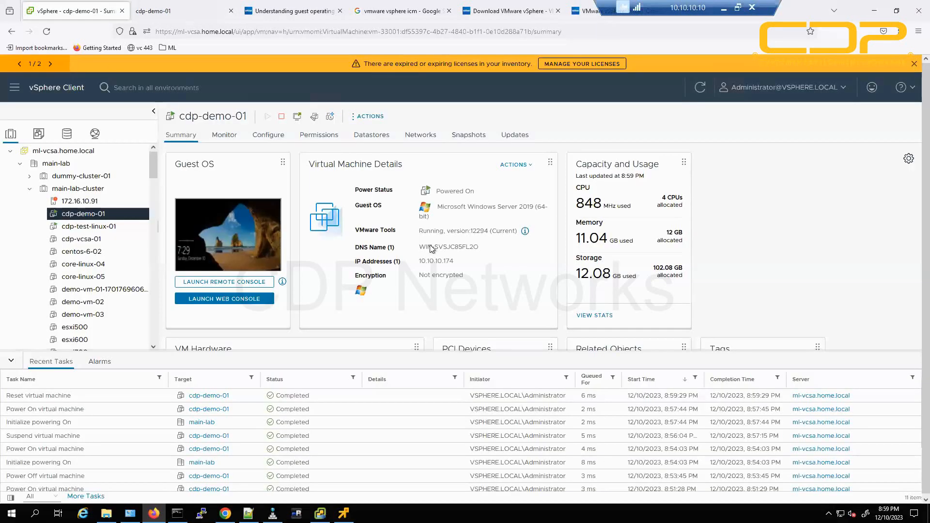
click(703, 91)
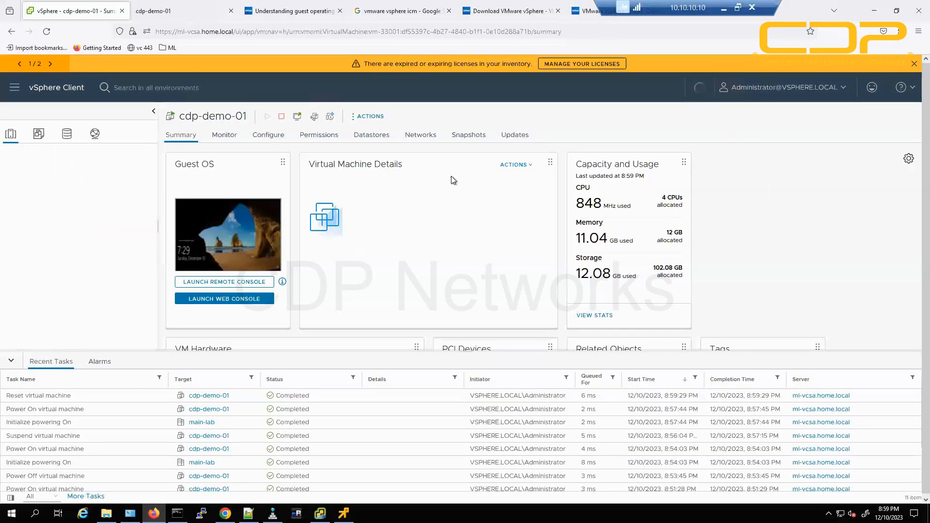
Review the Power submenu for cdp-demo-01 without choosing anything, then minimise Firefox.
click(367, 116)
mouse_move(452, 117)
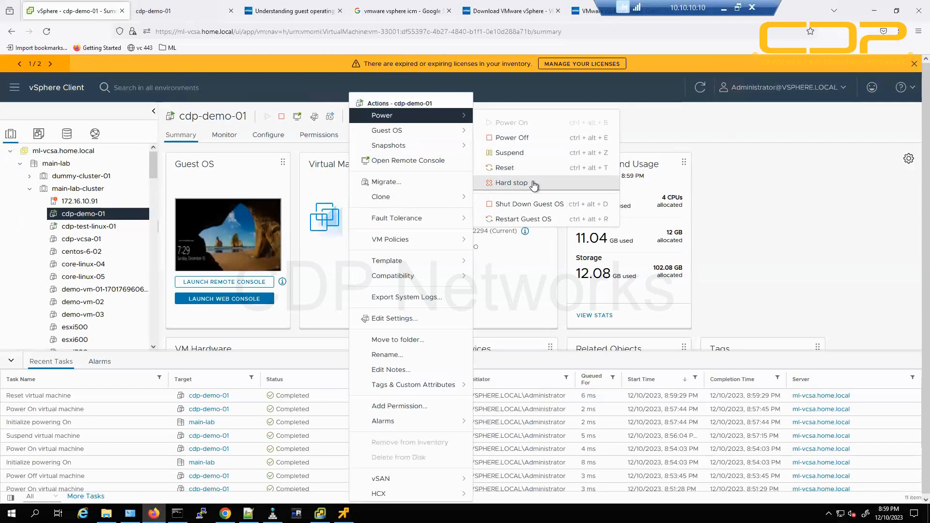
click(810, 227)
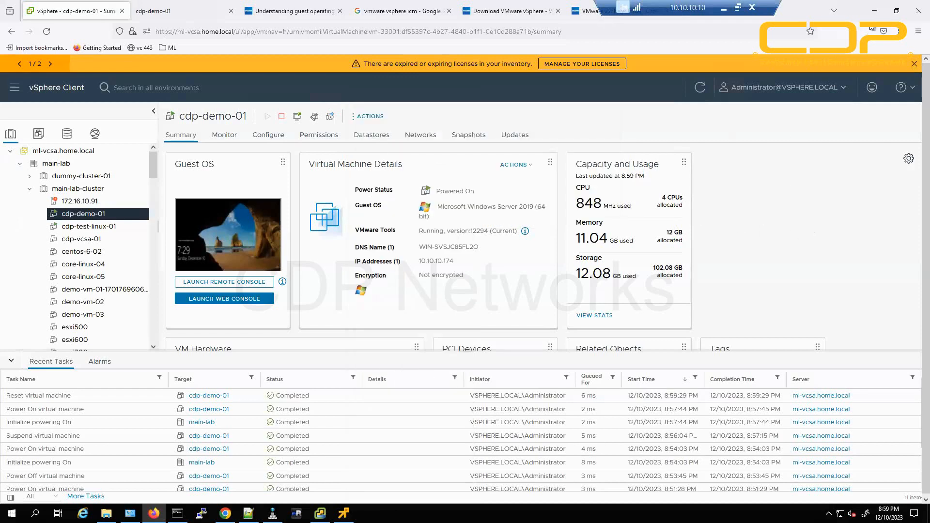
click(875, 11)
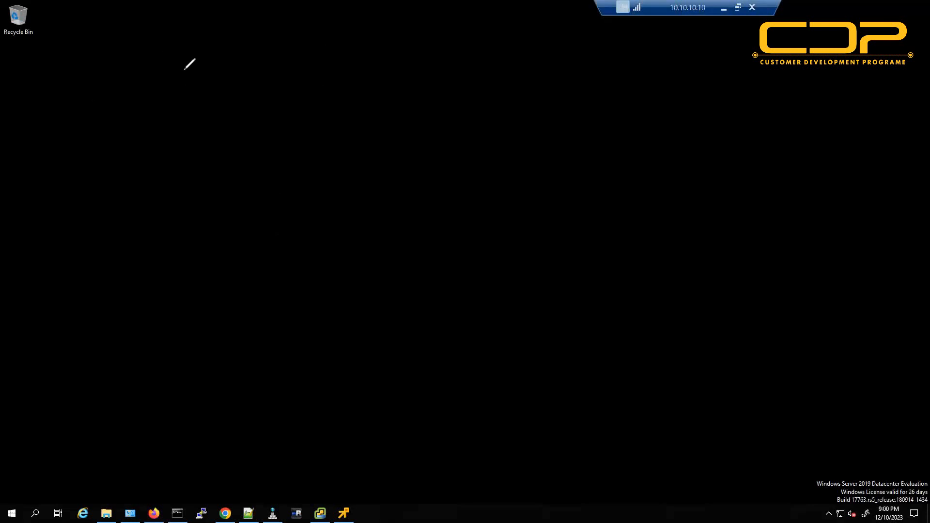
Sketch a VM/Windows box with Shut Down, Power Off, Reset and underlined CLI notes.
drag(184, 71, 224, 63)
drag(365, 42, 383, 39)
mouse_move(391, 49)
mouse_down()
mouse_move(407, 39)
mouse_move(422, 52)
mouse_up()
drag(345, 76, 431, 69)
mouse_move(386, 95)
mouse_down()
mouse_move(400, 104)
mouse_move(464, 91)
mouse_up()
mouse_move(380, 122)
mouse_down()
mouse_move(464, 109)
mouse_move(514, 159)
mouse_move(562, 134)
mouse_move(627, 137)
mouse_up()
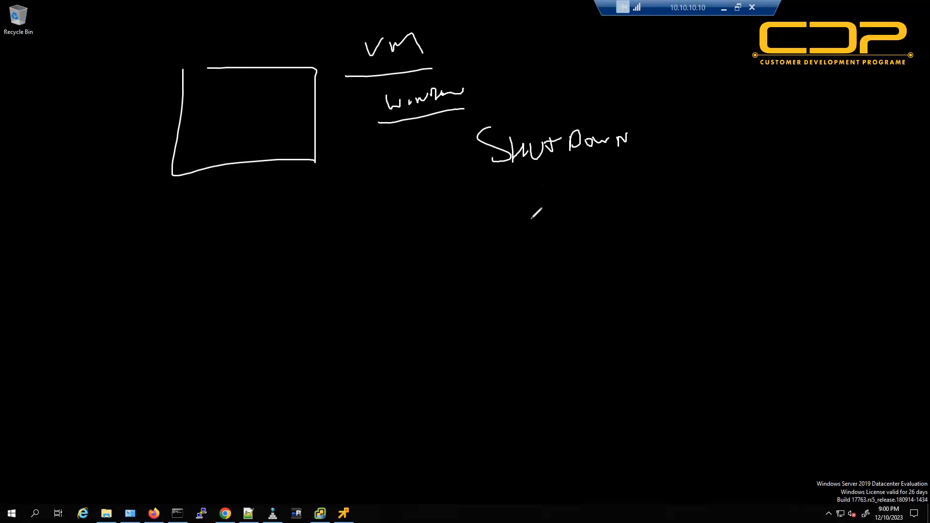
mouse_move(531, 219)
mouse_down()
mouse_move(518, 237)
mouse_move(587, 203)
mouse_move(596, 219)
mouse_move(644, 194)
mouse_move(668, 201)
mouse_move(681, 183)
mouse_move(692, 190)
mouse_up()
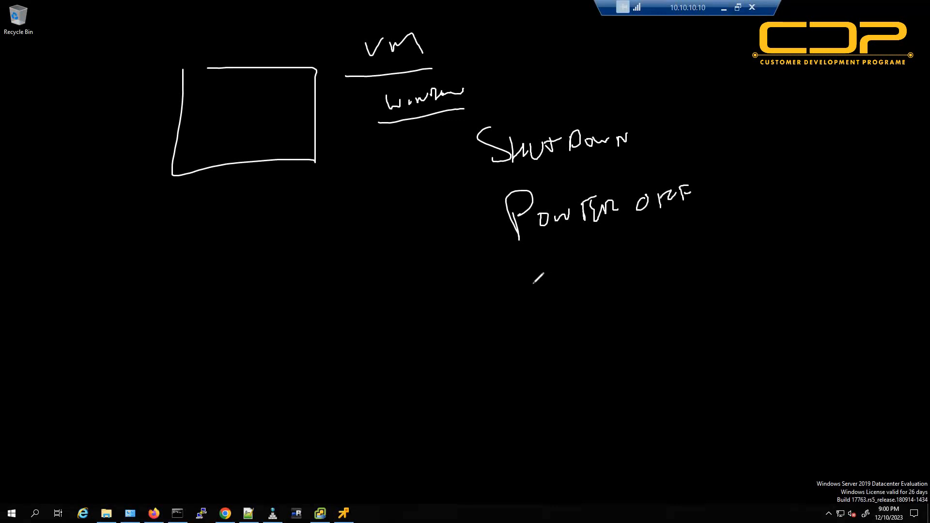
drag(533, 289, 551, 298)
mouse_move(561, 288)
mouse_down()
mouse_move(562, 299)
mouse_move(576, 280)
mouse_move(654, 274)
mouse_up()
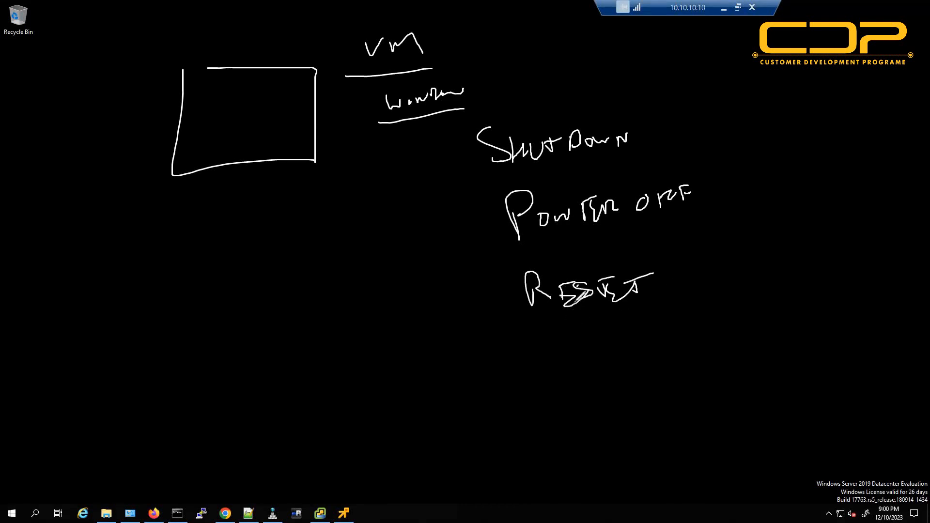
mouse_move(515, 376)
mouse_down()
mouse_move(509, 415)
mouse_move(618, 389)
mouse_move(628, 404)
mouse_move(613, 414)
mouse_up()
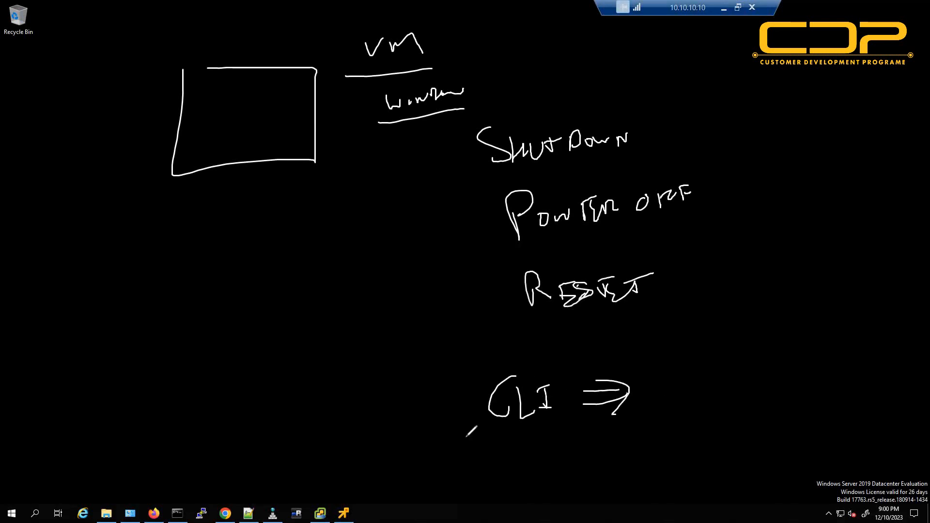
drag(465, 438, 542, 423)
drag(486, 440, 543, 430)
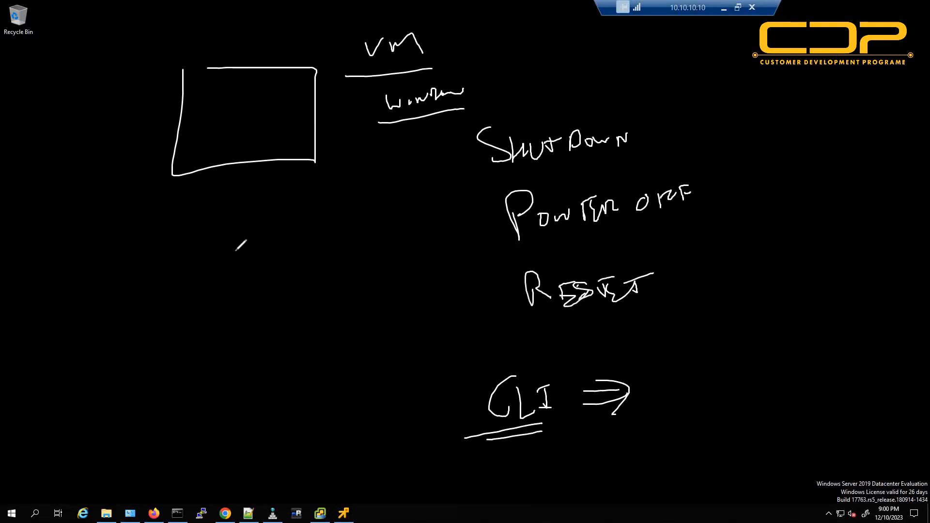
Add an arrow to PROCESS plus underlined LINUX and Kill notes, then clear the annotations.
mouse_move(483, 51)
mouse_down()
mouse_move(520, 49)
mouse_move(499, 66)
mouse_up()
drag(533, 40, 536, 80)
mouse_move(553, 38)
mouse_down()
mouse_move(558, 79)
mouse_move(591, 48)
mouse_move(651, 30)
mouse_move(687, 43)
mouse_move(671, 52)
mouse_up()
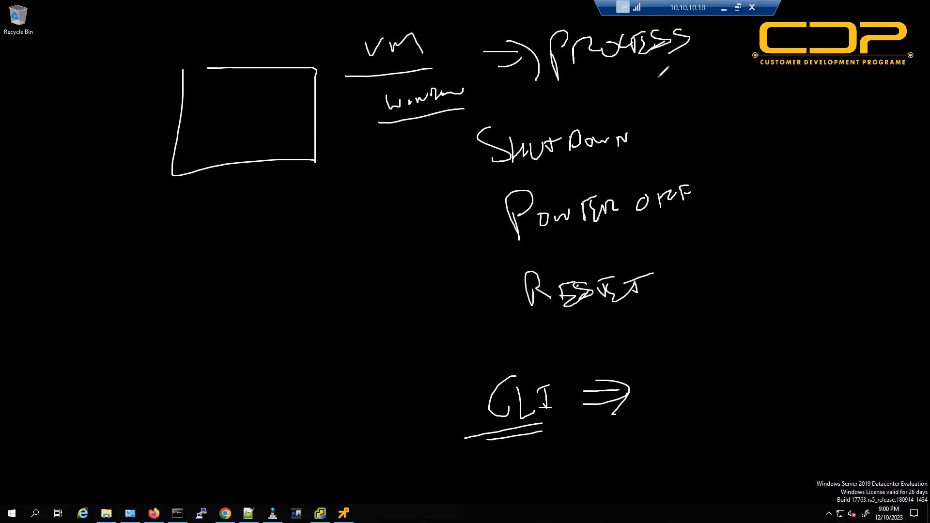
mouse_move(34, 256)
mouse_down()
mouse_move(48, 290)
mouse_move(52, 278)
mouse_up()
mouse_move(60, 270)
mouse_down()
mouse_move(62, 279)
mouse_move(77, 264)
mouse_up()
drag(83, 263, 96, 278)
drag(91, 257, 106, 264)
mouse_move(9, 318)
mouse_down()
mouse_move(125, 286)
mouse_move(99, 309)
mouse_up()
mouse_move(36, 342)
mouse_down()
mouse_move(37, 368)
mouse_move(56, 367)
mouse_up()
mouse_move(62, 353)
mouse_down()
mouse_move(67, 365)
mouse_move(82, 362)
mouse_up()
drag(90, 342, 96, 359)
drag(22, 388, 107, 365)
drag(49, 392, 100, 381)
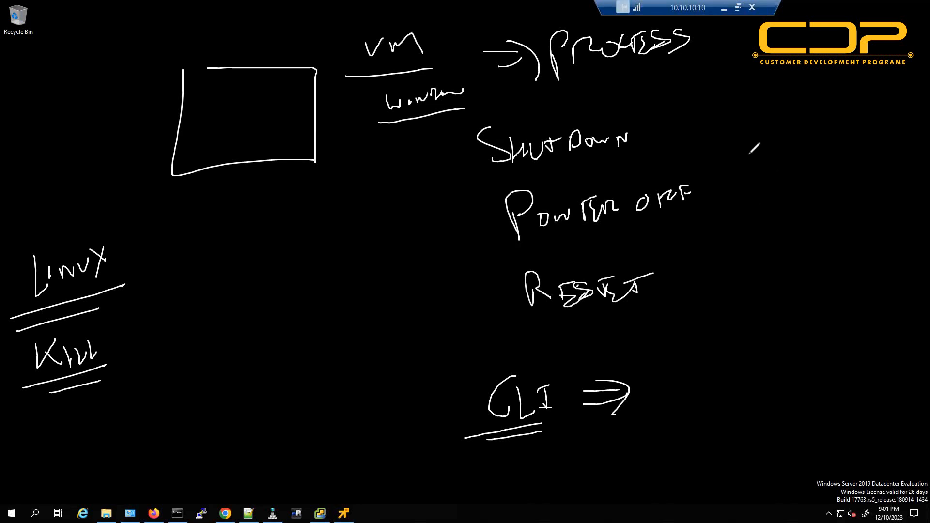
drag(533, 80, 728, 51)
drag(482, 104, 724, 72)
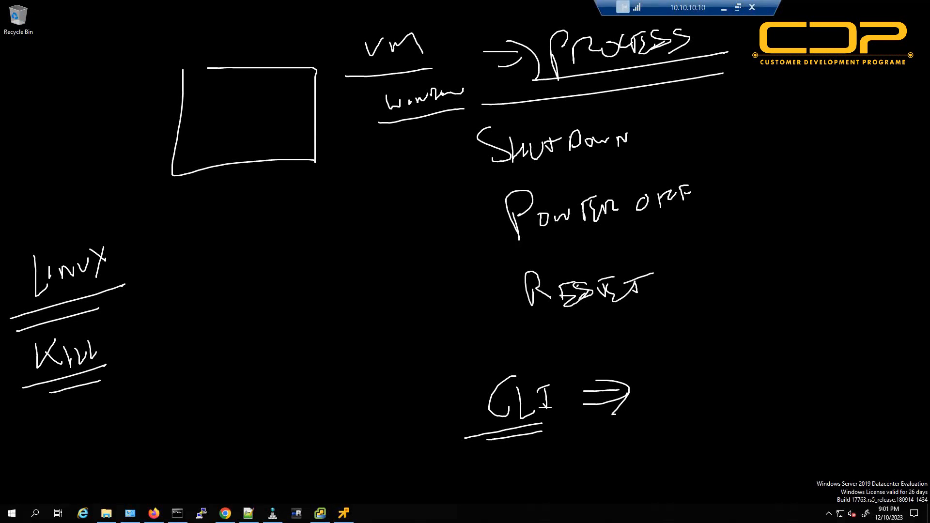
key(Escape)
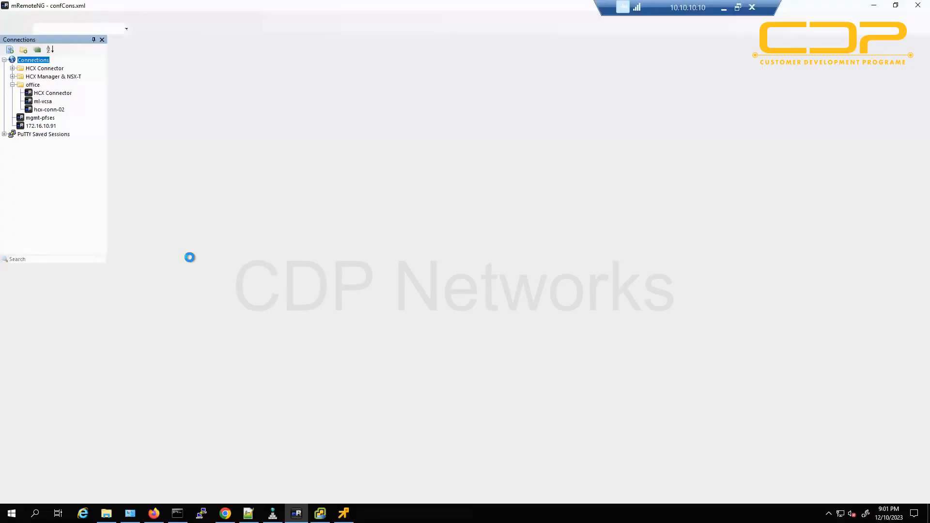
Open the SSH session to host 172.16.10.91 and run esxcli and esxcli vm for help.
click(461, 309)
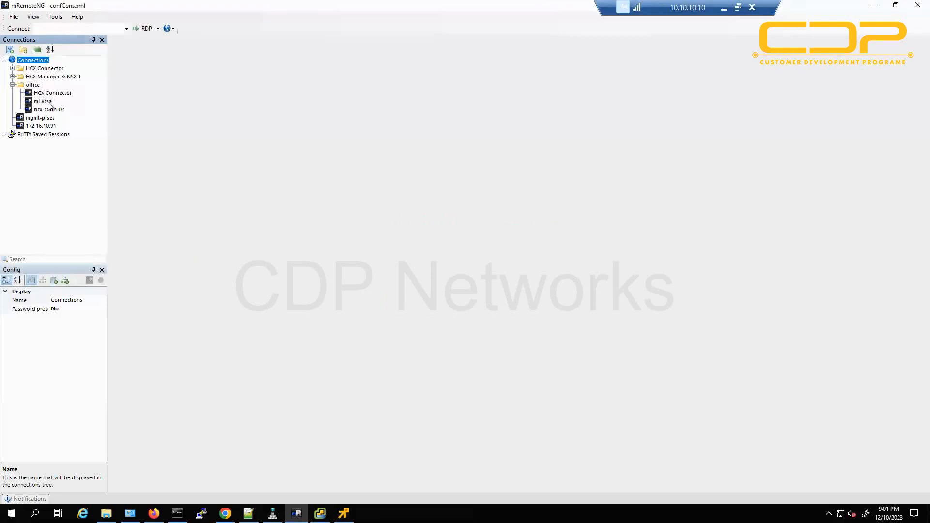
click(41, 126)
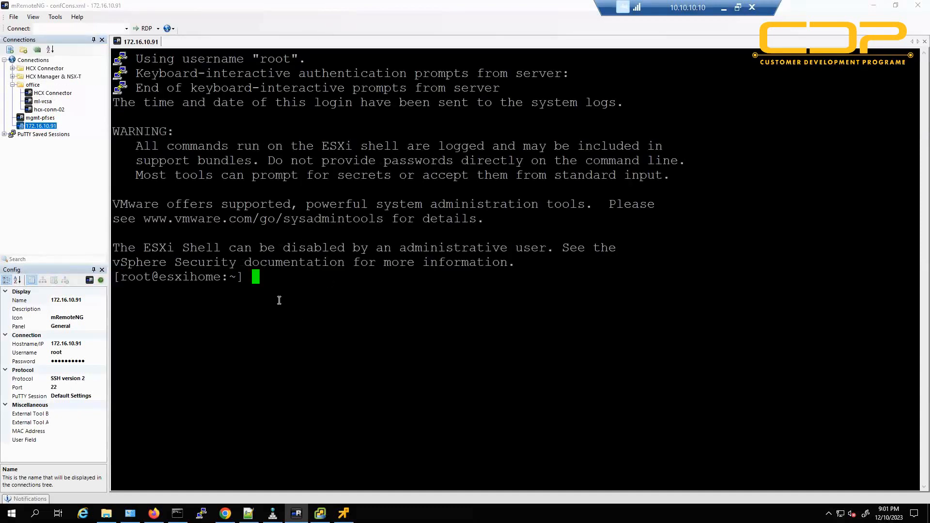
key(Return)
key(Return)
key(Return)
text(esxcli)
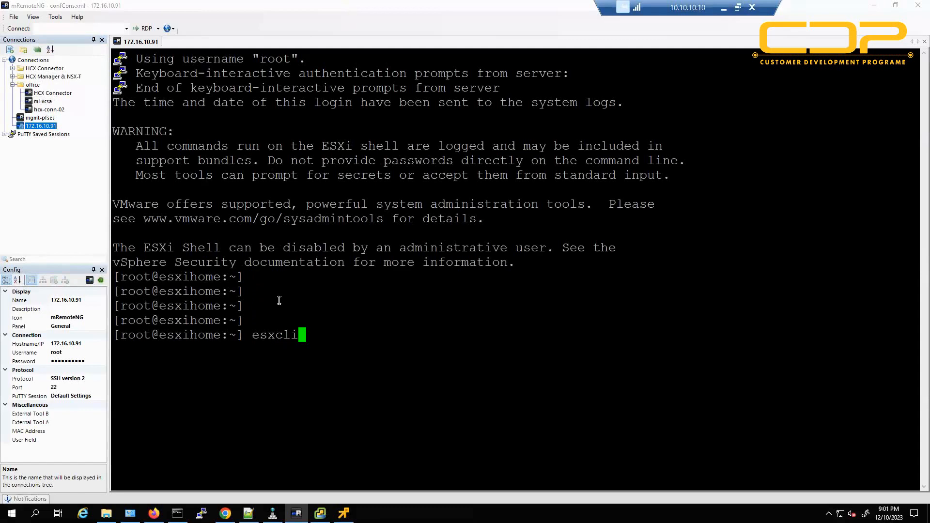
key(Return)
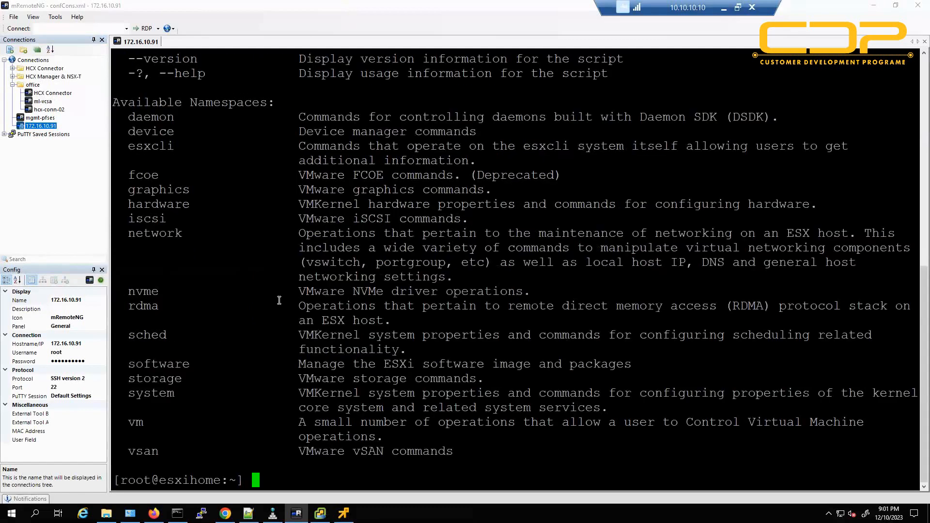
key(Return)
key(Return)
key(Return)
text(esxcli vm)
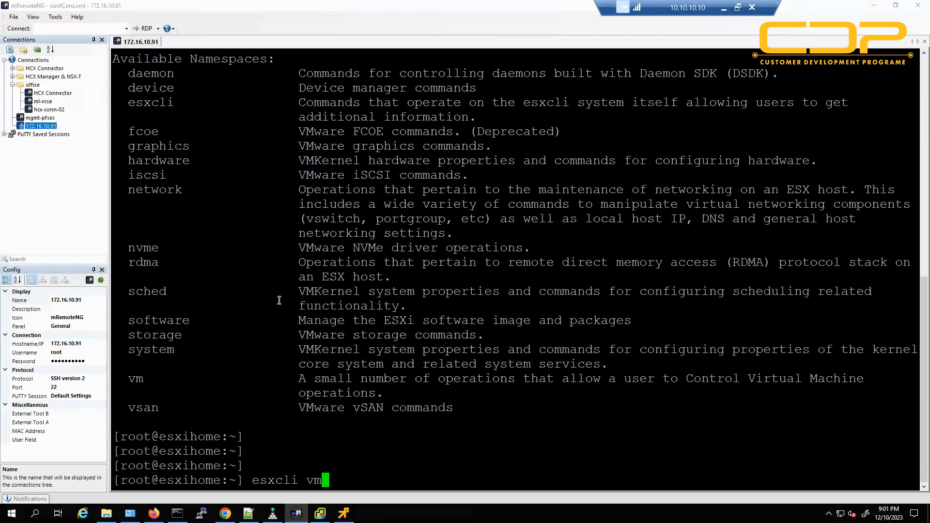
key(Return)
Run esxcli vm process, then esxcli vm process list to show running VMs.
key(Up)
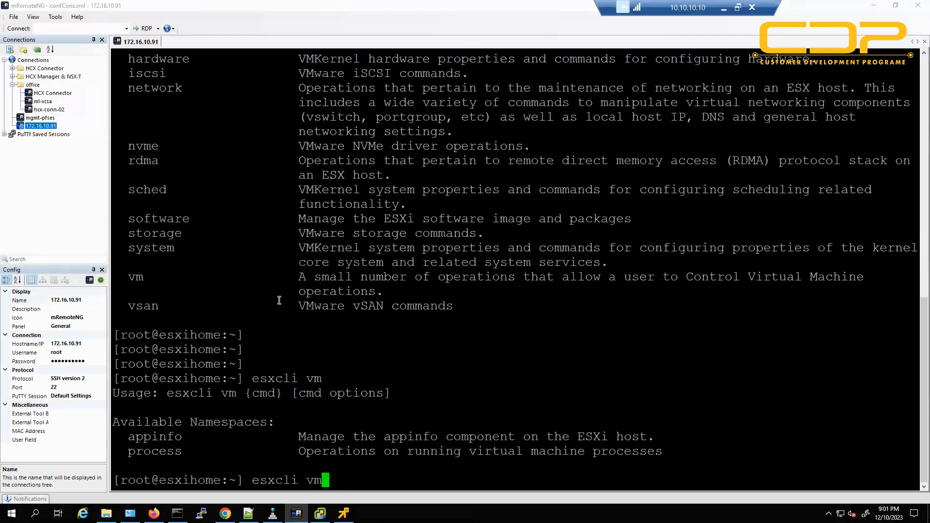
text(process)
key(Return)
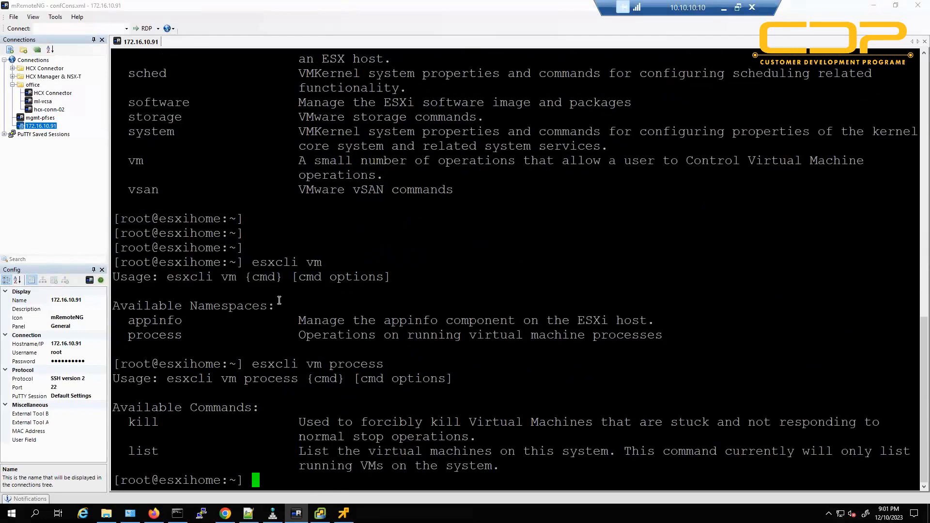
key(Up)
text(list)
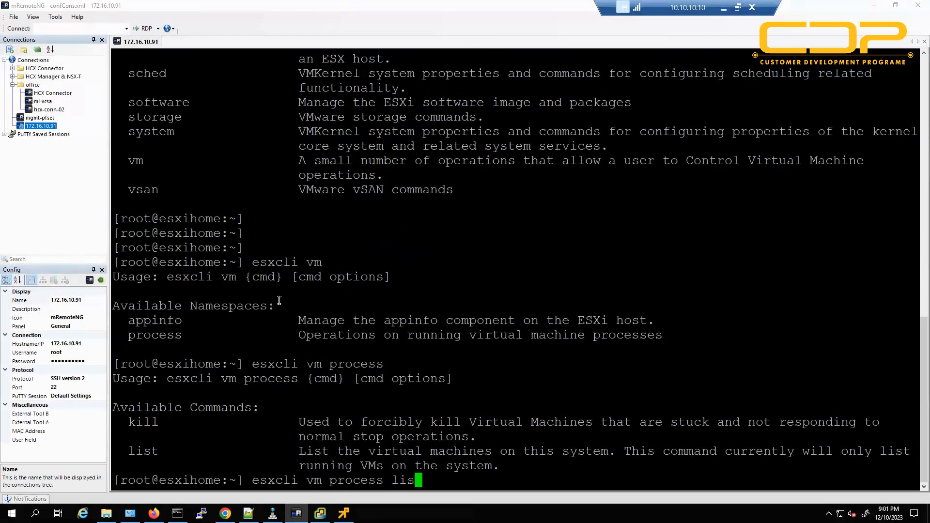
key(Return)
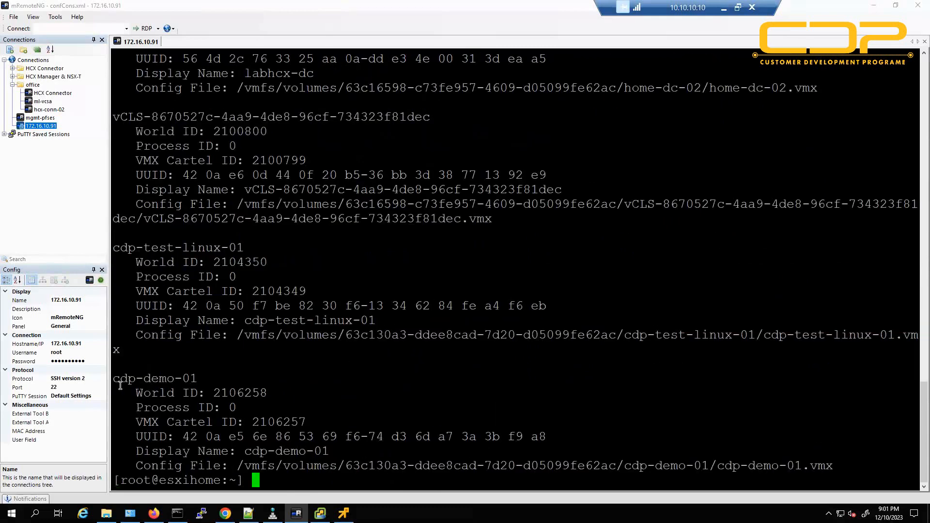
Highlight cdp-demo-01's entry and its World ID 2106258, then return to vSphere Client.
drag(113, 378, 194, 378)
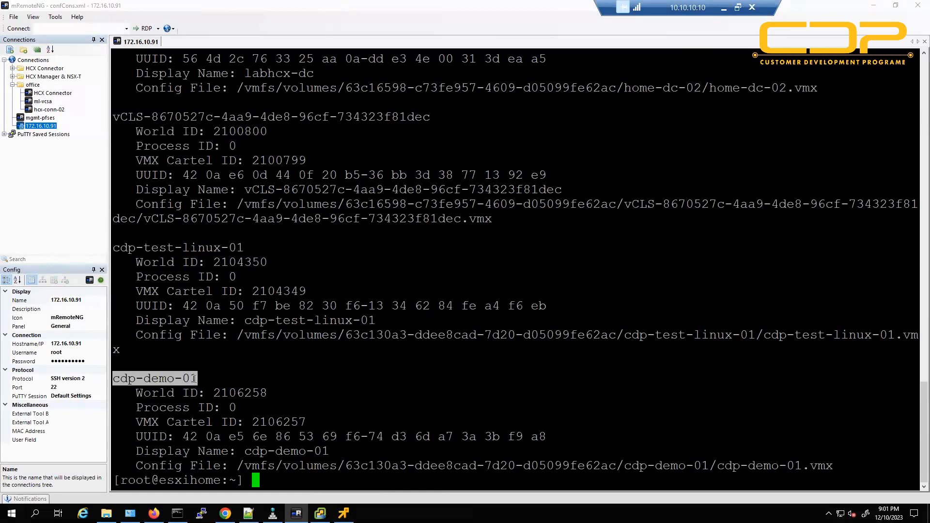
drag(137, 393, 268, 393)
drag(150, 408, 252, 408)
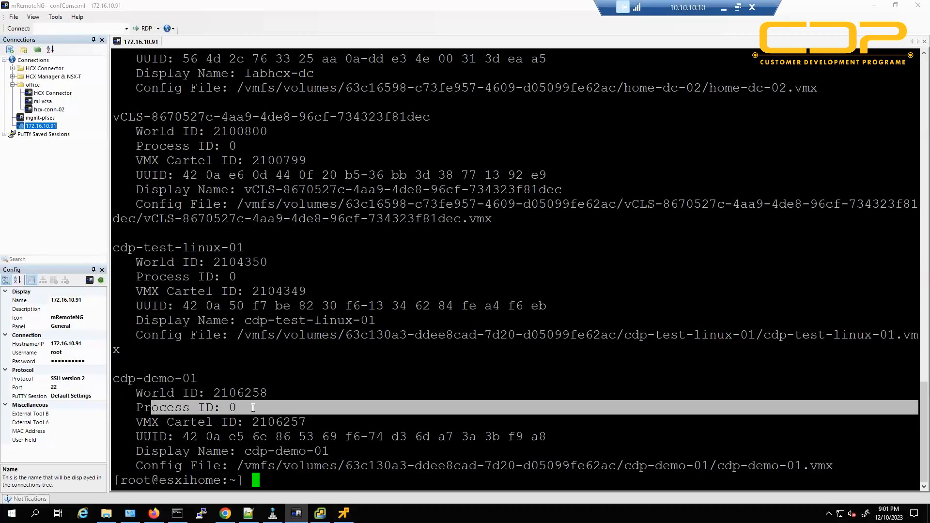
drag(136, 393, 262, 394)
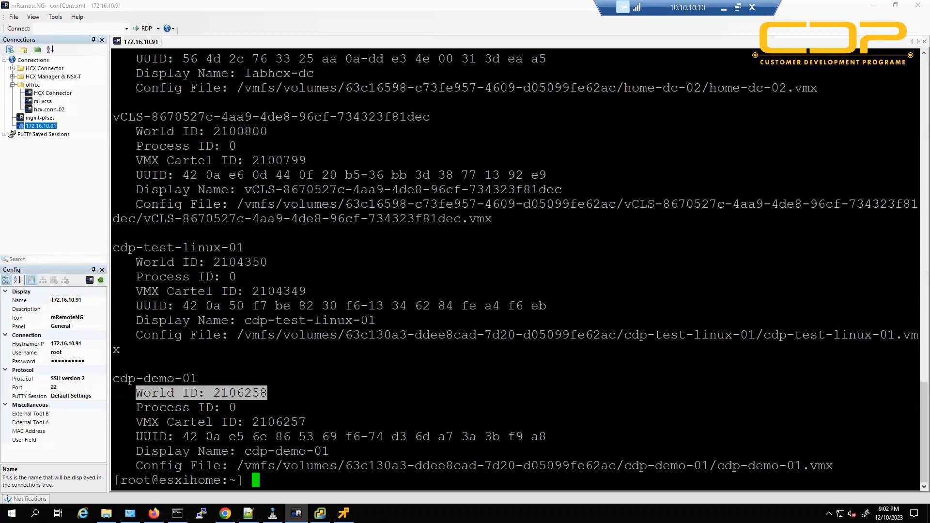
click(154, 514)
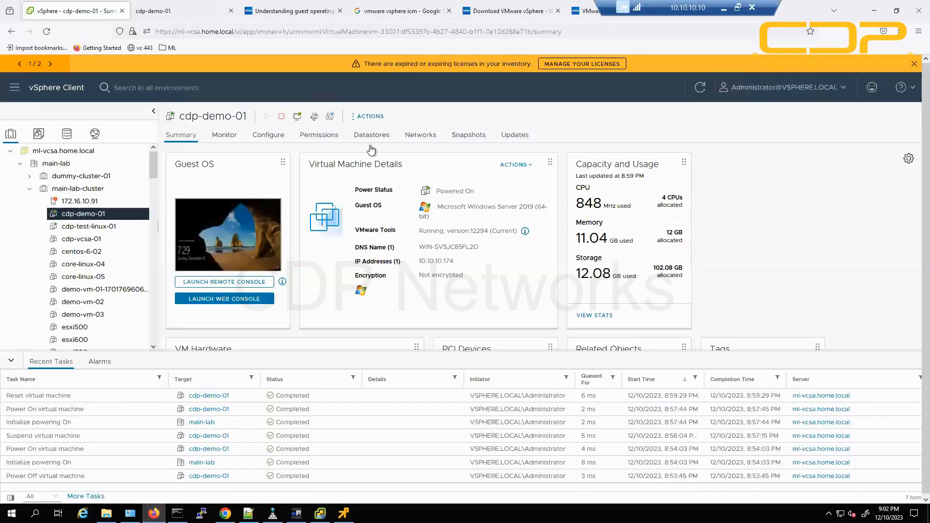
Open cdp-demo-01's Power menu, recheck World ID 2106258 in the terminal, and return.
click(370, 116)
mouse_move(409, 115)
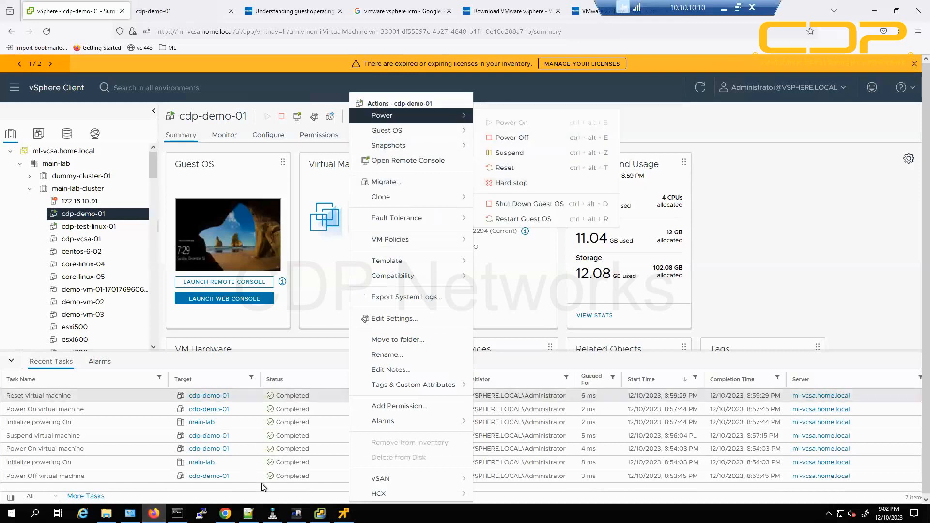
click(296, 514)
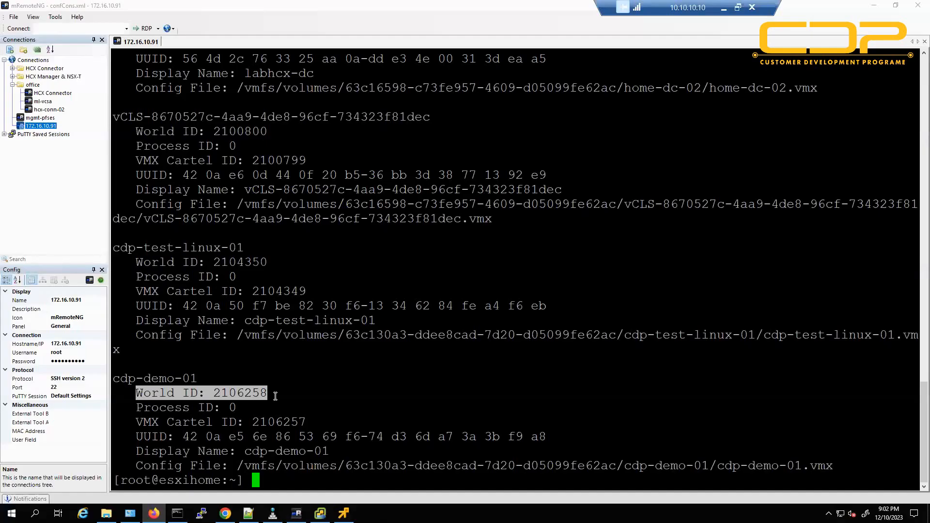
drag(132, 393, 246, 393)
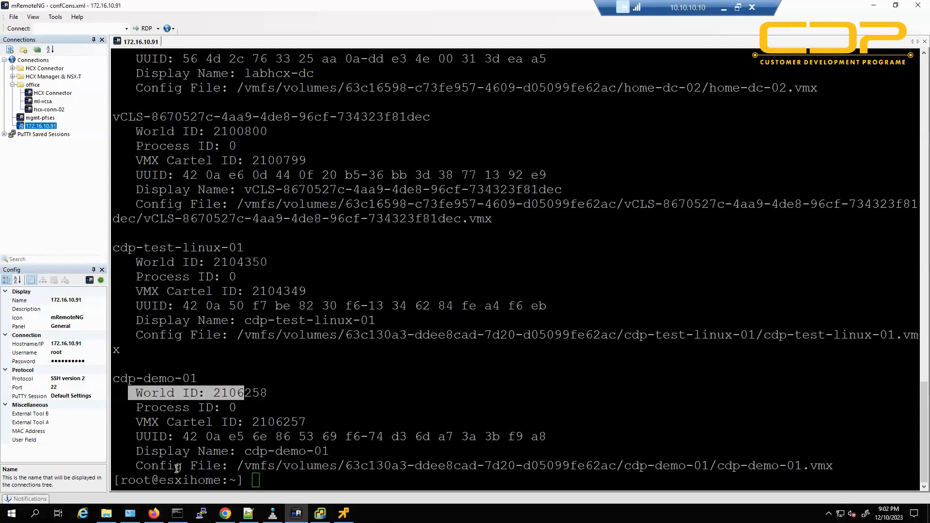
click(154, 514)
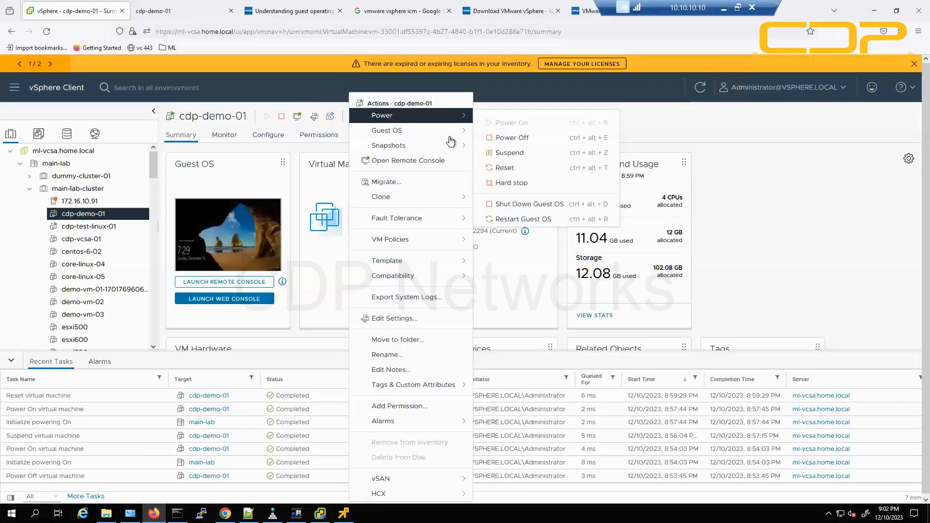
Hard stop cdp-demo-01, confirm YES, and note the new Hard stop virtual machine task.
click(529, 185)
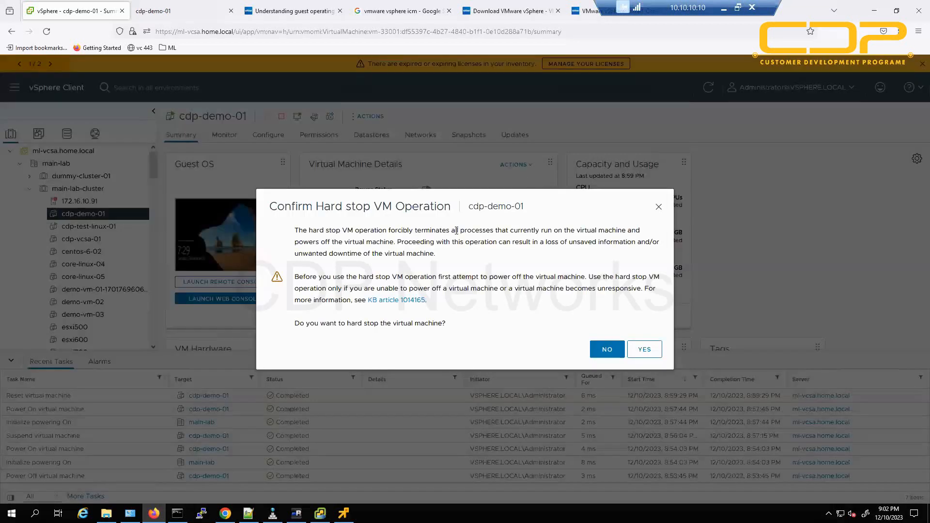
drag(331, 230, 475, 234)
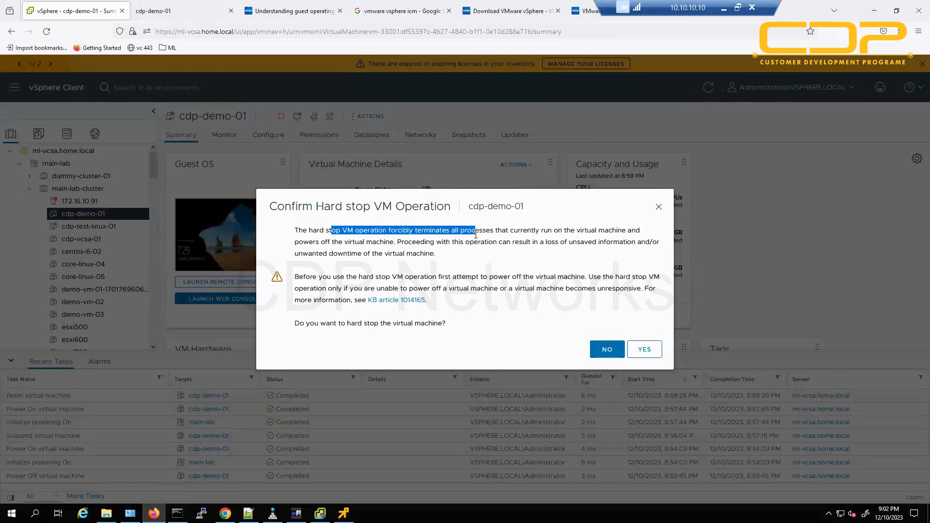
drag(306, 325, 450, 329)
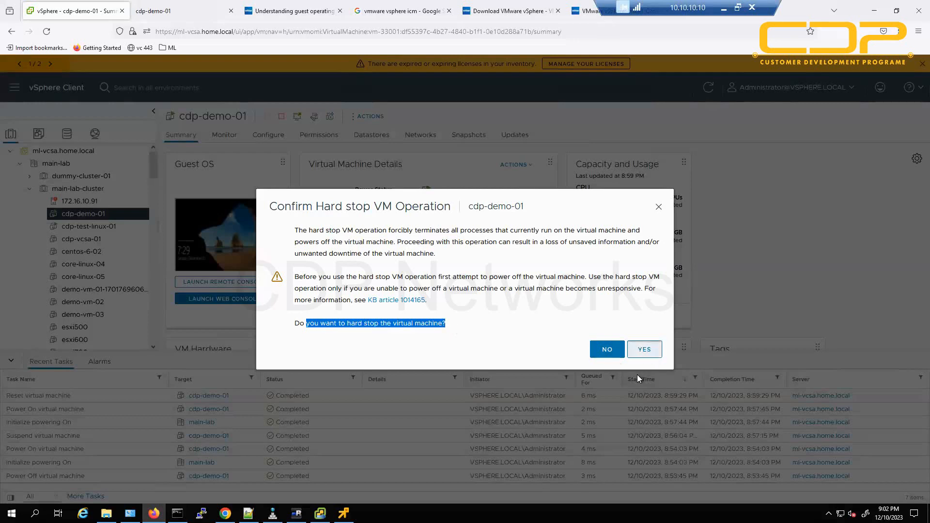
click(644, 352)
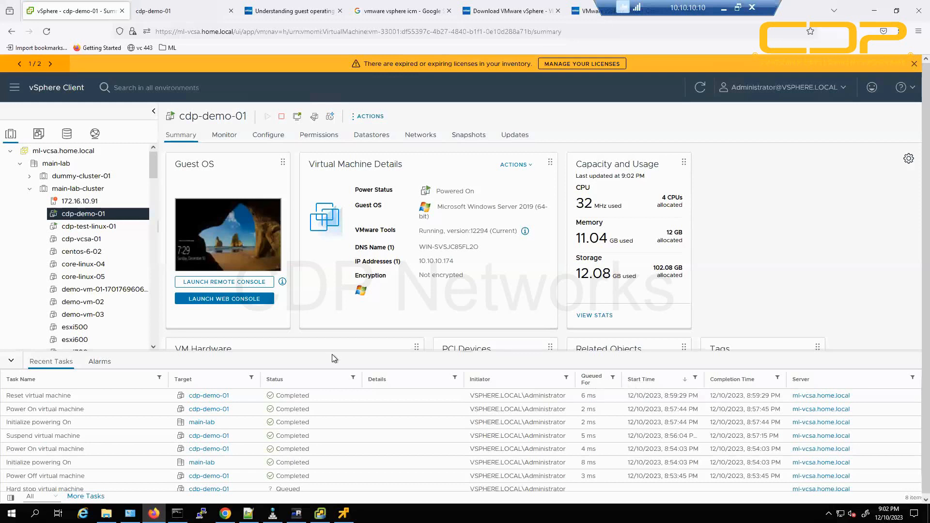
drag(14, 396, 125, 398)
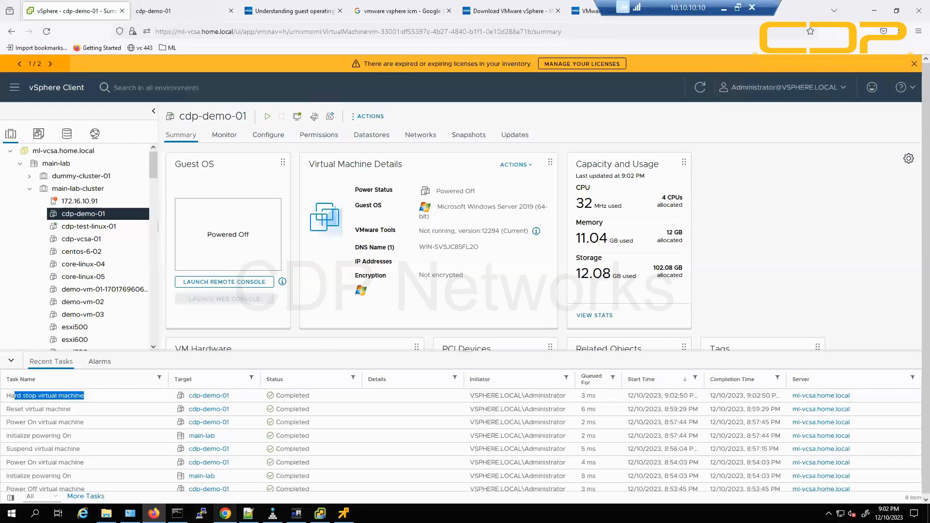
click(297, 513)
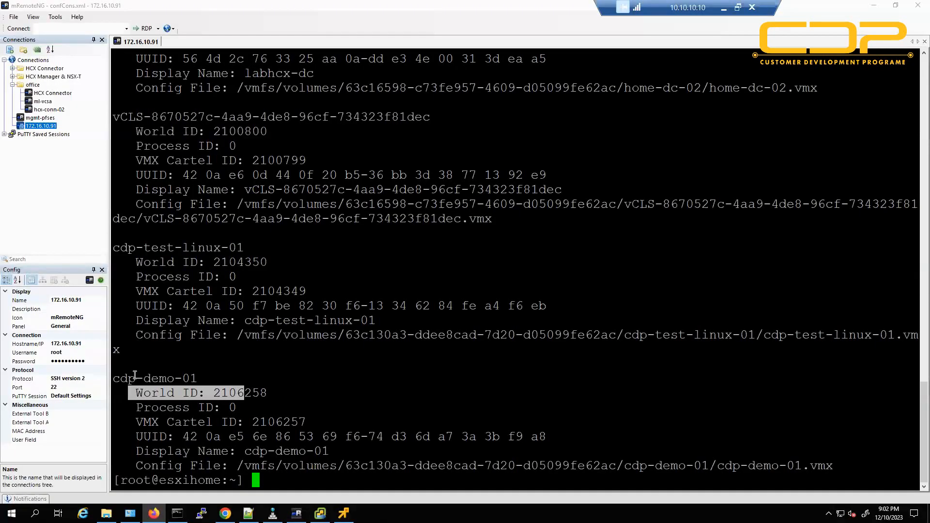
Rerun esxcli vm process list and confirm cdp-demo-01 no longer appears.
click(192, 385)
key(Up)
key(Return)
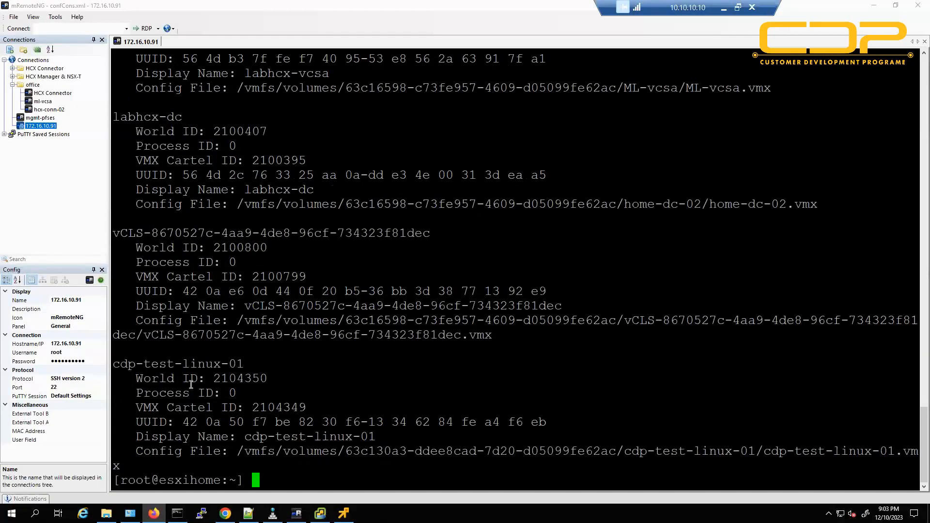
drag(116, 366, 238, 365)
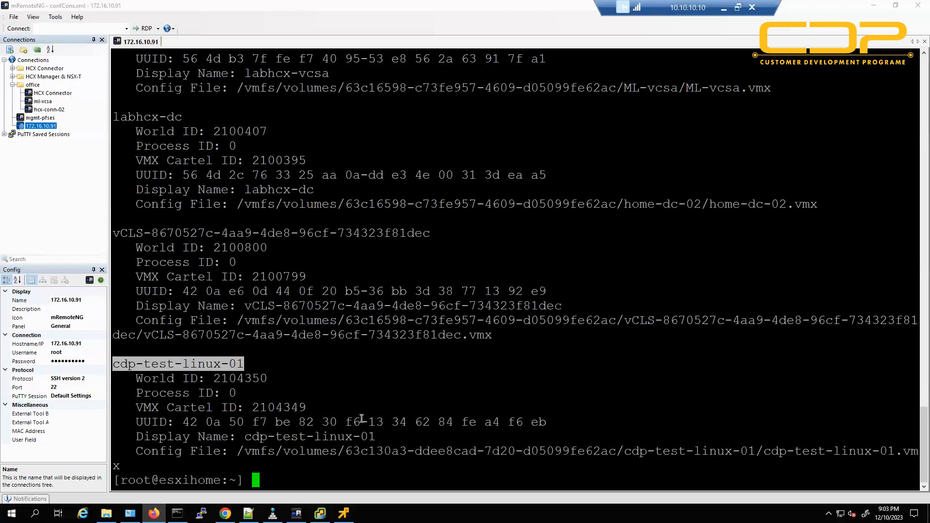
Back in vSphere Client, bring up ACTIONS > Power for cdp-demo-01.
click(297, 513)
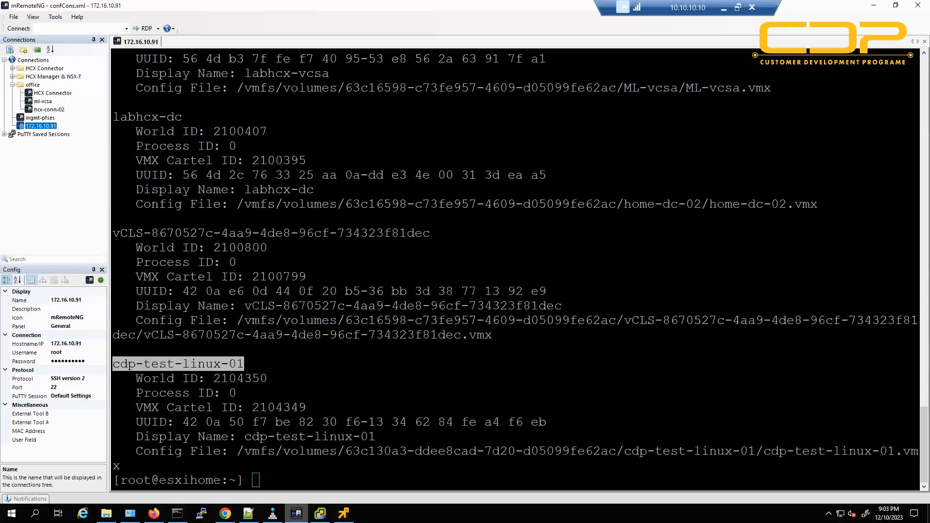
click(297, 514)
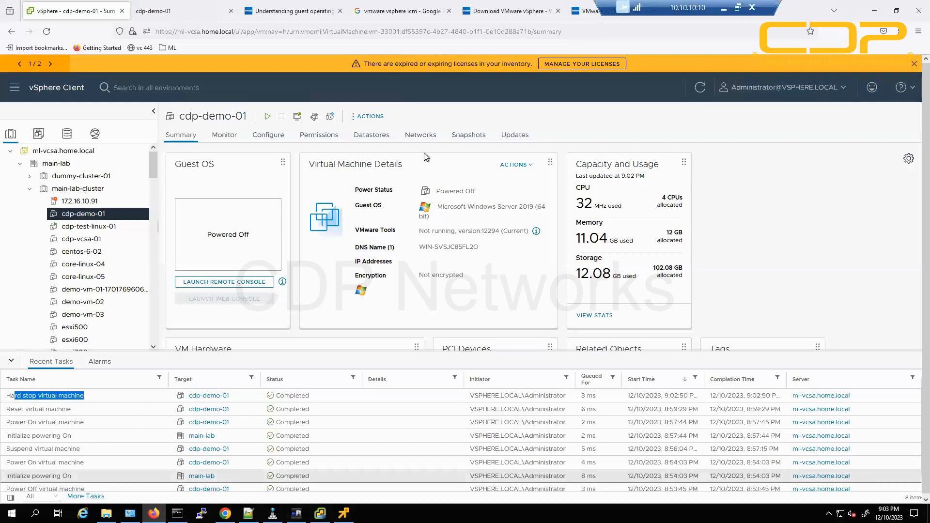
click(370, 116)
mouse_move(413, 117)
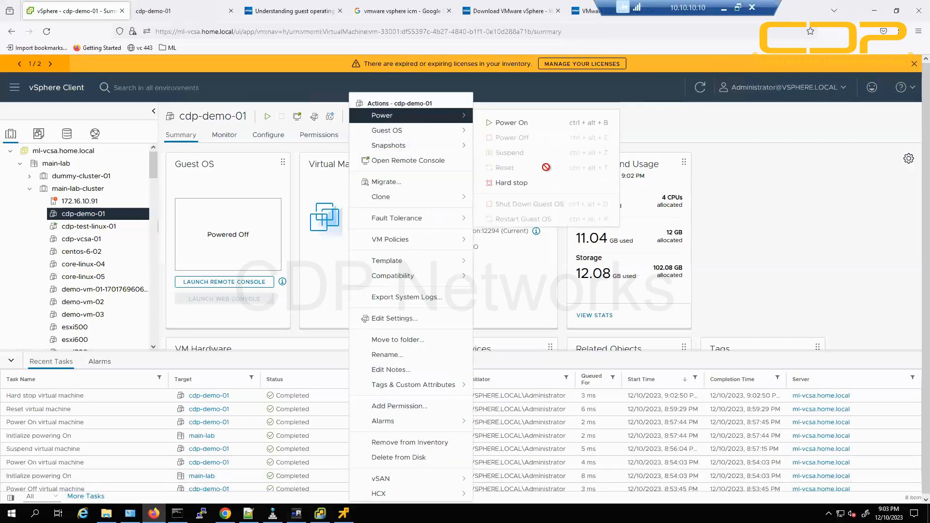